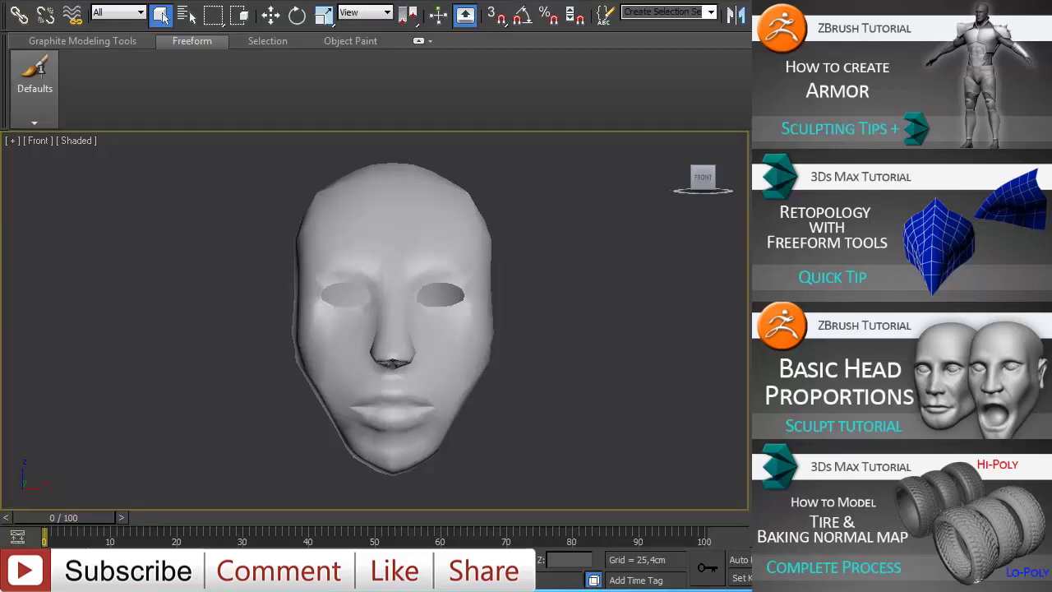
- Examine the finished head mesh and its wireframe topology from the front, the side and in perspective
{"action": "left_click", "coordinate": [432, 329]}
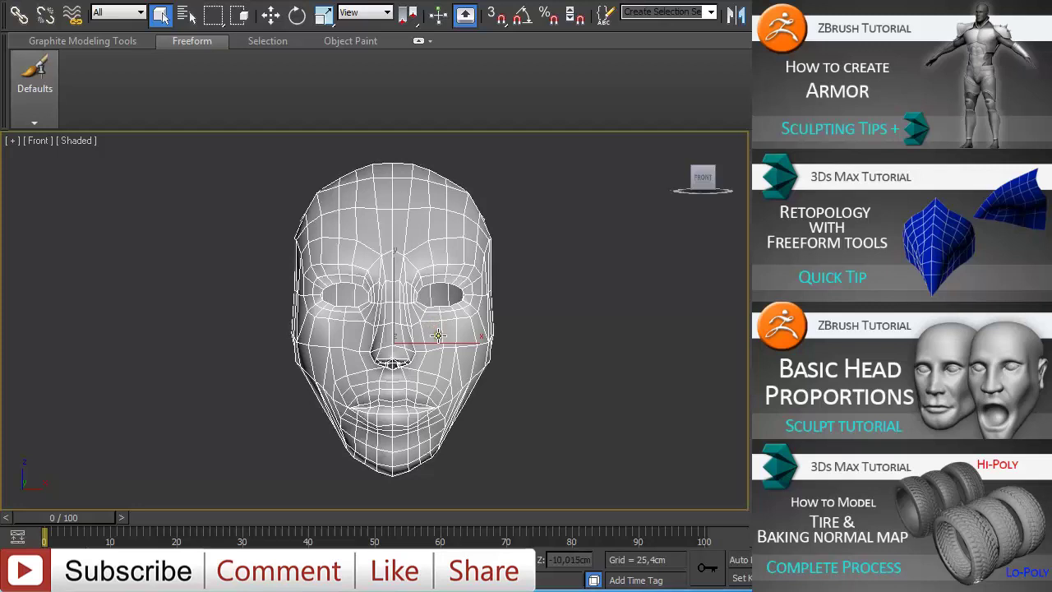
{"action": "middle_click_drag", "start_coordinate": [581, 345], "coordinate": [489, 345], "text": "alt"}
{"action": "scroll", "coordinate": [491, 350], "scroll_direction": "up", "scroll_amount": 3}
{"action": "scroll", "coordinate": [488, 339], "scroll_direction": "down", "scroll_amount": 3}
{"action": "scroll", "coordinate": [572, 309], "scroll_direction": "up", "scroll_amount": 4}
{"action": "scroll", "coordinate": [493, 294], "scroll_direction": "down", "scroll_amount": 3}
{"action": "left_click", "coordinate": [626, 346]}
{"action": "middle_click_drag", "start_coordinate": [626, 346], "coordinate": [576, 321], "text": "alt"}
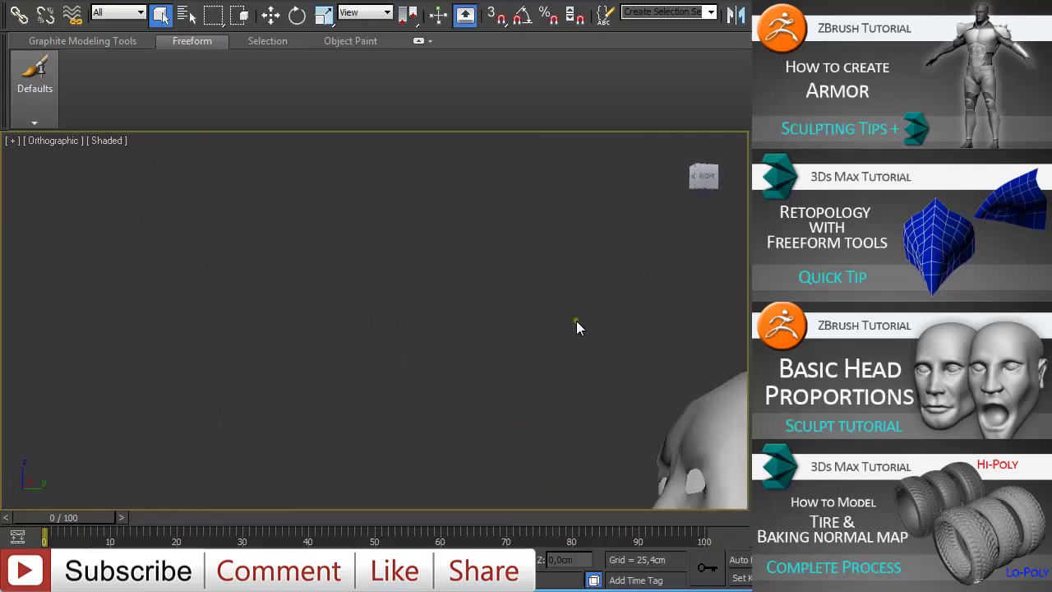
{"action": "key", "text": "p"}
{"action": "key", "text": "z"}
{"action": "middle_click_drag", "start_coordinate": [497, 331], "coordinate": [696, 361], "text": "alt"}
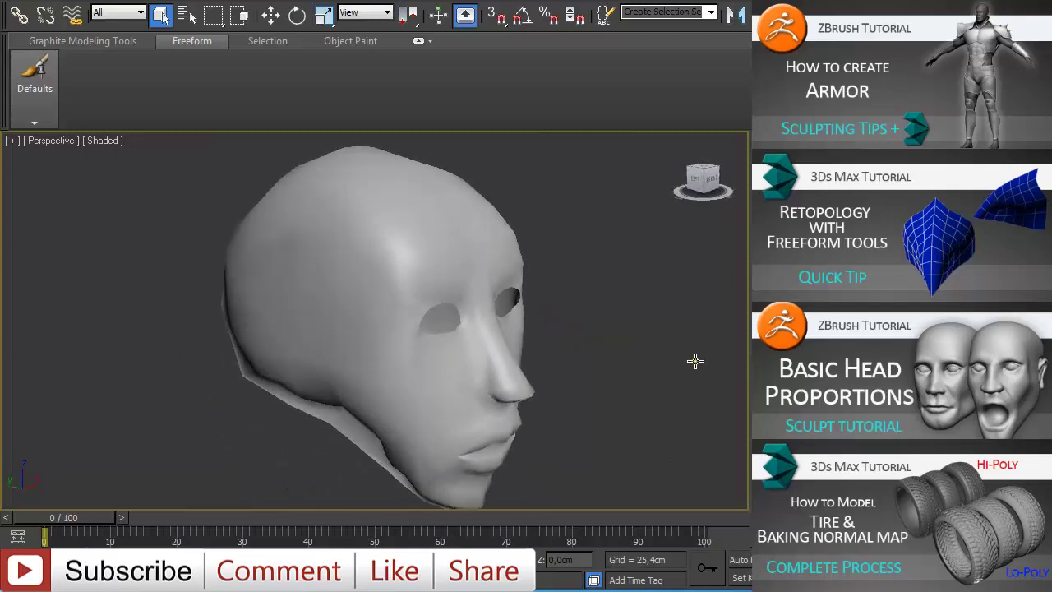
{"action": "left_click", "coordinate": [470, 327]}
{"action": "middle_click_drag", "start_coordinate": [463, 322], "coordinate": [411, 328], "text": "alt"}
{"action": "middle_click_drag", "start_coordinate": [312, 353], "coordinate": [400, 353], "text": "alt"}
{"action": "middle_click_drag", "start_coordinate": [295, 344], "coordinate": [209, 335], "text": "alt"}
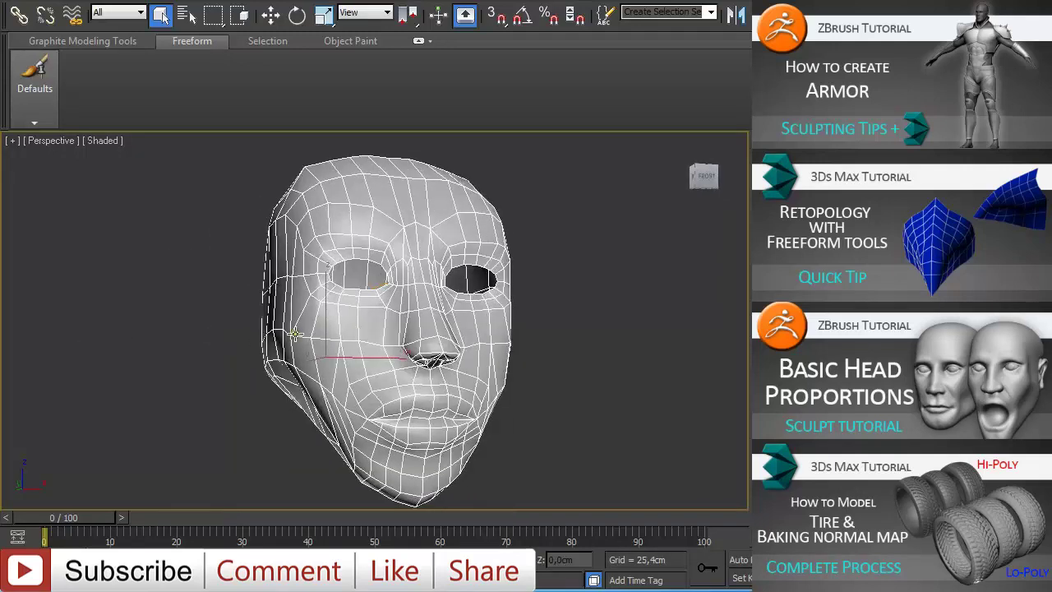
- Hide the finished head mesh and switch to the front view
{"action": "right_click", "coordinate": [459, 320]}
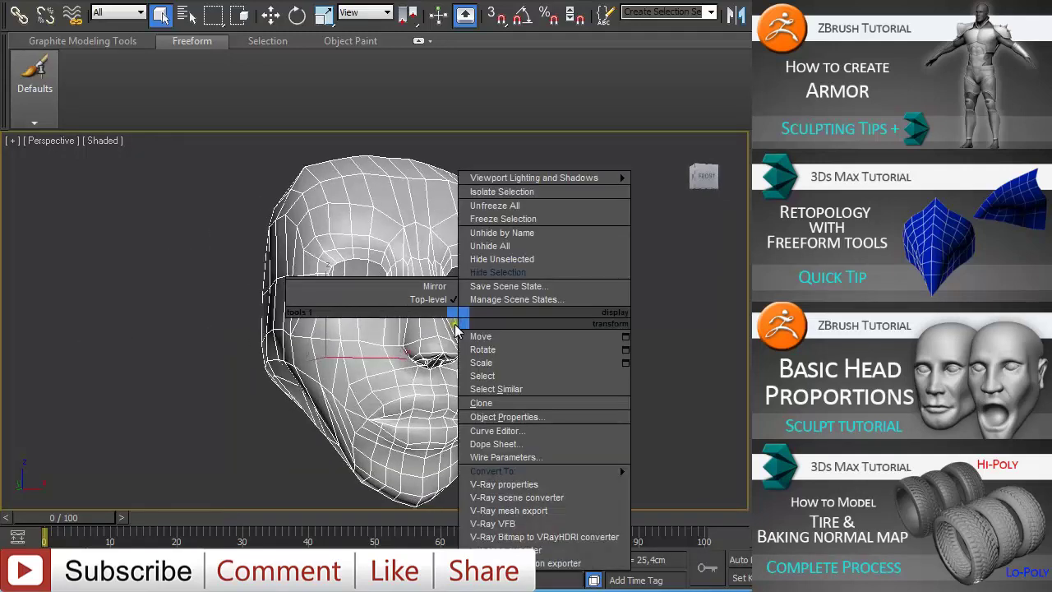
{"action": "left_click", "coordinate": [499, 273]}
{"action": "key", "text": "f"}
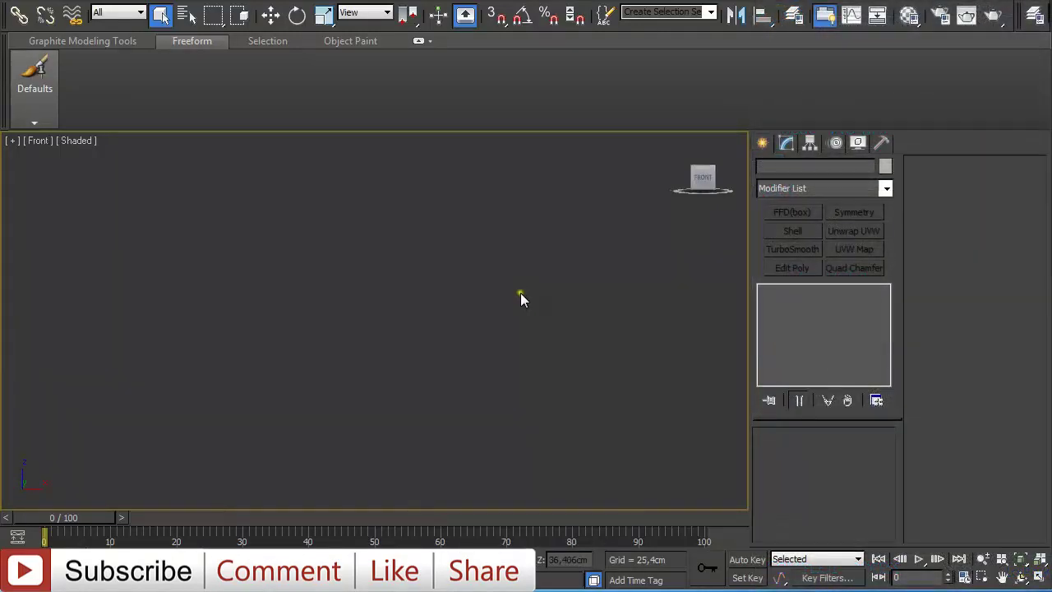
- Create a box about 116 cm long, 106 cm wide and 110 cm high in the front view
{"action": "left_click", "coordinate": [763, 144]}
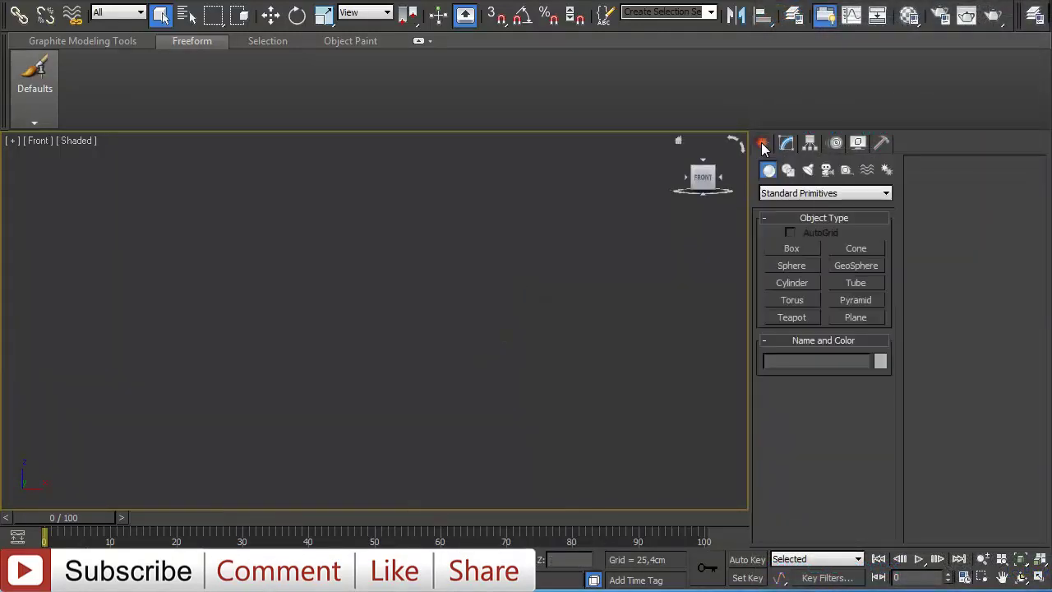
{"action": "left_click", "coordinate": [798, 249]}
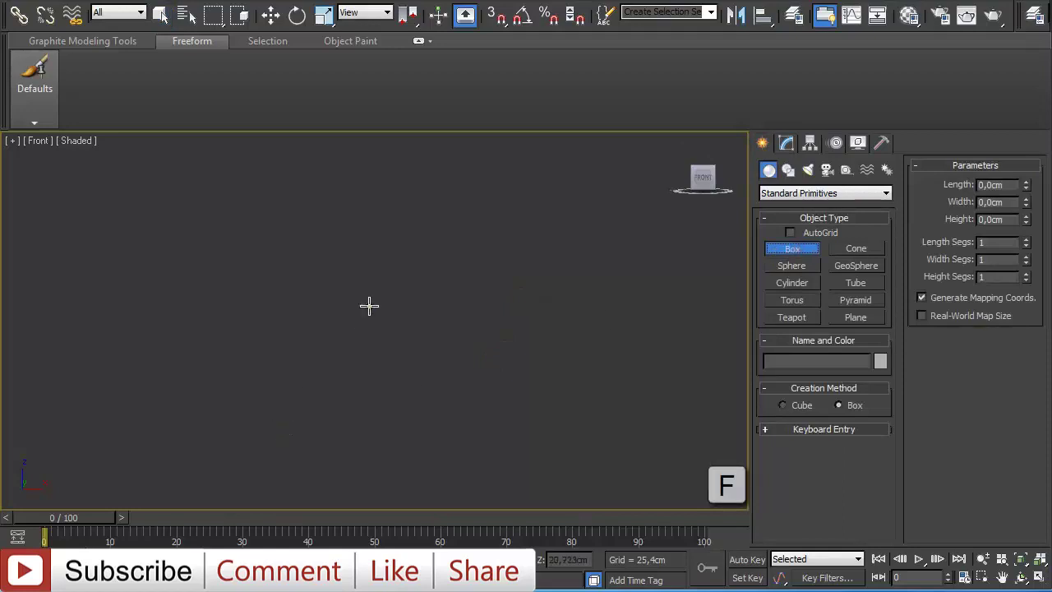
{"action": "left_click_drag", "start_coordinate": [369, 305], "coordinate": [446, 387]}
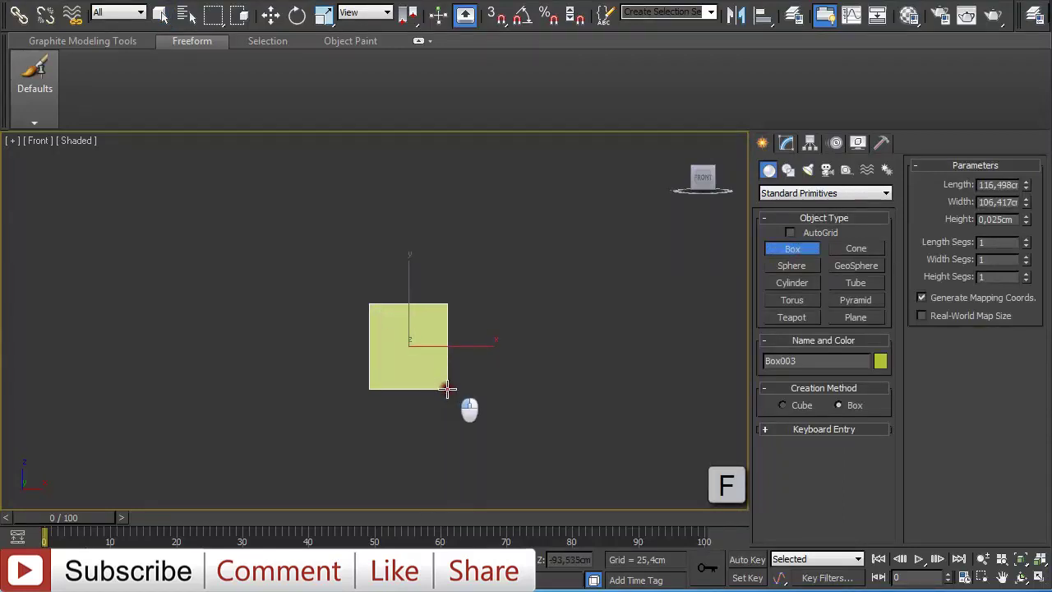
{"action": "left_click", "coordinate": [406, 305]}
{"action": "right_click", "coordinate": [406, 305]}
- Set the box's length, width and height to 30 cm each
{"action": "left_click", "coordinate": [787, 143]}
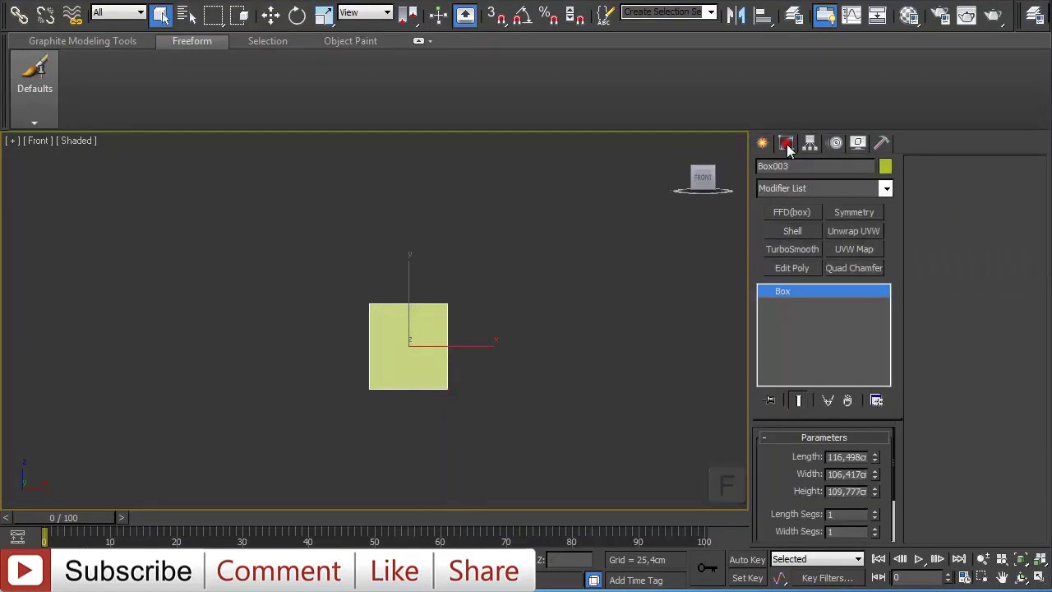
{"action": "double_click", "coordinate": [855, 457]}
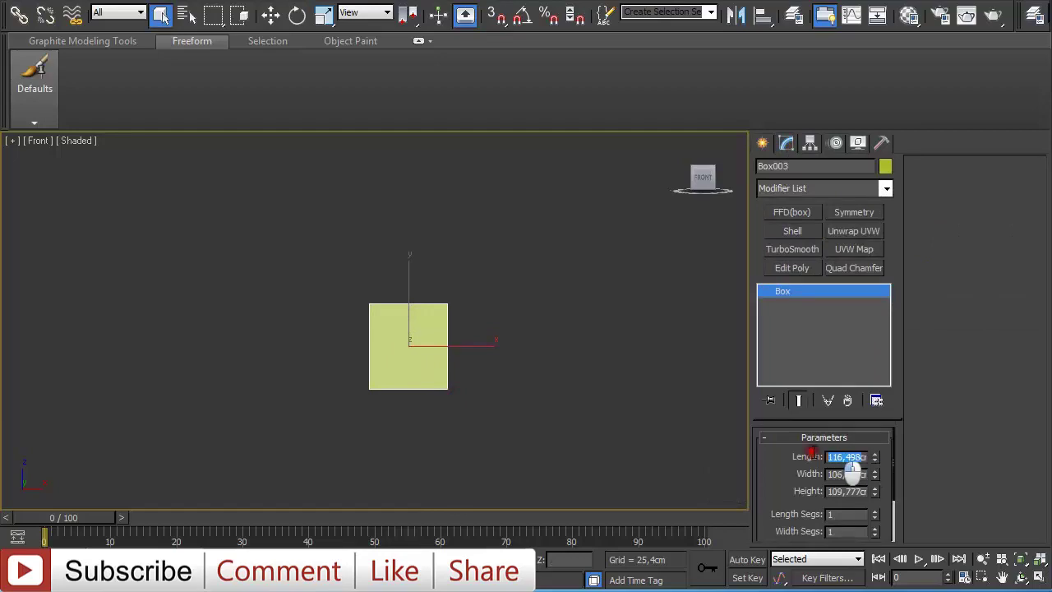
{"action": "type", "text": "30"}
{"action": "key", "text": "Tab"}
{"action": "type", "text": "30"}
{"action": "key", "text": "Tab"}
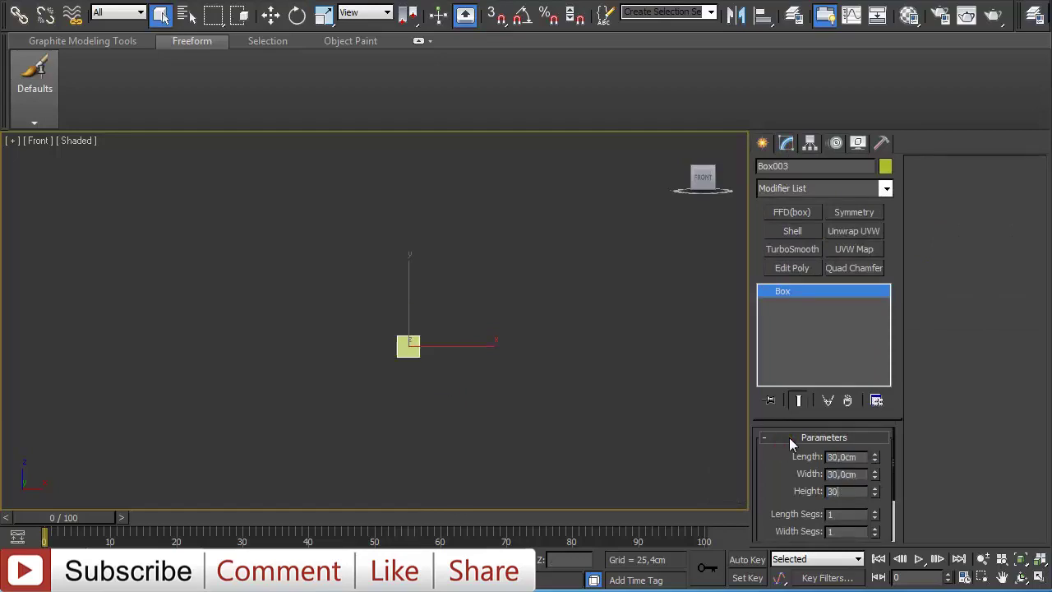
{"action": "type", "text": "30"}
{"action": "key", "text": "Tab"}
{"action": "right_click", "coordinate": [535, 366]}
{"action": "left_click", "coordinate": [496, 364]}
- Apply a TurboSmooth modifier with 1 iteration to the box
{"action": "scroll", "coordinate": [495, 367], "scroll_direction": "up", "scroll_amount": 5}
{"action": "middle_click_drag", "start_coordinate": [494, 371], "coordinate": [484, 347]}
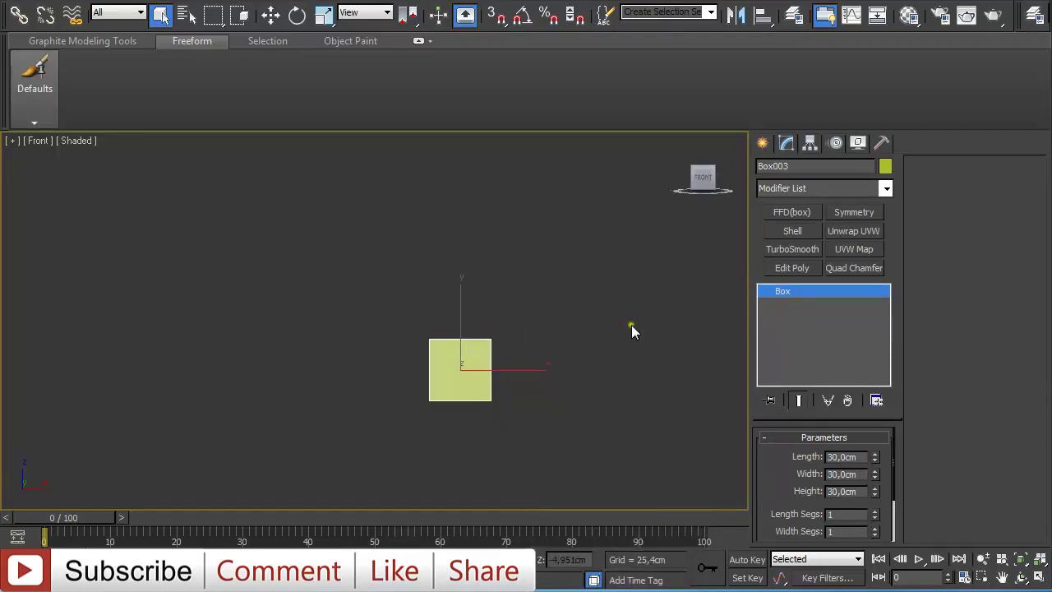
{"action": "left_click", "coordinate": [787, 254]}
{"action": "scroll", "coordinate": [517, 393], "scroll_direction": "up", "scroll_amount": 5}
{"action": "middle_click_drag", "start_coordinate": [584, 402], "coordinate": [450, 322]}
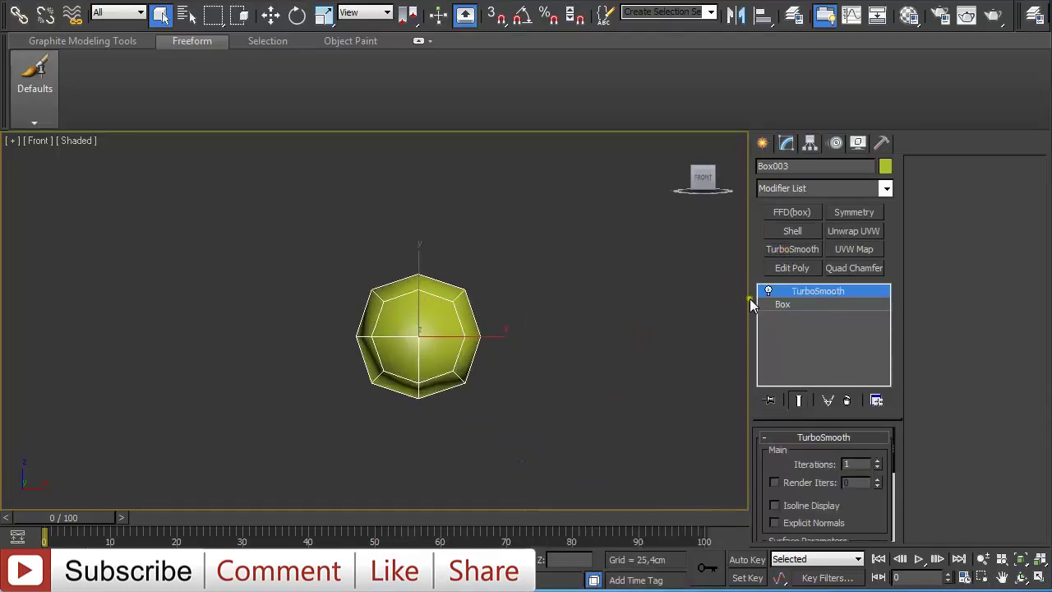
- Collapse the TurboSmooth into the box and convert the resulting mesh to an Editable Poly
{"action": "right_click", "coordinate": [791, 290]}
{"action": "left_click", "coordinate": [858, 435]}
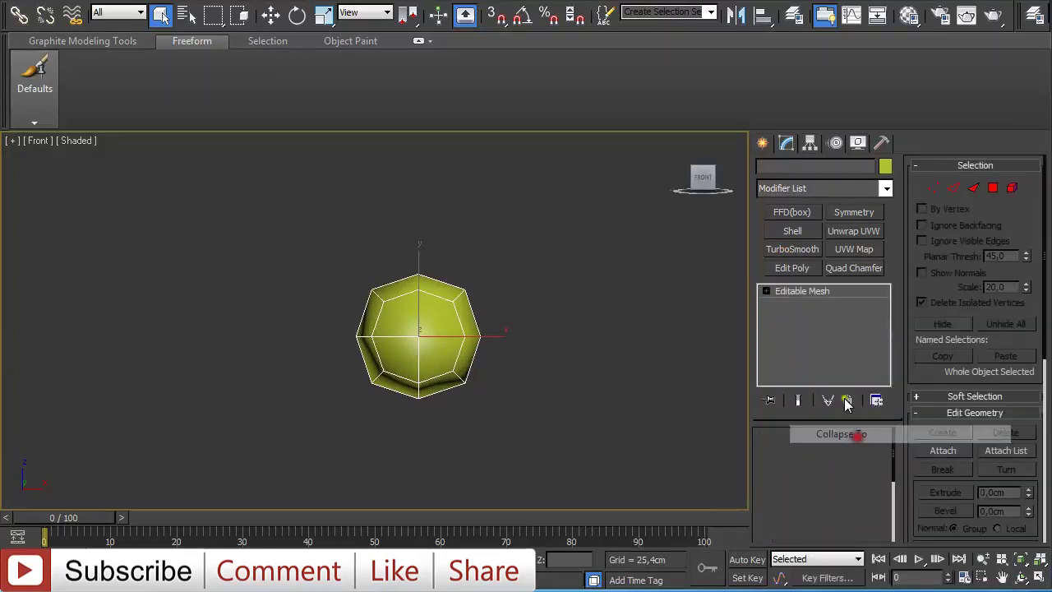
{"action": "right_click", "coordinate": [815, 292]}
{"action": "left_click", "coordinate": [875, 419]}
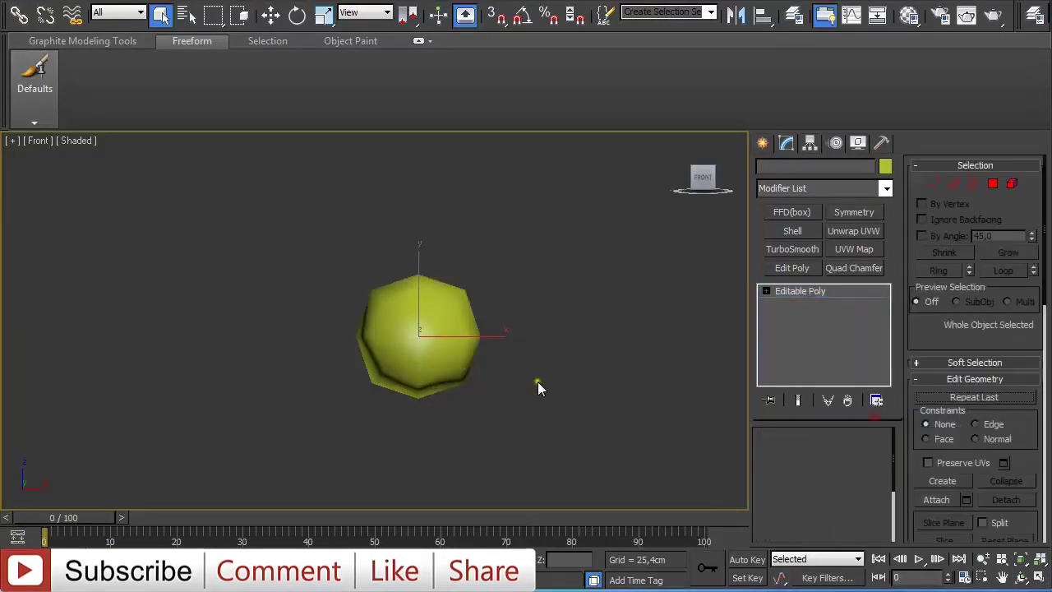
- Select the rounded mesh and change its object color to dark blue
{"action": "scroll", "coordinate": [538, 384], "scroll_direction": "up", "scroll_amount": 2}
{"action": "left_click", "coordinate": [497, 348]}
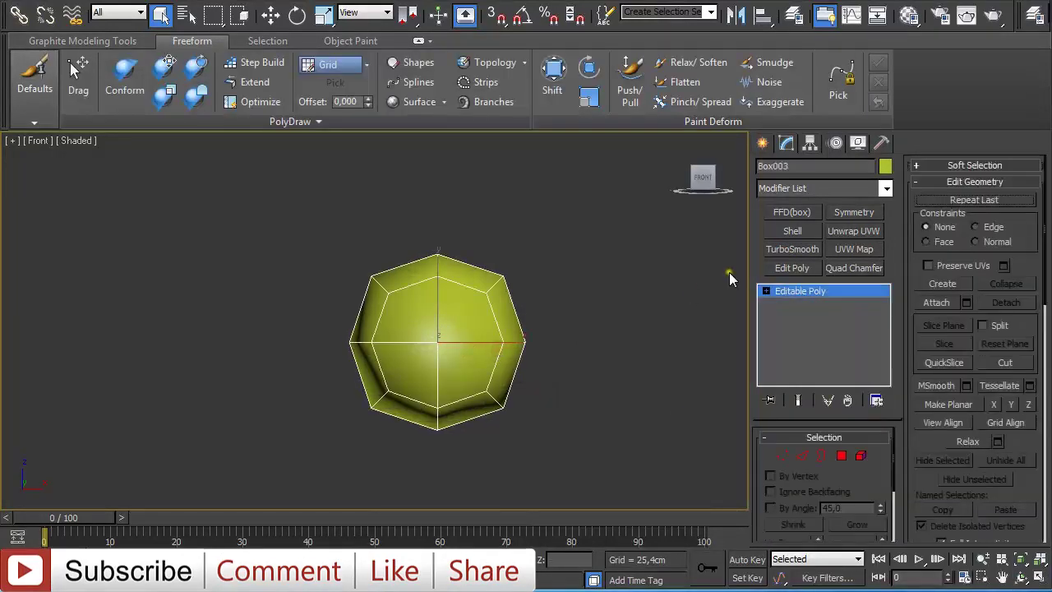
{"action": "left_click", "coordinate": [886, 166]}
{"action": "left_click", "coordinate": [593, 275]}
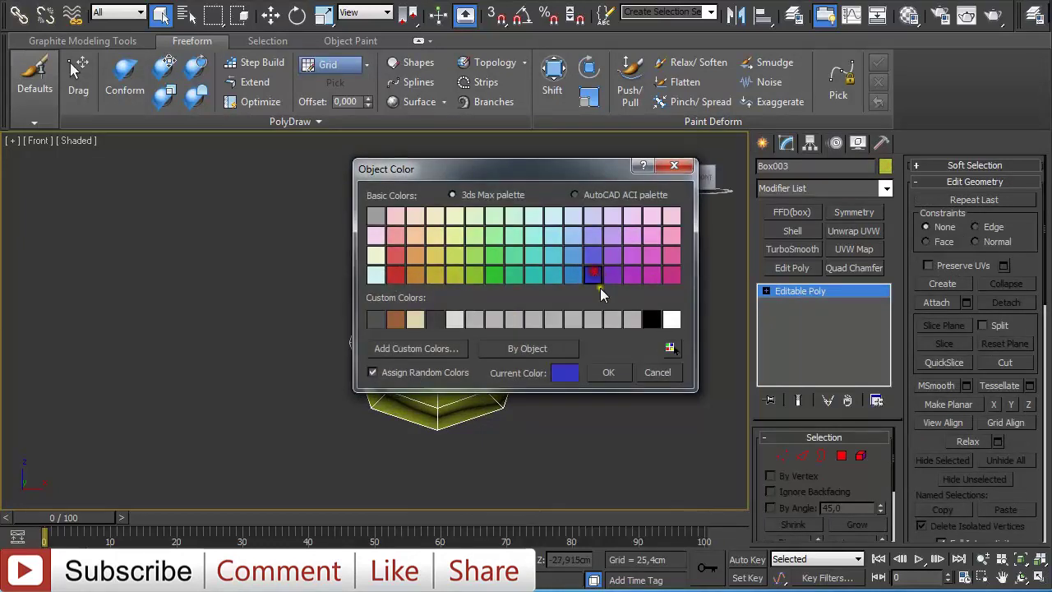
{"action": "left_click", "coordinate": [617, 372]}
- Delete all polygons on the left half of the mesh as seen from the front
{"action": "scroll", "coordinate": [617, 379], "scroll_direction": "up", "scroll_amount": 5}
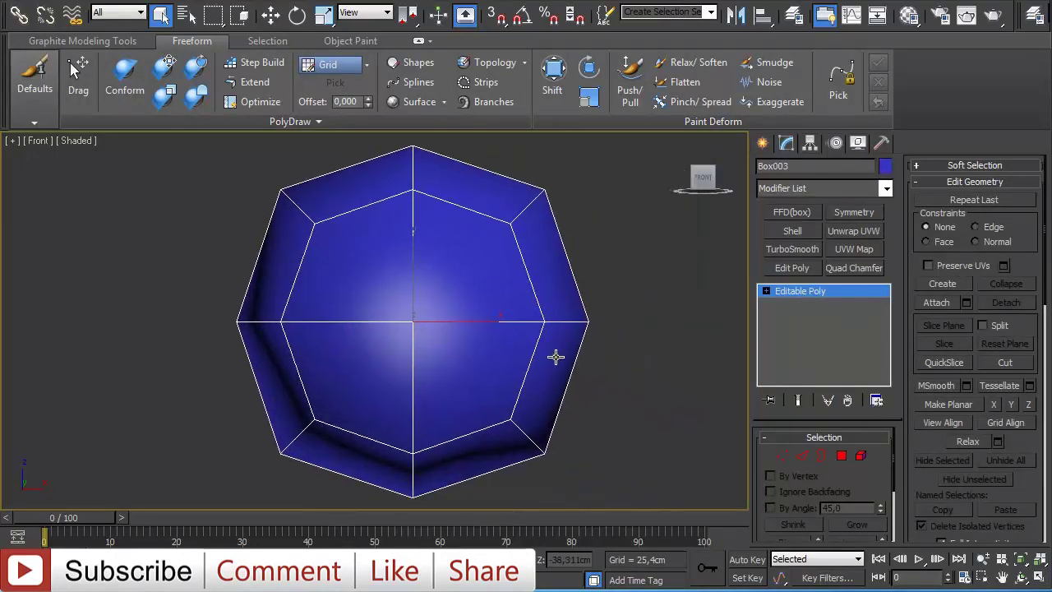
{"action": "scroll", "coordinate": [552, 355], "scroll_direction": "down", "scroll_amount": 2}
{"action": "key", "text": "4"}
{"action": "left_click_drag", "start_coordinate": [207, 192], "coordinate": [336, 457]}
{"action": "key", "text": "Delete"}
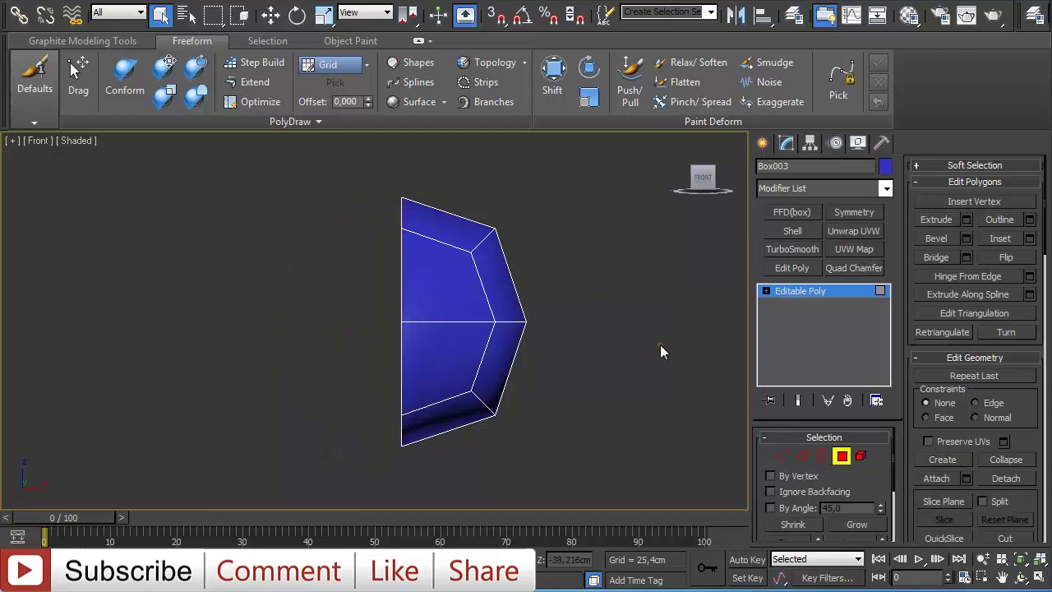
- Add a Symmetry modifier on the X axis, then return to the Editable Poly's edge level with the end result shown
{"action": "left_click", "coordinate": [803, 456]}
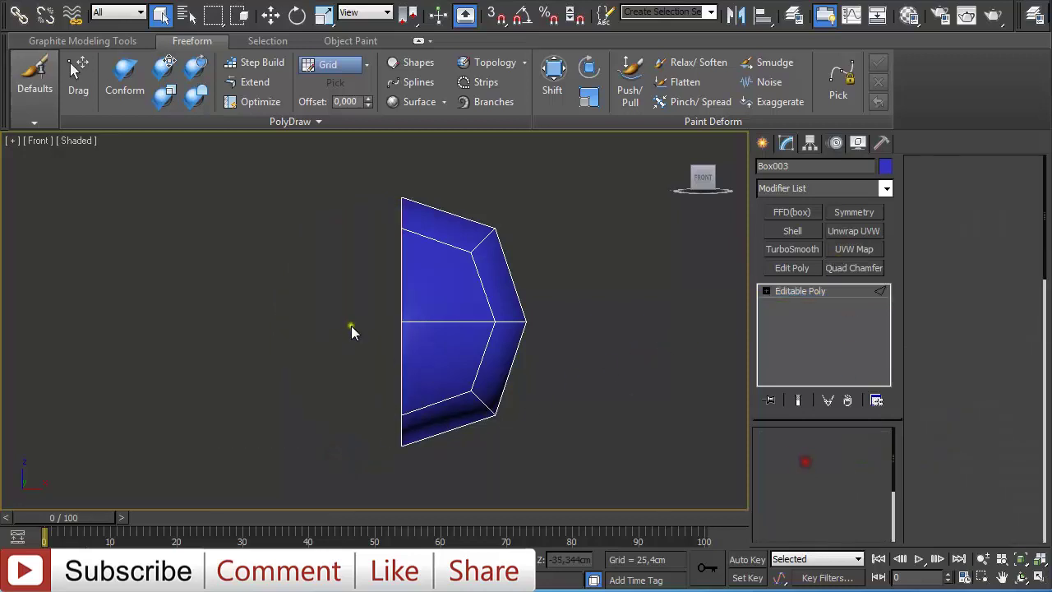
{"action": "left_click", "coordinate": [854, 212]}
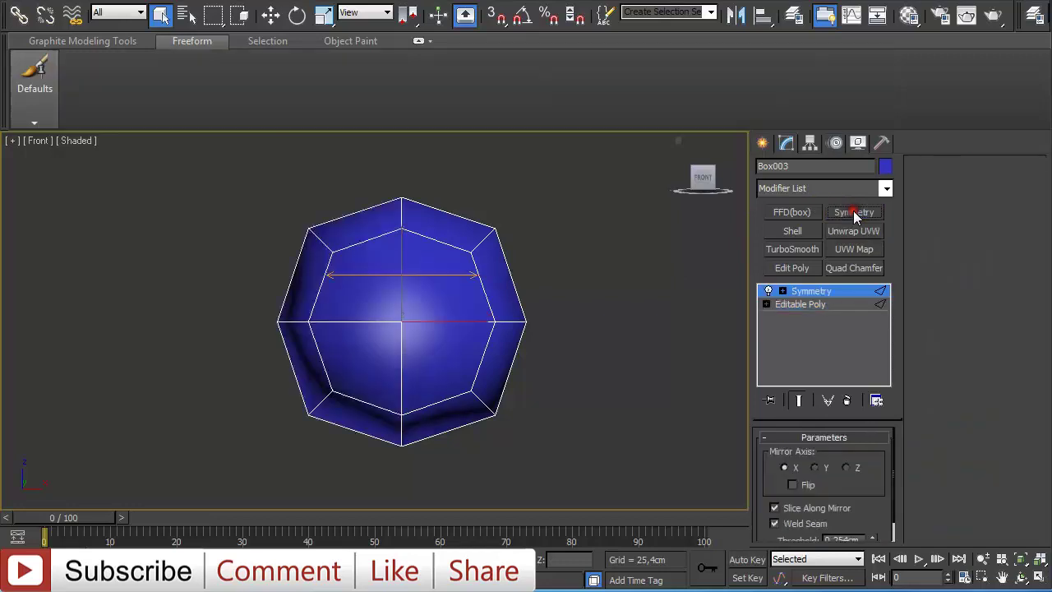
{"action": "left_click", "coordinate": [813, 305]}
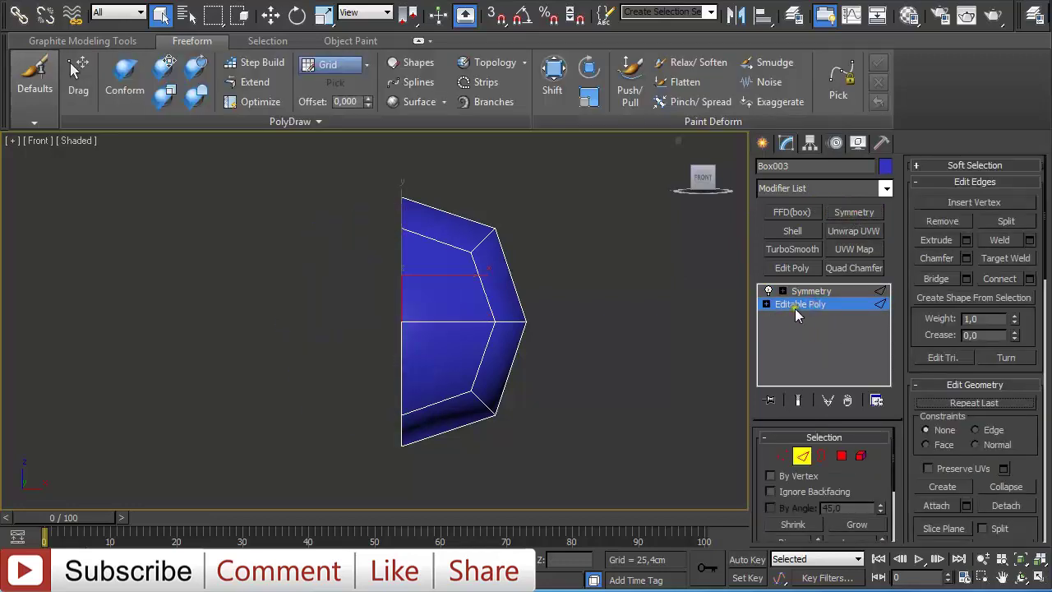
{"action": "left_click", "coordinate": [797, 401]}
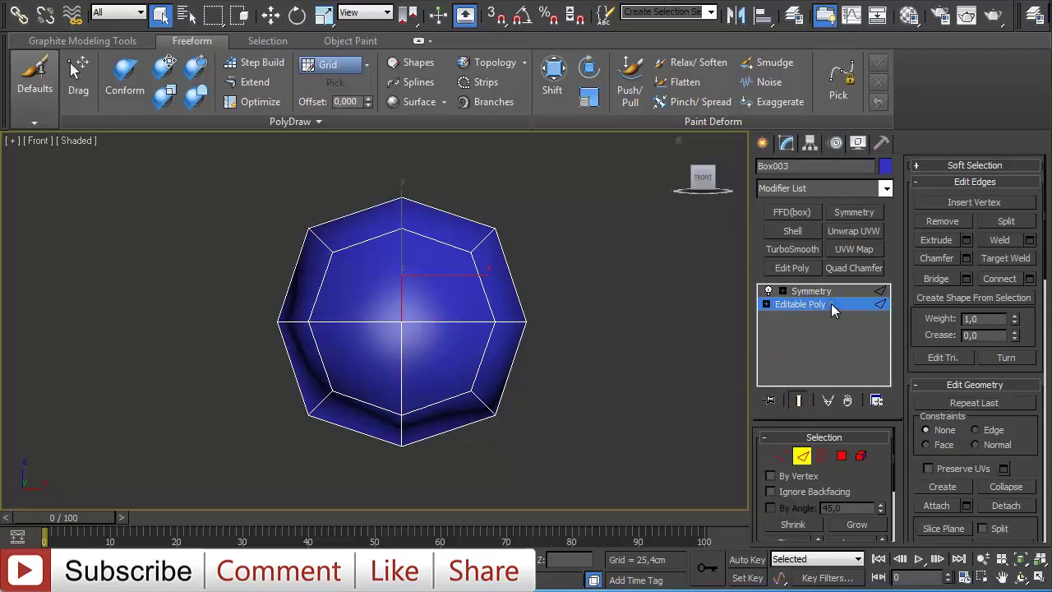
- Select the ring of edges above the horizontal midline and connect them with a new edge loop
{"action": "scroll", "coordinate": [639, 344], "scroll_direction": "up", "scroll_amount": 2}
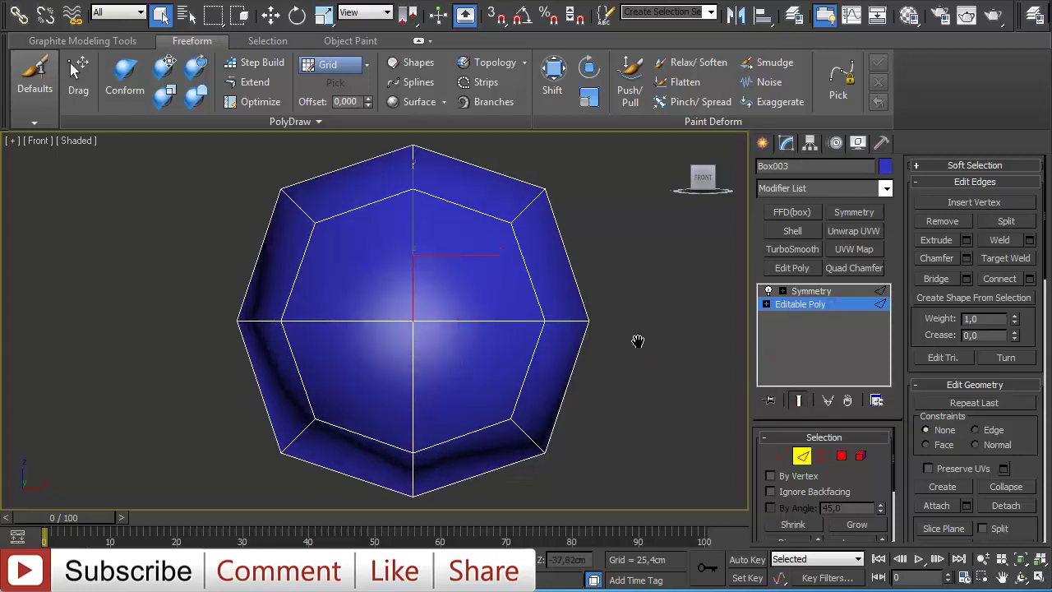
{"action": "left_click", "coordinate": [526, 267]}
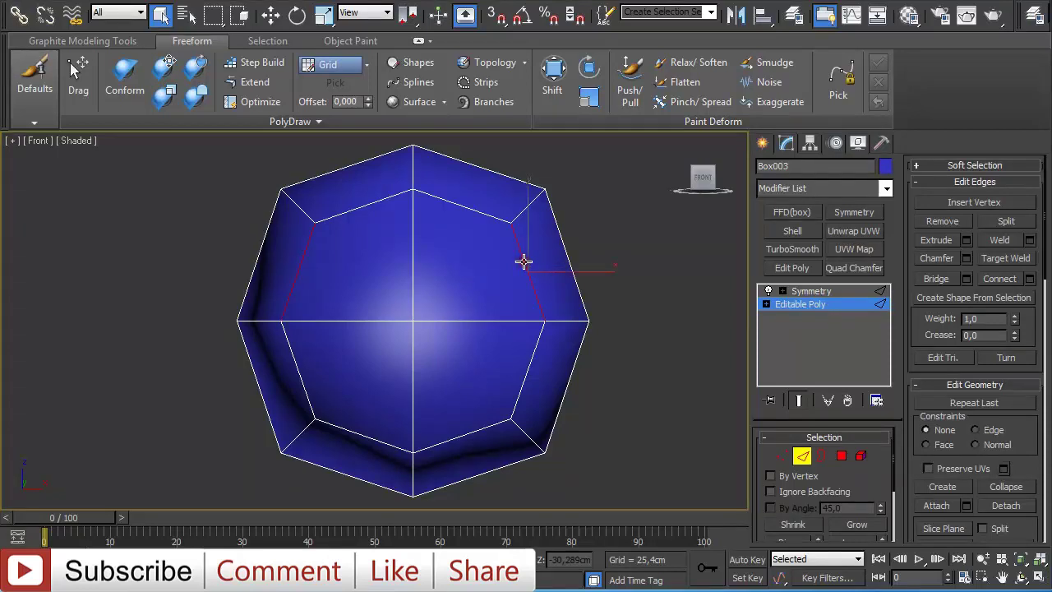
{"action": "key", "text": "shift"}
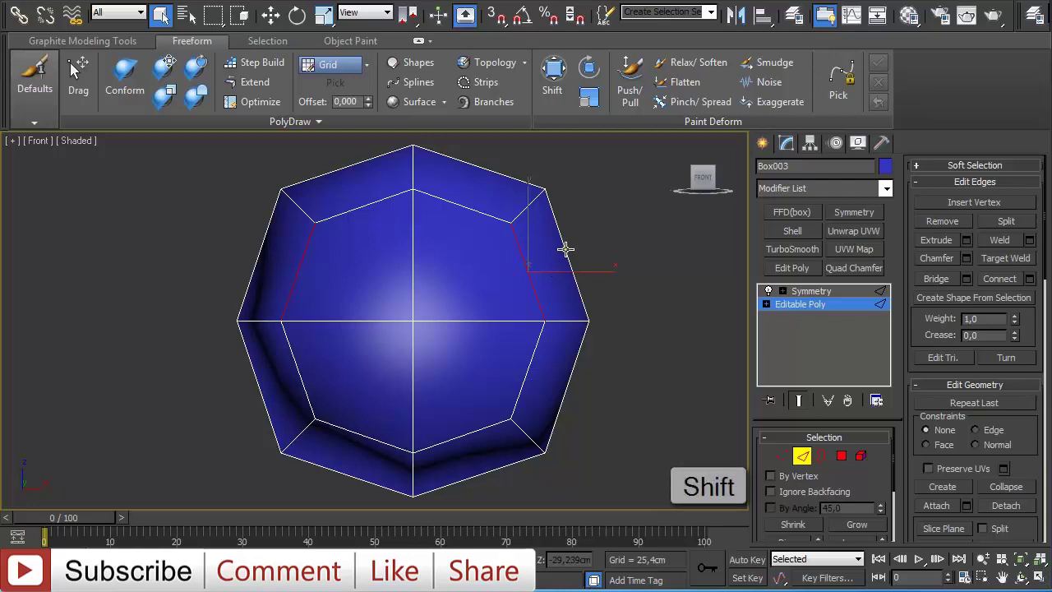
{"action": "left_click", "coordinate": [565, 249], "text": "shift"}
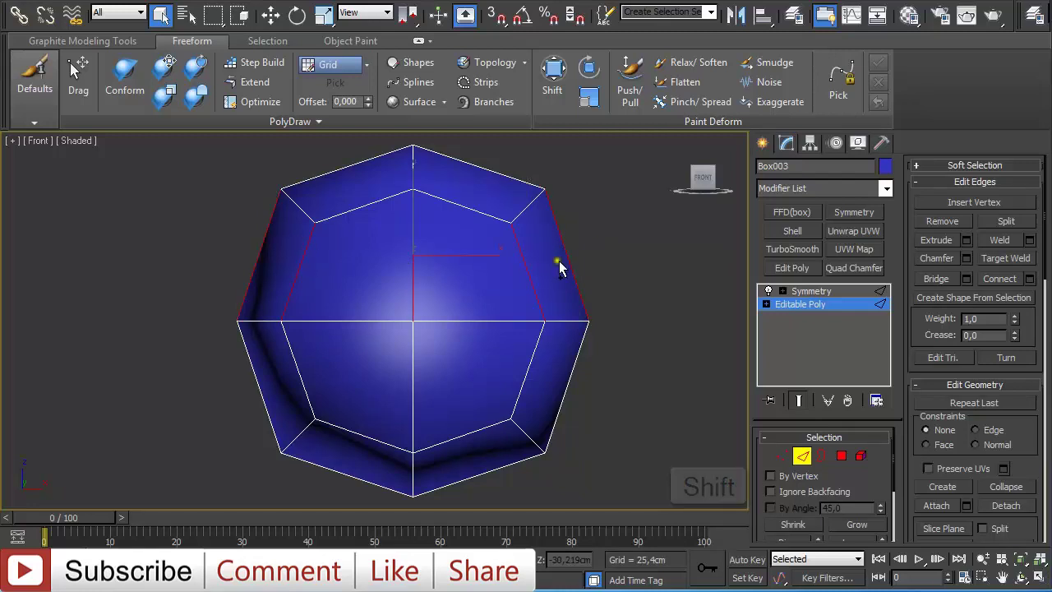
{"action": "key", "text": "ctrl+shift+e"}
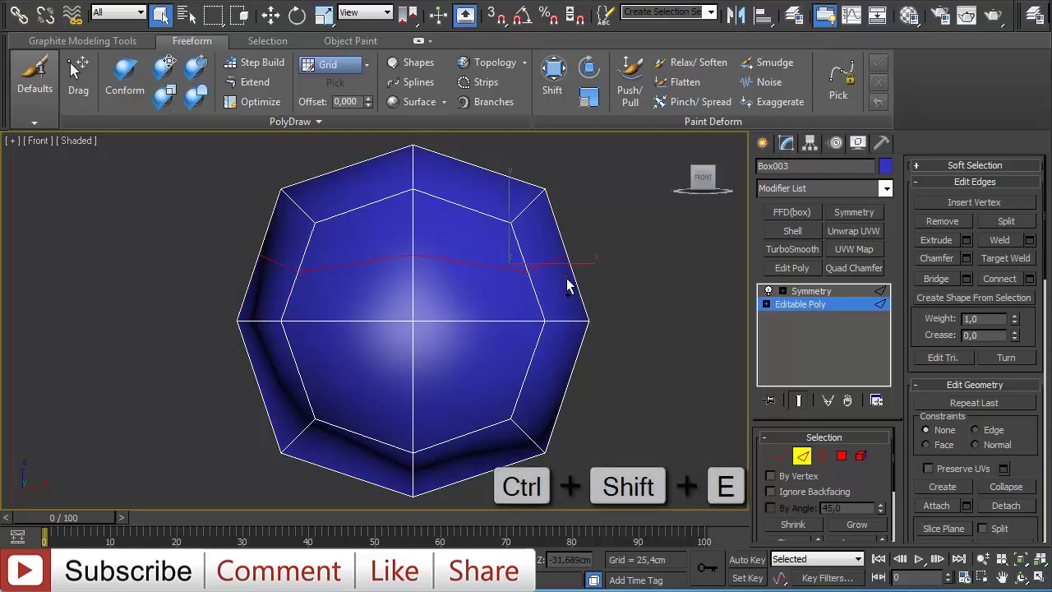
{"action": "left_click", "coordinate": [97, 43]}
{"action": "left_click", "coordinate": [714, 125]}
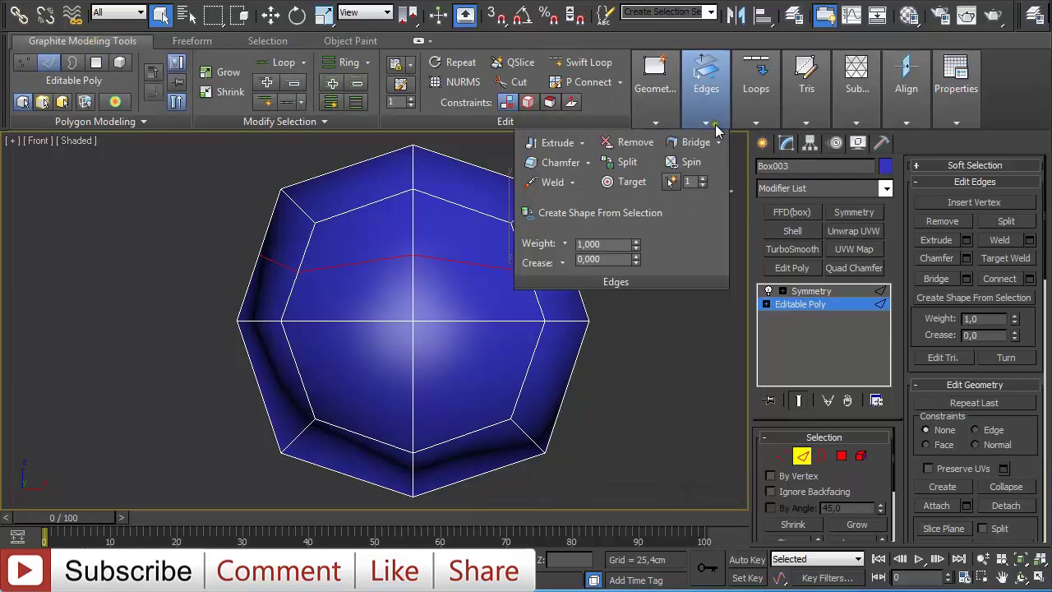
{"action": "left_click", "coordinate": [757, 125]}
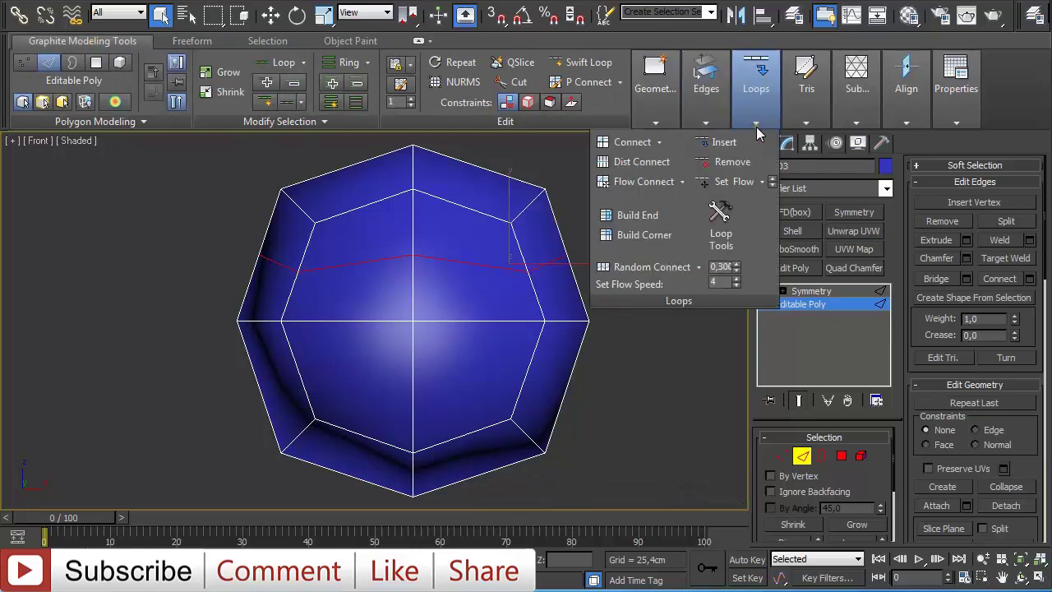
{"action": "left_click", "coordinate": [622, 143]}
- Connect the edge ring below the midline with a horizontal loop and the ring beside the centerline with a vertical loop
{"action": "left_click", "coordinate": [564, 393]}
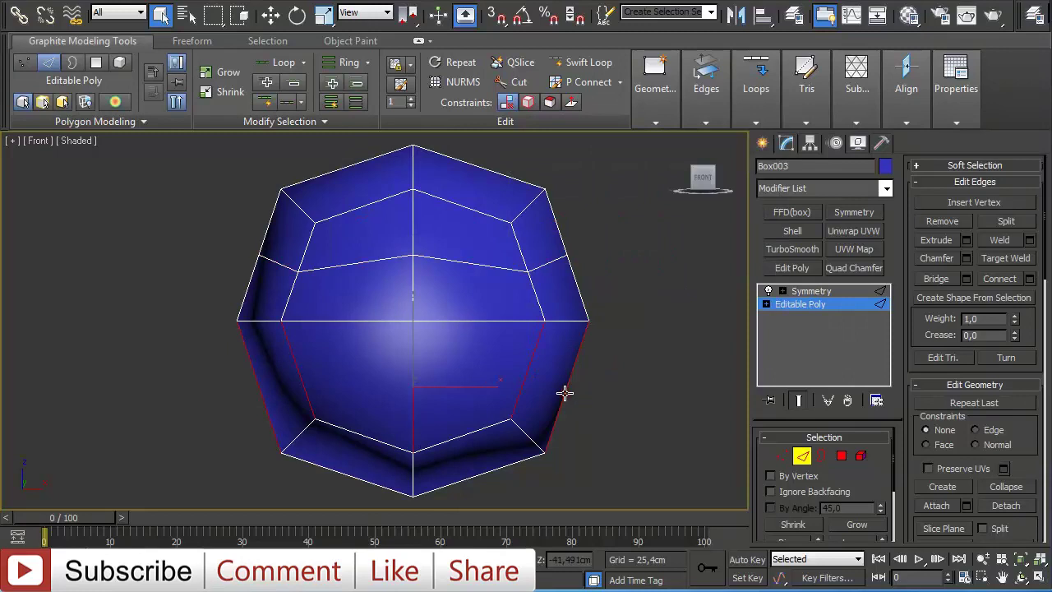
{"action": "key", "text": "ctrl+shift+e"}
{"action": "left_click", "coordinate": [475, 320]}
{"action": "key", "text": "alt+r"}
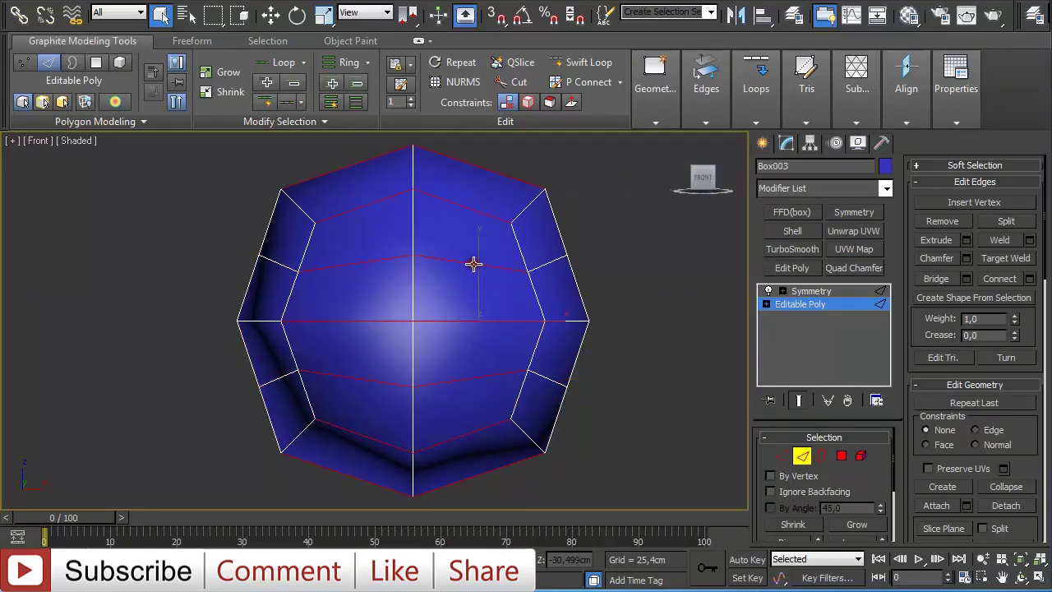
{"action": "key", "text": "ctrl+shift+e"}
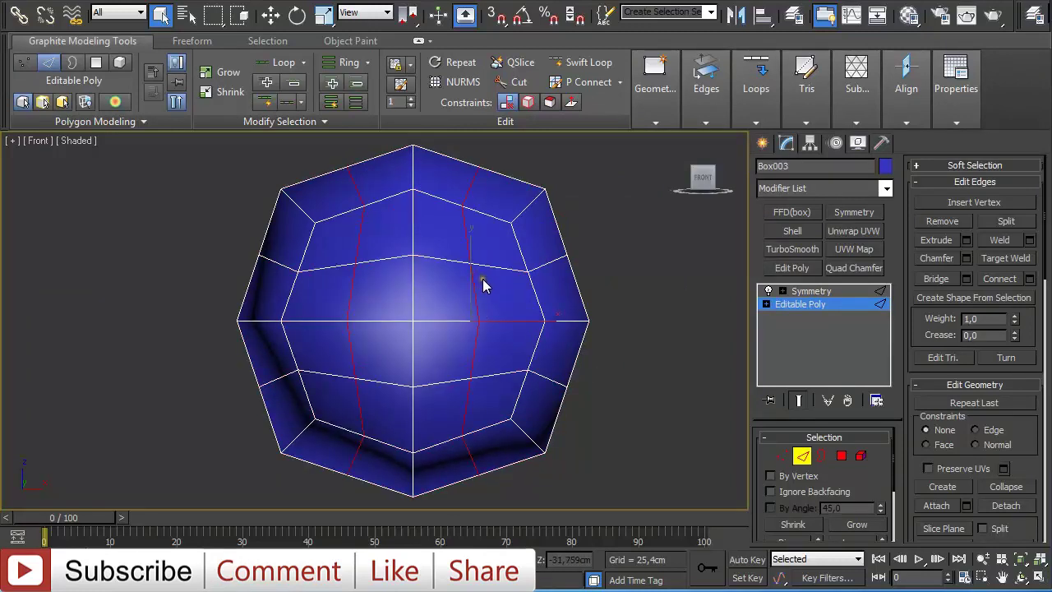
- Select the edge ring next to the centerline and connect it with another vertical edge loop
{"action": "left_click", "coordinate": [441, 259]}
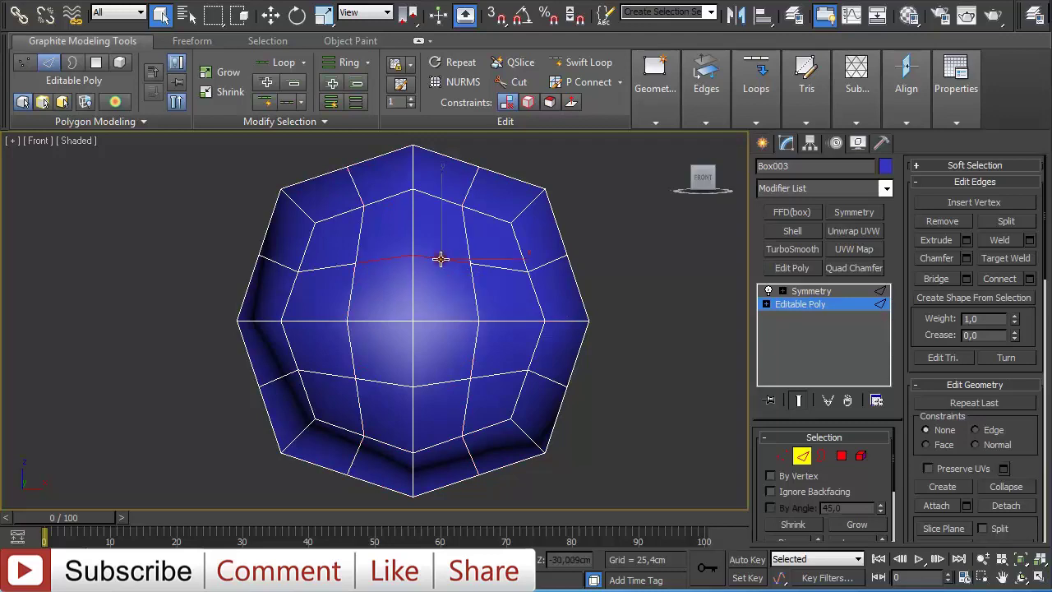
{"action": "left_click", "coordinate": [441, 196], "text": "shift"}
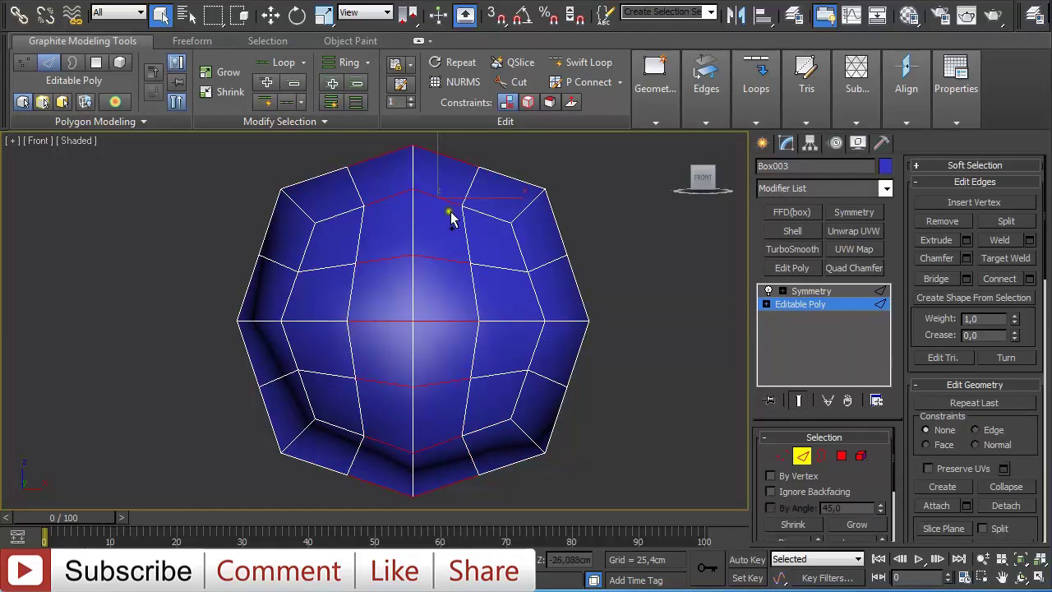
{"action": "key", "text": "ctrl+shift+e"}
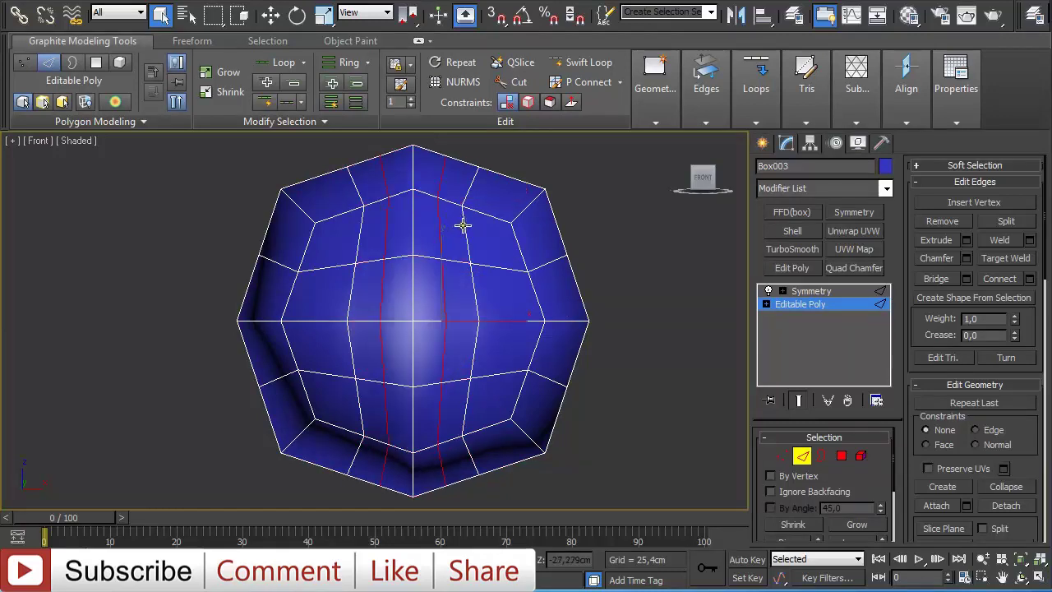
- Convert the new loop to vertices, constrain them to edges, make them planar in X, and move the loop closer to the centerline
{"action": "left_click", "coordinate": [785, 459], "text": "ctrl"}
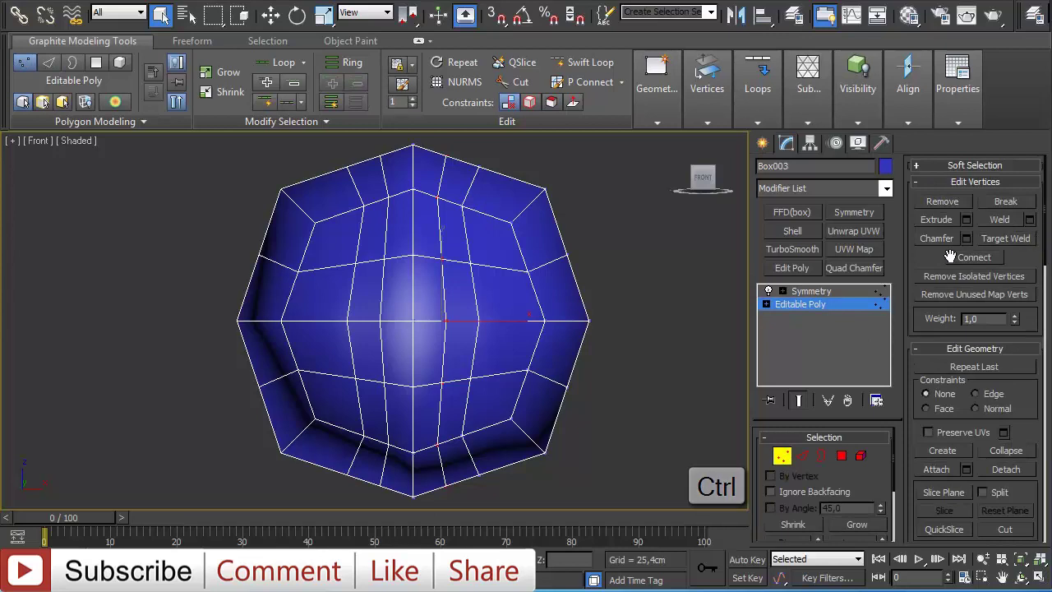
{"action": "left_click", "coordinate": [529, 103]}
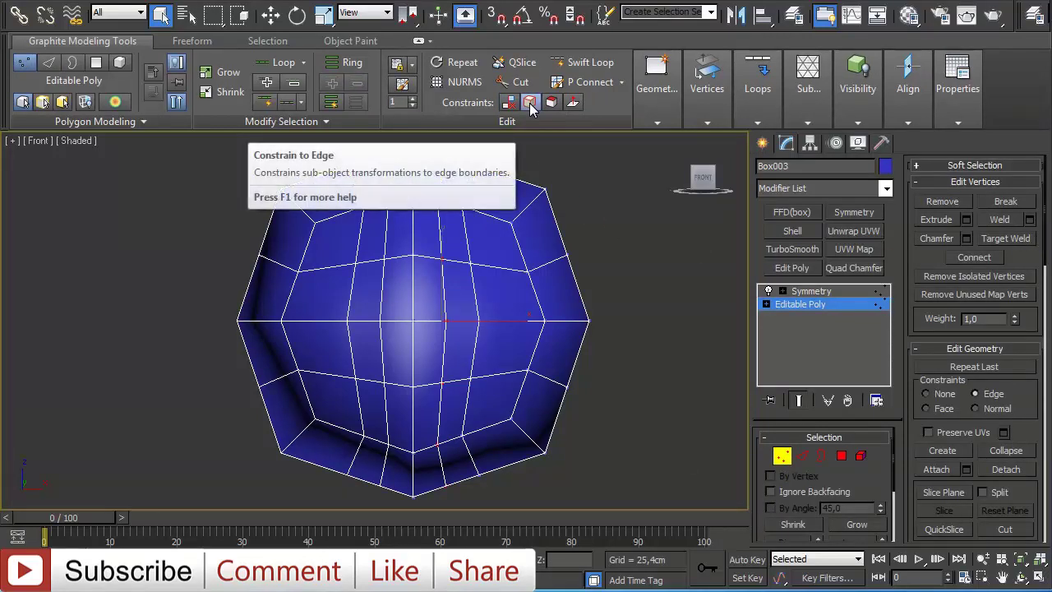
{"action": "scroll", "coordinate": [1000, 301], "scroll_direction": "down", "scroll_amount": 5}
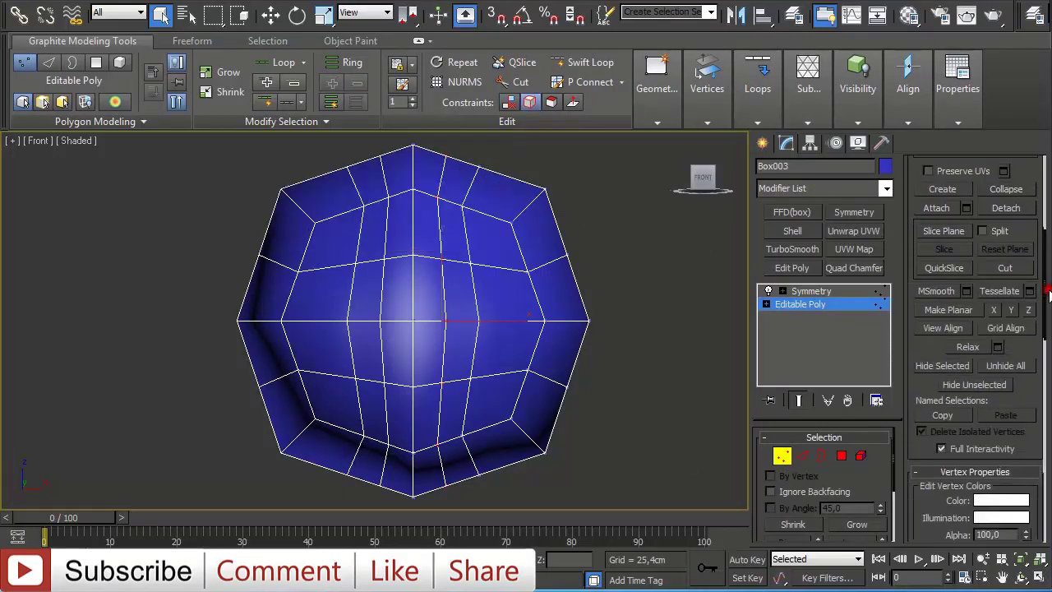
{"action": "left_click", "coordinate": [991, 302]}
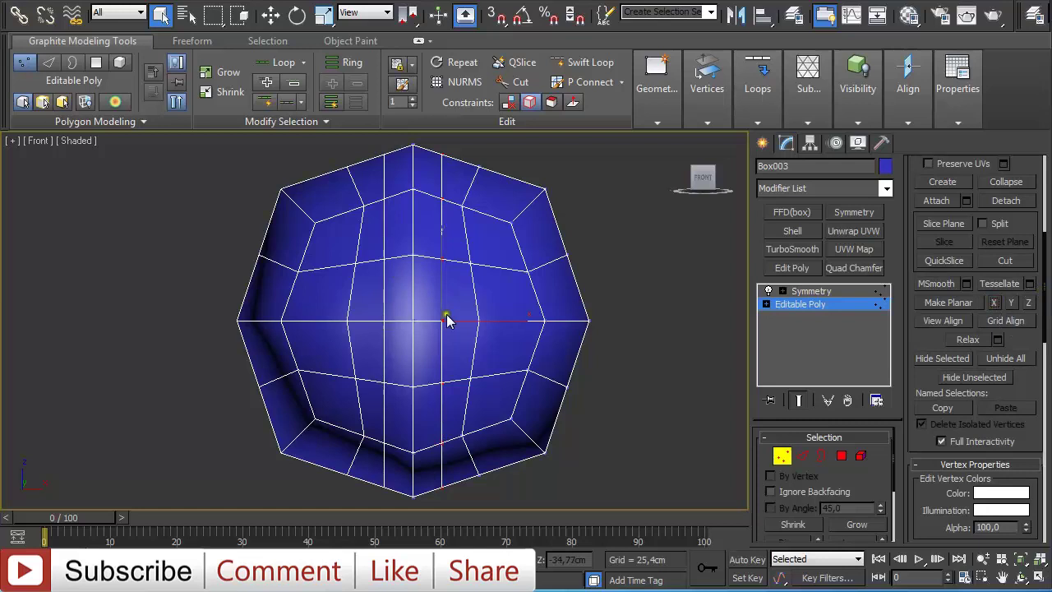
{"action": "key", "text": "w"}
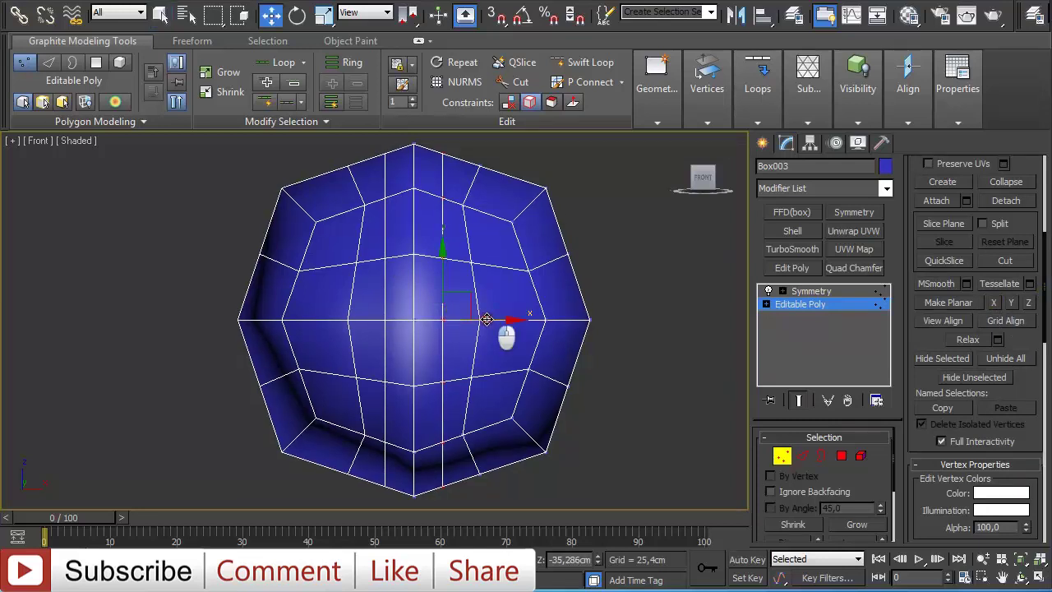
{"action": "left_click_drag", "start_coordinate": [488, 320], "coordinate": [475, 323]}
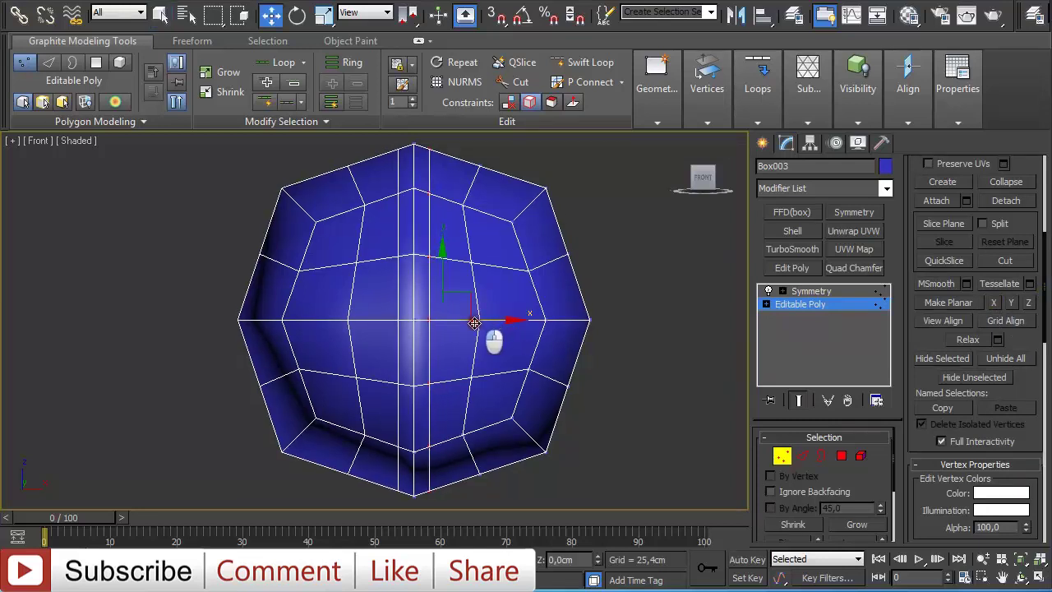
- With snapping on, cut two crossing diagonals through the vertex above the midline, linking the corners of the four surrounding faces
{"action": "scroll", "coordinate": [533, 314], "scroll_direction": "up", "scroll_amount": 2}
{"action": "scroll", "coordinate": [601, 252], "scroll_direction": "up", "scroll_amount": 1}
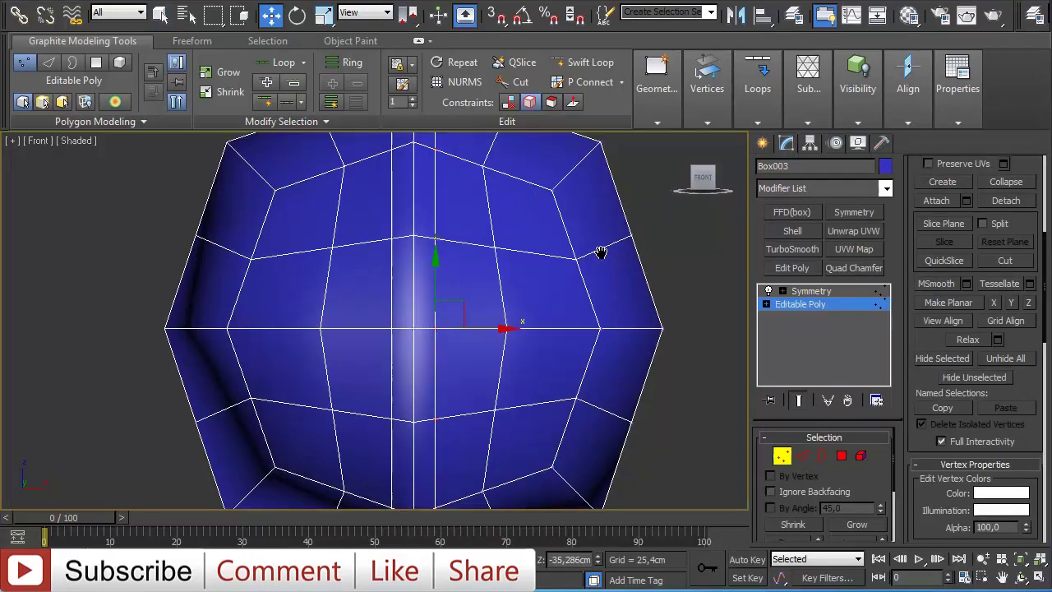
{"action": "middle_click_drag", "start_coordinate": [601, 252], "coordinate": [554, 265]}
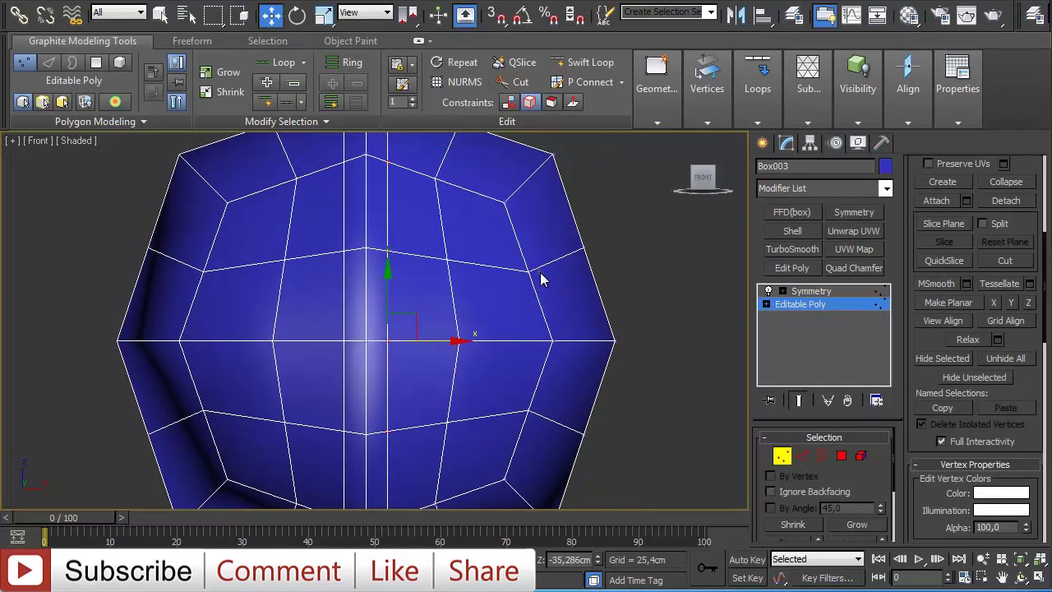
{"action": "right_click", "coordinate": [488, 294]}
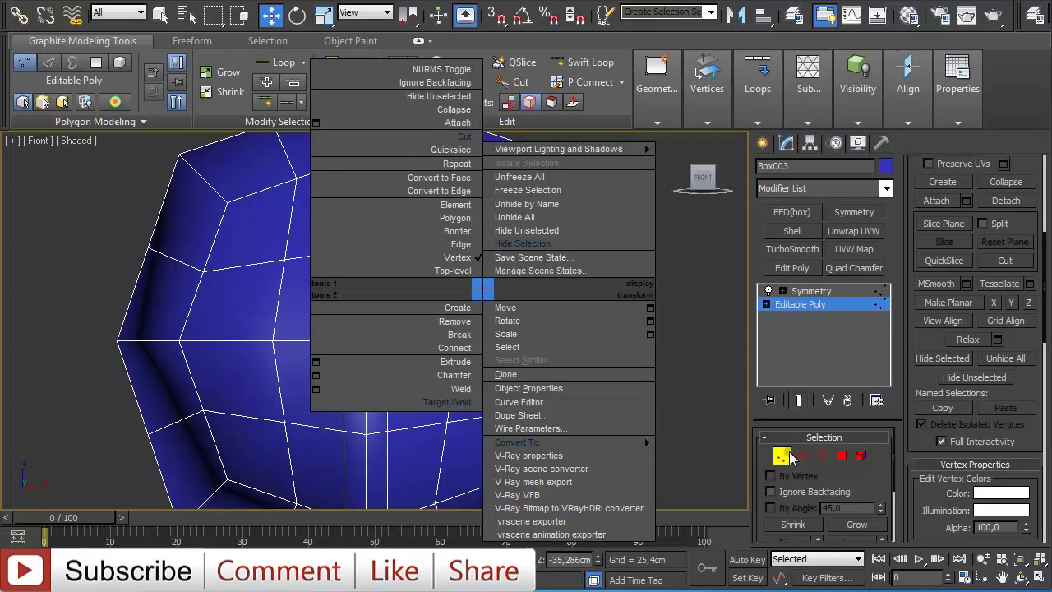
{"action": "left_click", "coordinate": [465, 138]}
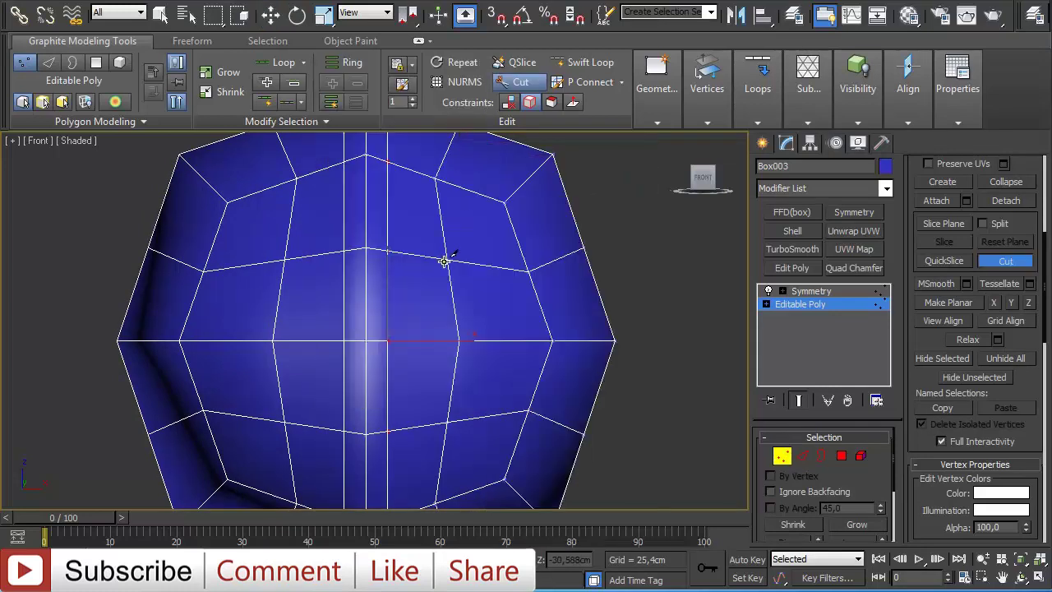
{"action": "key", "text": "s"}
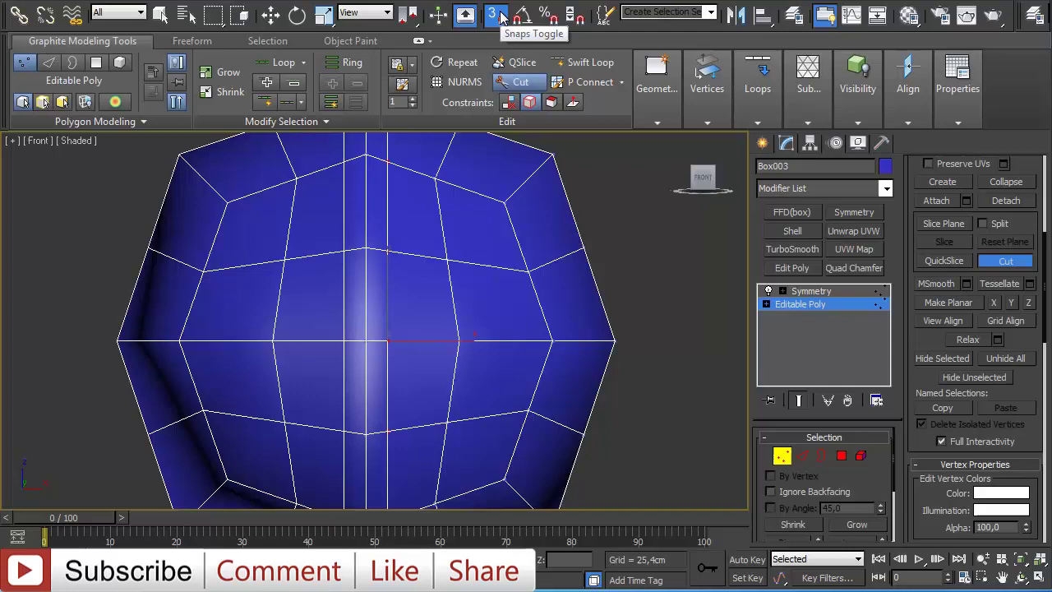
{"action": "key", "text": "s"}
{"action": "left_click", "coordinate": [388, 340]}
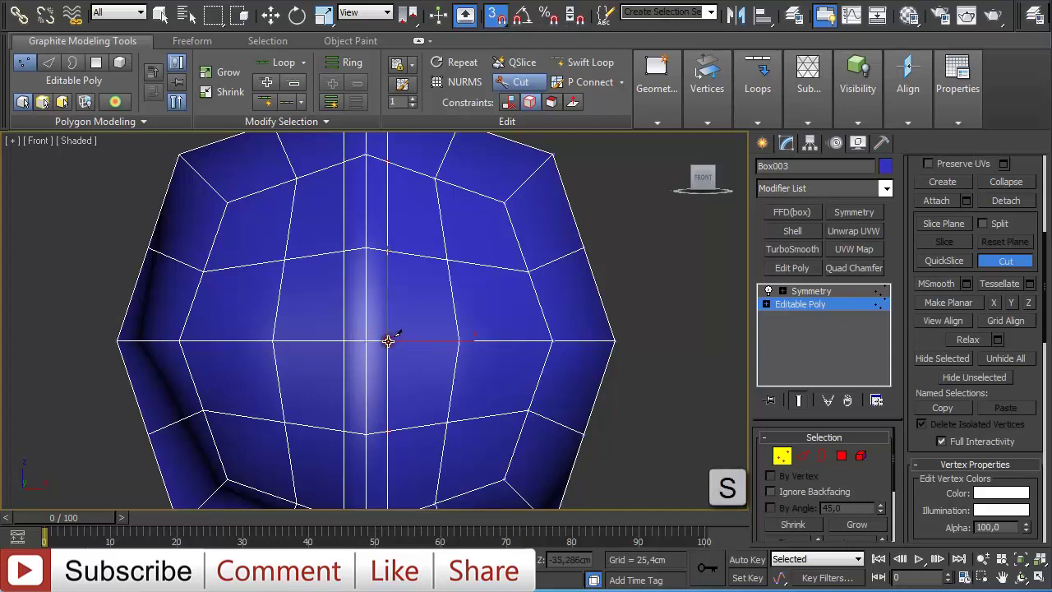
{"action": "left_click", "coordinate": [485, 232]}
{"action": "left_click", "coordinate": [501, 201]}
{"action": "left_click", "coordinate": [553, 340]}
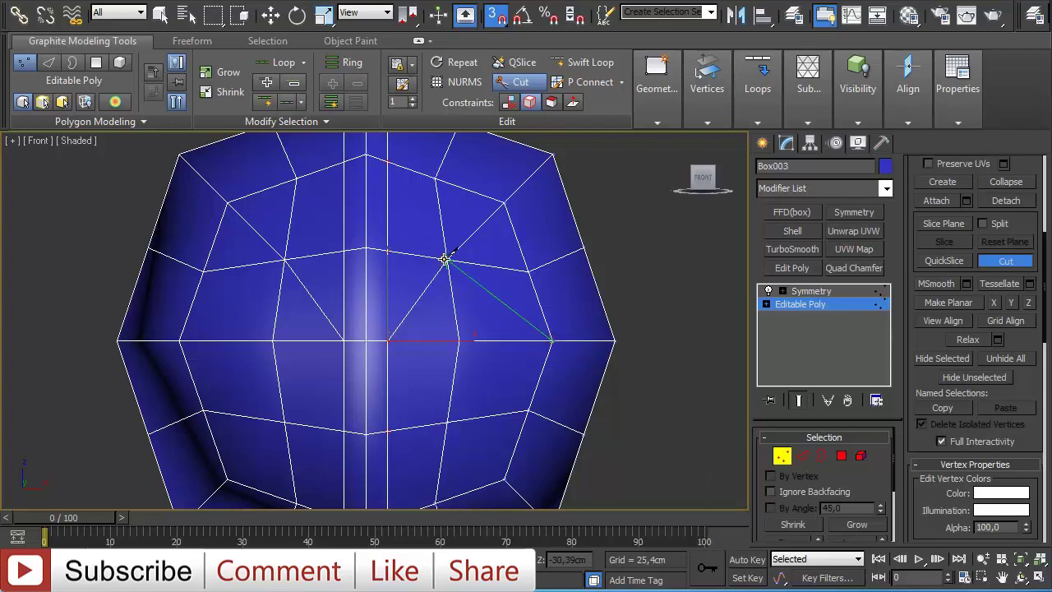
{"action": "left_click", "coordinate": [386, 157]}
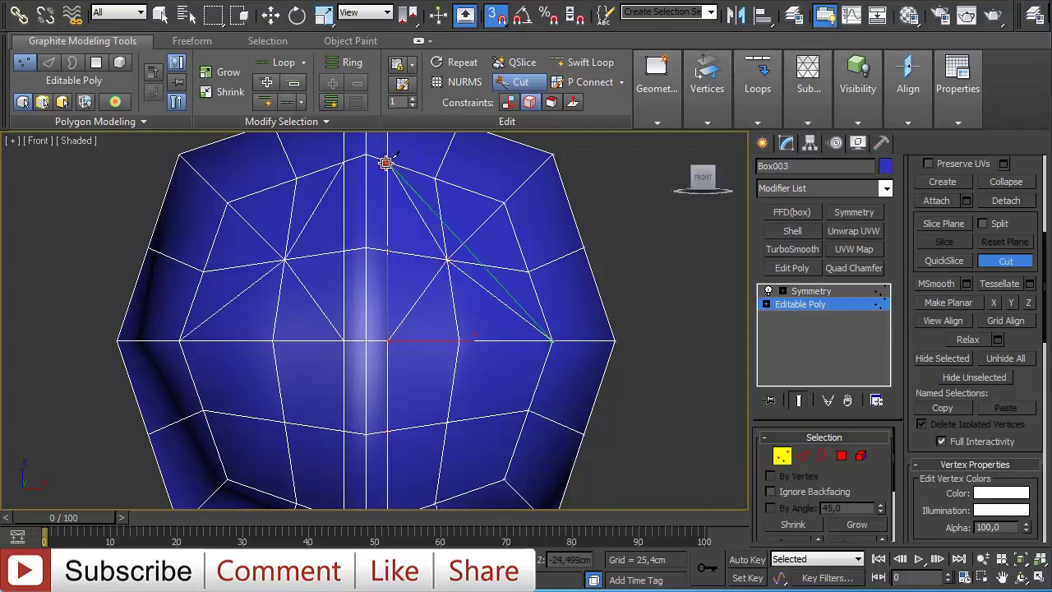
{"action": "key", "text": "w"}
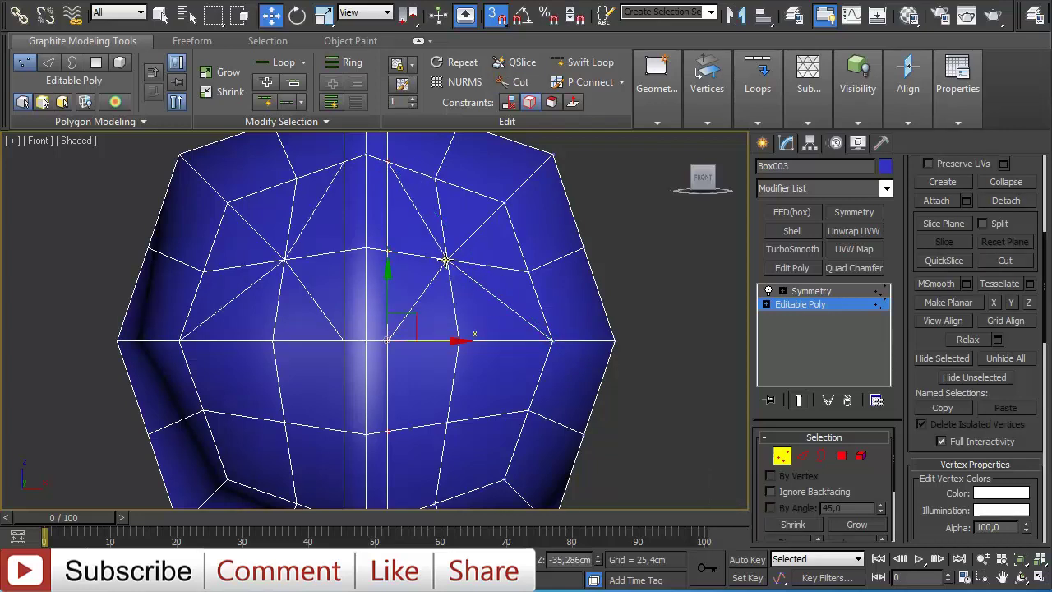
- Chamfer the vertex where the diagonal cuts meet by about 3.5 cm to form an eight-sided eye outline
{"action": "left_click", "coordinate": [445, 261]}
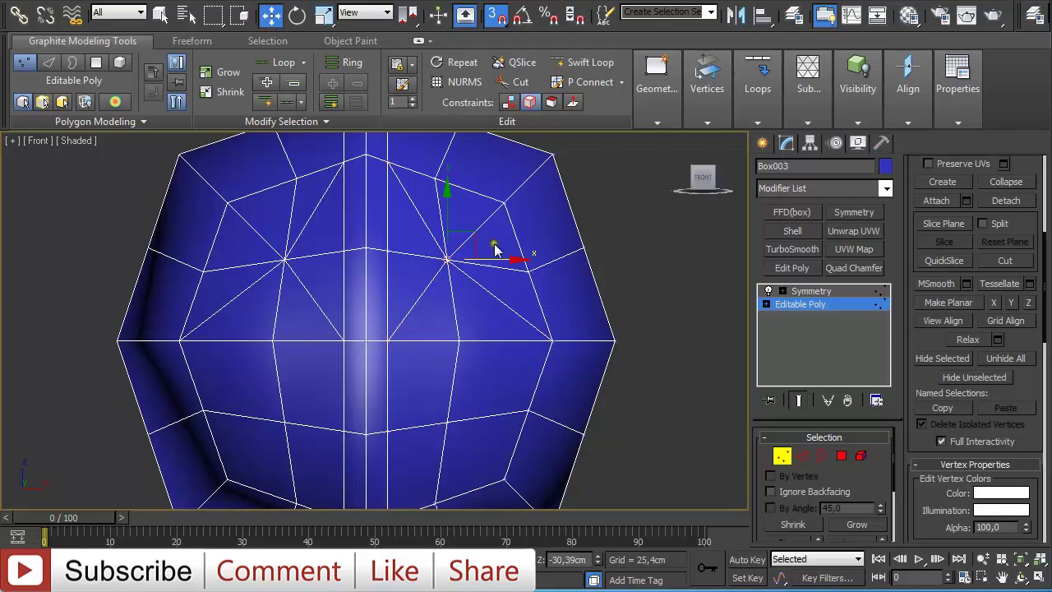
{"action": "left_click", "coordinate": [704, 114]}
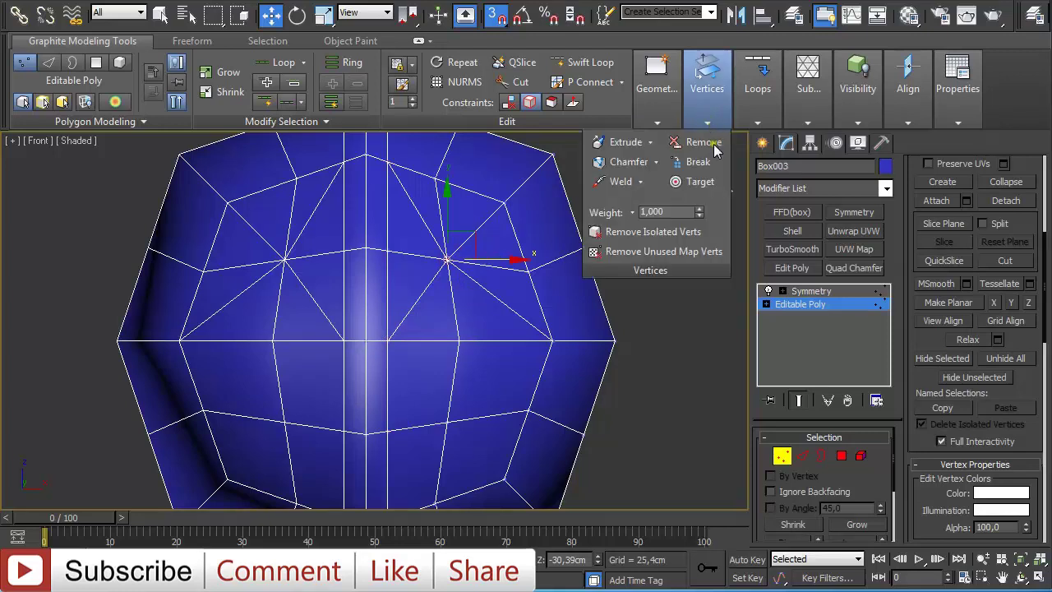
{"action": "left_click", "coordinate": [629, 162]}
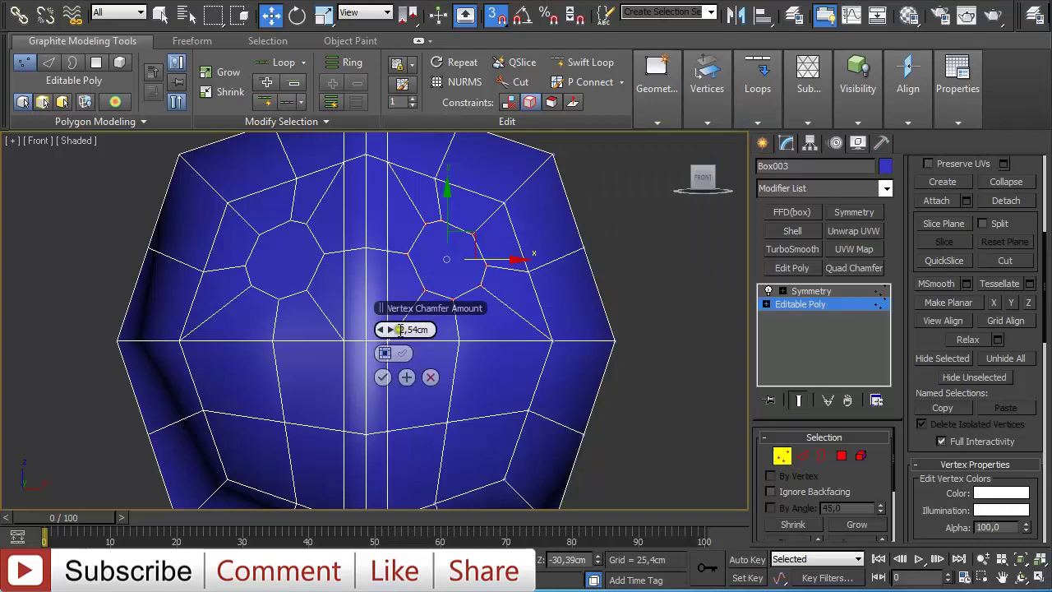
{"action": "mouse_move", "coordinate": [415, 329]}
{"action": "left_mouse_down"}
{"action": "mouse_move", "coordinate": [397, 329]}
{"action": "mouse_move", "coordinate": [408, 319]}
{"action": "left_mouse_up"}
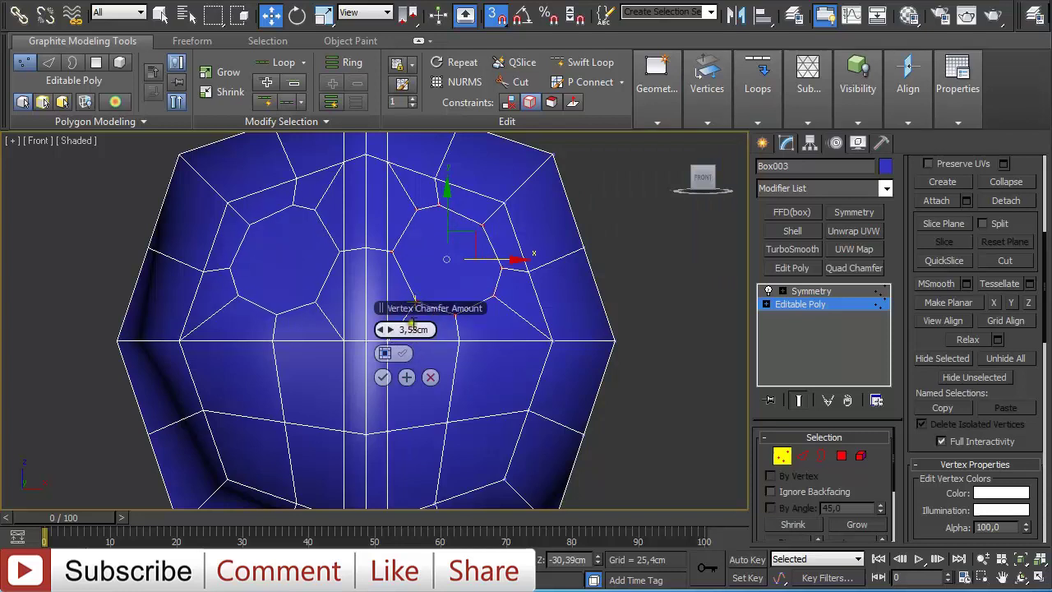
{"action": "left_click", "coordinate": [383, 378]}
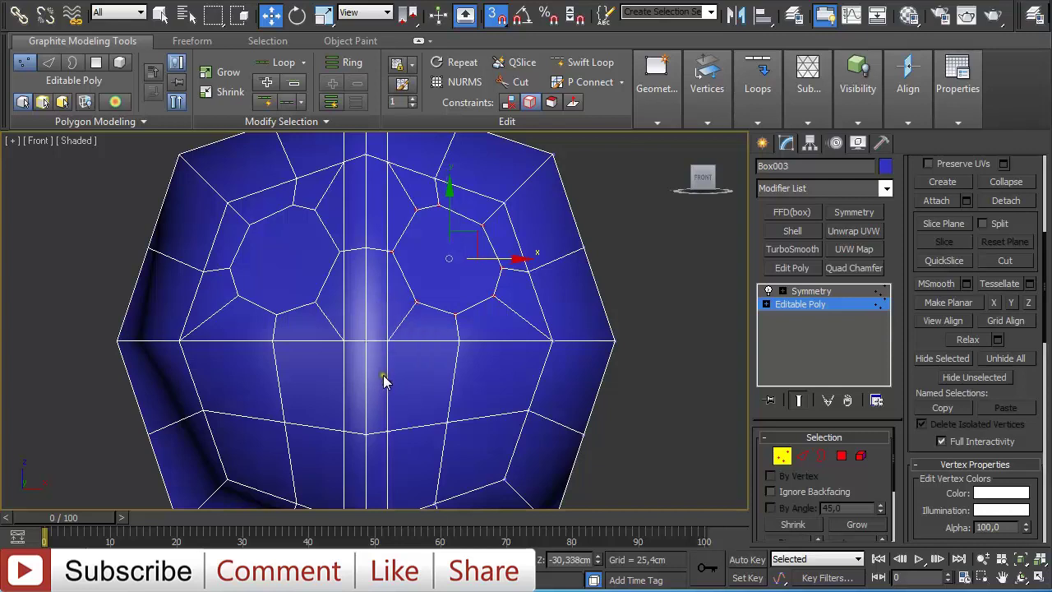
- In the side view, select all polygons on the back half of the head and hide them
{"action": "key", "text": "l"}
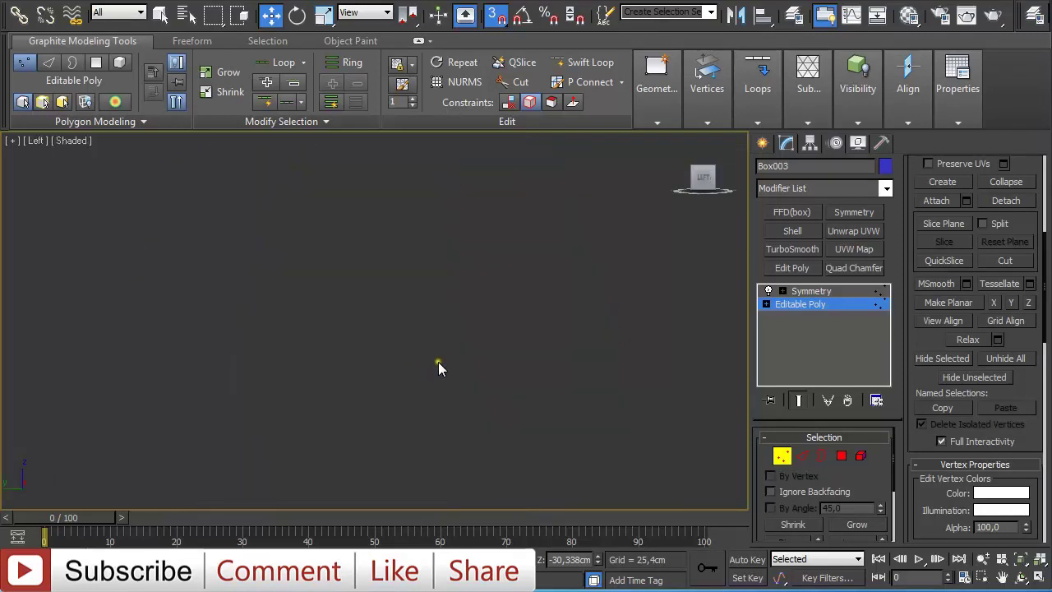
{"action": "key", "text": "z"}
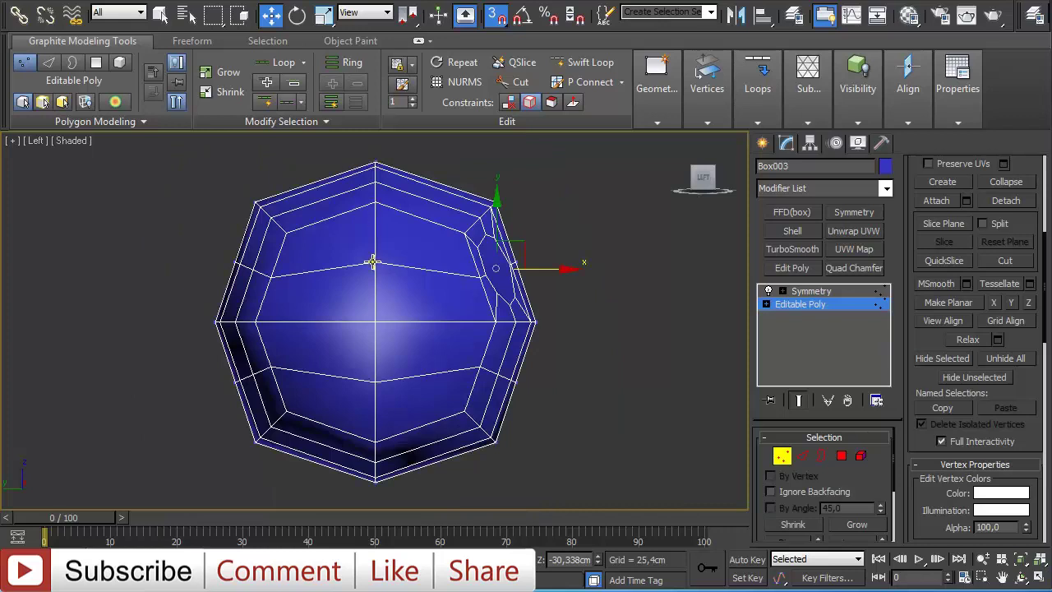
{"action": "scroll", "coordinate": [374, 262], "scroll_direction": "down", "scroll_amount": 3}
{"action": "left_click", "coordinate": [841, 455]}
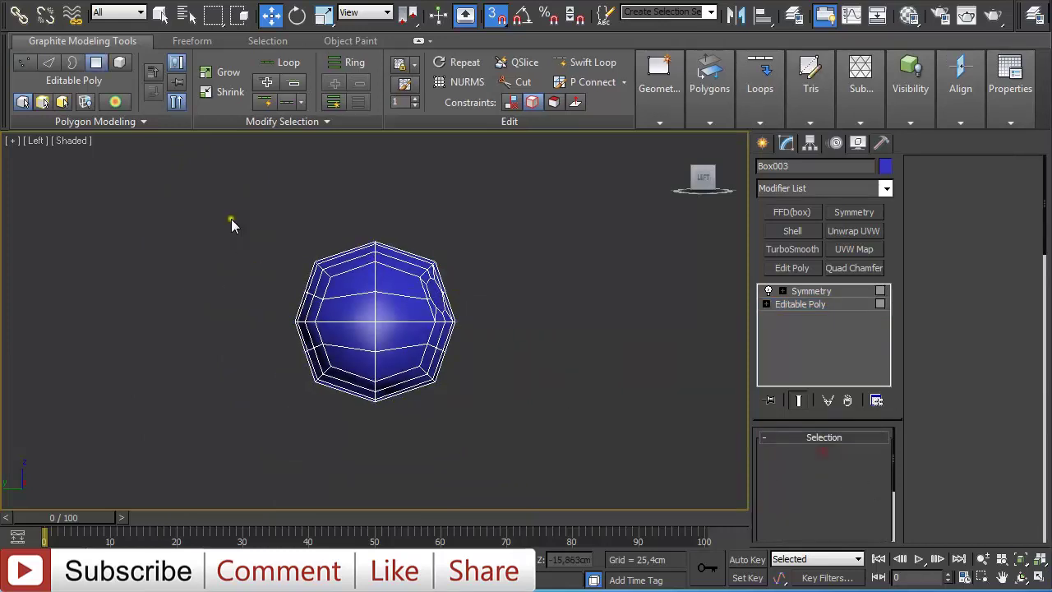
{"action": "left_click_drag", "start_coordinate": [231, 218], "coordinate": [357, 399]}
{"action": "scroll", "coordinate": [435, 381], "scroll_direction": "up", "scroll_amount": 3}
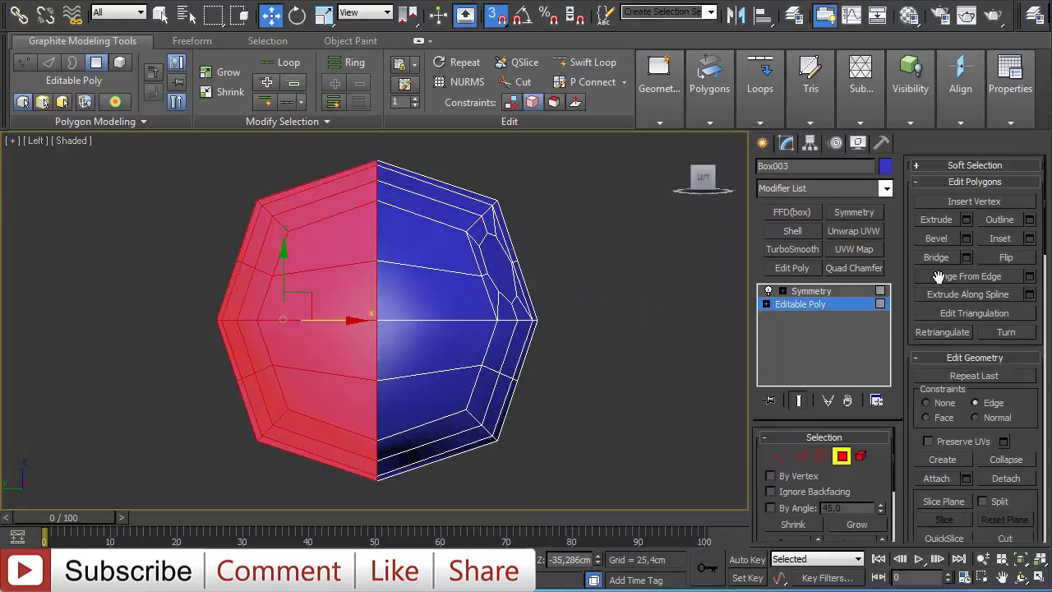
{"action": "left_click_drag", "start_coordinate": [1047, 222], "coordinate": [1047, 316]}
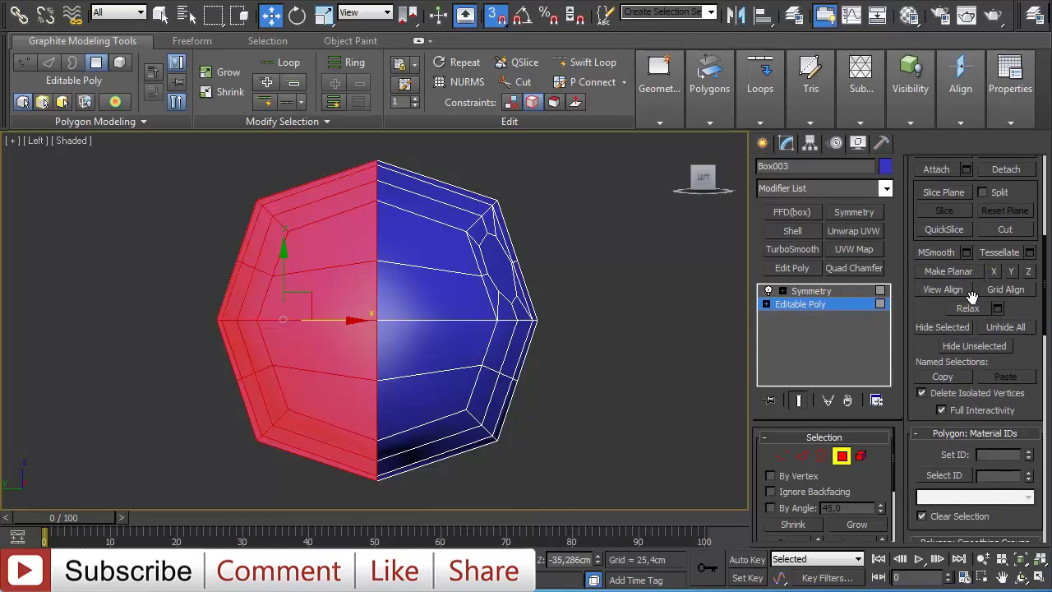
{"action": "left_click", "coordinate": [947, 328]}
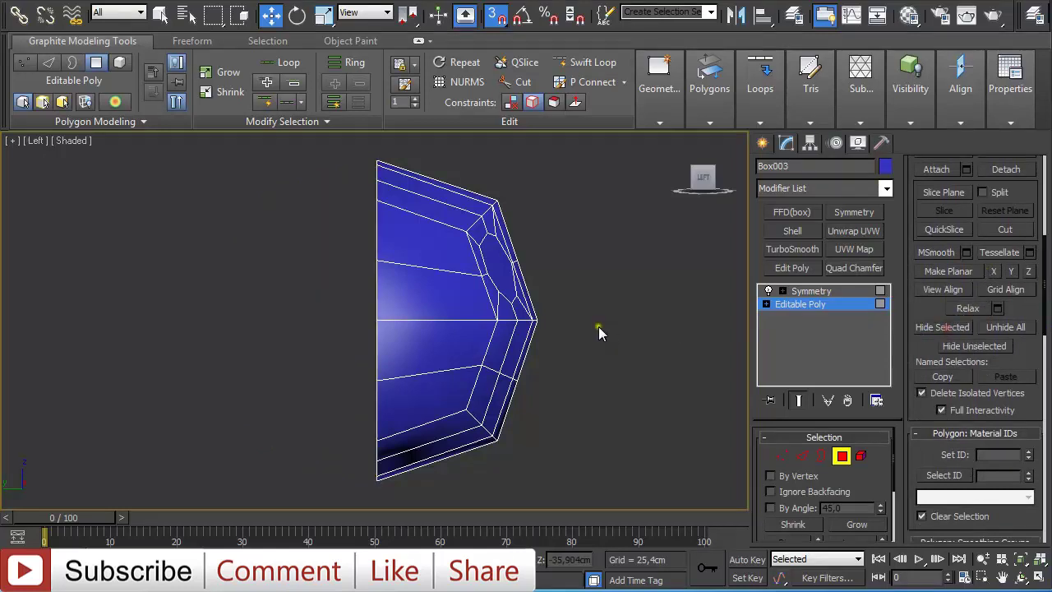
- In the front view, leave polygon level and use the Freeform Shift brush to reshape the eye outline's outer side and upper edge
{"action": "key", "text": "f"}
{"action": "scroll", "coordinate": [408, 333], "scroll_direction": "up", "scroll_amount": 4}
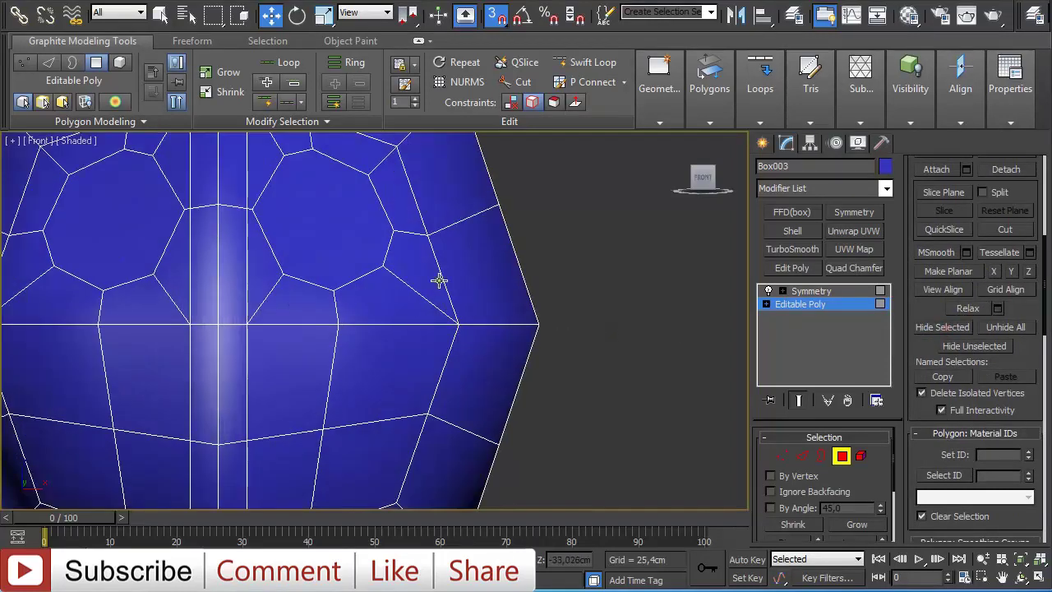
{"action": "left_click", "coordinate": [213, 39]}
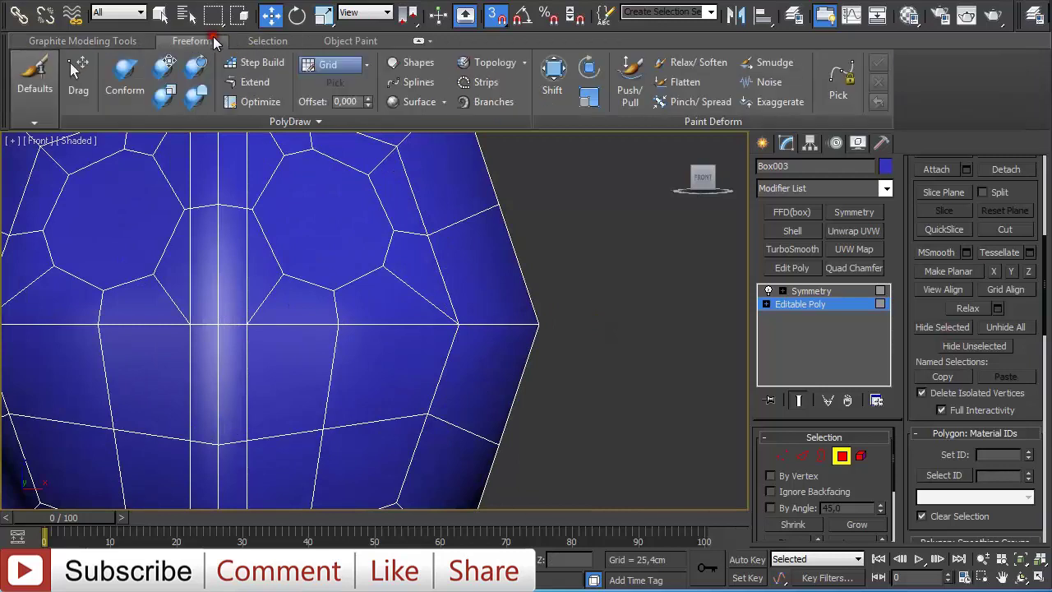
{"action": "left_click", "coordinate": [552, 75]}
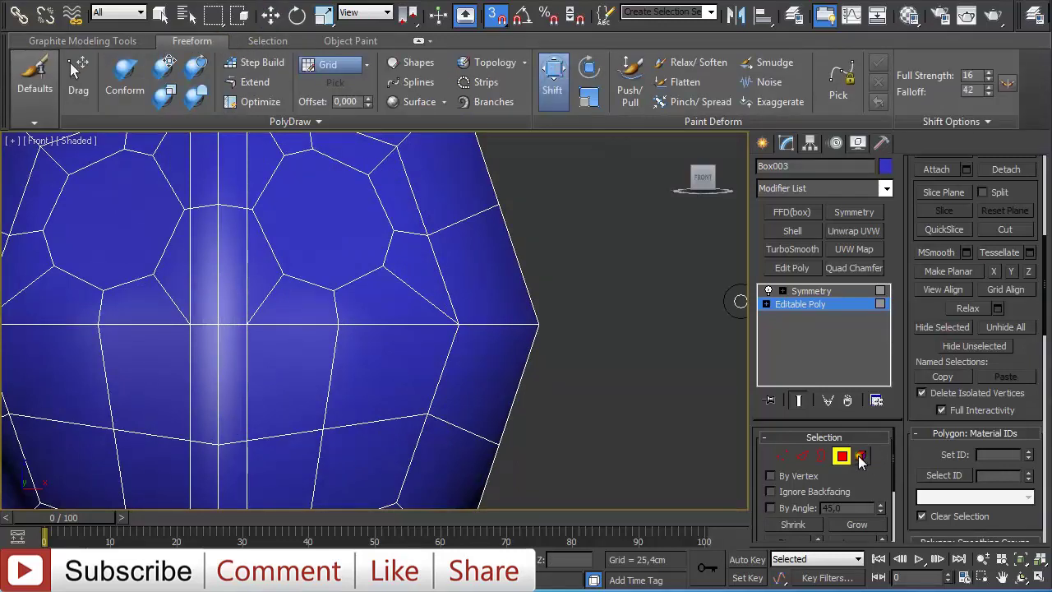
{"action": "left_click", "coordinate": [860, 462]}
{"action": "scroll", "coordinate": [506, 288], "scroll_direction": "down", "scroll_amount": 2}
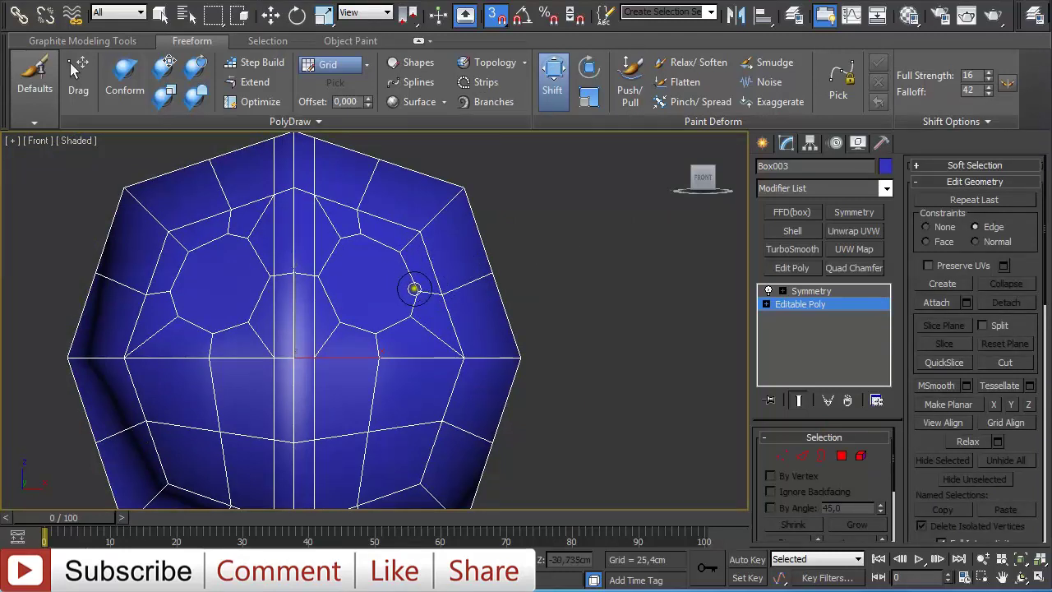
{"action": "mouse_move", "coordinate": [412, 287]}
{"action": "left_mouse_down", "text": "ctrl+shift"}
{"action": "mouse_move", "coordinate": [386, 230]}
{"action": "mouse_move", "coordinate": [404, 246]}
{"action": "mouse_move", "coordinate": [393, 224]}
{"action": "mouse_move", "coordinate": [413, 292]}
{"action": "left_mouse_up", "text": "ctrl+shift"}
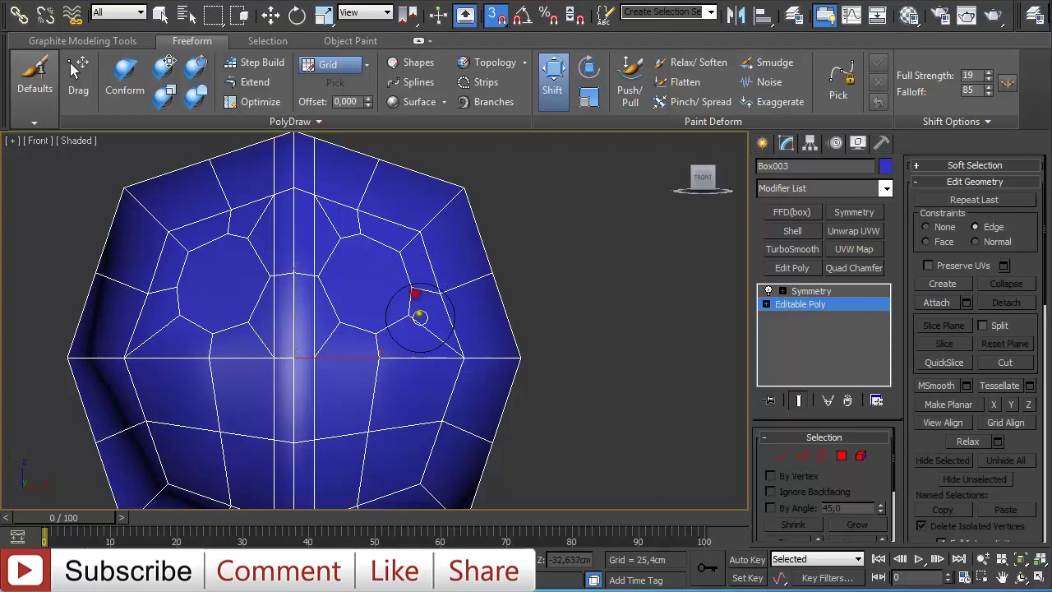
{"action": "mouse_move", "coordinate": [411, 306]}
{"action": "left_mouse_down"}
{"action": "mouse_move", "coordinate": [404, 252]}
{"action": "mouse_move", "coordinate": [447, 287]}
{"action": "mouse_move", "coordinate": [373, 245]}
{"action": "mouse_move", "coordinate": [343, 250]}
{"action": "mouse_move", "coordinate": [328, 278]}
{"action": "mouse_move", "coordinate": [336, 282]}
{"action": "mouse_move", "coordinate": [327, 279]}
{"action": "mouse_move", "coordinate": [351, 283]}
{"action": "left_mouse_up"}
- Reduce the Shift brush to strength 10 and falloff 31, and widen the eye outline by moving its inner, outer and upper vertices
{"action": "mouse_move", "coordinate": [355, 296]}
{"action": "left_mouse_down", "text": "alt+shift"}
{"action": "mouse_move", "coordinate": [351, 271]}
{"action": "mouse_move", "coordinate": [382, 324]}
{"action": "left_mouse_up", "text": "alt+shift"}
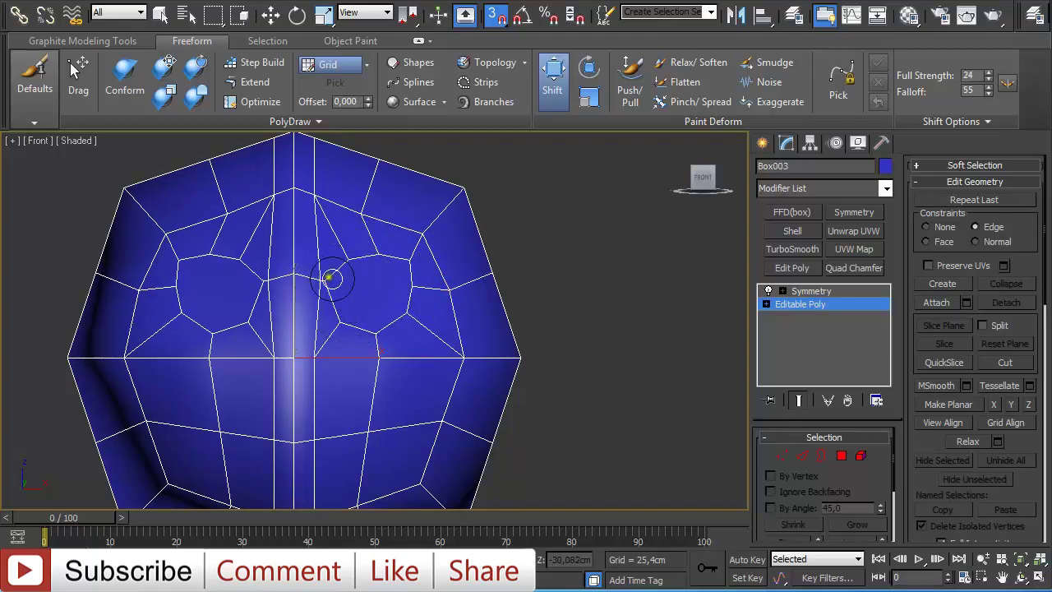
{"action": "mouse_move", "coordinate": [332, 280]}
{"action": "left_mouse_down"}
{"action": "mouse_move", "coordinate": [346, 285]}
{"action": "mouse_move", "coordinate": [317, 275]}
{"action": "mouse_move", "coordinate": [343, 292]}
{"action": "mouse_move", "coordinate": [317, 277]}
{"action": "left_mouse_up"}
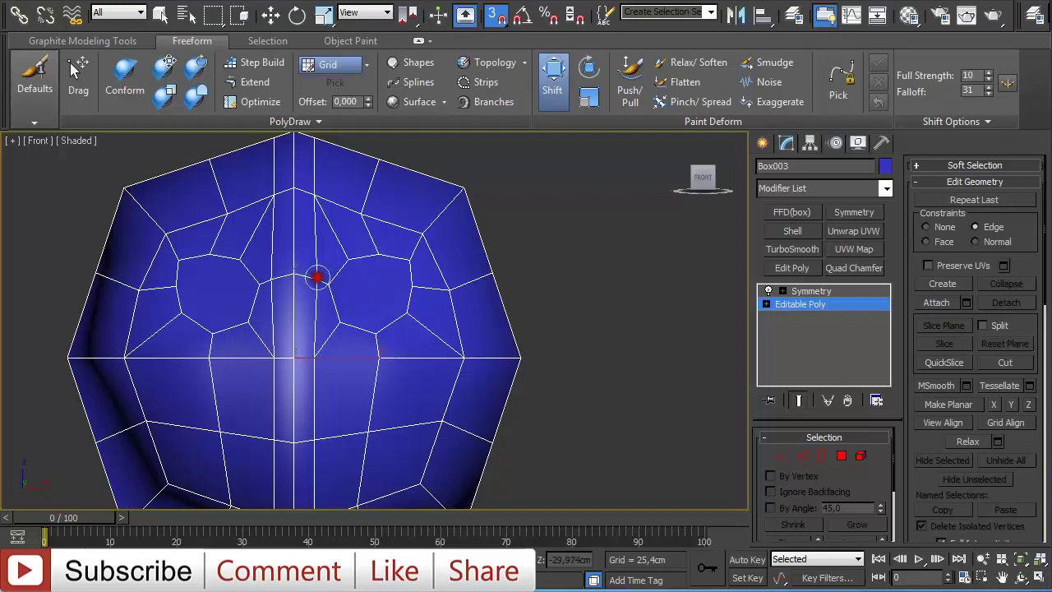
{"action": "mouse_move", "coordinate": [420, 289]}
{"action": "left_mouse_down"}
{"action": "mouse_move", "coordinate": [413, 319]}
{"action": "mouse_move", "coordinate": [380, 337]}
{"action": "mouse_move", "coordinate": [427, 324]}
{"action": "left_mouse_up"}
{"action": "mouse_move", "coordinate": [420, 297]}
{"action": "left_mouse_down"}
{"action": "mouse_move", "coordinate": [420, 263]}
{"action": "mouse_move", "coordinate": [353, 267]}
{"action": "left_mouse_up"}
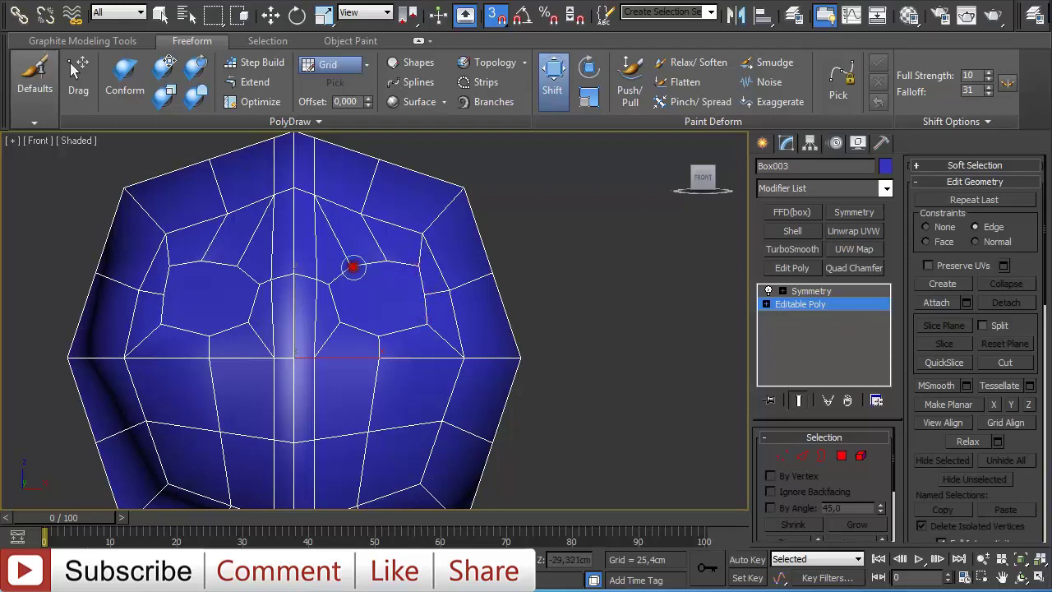
- Pull the brow vertices at and beside the centerline down to form an even loop above the eyes
{"action": "left_click_drag", "start_coordinate": [311, 194], "coordinate": [316, 222]}
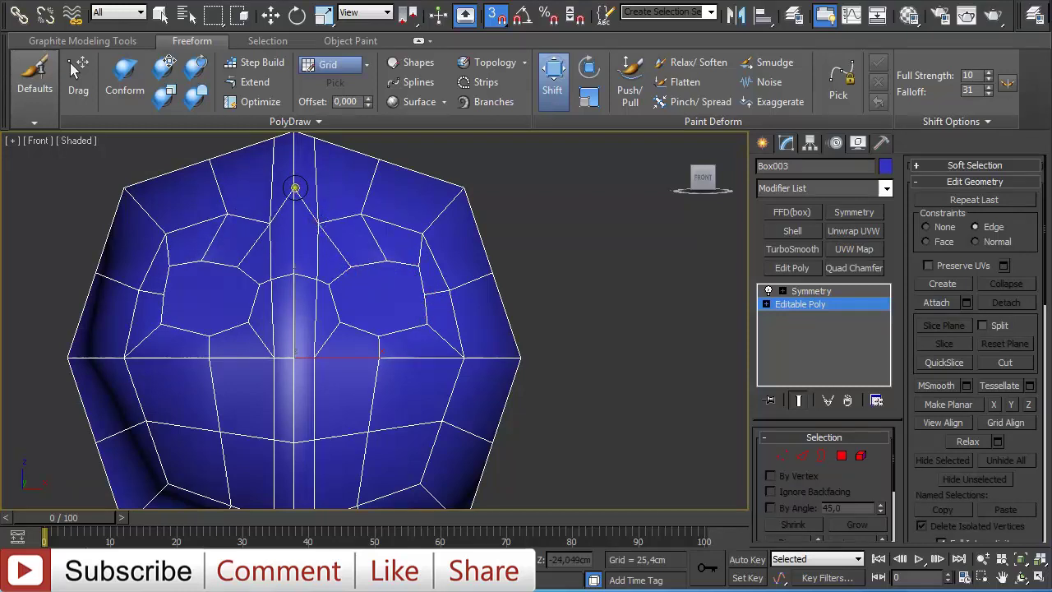
{"action": "left_click_drag", "start_coordinate": [295, 189], "coordinate": [295, 228]}
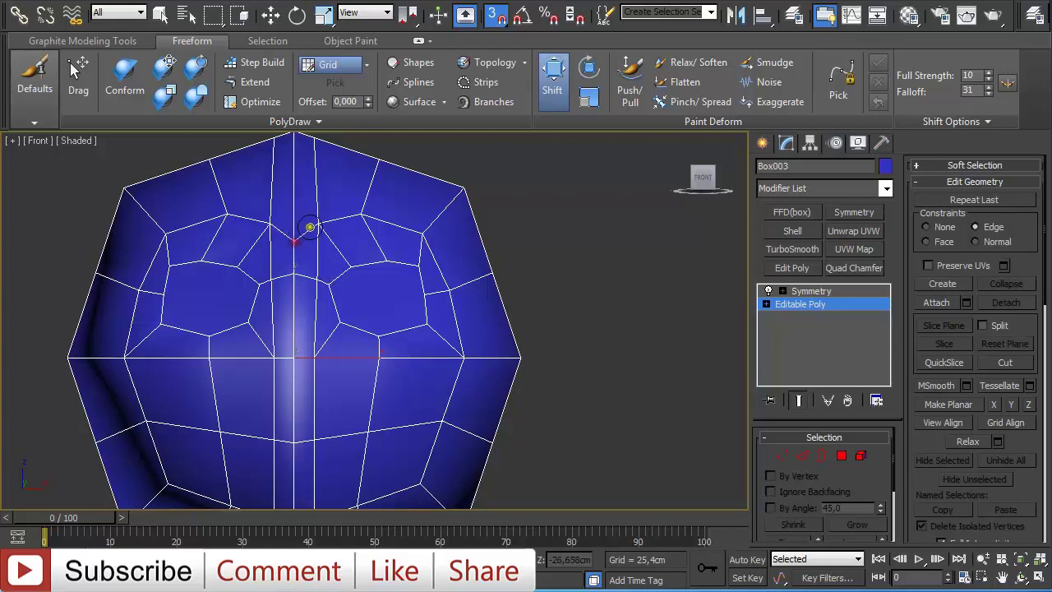
{"action": "left_click_drag", "start_coordinate": [310, 227], "coordinate": [314, 245]}
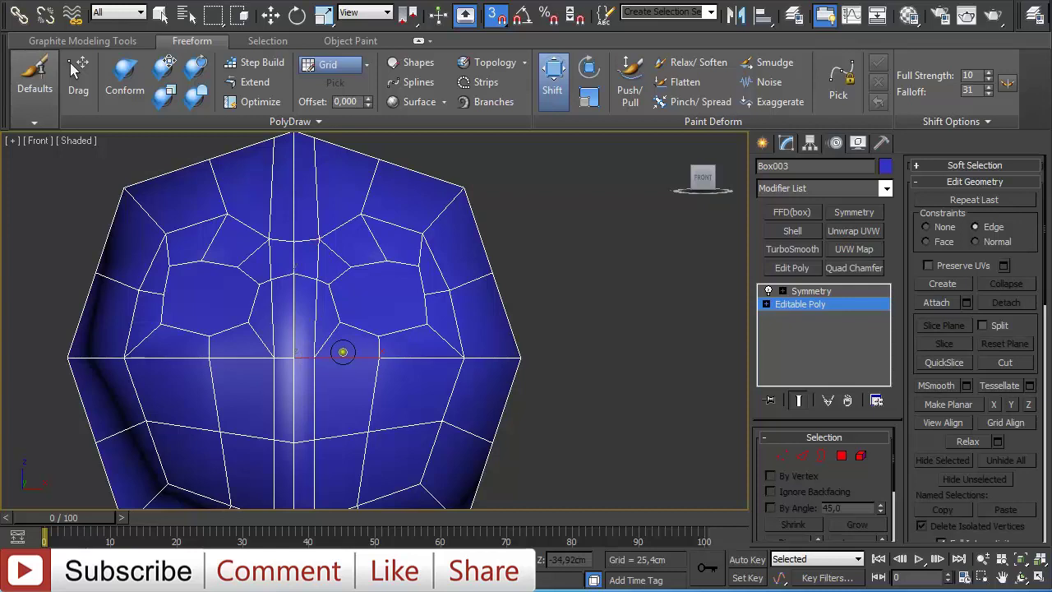
- Shift the vertices around the outer eye corner outward and adjust the upper edge to even out the eye outline
{"action": "scroll", "coordinate": [342, 352], "scroll_direction": "up", "scroll_amount": 4}
{"action": "left_click_drag", "start_coordinate": [487, 272], "coordinate": [541, 255]}
{"action": "left_click_drag", "start_coordinate": [465, 212], "coordinate": [476, 215]}
{"action": "left_click_drag", "start_coordinate": [494, 268], "coordinate": [501, 255]}
{"action": "left_click_drag", "start_coordinate": [487, 324], "coordinate": [497, 332]}
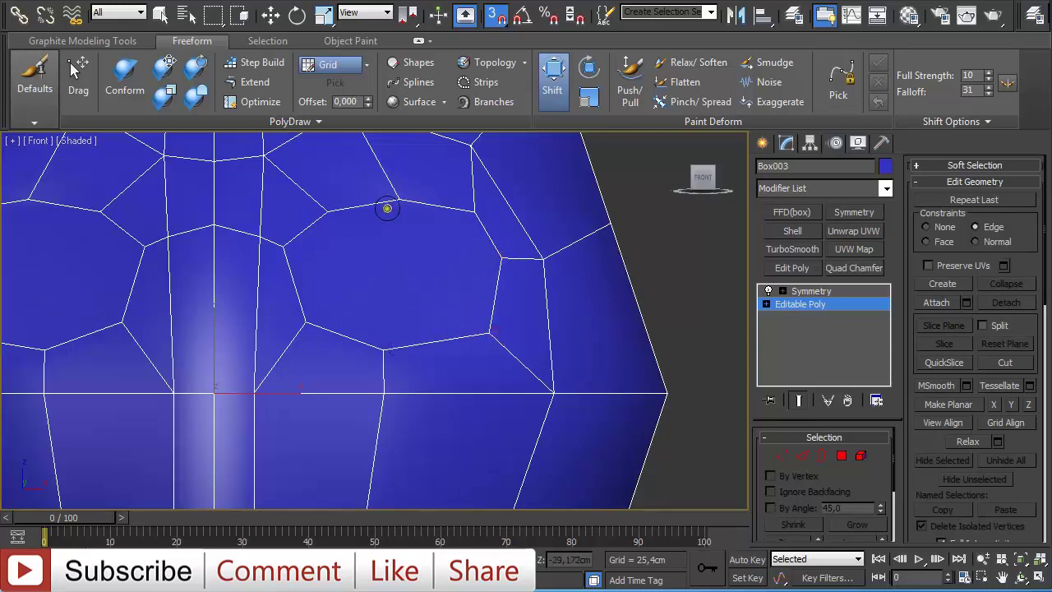
{"action": "left_click_drag", "start_coordinate": [387, 208], "coordinate": [383, 172]}
{"action": "scroll", "coordinate": [392, 200], "scroll_direction": "down", "scroll_amount": 2}
{"action": "scroll", "coordinate": [403, 202], "scroll_direction": "down", "scroll_amount": 2}
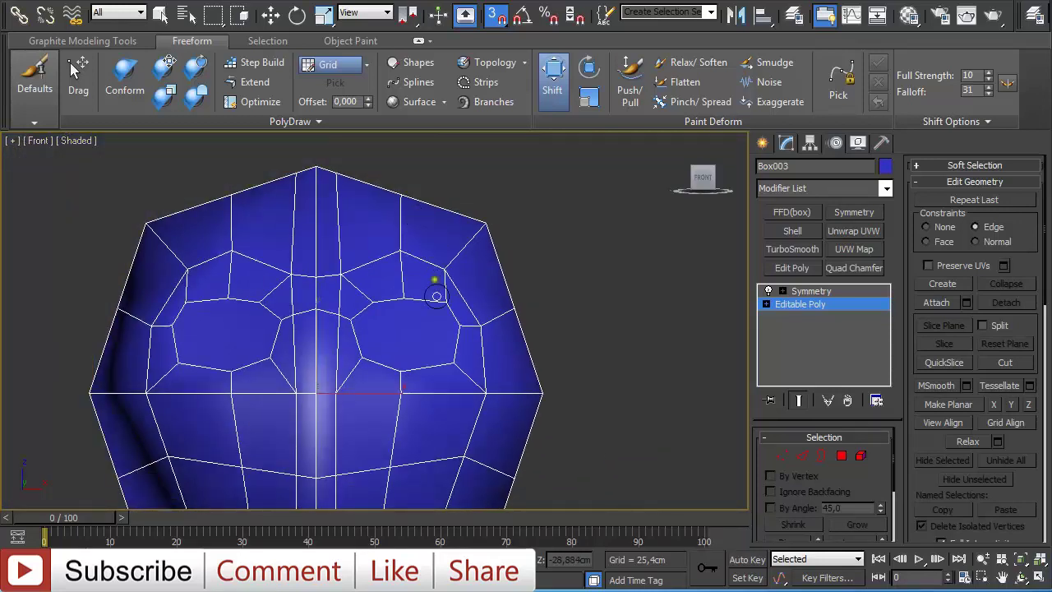
- Lower the nose bridge vertex between the eyes and nudge the cheek vertex below the eye downward
{"action": "mouse_move", "coordinate": [369, 321]}
{"action": "left_mouse_down"}
{"action": "mouse_move", "coordinate": [348, 329]}
{"action": "mouse_move", "coordinate": [336, 318]}
{"action": "mouse_move", "coordinate": [337, 336]}
{"action": "mouse_move", "coordinate": [318, 326]}
{"action": "mouse_move", "coordinate": [316, 342]}
{"action": "left_mouse_up"}
{"action": "scroll", "coordinate": [344, 352], "scroll_direction": "up", "scroll_amount": 4}
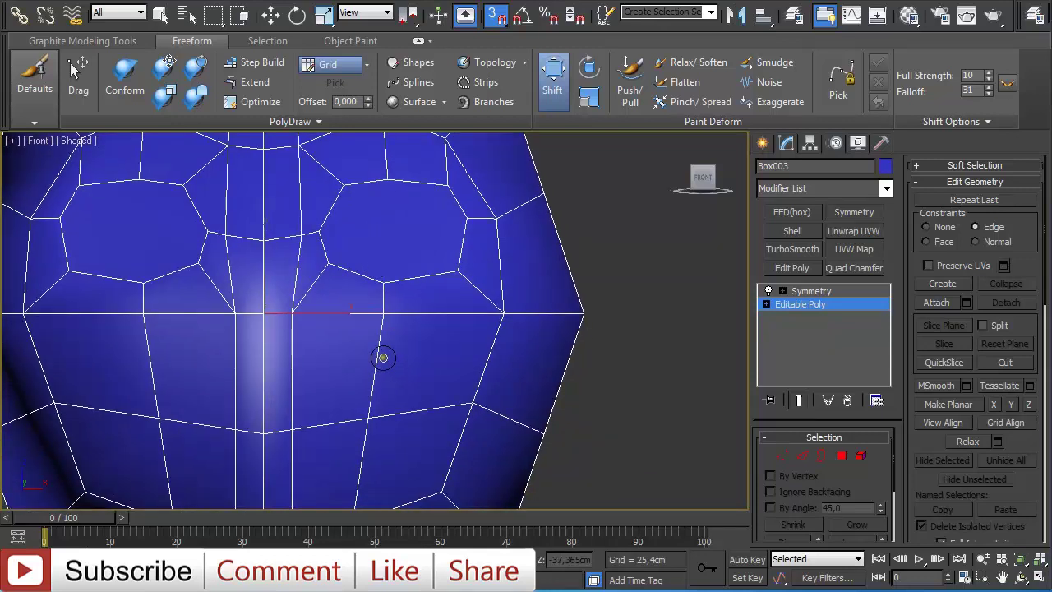
{"action": "scroll", "coordinate": [384, 352], "scroll_direction": "down", "scroll_amount": 4}
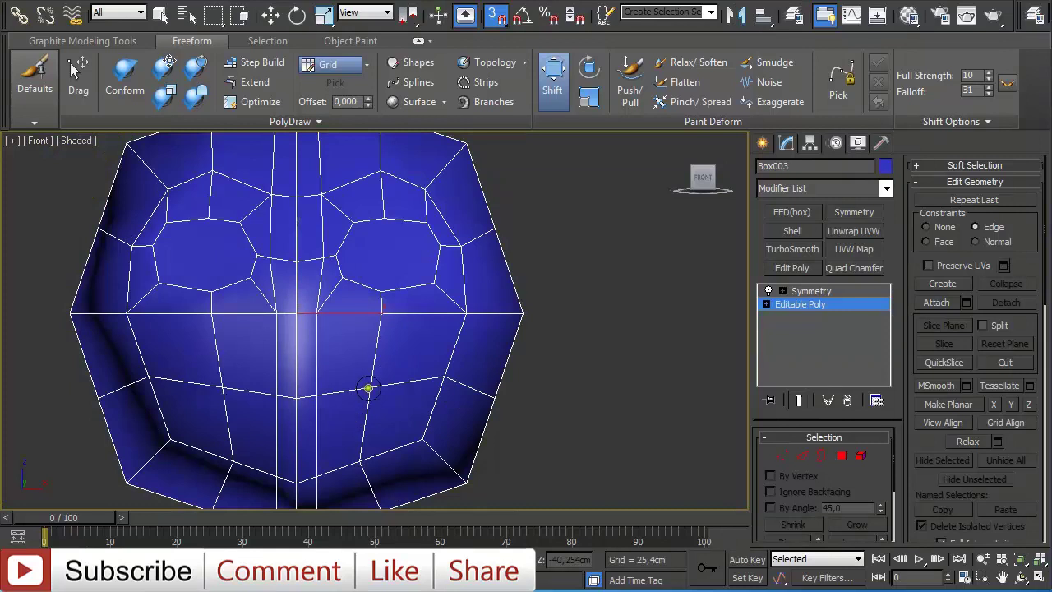
{"action": "left_click_drag", "start_coordinate": [369, 388], "coordinate": [366, 401]}
- From a side angle, shift the eye outline vertices in depth so the eye follows the curve of the face
{"action": "scroll", "coordinate": [392, 352], "scroll_direction": "down", "scroll_amount": 4}
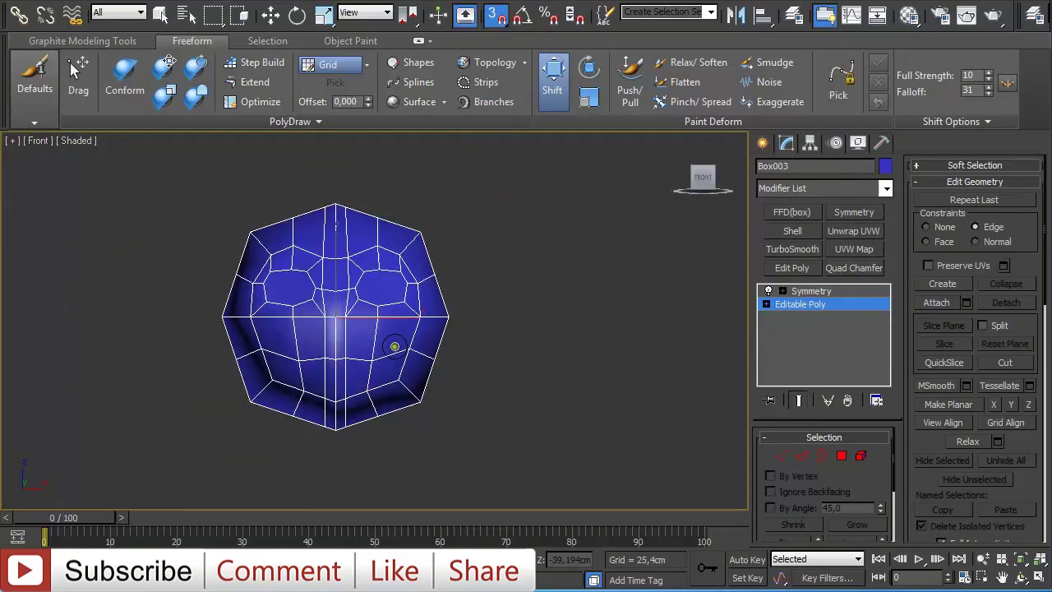
{"action": "middle_click_drag", "start_coordinate": [394, 348], "coordinate": [312, 370], "text": "alt"}
{"action": "scroll", "coordinate": [363, 342], "scroll_direction": "up", "scroll_amount": 4}
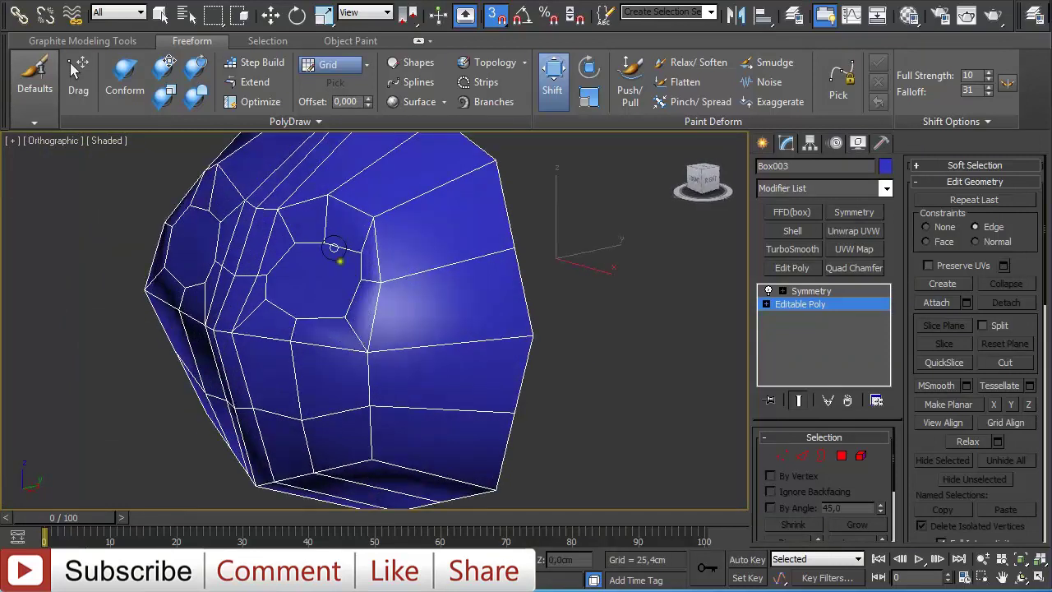
{"action": "middle_click_drag", "start_coordinate": [331, 245], "coordinate": [431, 236], "text": "alt"}
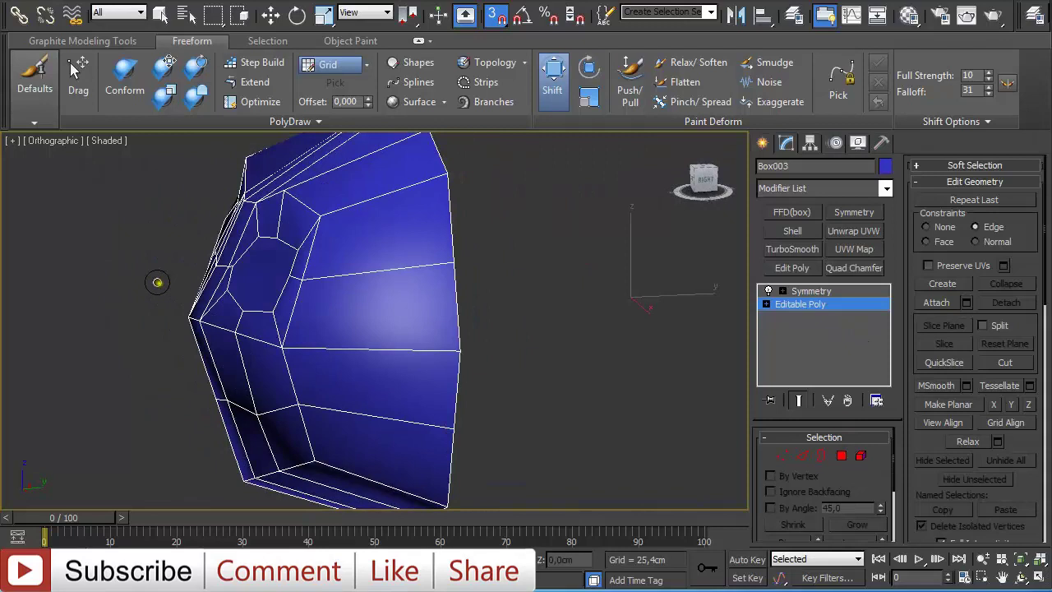
{"action": "left_click_drag", "start_coordinate": [236, 270], "coordinate": [254, 273]}
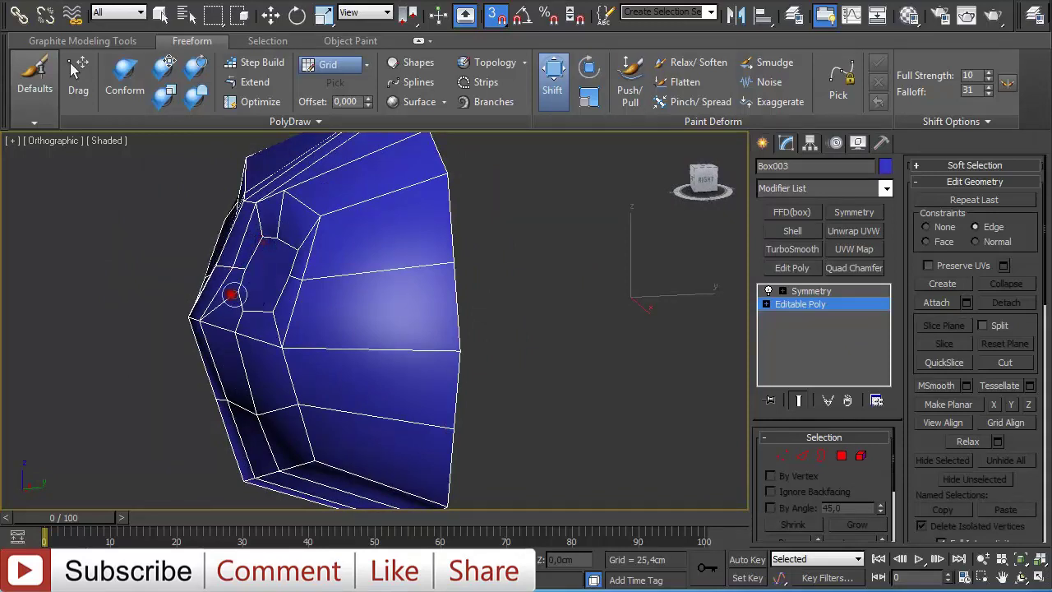
{"action": "scroll", "coordinate": [262, 309], "scroll_direction": "up", "scroll_amount": 2}
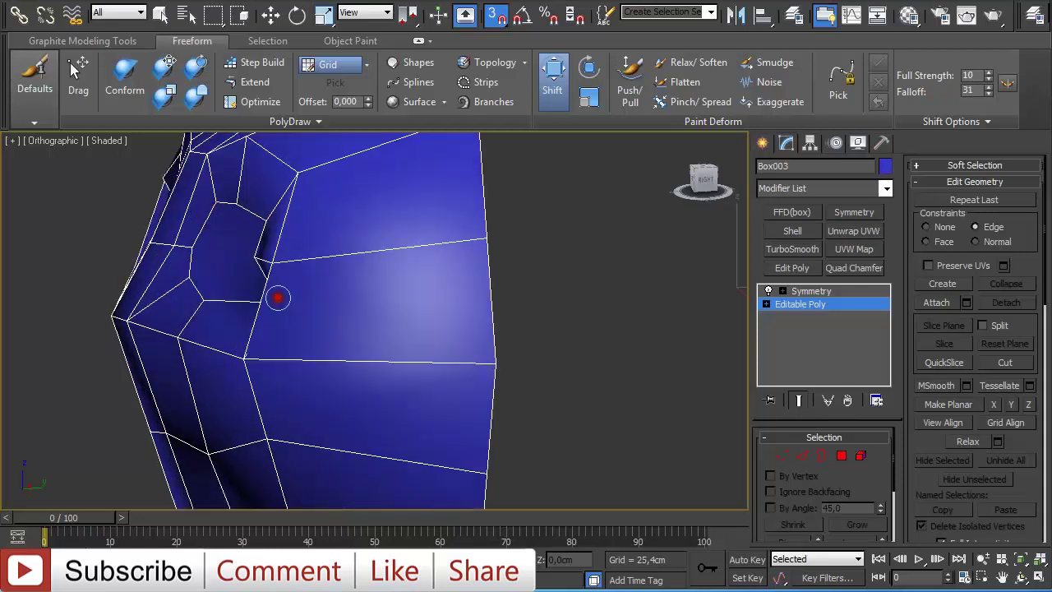
{"action": "left_click_drag", "start_coordinate": [272, 298], "coordinate": [189, 292]}
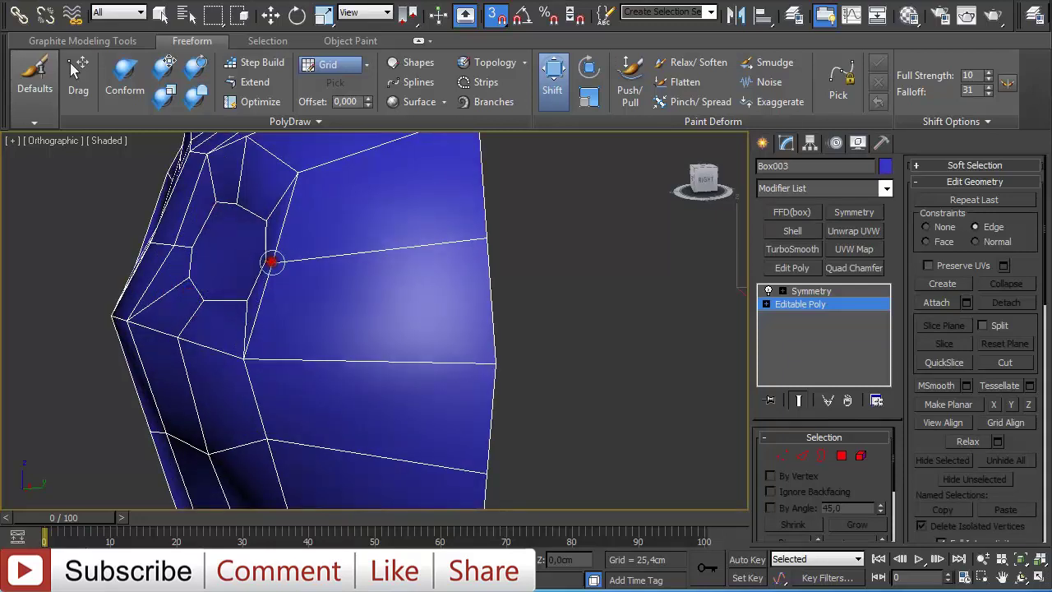
- Select the eye polygon and inset it by about 0.887 cm
{"action": "middle_click_drag", "start_coordinate": [272, 259], "coordinate": [400, 245], "text": "alt"}
{"action": "scroll", "coordinate": [403, 247], "scroll_direction": "down", "scroll_amount": 2}
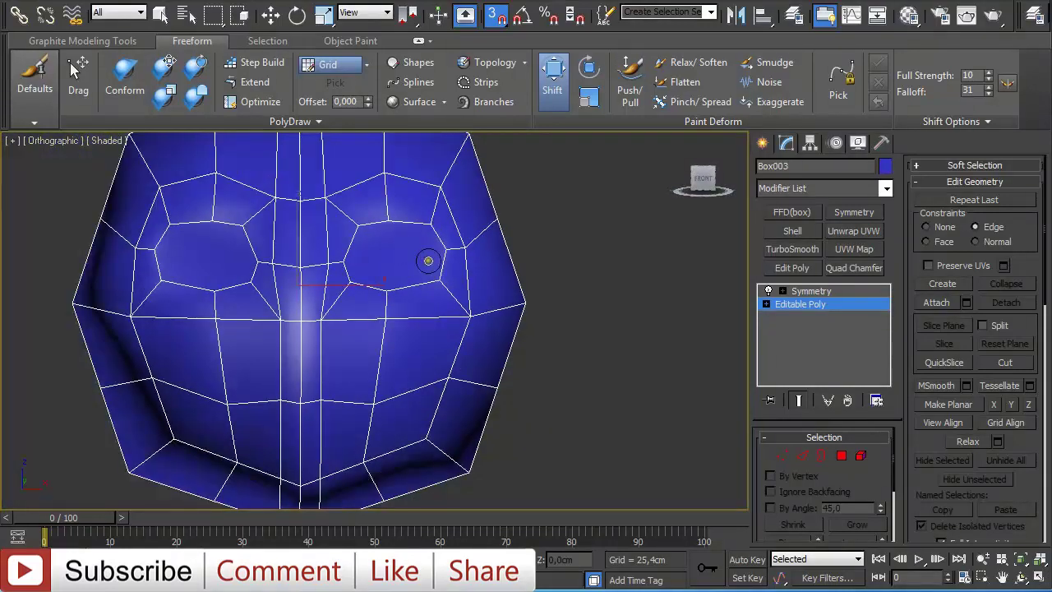
{"action": "scroll", "coordinate": [428, 261], "scroll_direction": "up", "scroll_amount": 2}
{"action": "left_click", "coordinate": [841, 456]}
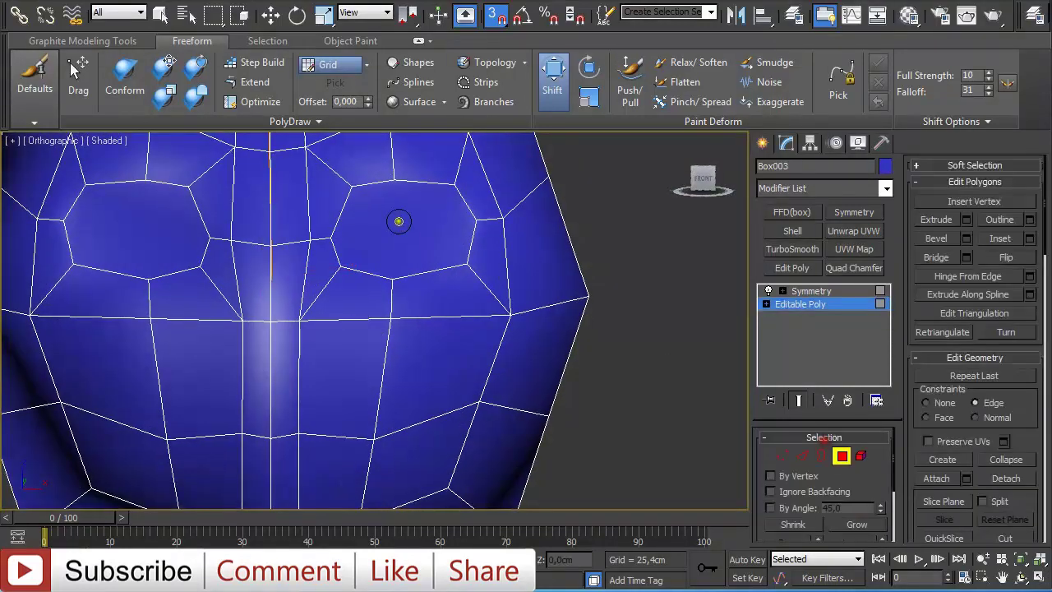
{"action": "key", "text": "w"}
{"action": "left_click", "coordinate": [409, 228]}
{"action": "middle_click_drag", "start_coordinate": [431, 232], "coordinate": [428, 251]}
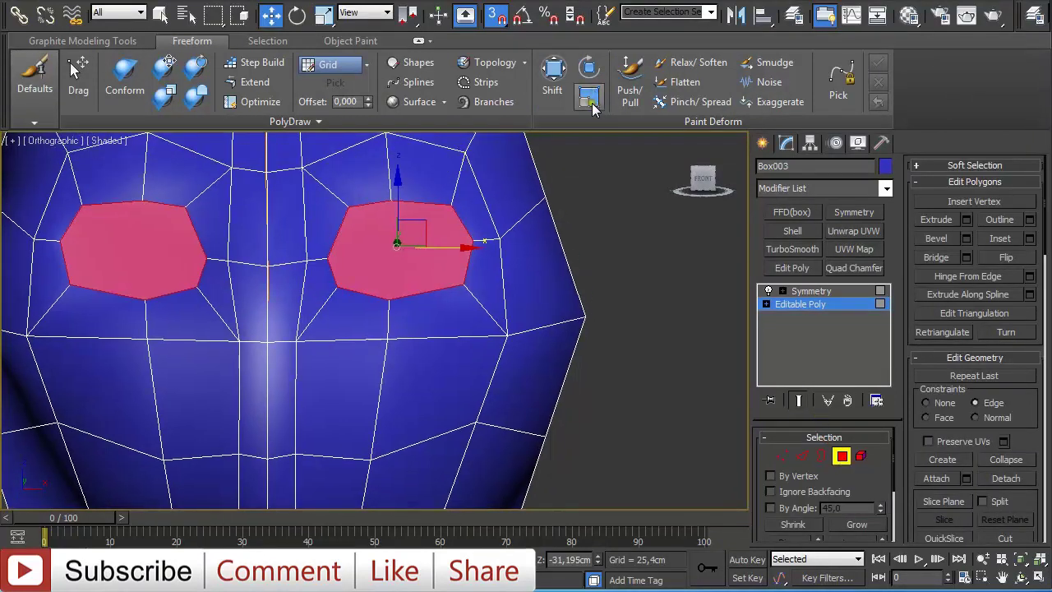
{"action": "left_click", "coordinate": [86, 40]}
{"action": "left_click", "coordinate": [707, 123]}
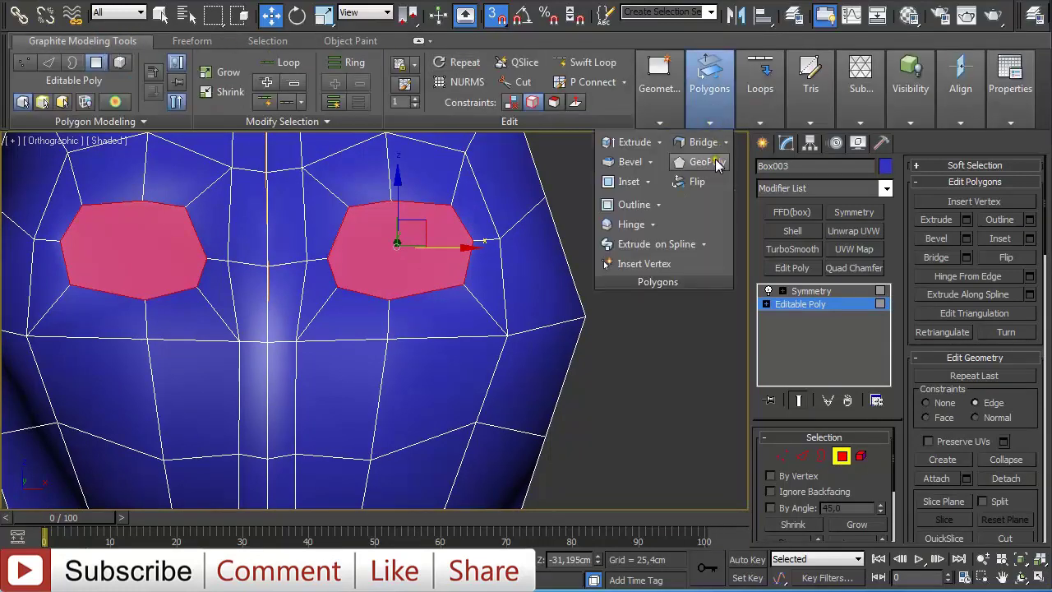
{"action": "left_click", "coordinate": [629, 182]}
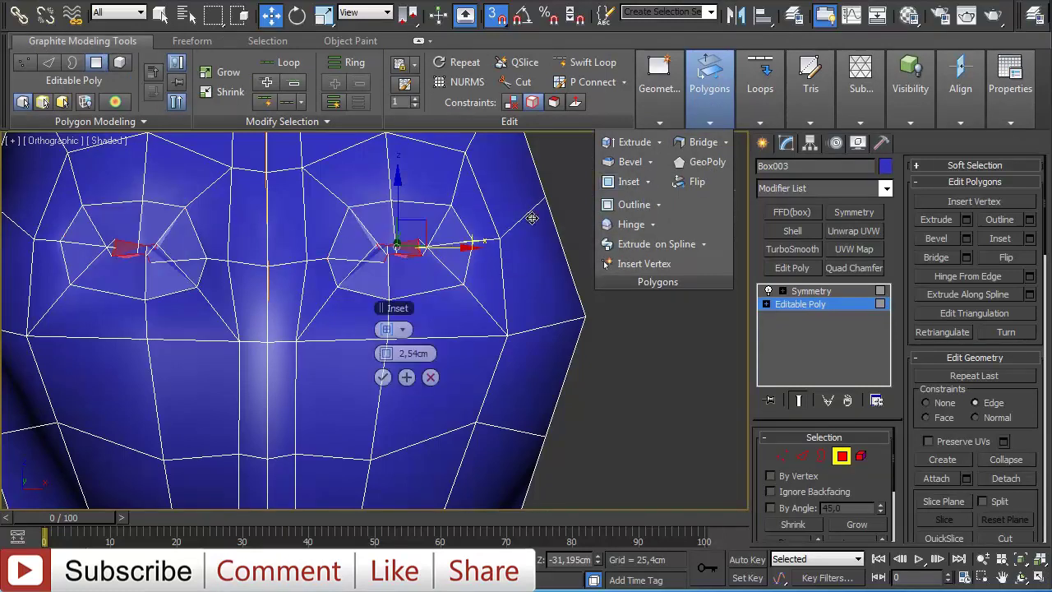
{"action": "left_click_drag", "start_coordinate": [396, 352], "coordinate": [375, 333]}
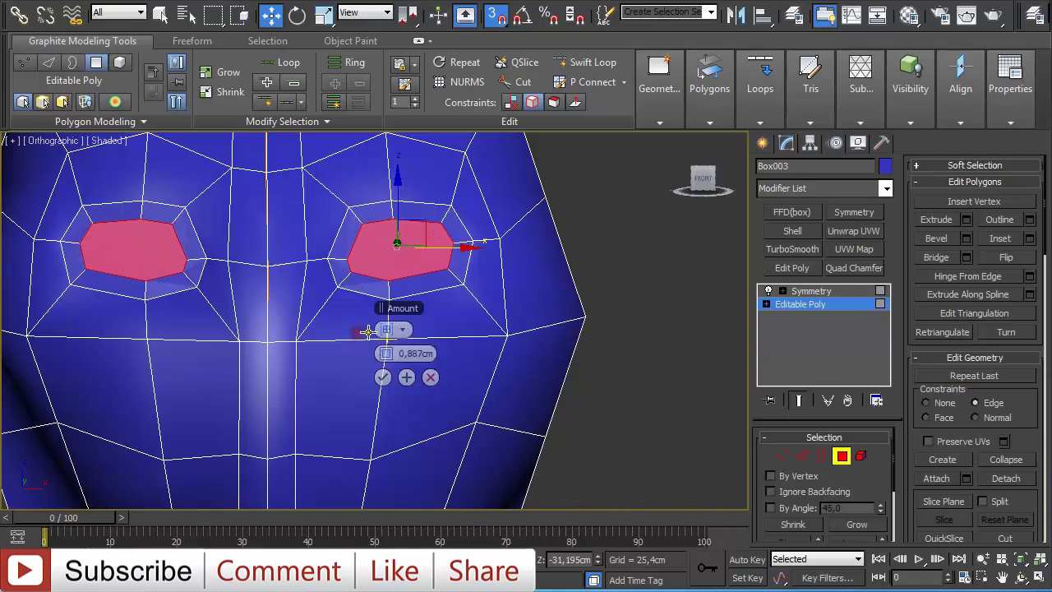
- Apply a second inset of about 0.349 cm to the eye polygon
{"action": "left_click", "coordinate": [407, 377]}
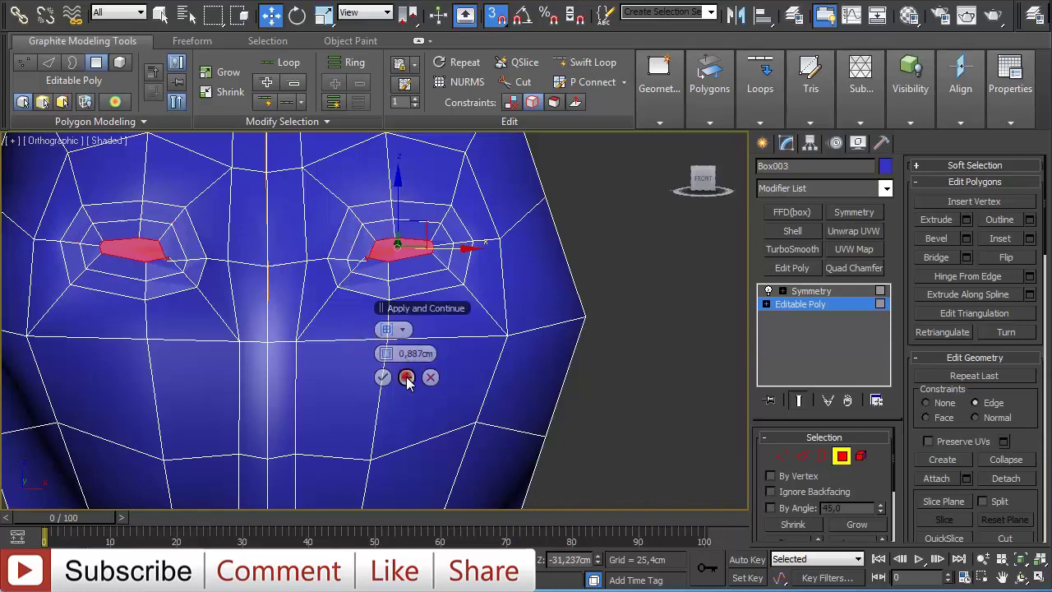
{"action": "left_click_drag", "start_coordinate": [383, 353], "coordinate": [367, 358]}
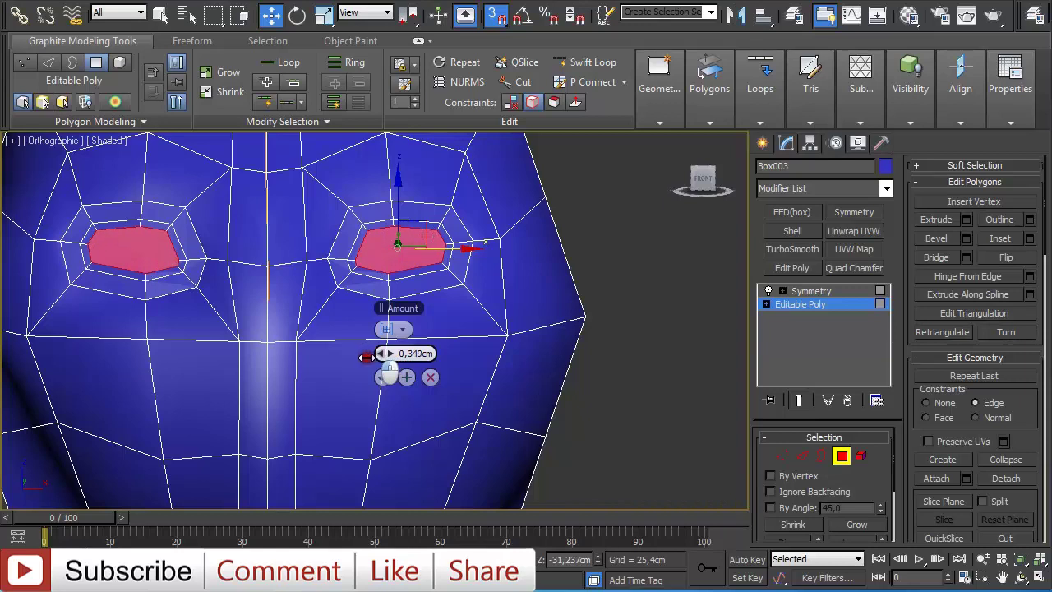
{"action": "scroll", "coordinate": [493, 258], "scroll_direction": "up", "scroll_amount": 3}
{"action": "middle_click_drag", "start_coordinate": [494, 197], "coordinate": [502, 273]}
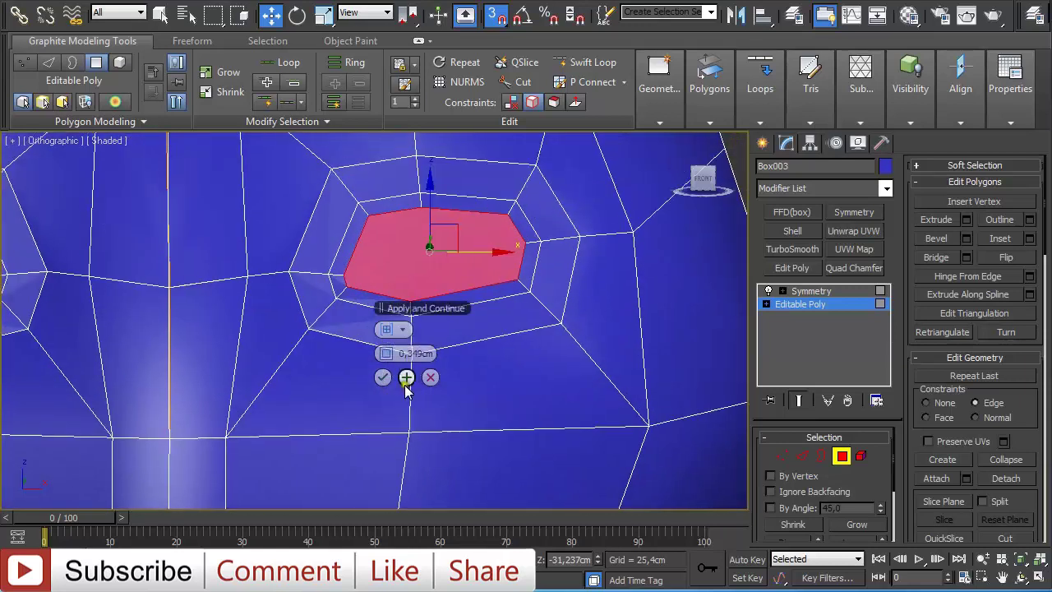
{"action": "left_click", "coordinate": [383, 379]}
- Turn off snapping and the edge constraint, and push the inner eye polygon back along Y into the head
{"action": "scroll", "coordinate": [433, 332], "scroll_direction": "down", "scroll_amount": 3}
{"action": "middle_click_drag", "start_coordinate": [460, 317], "coordinate": [327, 310], "text": "alt"}
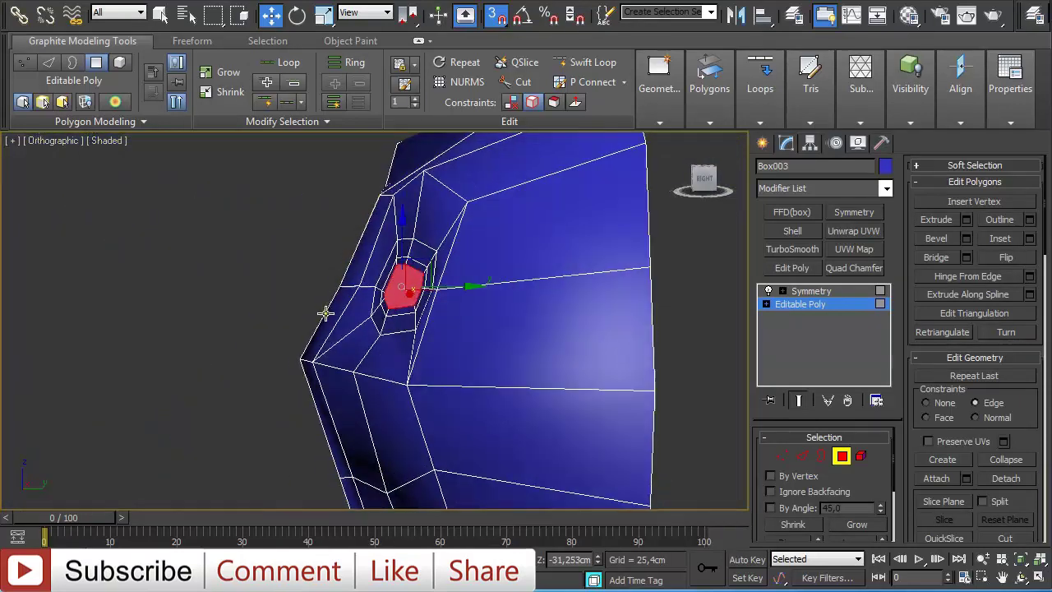
{"action": "key", "text": "s"}
{"action": "left_click_drag", "start_coordinate": [461, 286], "coordinate": [468, 285]}
{"action": "key", "text": "ctrl+z"}
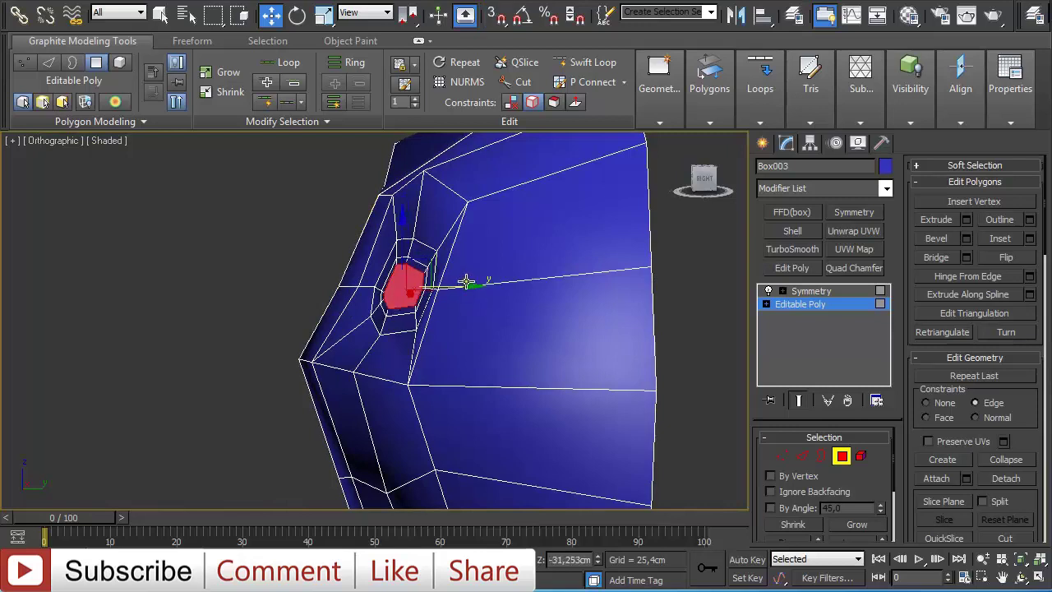
{"action": "left_click", "coordinate": [509, 102]}
{"action": "left_click_drag", "start_coordinate": [459, 288], "coordinate": [464, 288]}
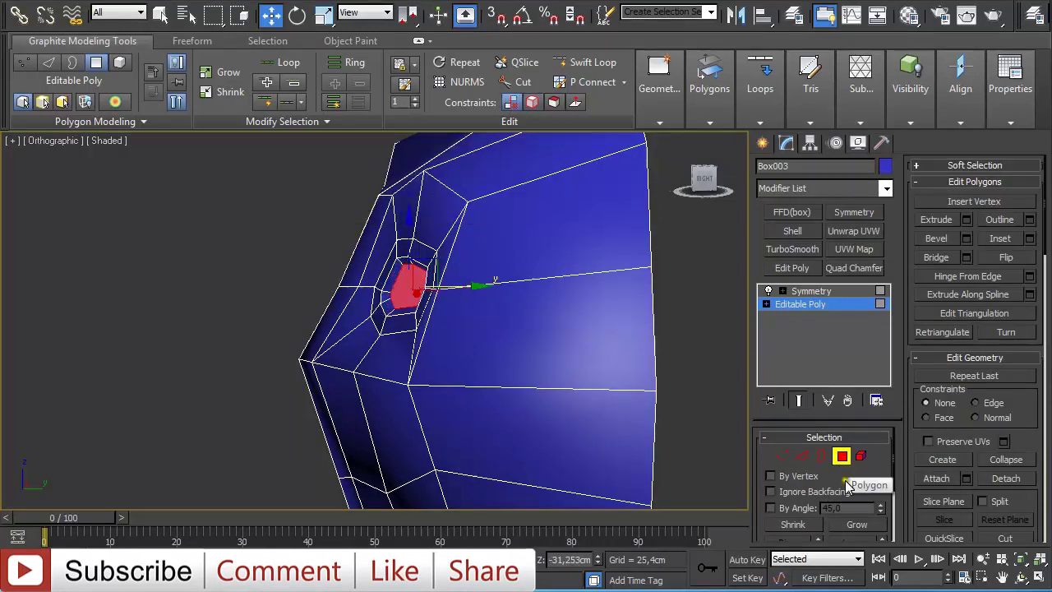
- Grow the eye selection by one ring and push it further back along Y to deepen the socket
{"action": "left_click", "coordinate": [861, 526]}
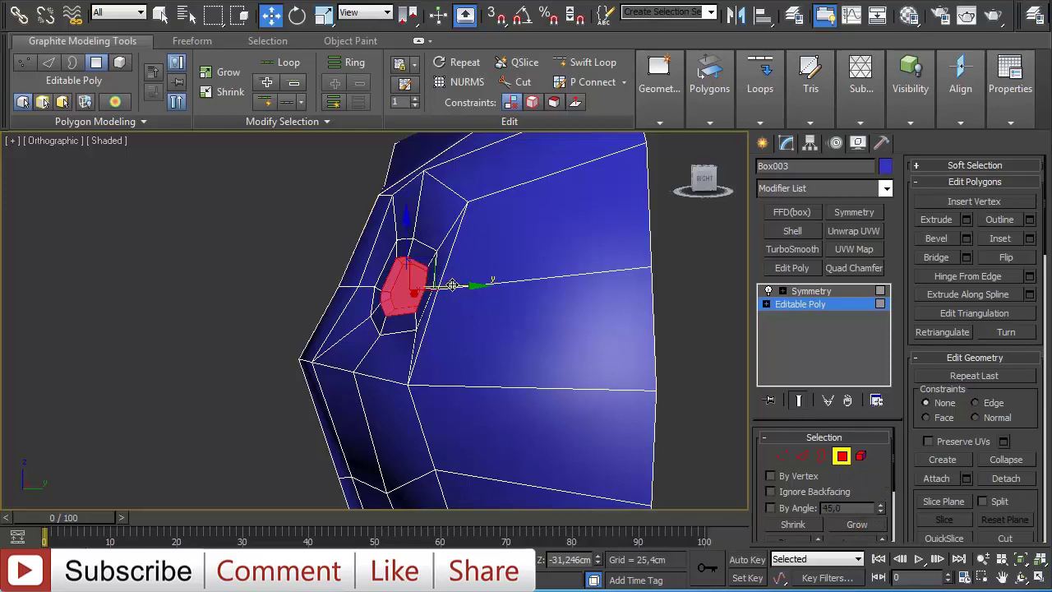
{"action": "left_click_drag", "start_coordinate": [457, 286], "coordinate": [468, 286]}
{"action": "middle_click_drag", "start_coordinate": [442, 262], "coordinate": [513, 275], "text": "alt"}
{"action": "key", "text": "Delete"}
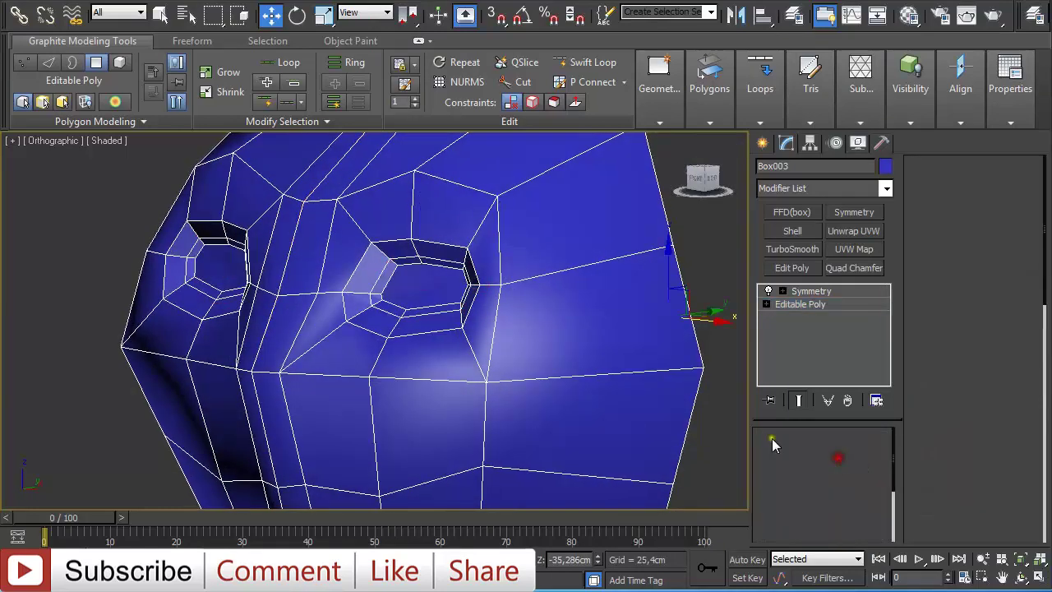
- Leave polygon editing and examine the recessed eye sockets on the whole head from the front
{"action": "key", "text": "4"}
{"action": "left_click", "coordinate": [648, 275]}
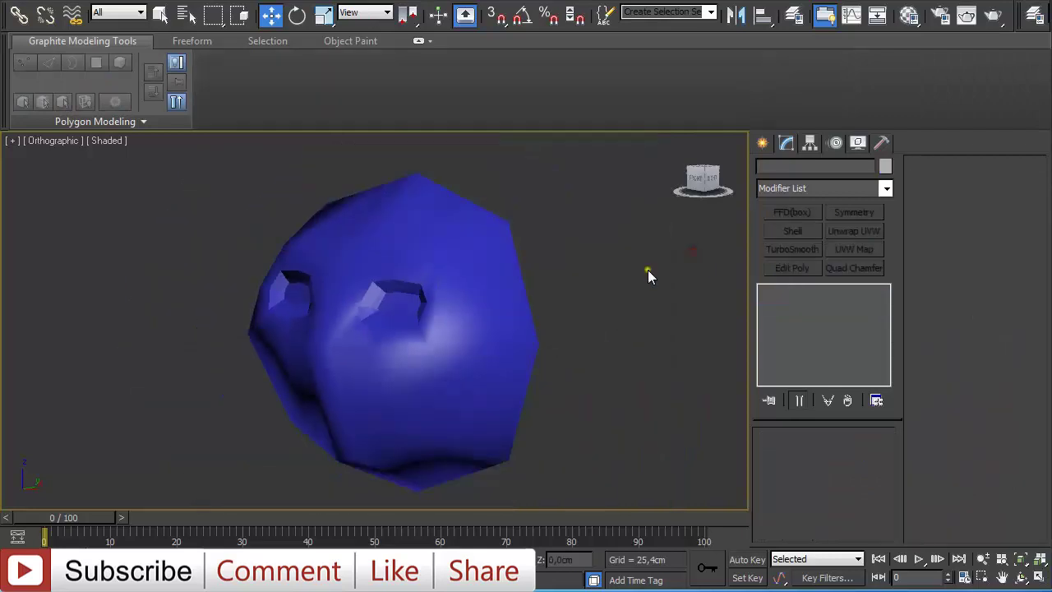
{"action": "left_click", "coordinate": [441, 298]}
{"action": "key", "text": "f"}
{"action": "scroll", "coordinate": [448, 325], "scroll_direction": "up", "scroll_amount": 10}
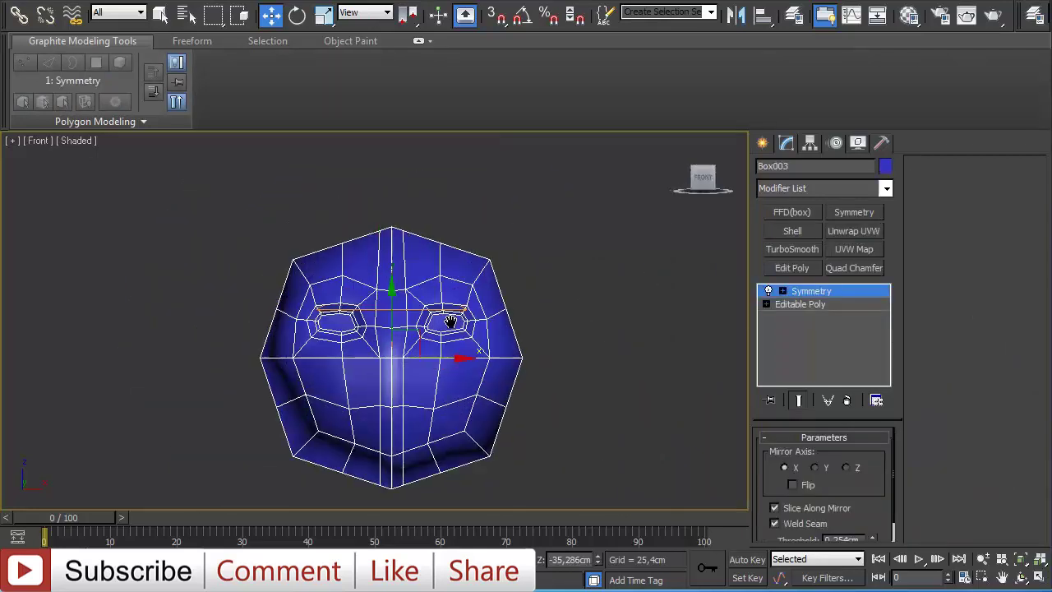
{"action": "middle_click_drag", "start_coordinate": [458, 322], "coordinate": [427, 229]}
{"action": "left_click", "coordinate": [785, 303]}
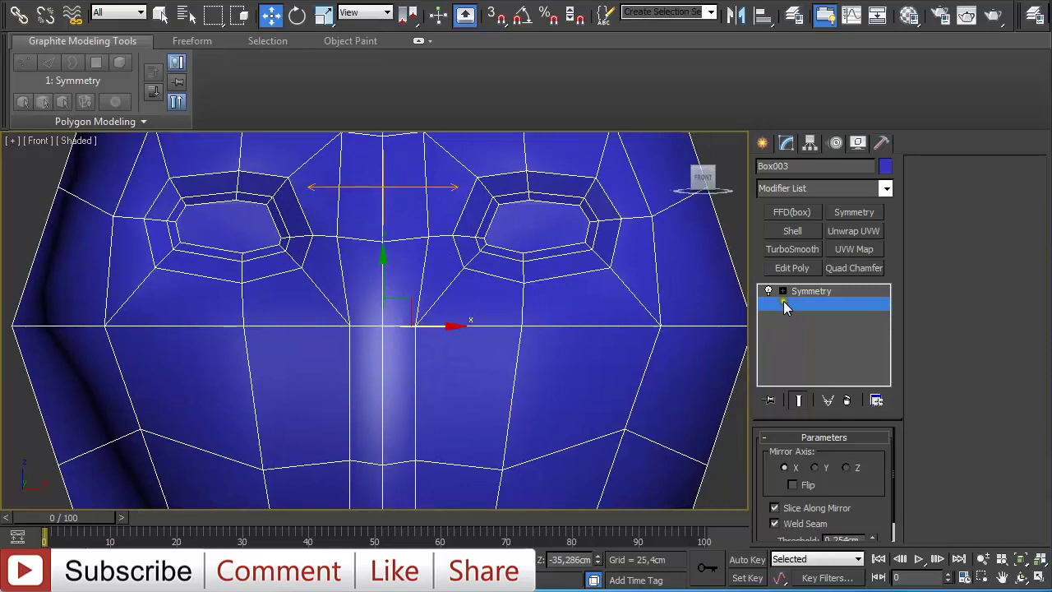
{"action": "key", "text": "Up"}
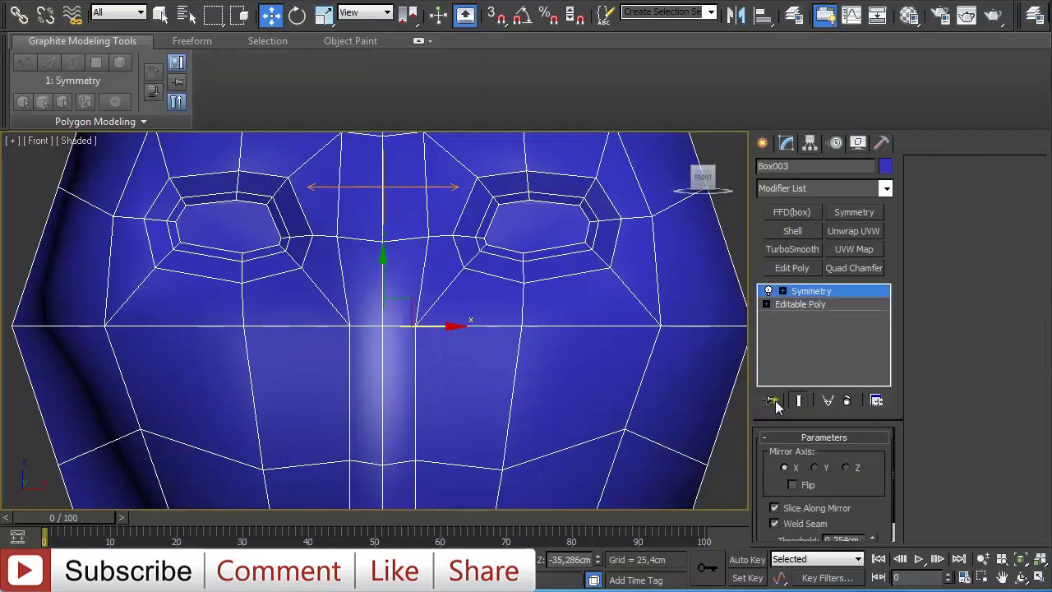
- Select the two polygons beside the centre seam between the eyes and extrude them about 1.663 cm to start the nose
{"action": "left_click", "coordinate": [814, 304]}
{"action": "left_click", "coordinate": [842, 456]}
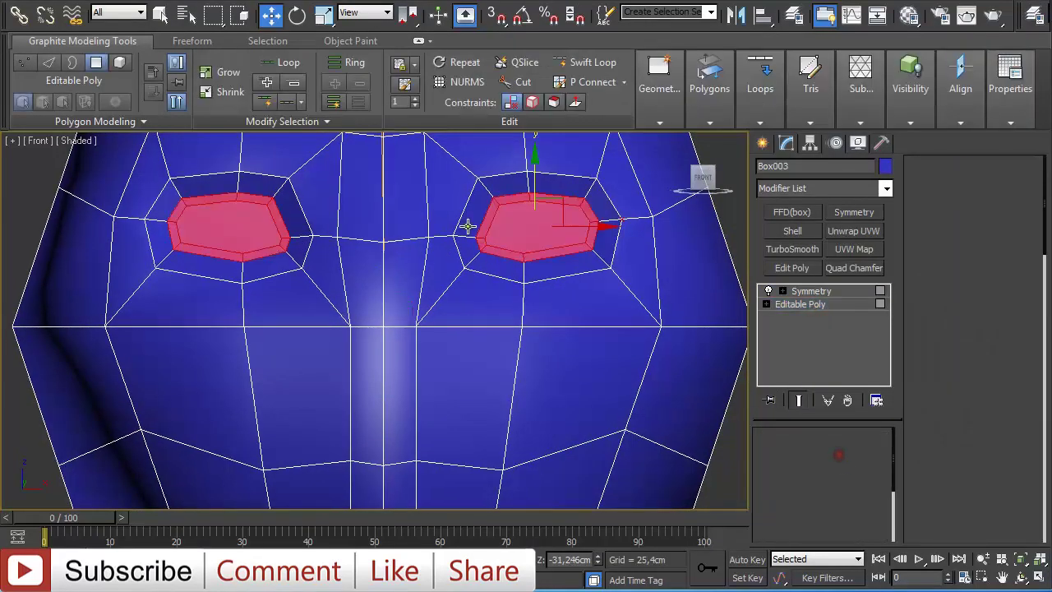
{"action": "left_click", "coordinate": [409, 196]}
{"action": "left_click", "coordinate": [409, 251], "text": "ctrl"}
{"action": "middle_click_drag", "start_coordinate": [409, 251], "coordinate": [392, 274], "text": "alt"}
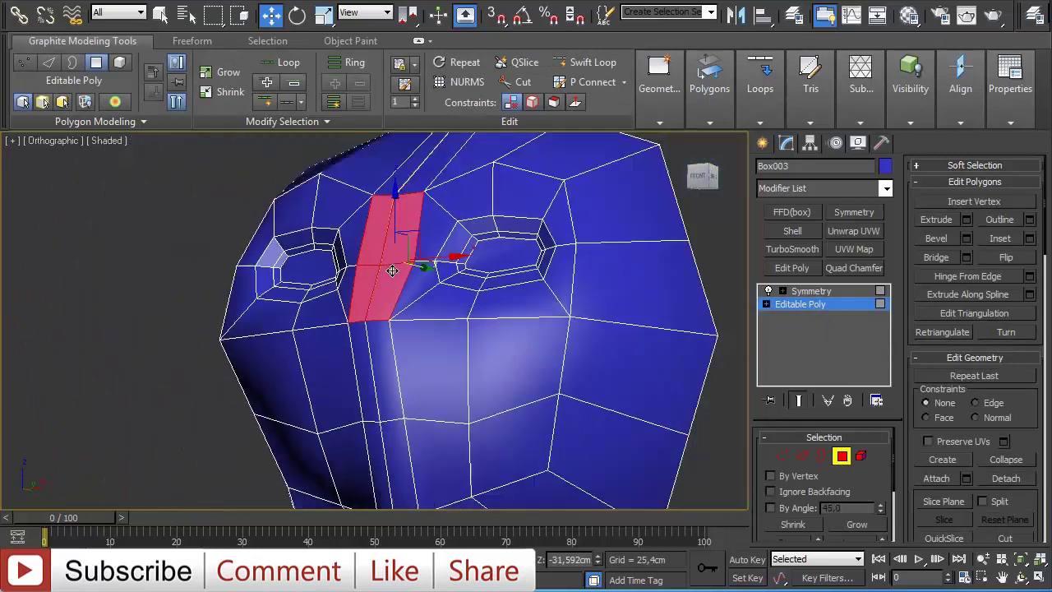
{"action": "middle_click_drag", "start_coordinate": [513, 275], "coordinate": [469, 268], "text": "alt"}
{"action": "mouse_move", "coordinate": [698, 125]}
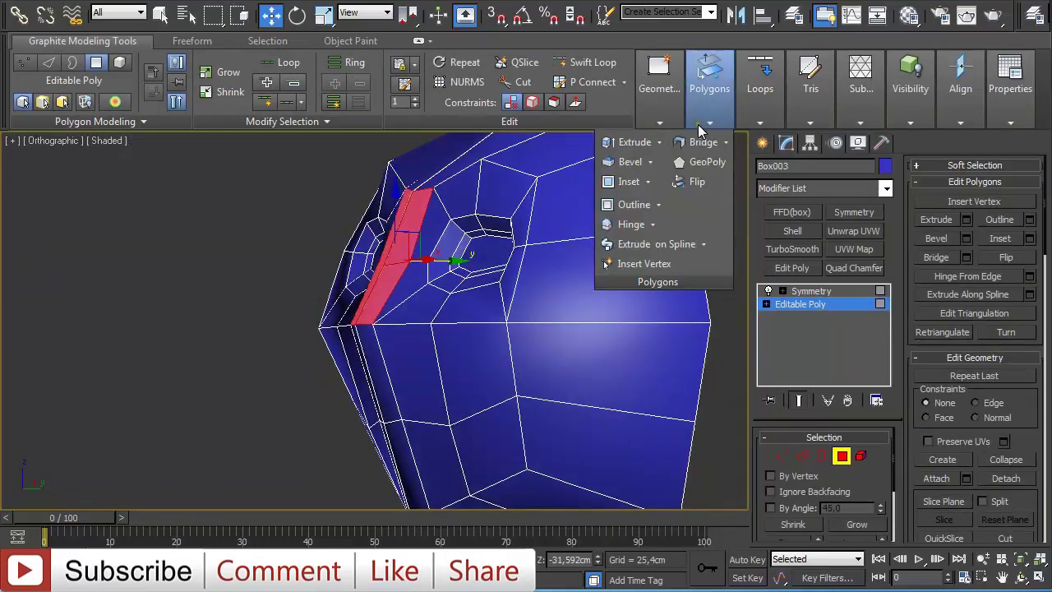
{"action": "left_click", "coordinate": [638, 143]}
{"action": "left_click", "coordinate": [635, 142], "text": "shift"}
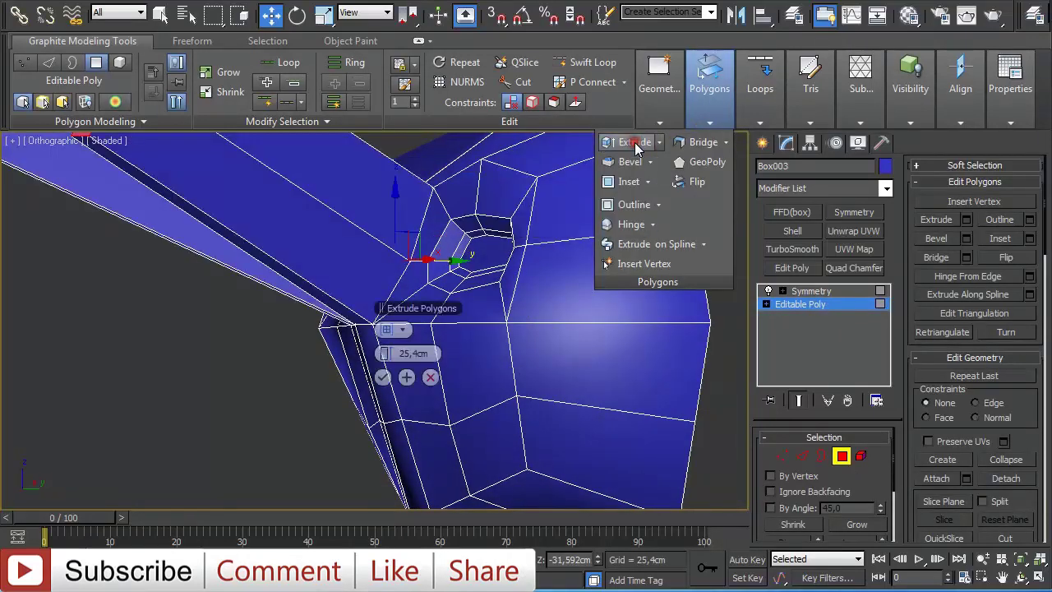
{"action": "left_click_drag", "start_coordinate": [387, 353], "coordinate": [40, 297]}
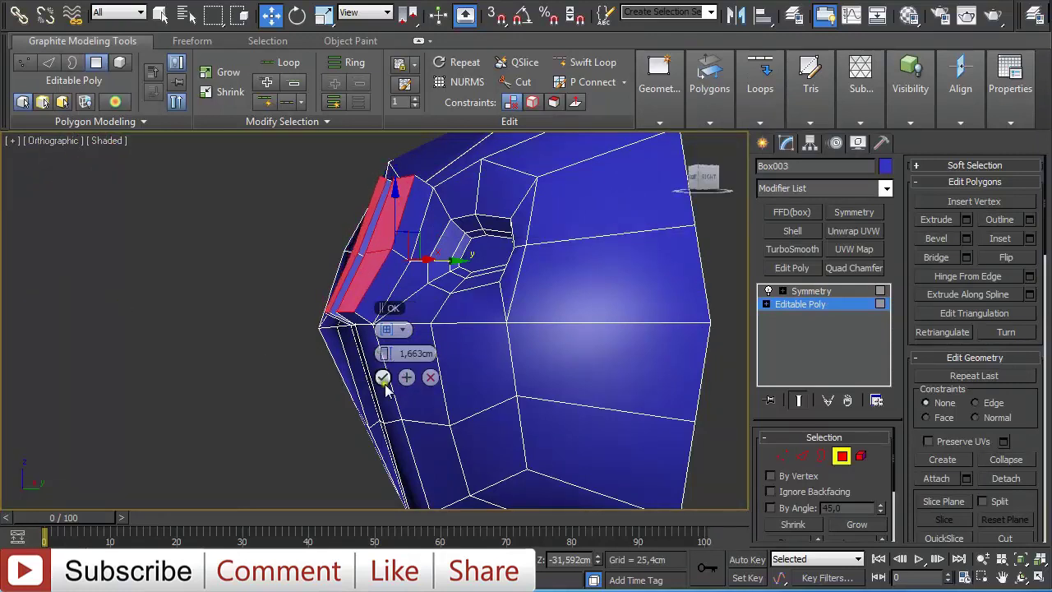
{"action": "left_click", "coordinate": [384, 377]}
- Select the two inner side polygons of the nose extrusion that face the centre seam and delete them
{"action": "middle_click_drag", "start_coordinate": [383, 386], "coordinate": [446, 312], "text": "alt"}
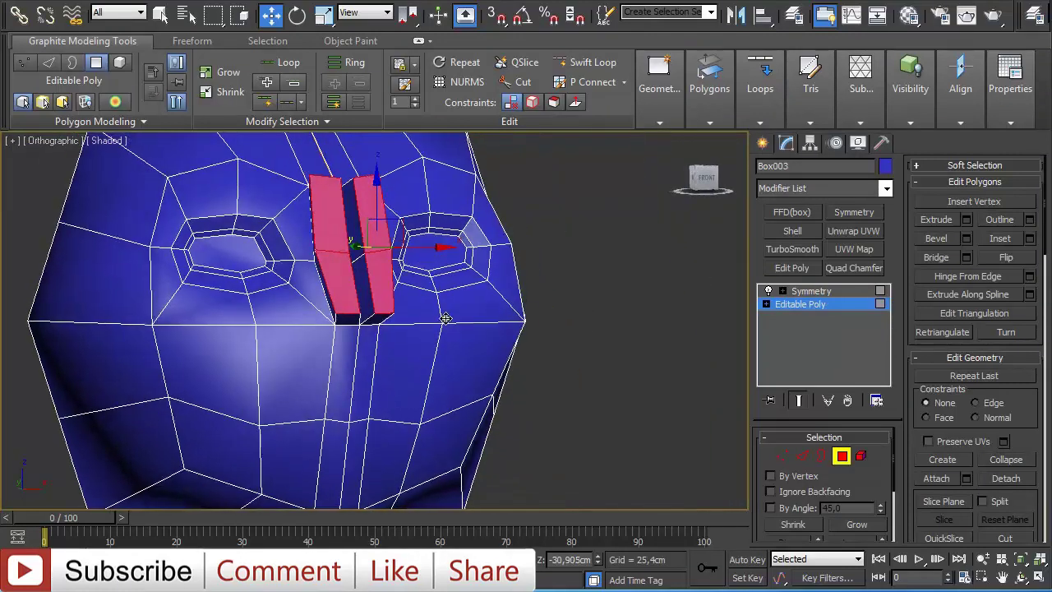
{"action": "key", "text": "q"}
{"action": "left_click", "coordinate": [355, 223]}
{"action": "left_click", "coordinate": [364, 275], "text": "ctrl"}
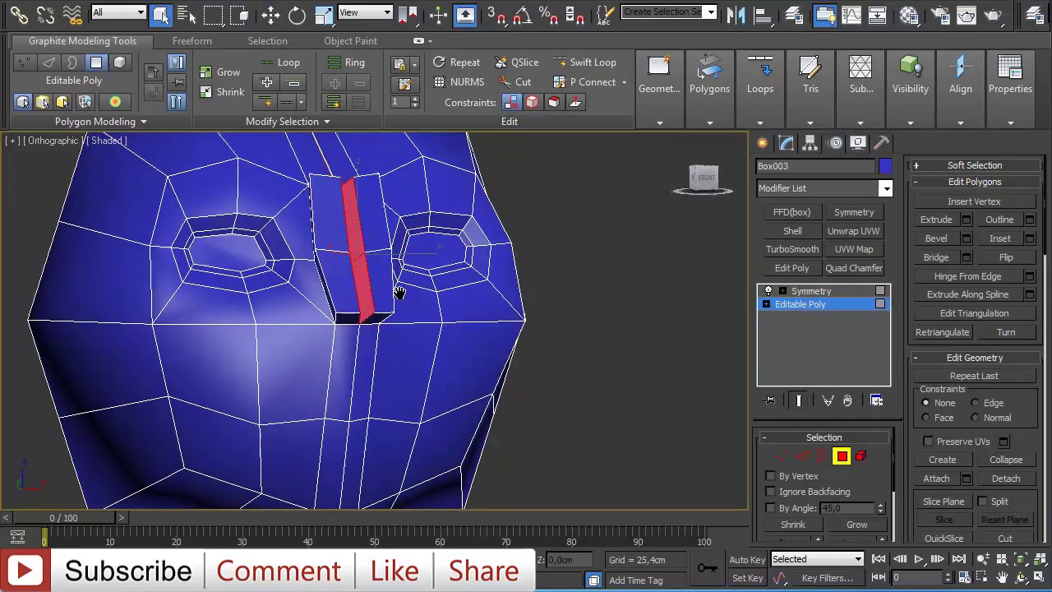
{"action": "scroll", "coordinate": [405, 296], "scroll_direction": "up", "scroll_amount": 2}
{"action": "key", "text": "Delete"}
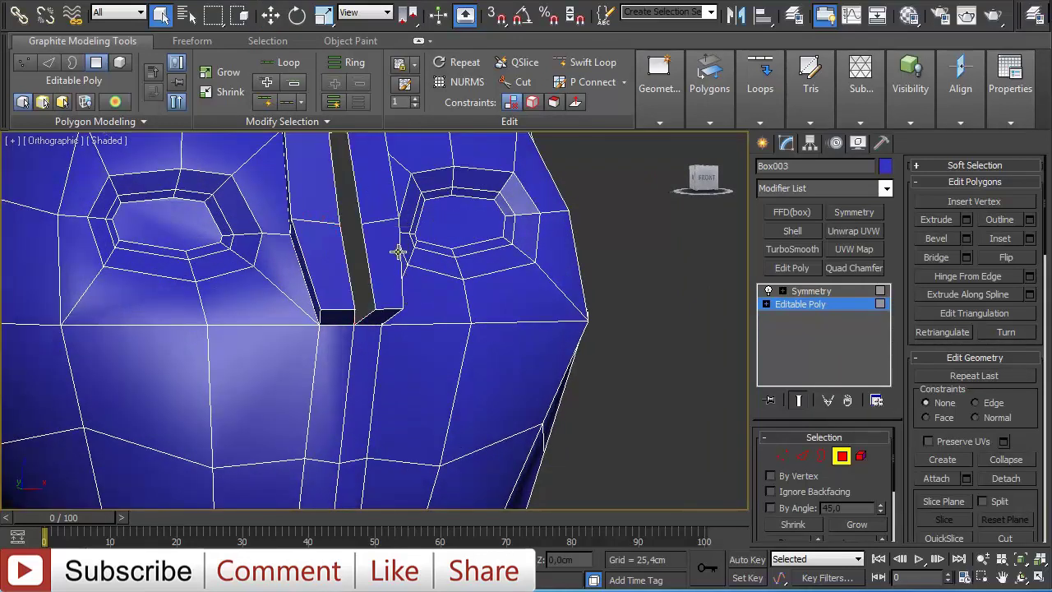
- Move the inner-edge vertices of the nose extrusion onto the centre seam with snapping, closing the gap between the halves
{"action": "key", "text": "1"}
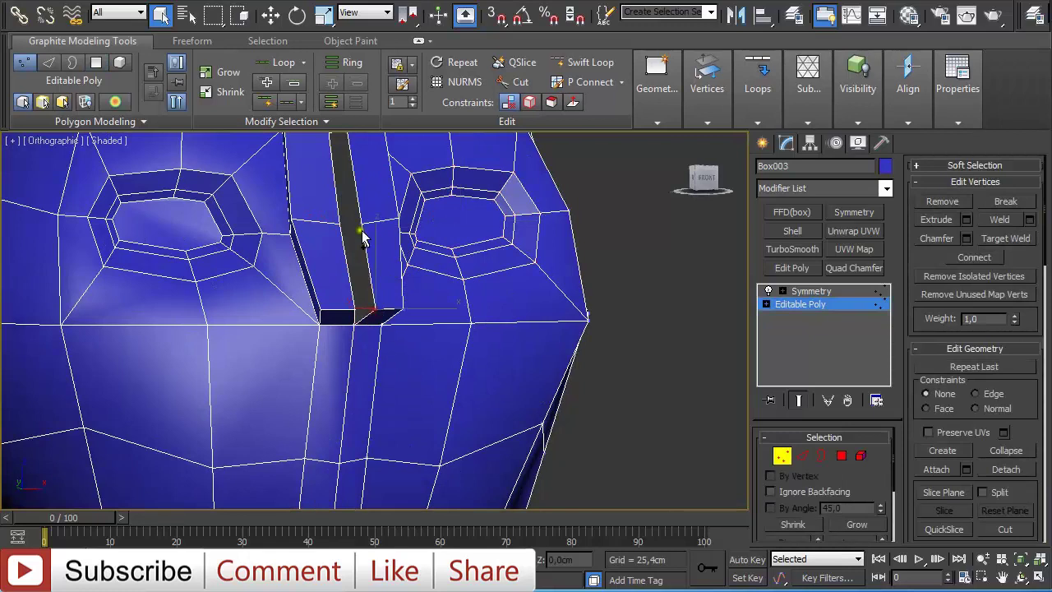
{"action": "middle_click_drag", "start_coordinate": [359, 229], "coordinate": [370, 316], "text": "alt"}
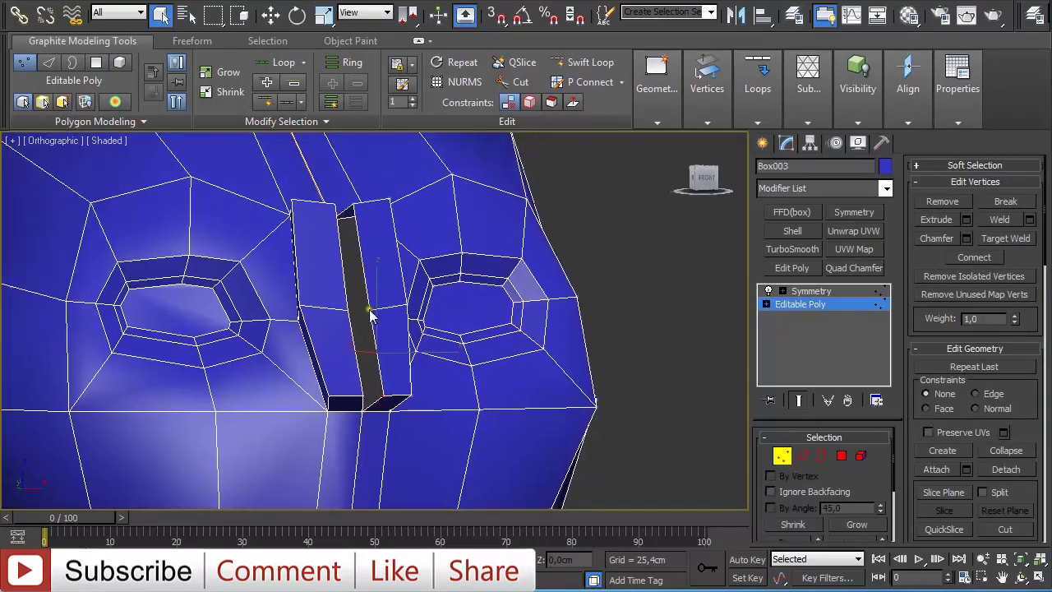
{"action": "left_click", "coordinate": [348, 207]}
{"action": "key", "text": "f"}
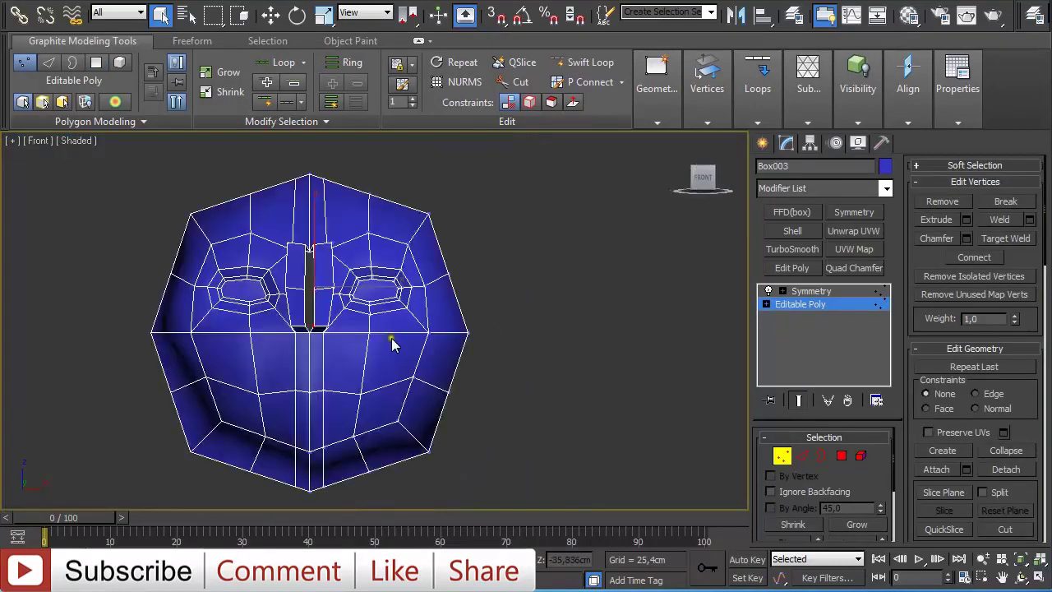
{"action": "scroll", "coordinate": [395, 341], "scroll_direction": "up", "scroll_amount": 5}
{"action": "middle_click_drag", "start_coordinate": [394, 338], "coordinate": [508, 442]}
{"action": "key", "text": "w"}
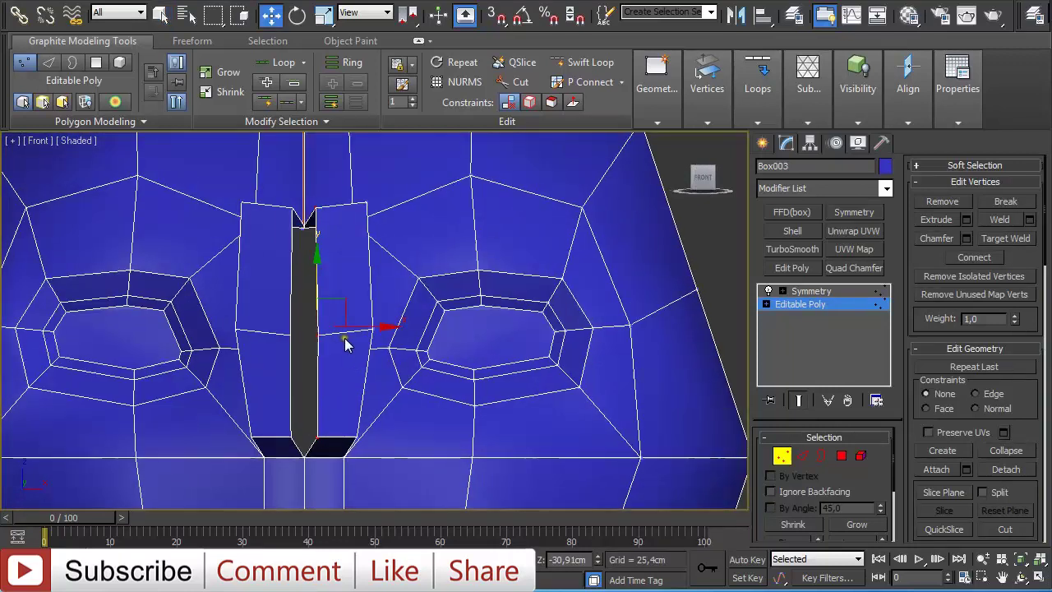
{"action": "key", "text": "s"}
{"action": "left_click_drag", "start_coordinate": [367, 326], "coordinate": [305, 230]}
{"action": "scroll", "coordinate": [305, 231], "scroll_direction": "down", "scroll_amount": 4}
{"action": "middle_click_drag", "start_coordinate": [378, 291], "coordinate": [229, 296], "text": "alt"}
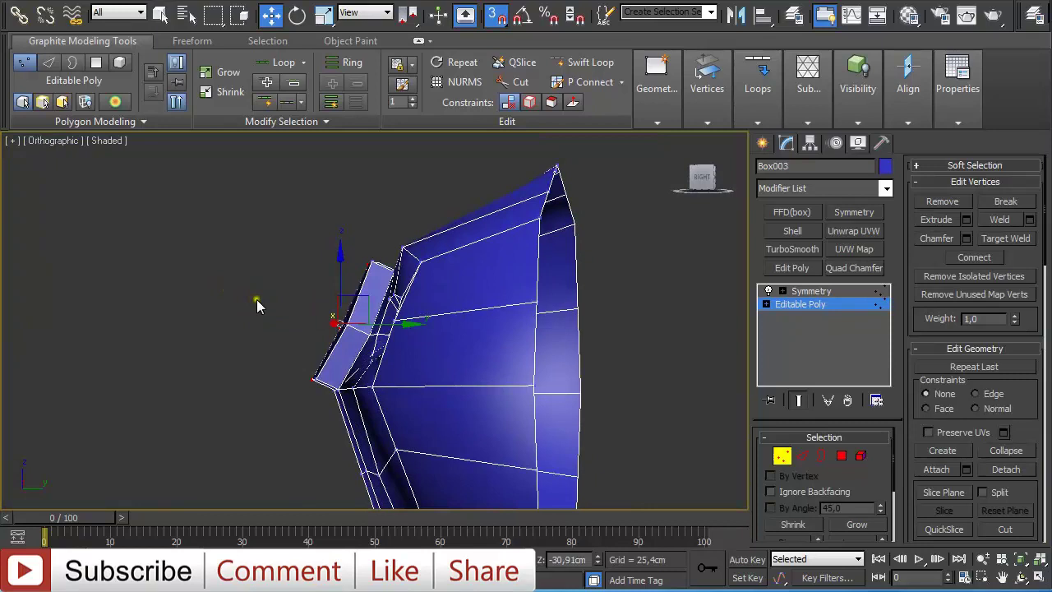
{"action": "key", "text": "s"}
- Target-weld the top vertices of the nose extrusion to the matching bridge vertices between the brows
{"action": "scroll", "coordinate": [268, 290], "scroll_direction": "up", "scroll_amount": 2}
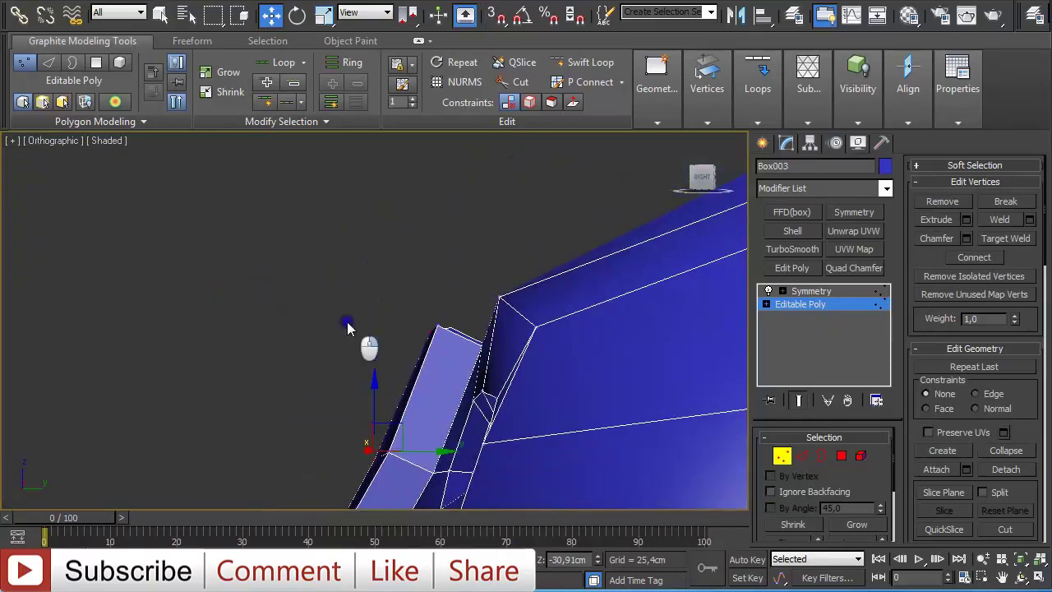
{"action": "right_click", "coordinate": [344, 319]}
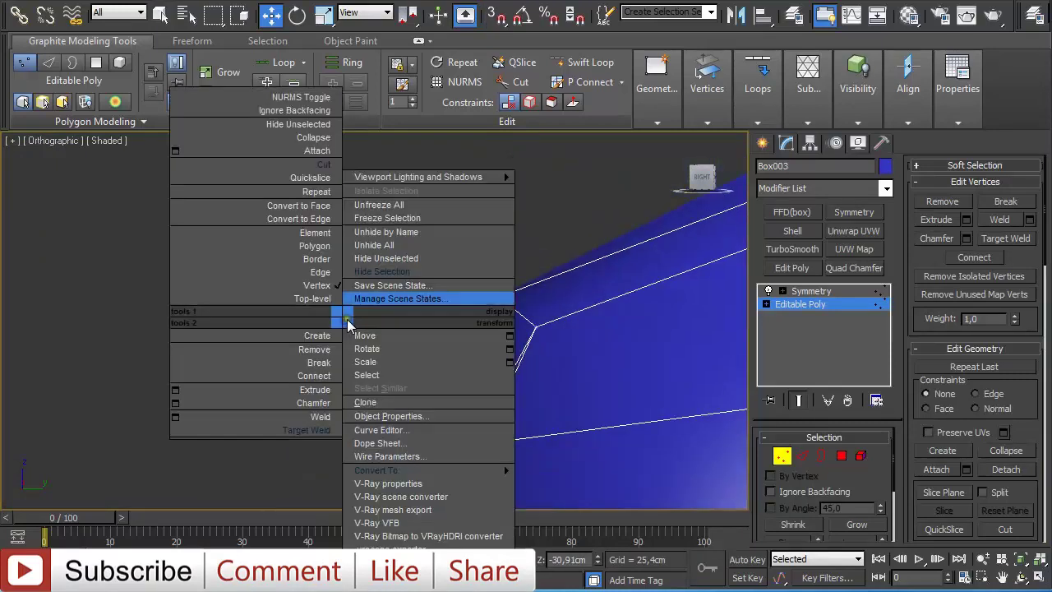
{"action": "left_click", "coordinate": [321, 434]}
{"action": "scroll", "coordinate": [372, 367], "scroll_direction": "up", "scroll_amount": 2}
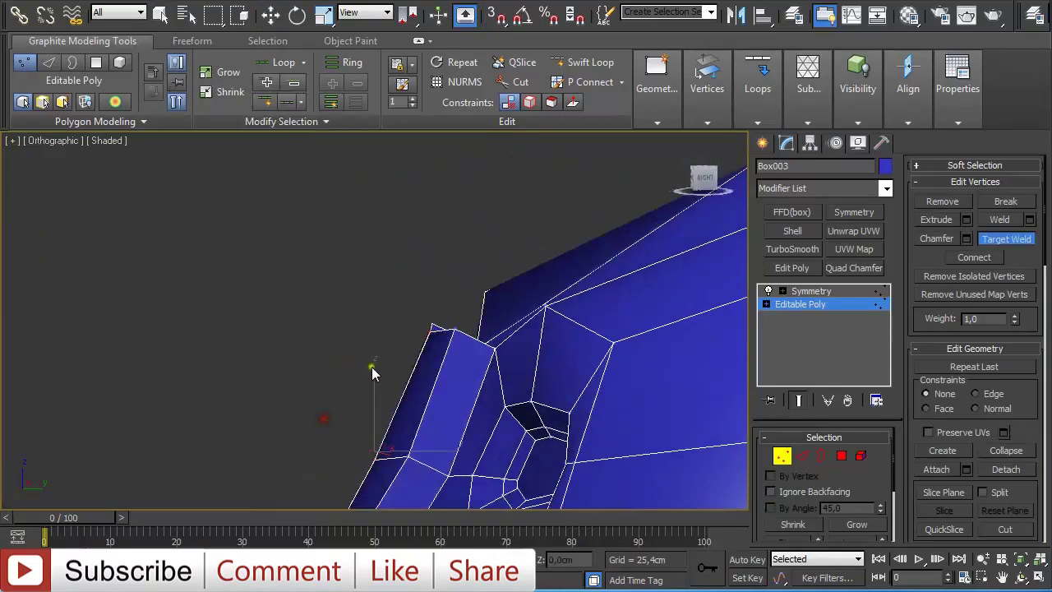
{"action": "left_click", "coordinate": [491, 359]}
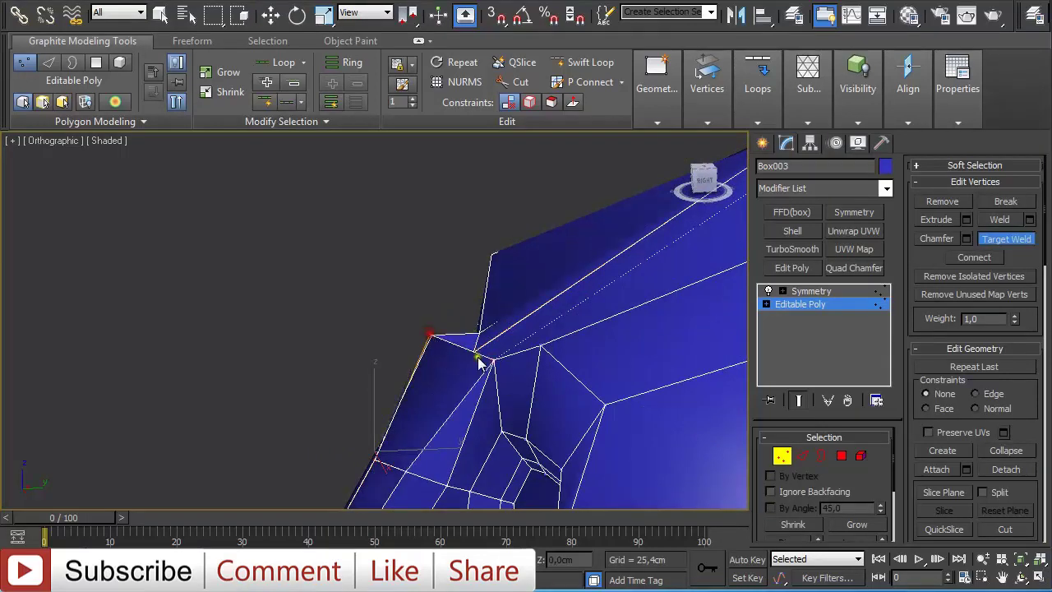
{"action": "middle_click_drag", "start_coordinate": [474, 359], "coordinate": [509, 331], "text": "alt"}
{"action": "left_click", "coordinate": [473, 362]}
{"action": "right_click", "coordinate": [471, 382]}
{"action": "scroll", "coordinate": [439, 400], "scroll_direction": "down", "scroll_amount": 4}
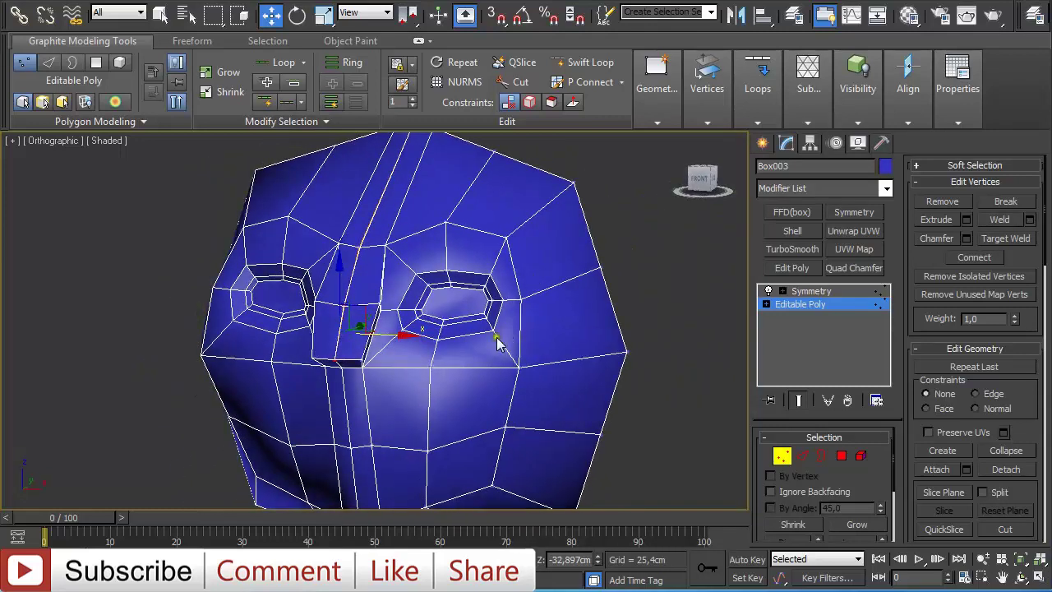
{"action": "scroll", "coordinate": [415, 341], "scroll_direction": "up", "scroll_amount": 2}
- Cut a new edge from the lower inner corner of the eye across the side and front of the nose to the centre seam
{"action": "right_click", "coordinate": [415, 341]}
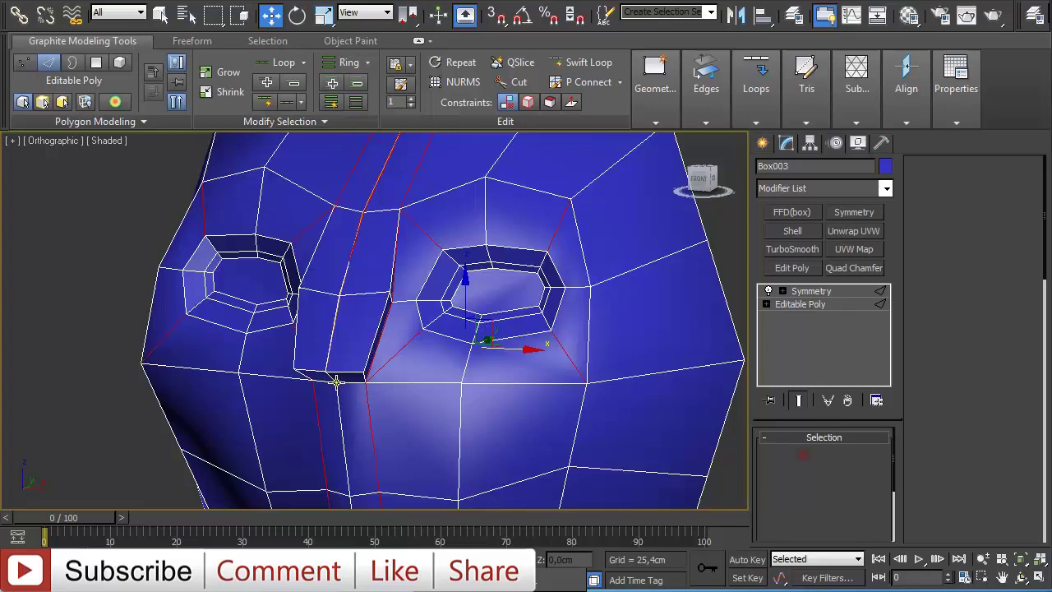
{"action": "key", "text": "2"}
{"action": "left_click", "coordinate": [388, 357]}
{"action": "left_click", "coordinate": [393, 365]}
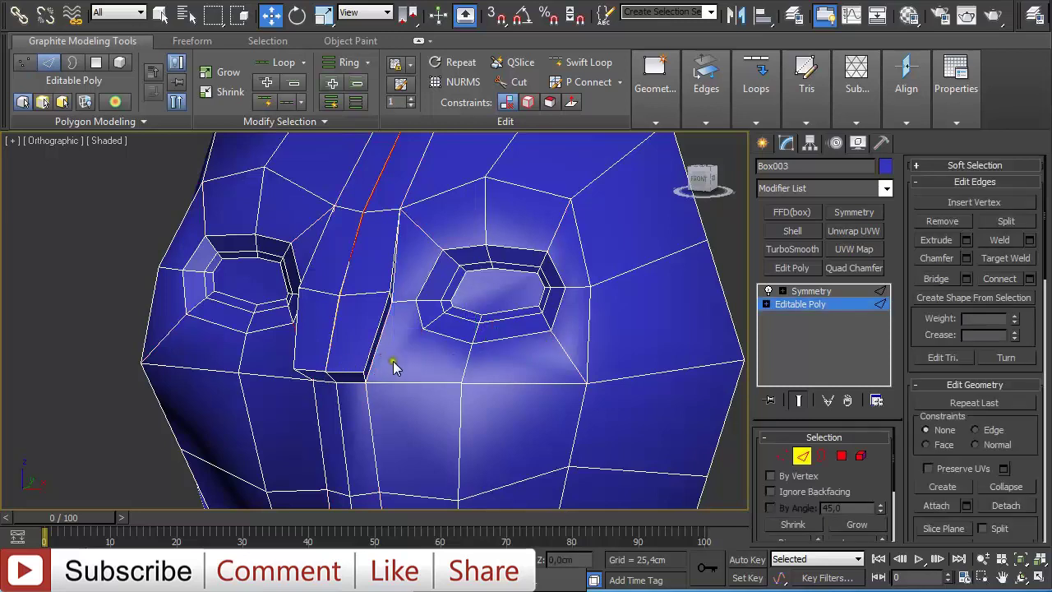
{"action": "middle_click_drag", "start_coordinate": [396, 367], "coordinate": [390, 361], "text": "alt"}
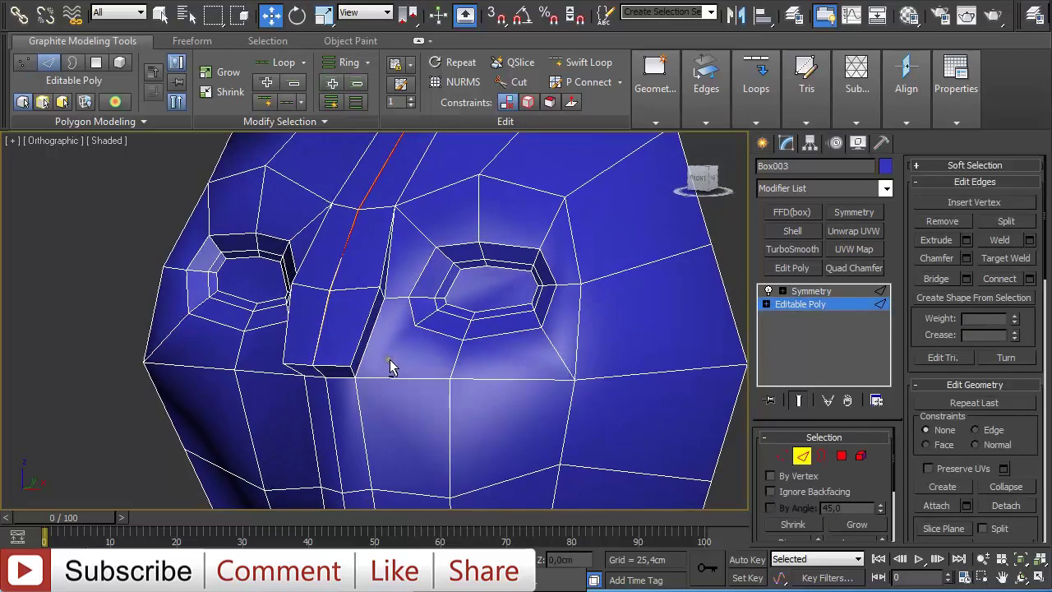
{"action": "key", "text": "1"}
{"action": "right_click", "coordinate": [384, 362]}
{"action": "left_click", "coordinate": [374, 207]}
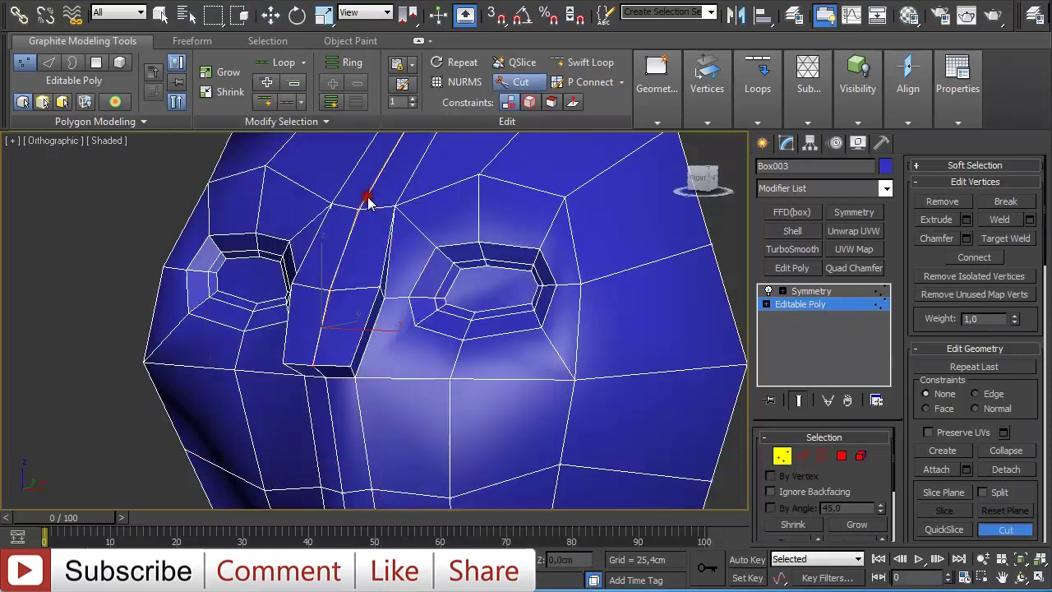
{"action": "left_click", "coordinate": [415, 326]}
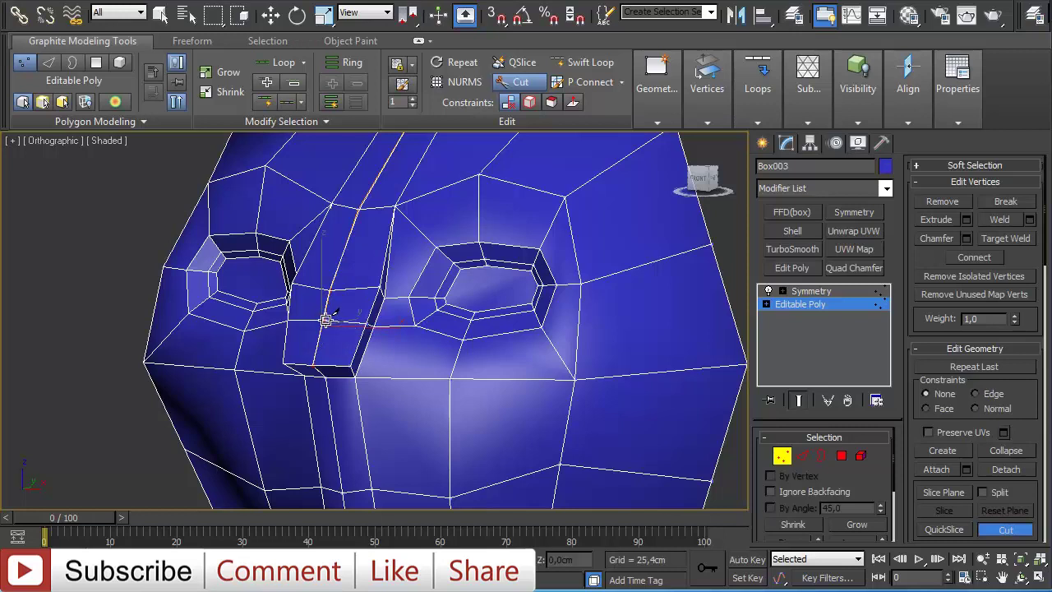
{"action": "left_click", "coordinate": [326, 320]}
{"action": "key", "text": "w"}
- Use the Freeform Shift brush to pull the inner corner vertices of the eye outline downward
{"action": "scroll", "coordinate": [419, 339], "scroll_direction": "up", "scroll_amount": 3}
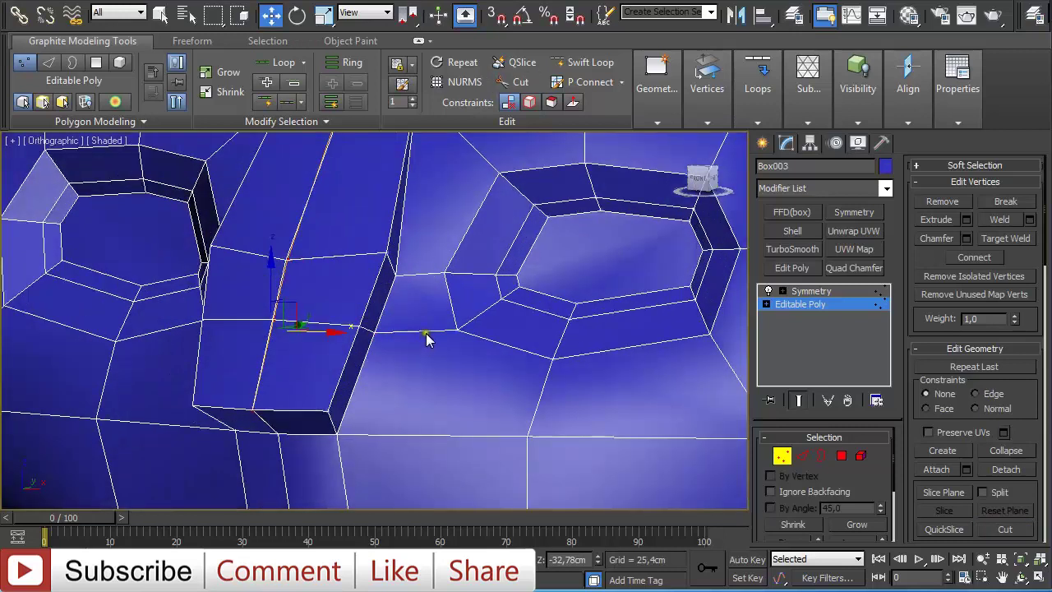
{"action": "scroll", "coordinate": [429, 339], "scroll_direction": "down", "scroll_amount": 2}
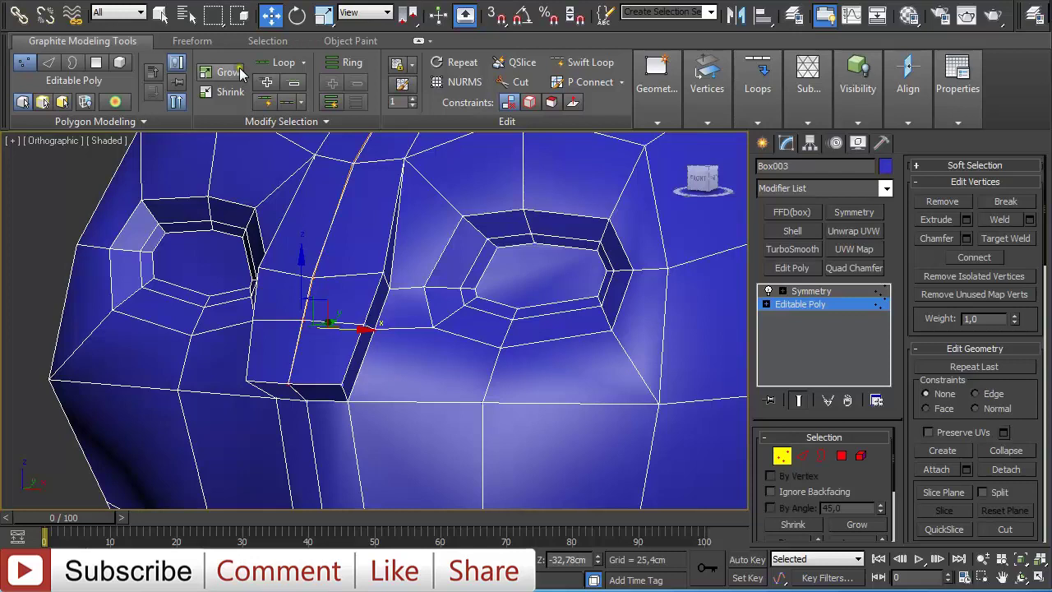
{"action": "left_click", "coordinate": [194, 40]}
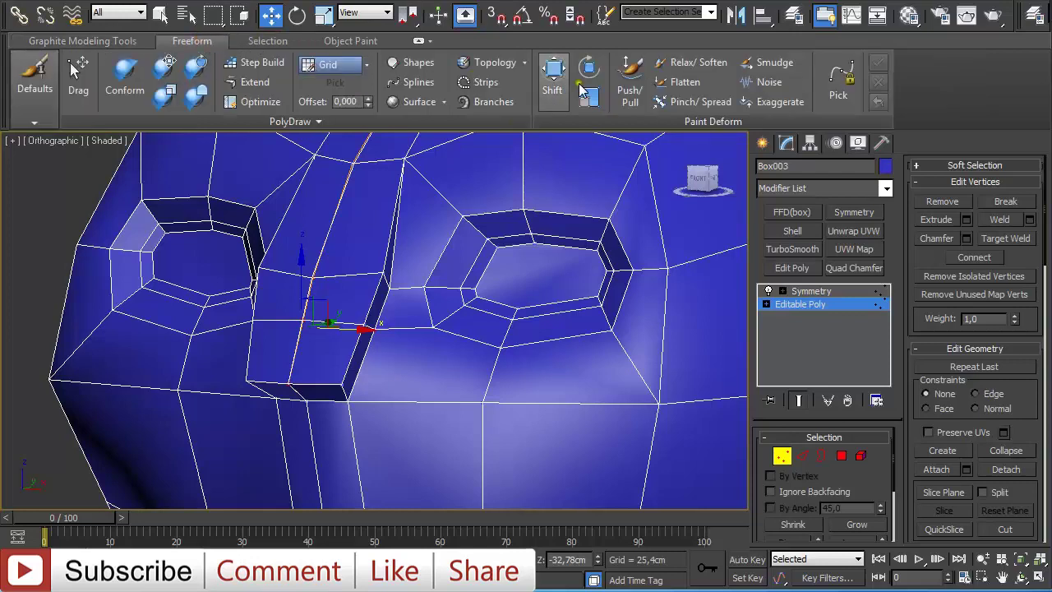
{"action": "left_click", "coordinate": [551, 78]}
{"action": "mouse_move", "coordinate": [436, 332]}
{"action": "left_mouse_down"}
{"action": "mouse_move", "coordinate": [430, 348]}
{"action": "mouse_move", "coordinate": [474, 300]}
{"action": "mouse_move", "coordinate": [453, 290]}
{"action": "mouse_move", "coordinate": [465, 294]}
{"action": "left_mouse_up"}
{"action": "left_click", "coordinate": [461, 222]}
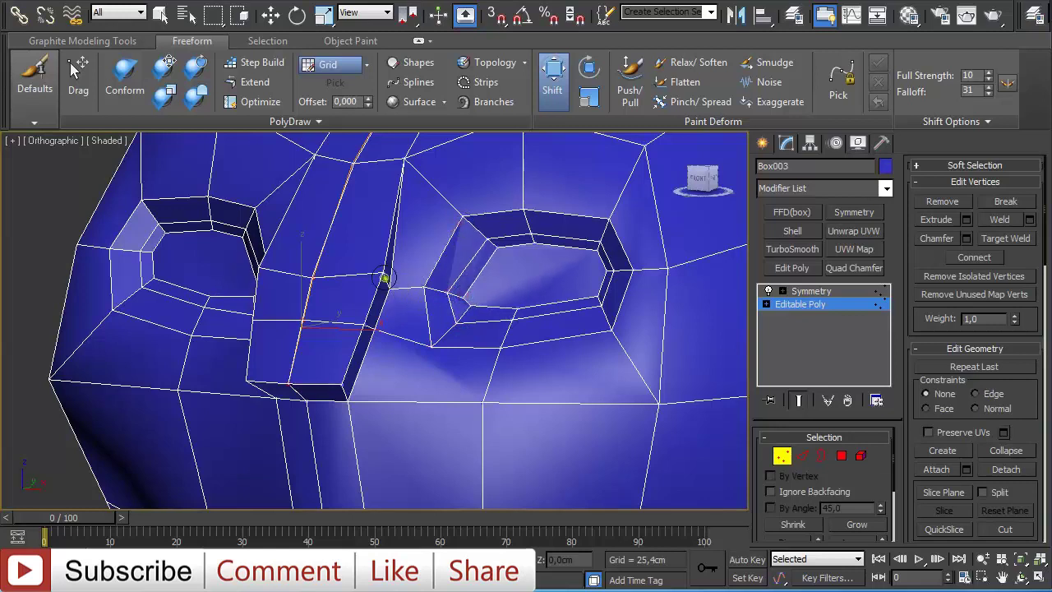
- Shift the nose's side vertices inward to narrow the nose, and pull the inner eye corner toward it into a point
{"action": "left_click_drag", "start_coordinate": [382, 273], "coordinate": [353, 270]}
{"action": "mouse_move", "coordinate": [370, 323]}
{"action": "left_mouse_down"}
{"action": "mouse_move", "coordinate": [348, 329]}
{"action": "mouse_move", "coordinate": [339, 398]}
{"action": "mouse_move", "coordinate": [383, 329]}
{"action": "mouse_move", "coordinate": [400, 353]}
{"action": "mouse_move", "coordinate": [458, 324]}
{"action": "mouse_move", "coordinate": [433, 325]}
{"action": "left_mouse_up"}
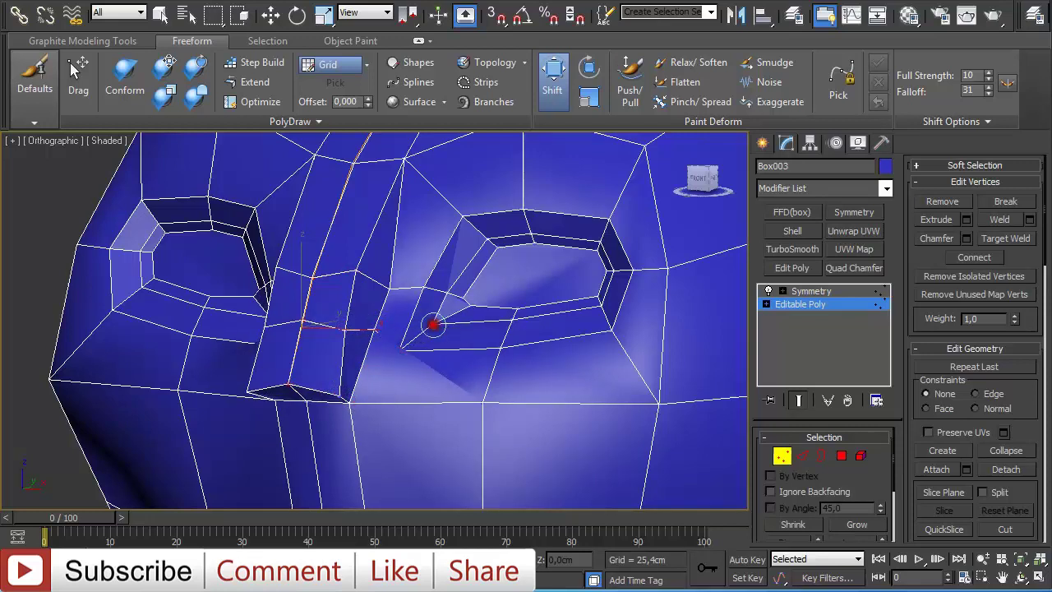
{"action": "mouse_move", "coordinate": [420, 342]}
{"action": "middle_mouse_down", "text": "alt"}
{"action": "mouse_move", "coordinate": [390, 369]}
{"action": "mouse_move", "coordinate": [399, 346]}
{"action": "middle_mouse_up", "text": "alt"}
{"action": "left_click_drag", "start_coordinate": [400, 346], "coordinate": [413, 335]}
- Shift the cheek vertex below the eye slightly toward the nose and check the face from the front
{"action": "middle_click_drag", "start_coordinate": [412, 335], "coordinate": [446, 326], "text": "alt"}
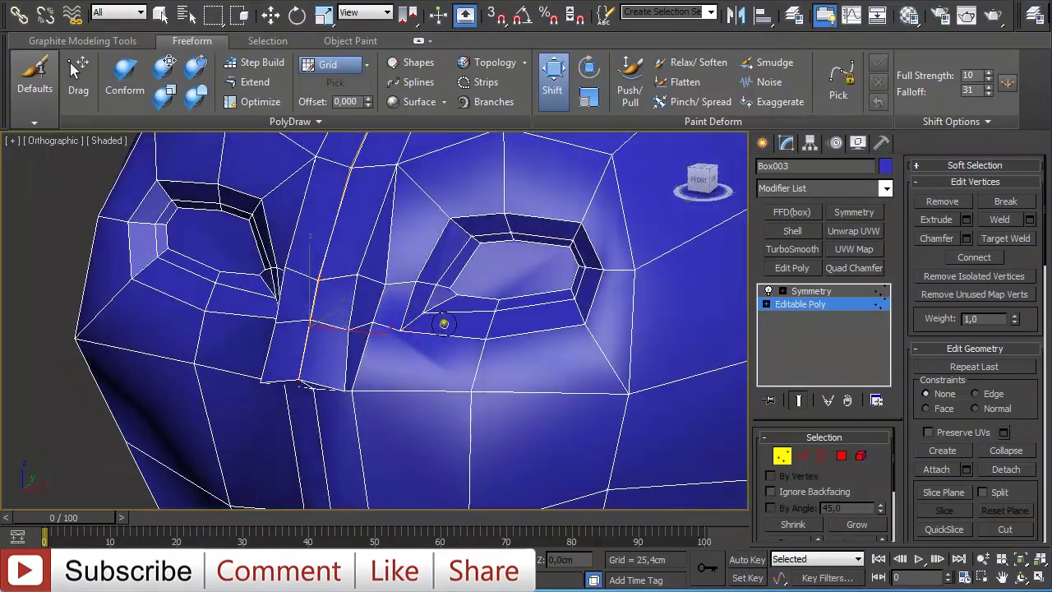
{"action": "left_click_drag", "start_coordinate": [472, 396], "coordinate": [462, 399]}
{"action": "middle_click_drag", "start_coordinate": [458, 358], "coordinate": [505, 313], "text": "alt"}
{"action": "scroll", "coordinate": [460, 354], "scroll_direction": "down", "scroll_amount": 3}
{"action": "scroll", "coordinate": [467, 352], "scroll_direction": "up", "scroll_amount": 3}
{"action": "key", "text": "f"}
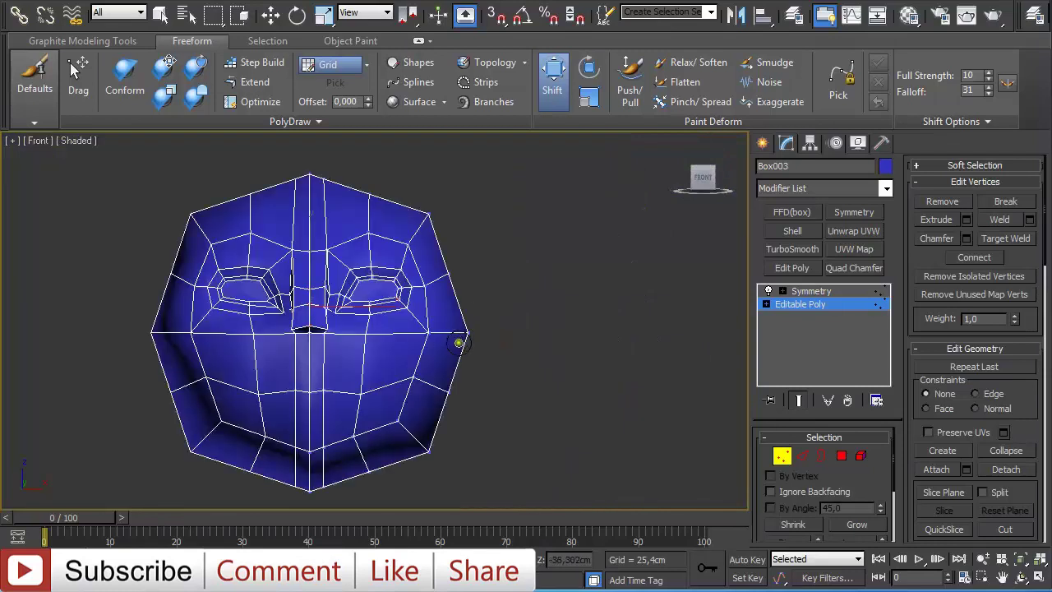
{"action": "scroll", "coordinate": [461, 342], "scroll_direction": "up", "scroll_amount": 5}
{"action": "middle_click_drag", "start_coordinate": [432, 311], "coordinate": [492, 247]}
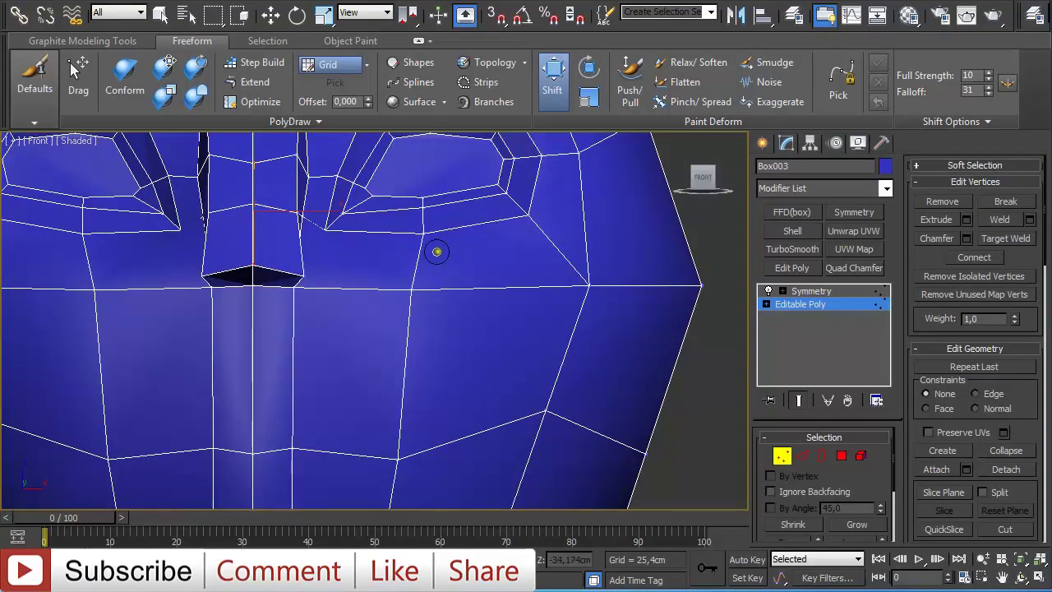
- Select the ring of horizontal edges running from the forehead through the inner half of the eye and down the cheek beside the nose
{"action": "scroll", "coordinate": [355, 261], "scroll_direction": "down", "scroll_amount": 3}
{"action": "scroll", "coordinate": [365, 316], "scroll_direction": "up", "scroll_amount": 3}
{"action": "scroll", "coordinate": [364, 315], "scroll_direction": "down", "scroll_amount": 3}
{"action": "middle_click_drag", "start_coordinate": [362, 305], "coordinate": [370, 334]}
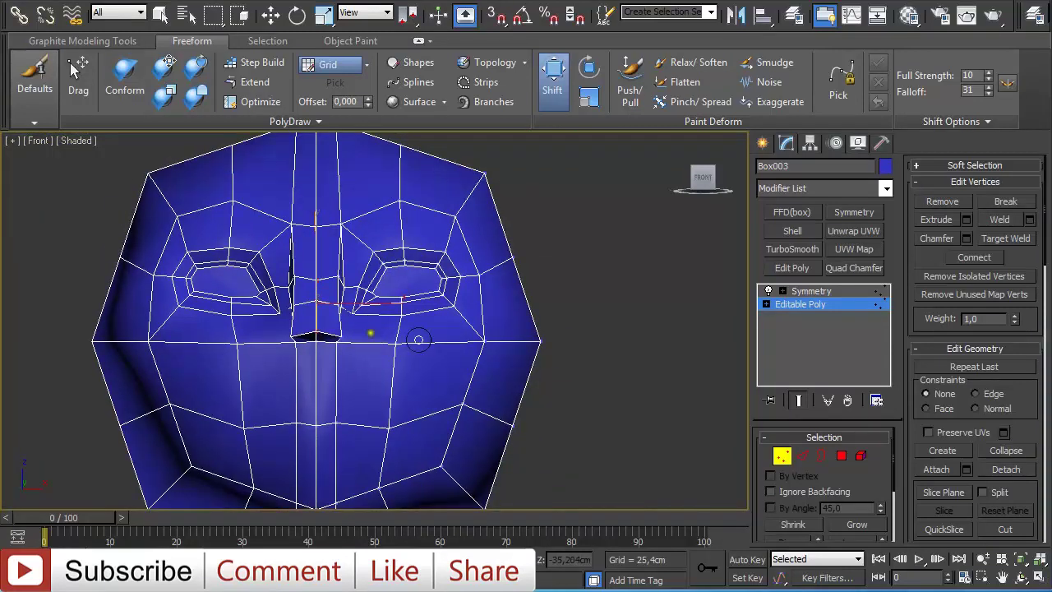
{"action": "key", "text": "2"}
{"action": "key", "text": "w"}
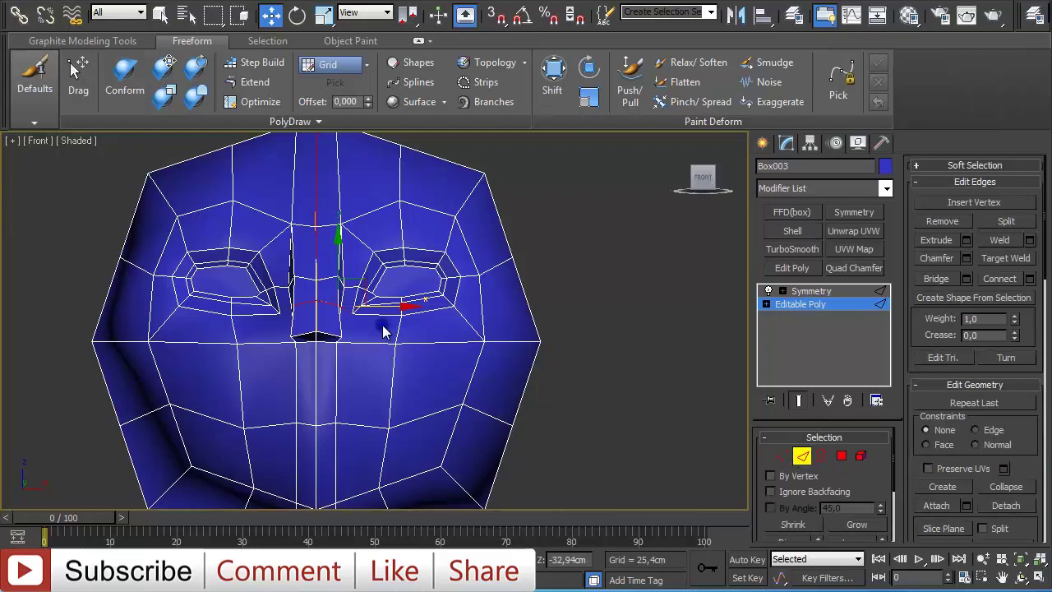
{"action": "scroll", "coordinate": [400, 343], "scroll_direction": "up", "scroll_amount": 2}
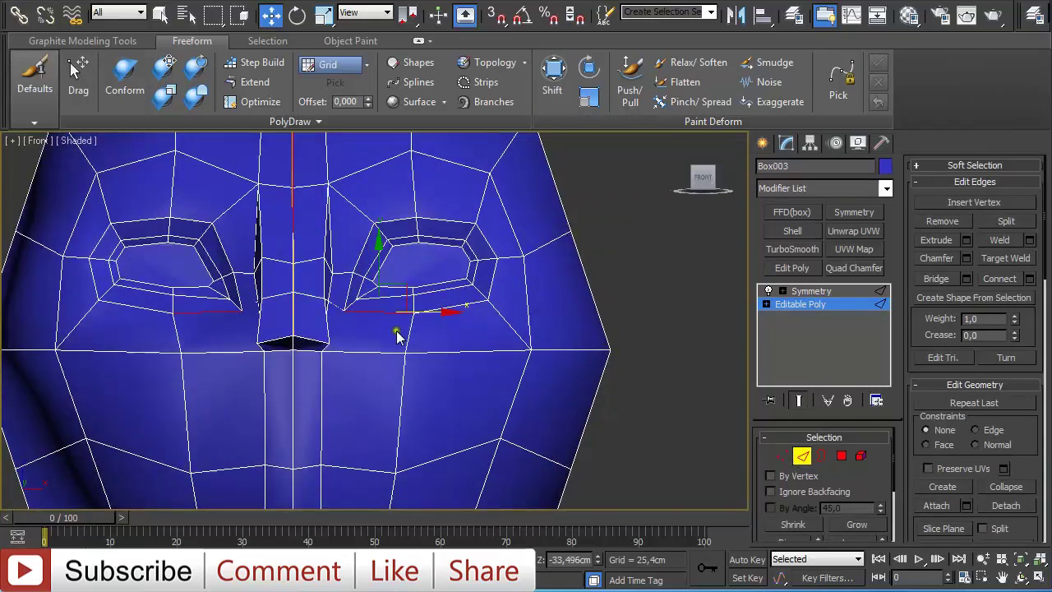
{"action": "left_click_drag", "start_coordinate": [392, 311], "coordinate": [390, 299]}
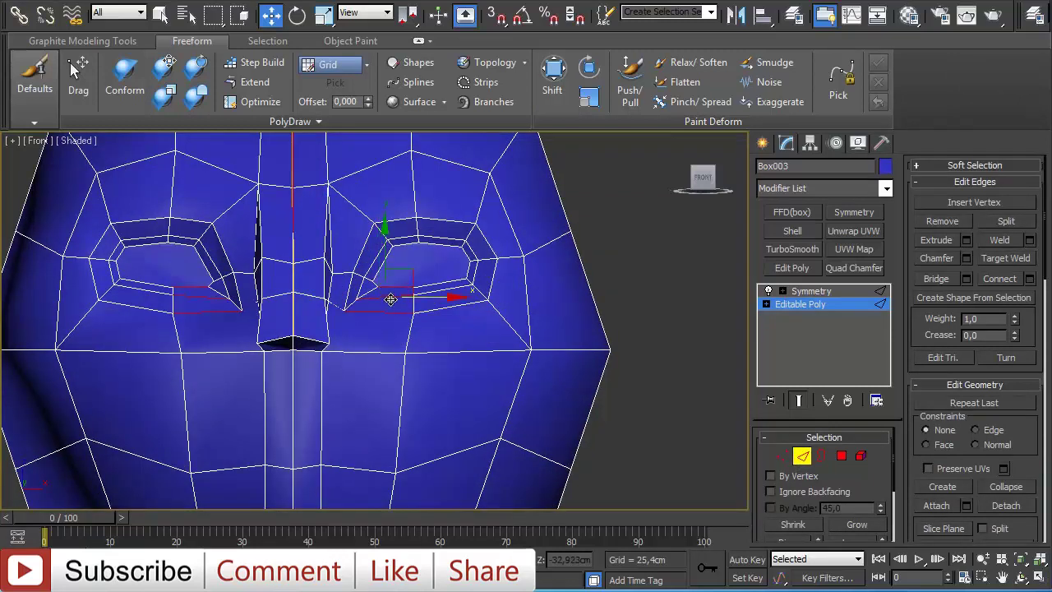
{"action": "middle_click_drag", "start_coordinate": [391, 299], "coordinate": [351, 315], "text": "alt"}
{"action": "middle_click_drag", "start_coordinate": [379, 350], "coordinate": [385, 269]}
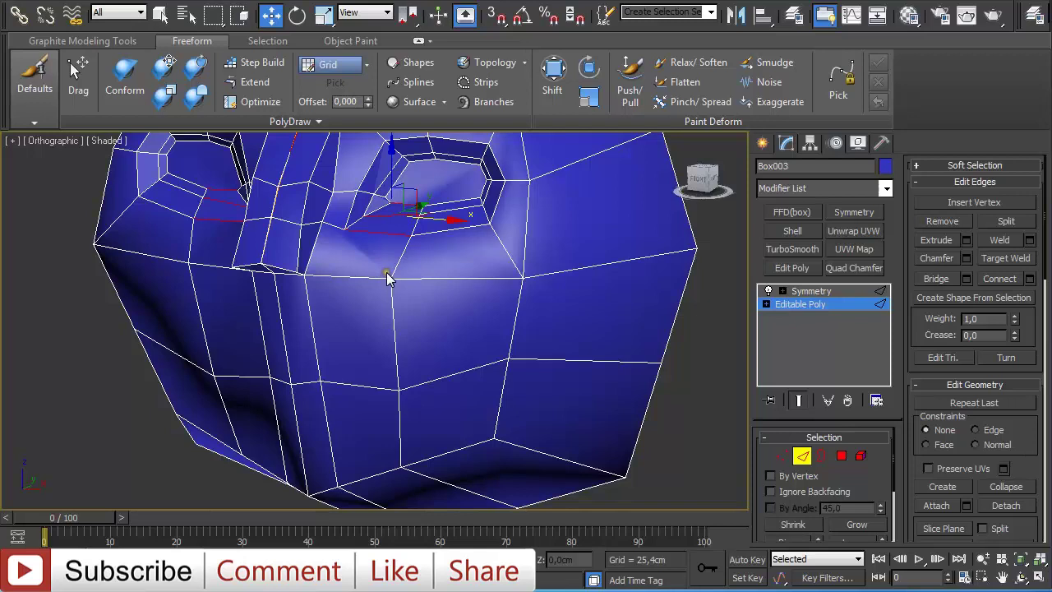
{"action": "left_click", "coordinate": [368, 277]}
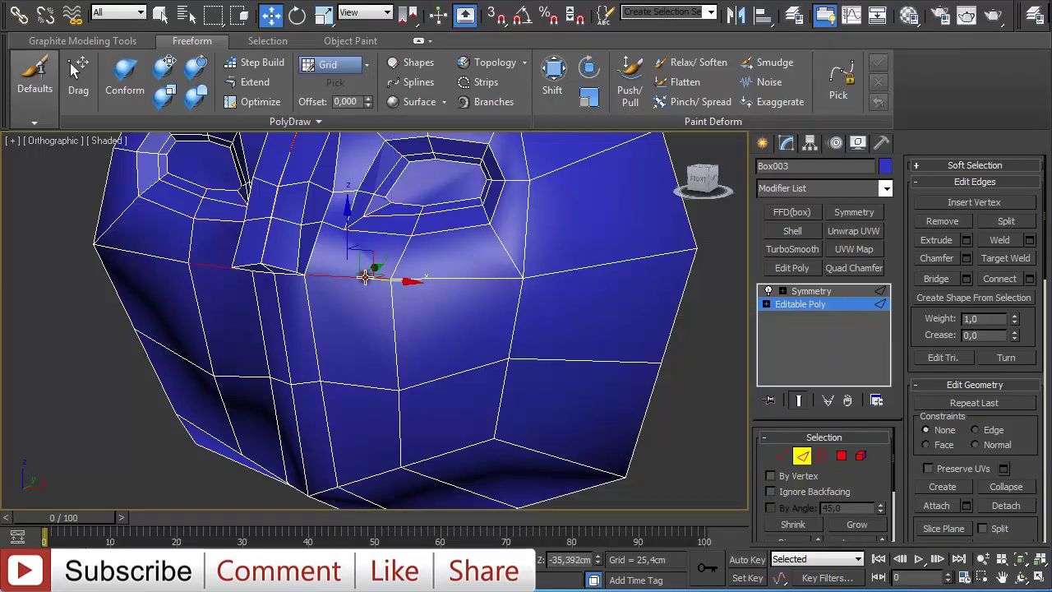
{"action": "left_click", "coordinate": [363, 390]}
{"action": "scroll", "coordinate": [365, 388], "scroll_direction": "down", "scroll_amount": 3}
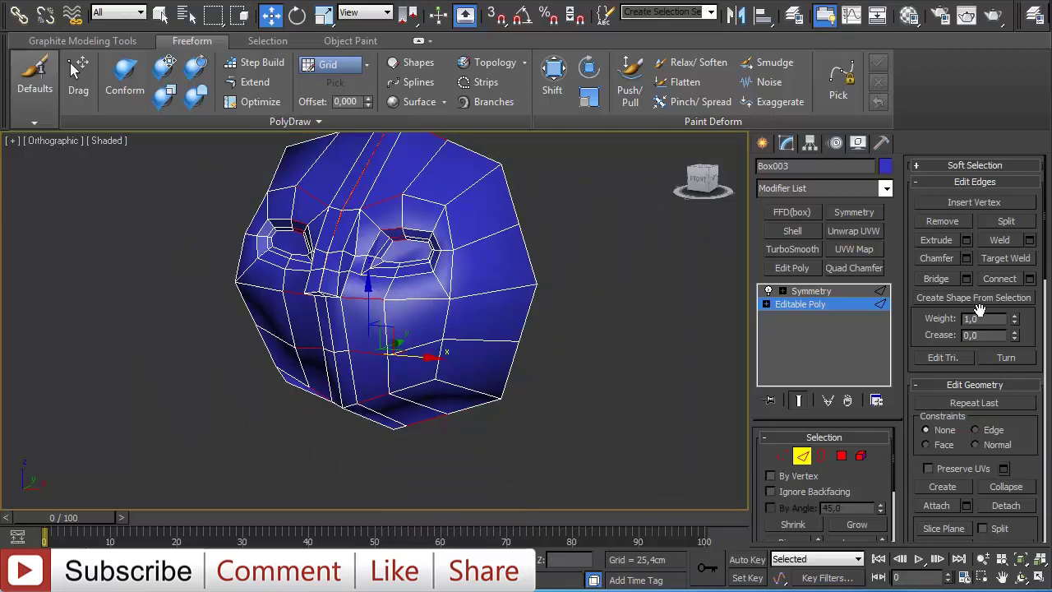
- Unhide all polygons of the head
{"action": "left_click", "coordinate": [841, 455]}
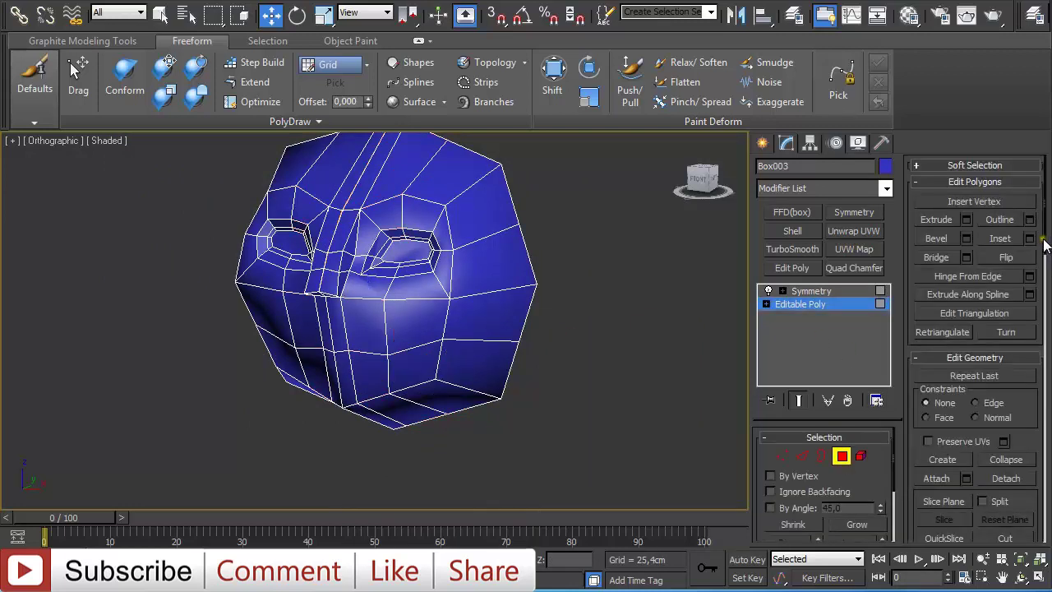
{"action": "left_click_drag", "start_coordinate": [1044, 245], "coordinate": [1044, 320]}
{"action": "left_click", "coordinate": [1024, 368]}
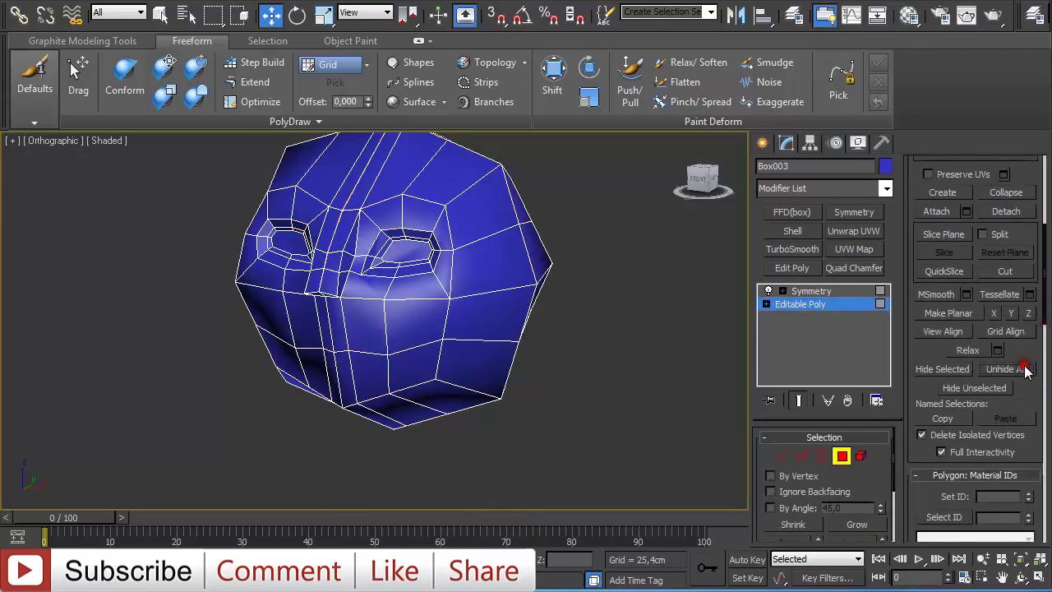
- Connect the selected edge ring with a new vertical edge loop running beside the nose and around the head
{"action": "key", "text": "2"}
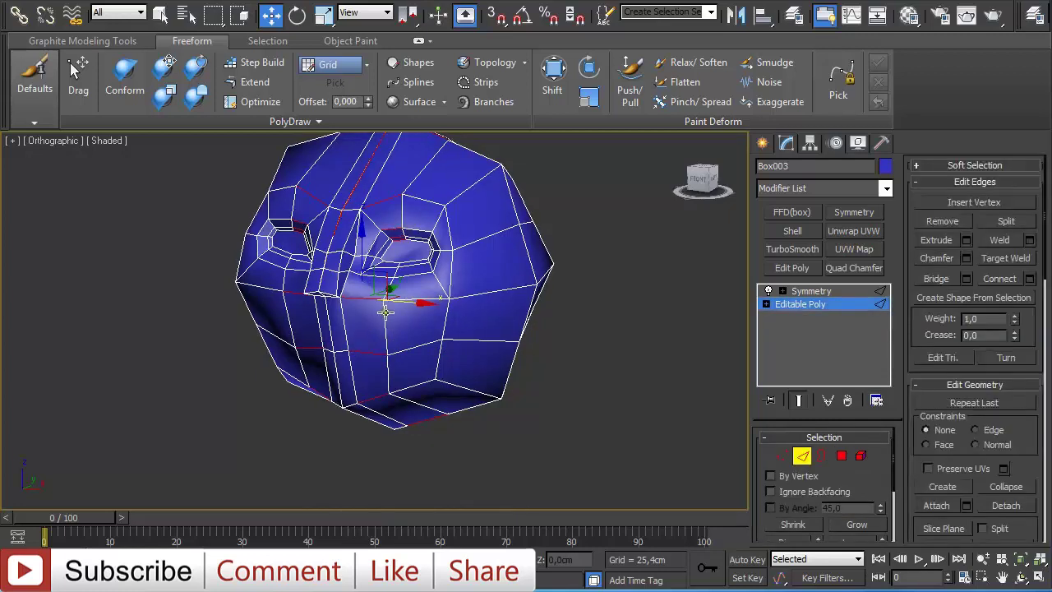
{"action": "middle_click_drag", "start_coordinate": [387, 307], "coordinate": [395, 334], "text": "alt"}
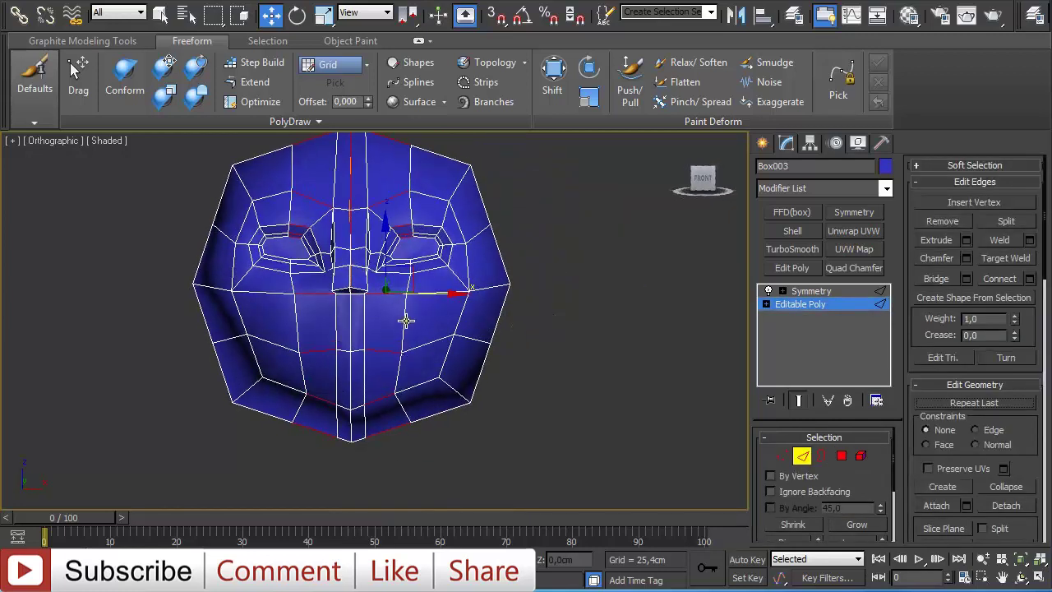
{"action": "scroll", "coordinate": [404, 322], "scroll_direction": "up", "scroll_amount": 4}
{"action": "key", "text": "q"}
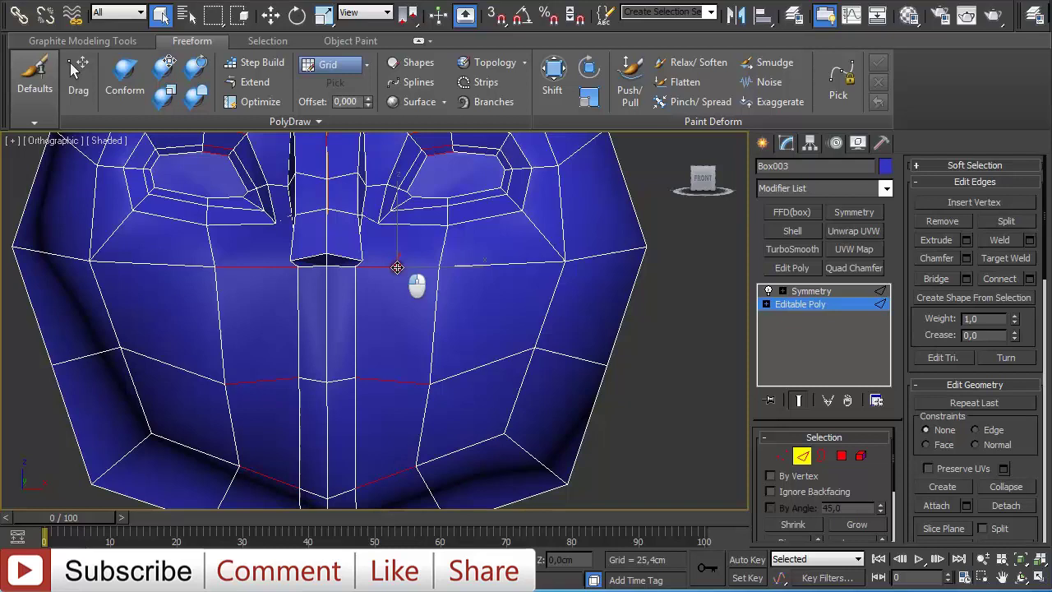
{"action": "scroll", "coordinate": [409, 378], "scroll_direction": "down", "scroll_amount": 4}
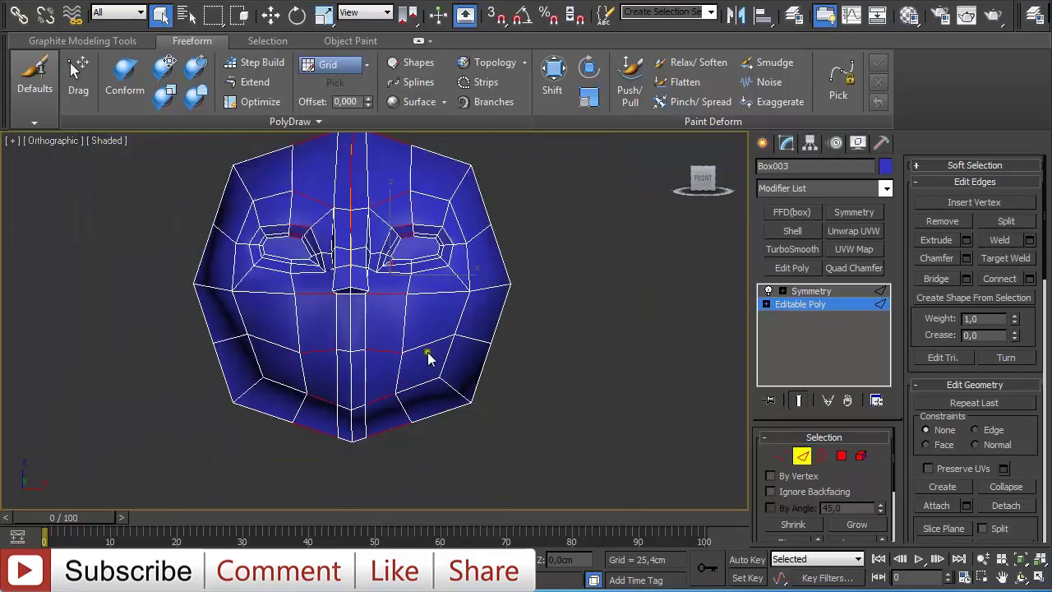
{"action": "middle_click_drag", "start_coordinate": [430, 357], "coordinate": [405, 364], "text": "alt"}
{"action": "scroll", "coordinate": [406, 359], "scroll_direction": "up", "scroll_amount": 2}
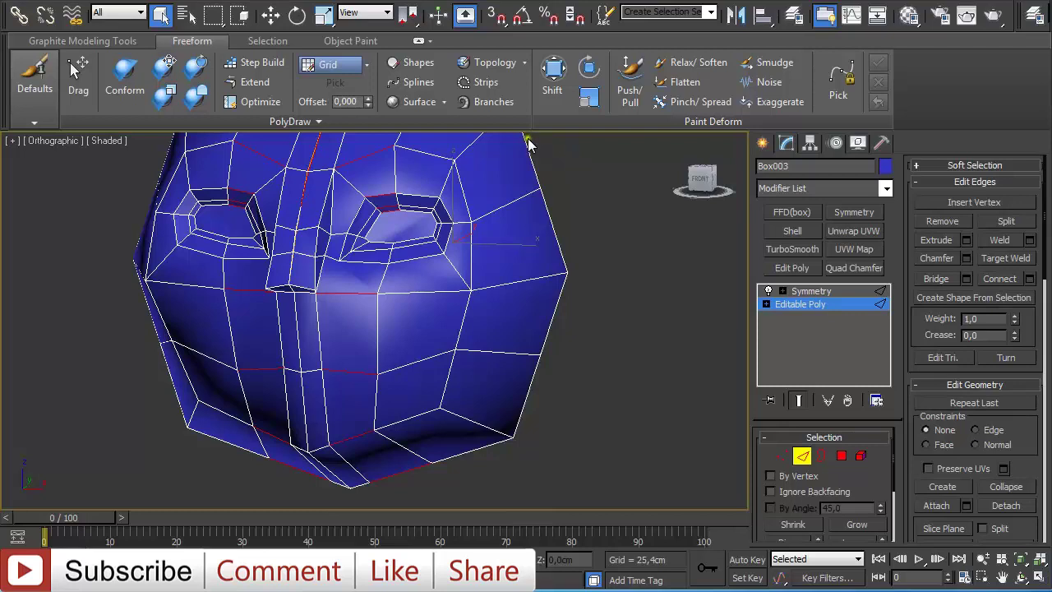
{"action": "key", "text": "ctrl+shift+e"}
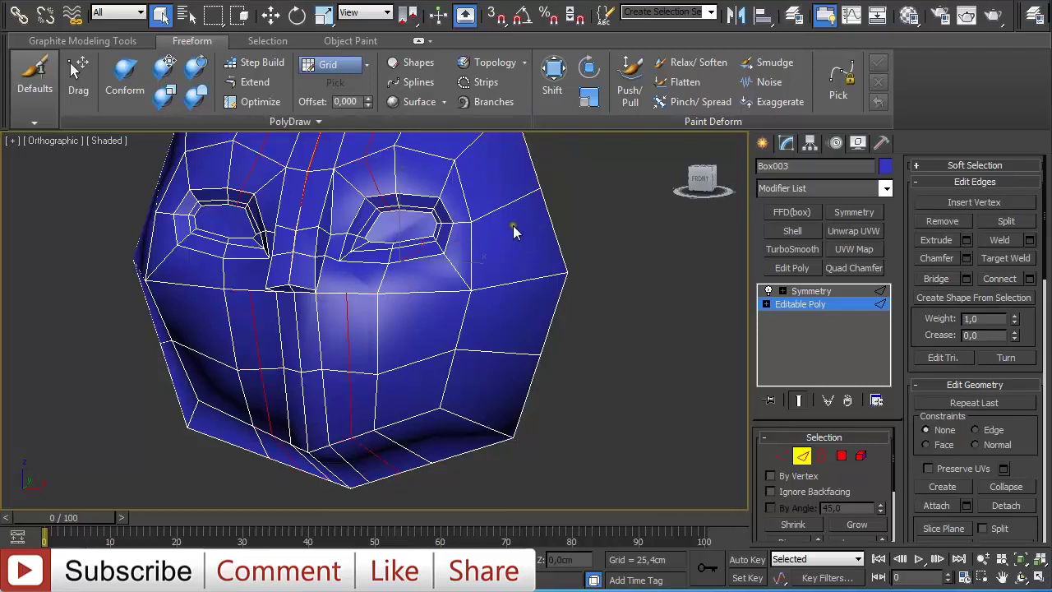
- Cut an edge from the new loop on the cheek up to the eye's lower inner corner, and finish edge editing
{"action": "right_click", "coordinate": [369, 328]}
{"action": "left_click", "coordinate": [352, 163]}
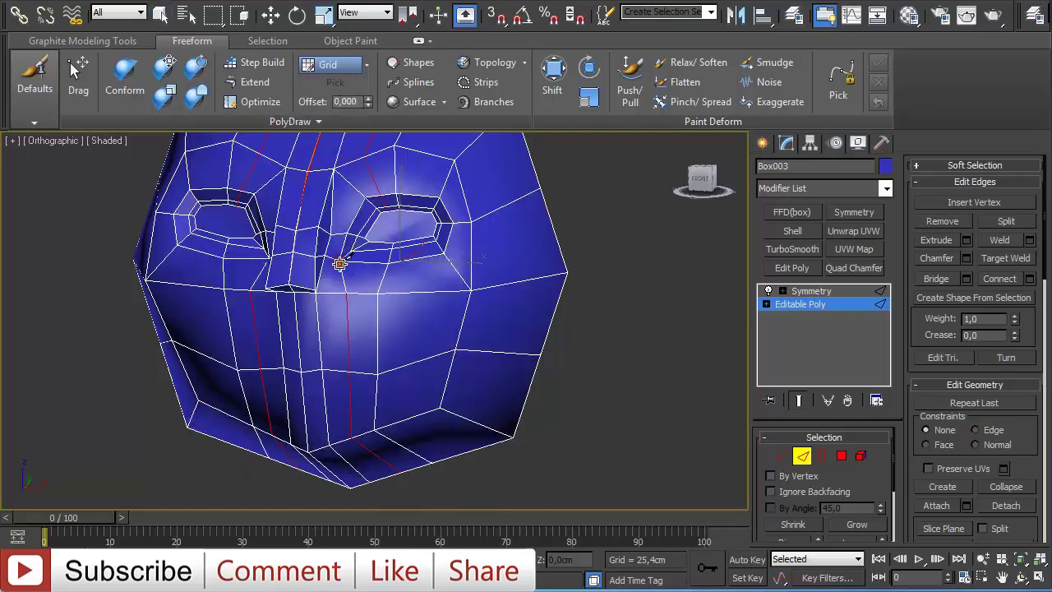
{"action": "right_click", "coordinate": [370, 292]}
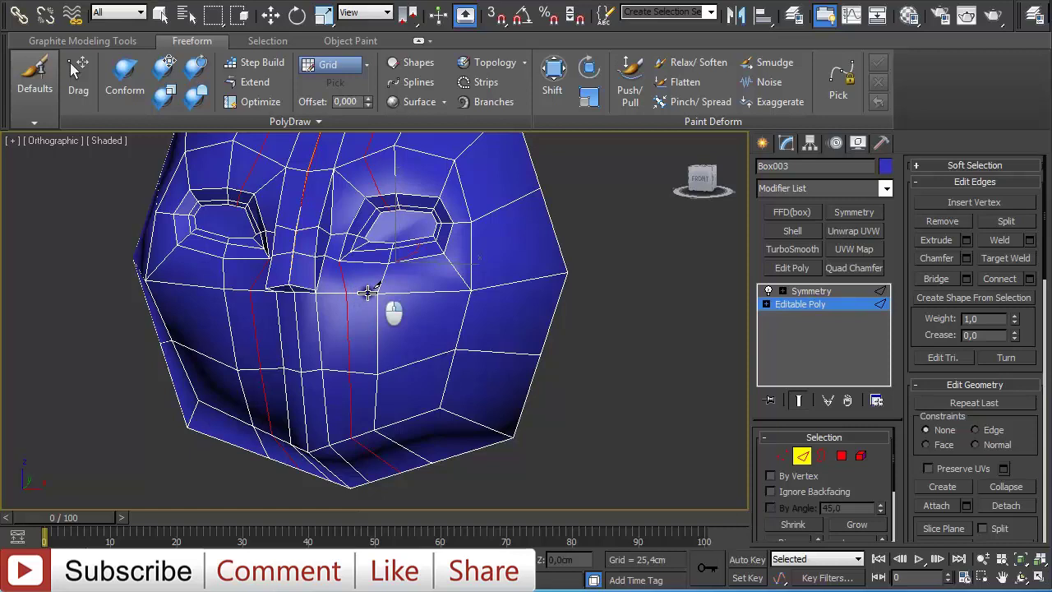
{"action": "scroll", "coordinate": [372, 293], "scroll_direction": "up", "scroll_amount": 3}
{"action": "scroll", "coordinate": [348, 262], "scroll_direction": "down", "scroll_amount": 5}
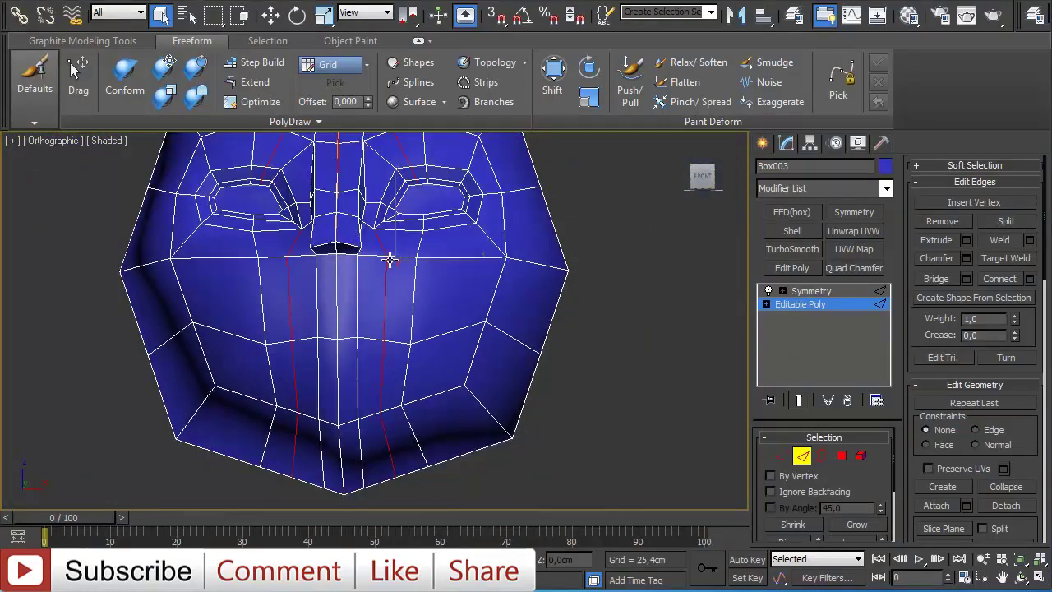
{"action": "scroll", "coordinate": [388, 259], "scroll_direction": "up", "scroll_amount": 4}
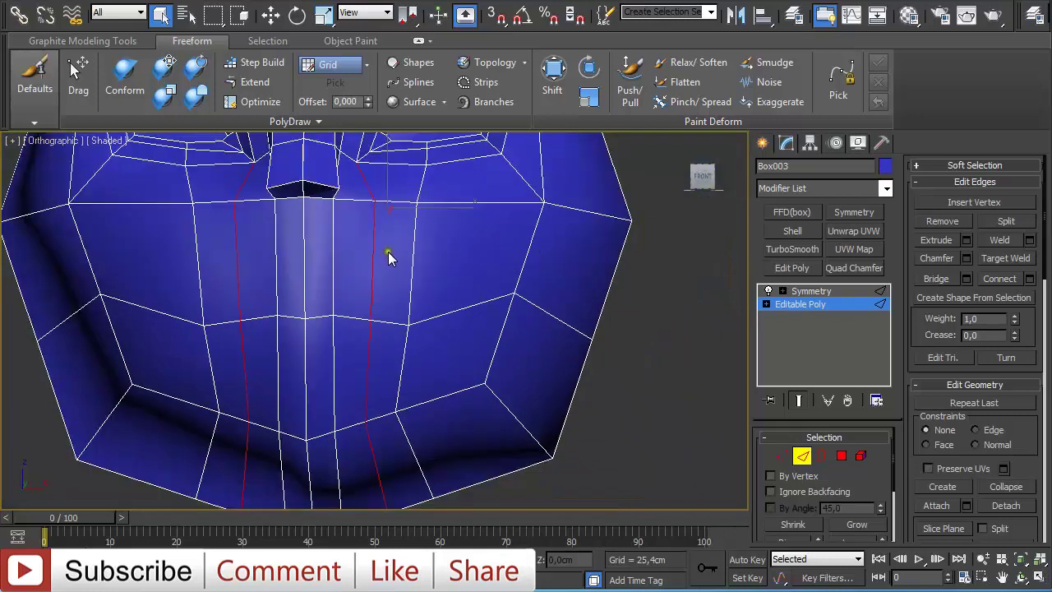
{"action": "scroll", "coordinate": [389, 258], "scroll_direction": "down", "scroll_amount": 4}
{"action": "left_click", "coordinate": [800, 450]}
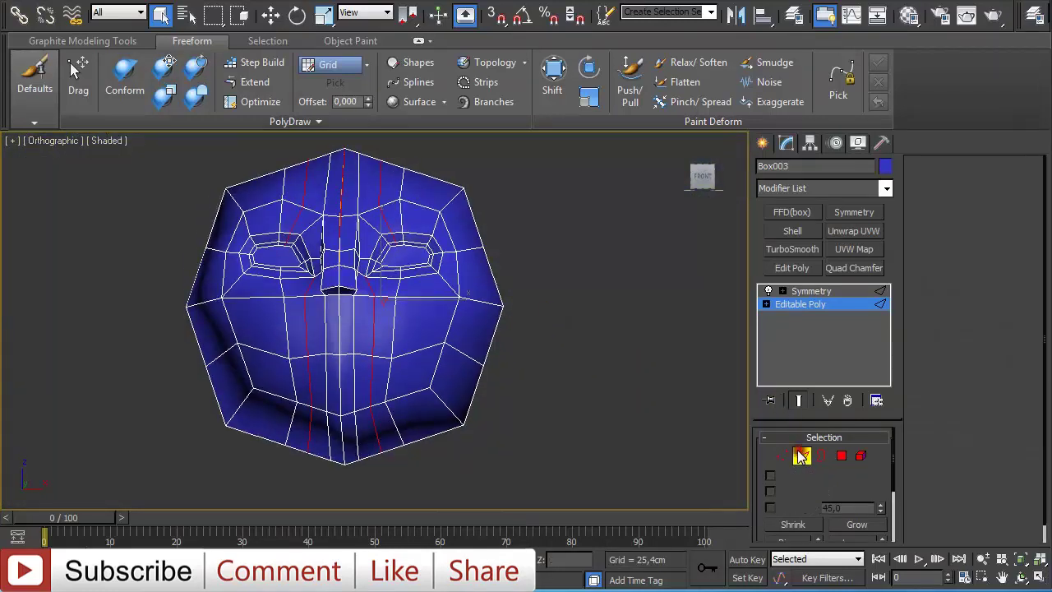
- Select the back half of the head's polygons in the left view and hide them
{"action": "scroll", "coordinate": [447, 201], "scroll_direction": "up", "scroll_amount": 4}
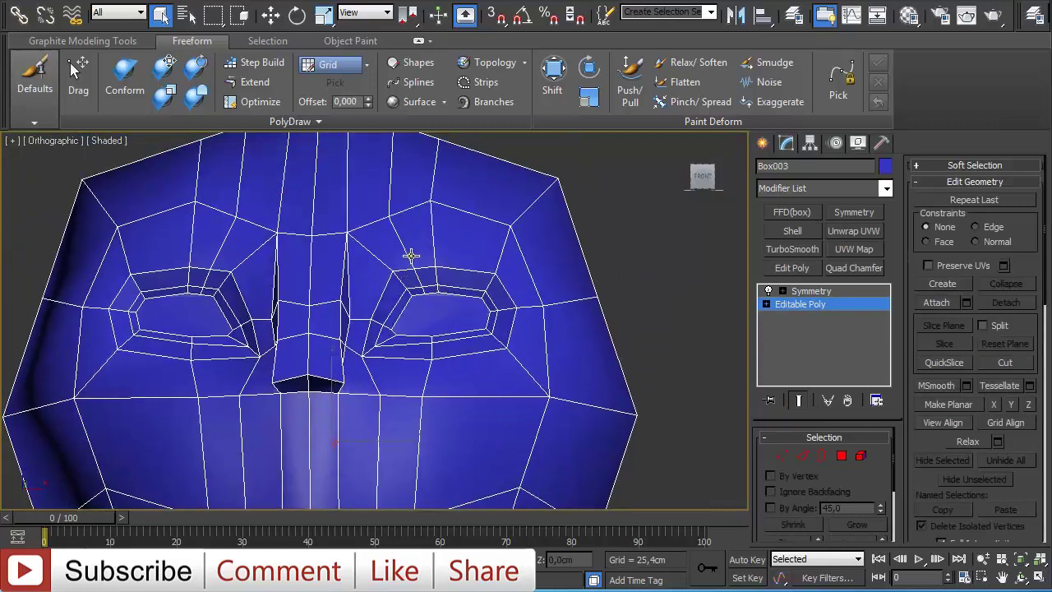
{"action": "middle_click_drag", "start_coordinate": [411, 257], "coordinate": [436, 288]}
{"action": "left_click", "coordinate": [553, 78]}
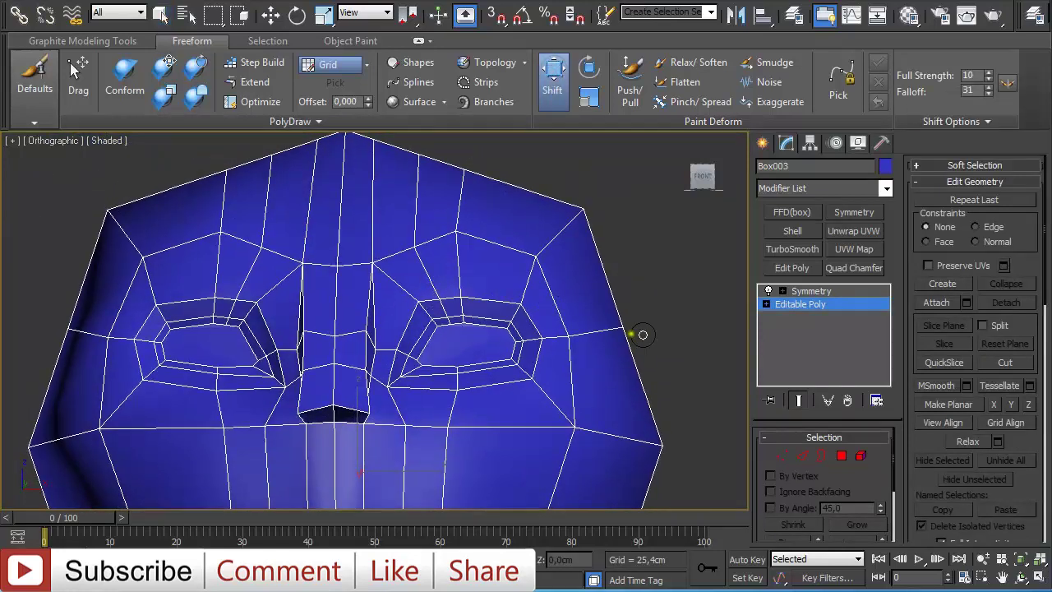
{"action": "left_click", "coordinate": [841, 456]}
{"action": "key", "text": "l"}
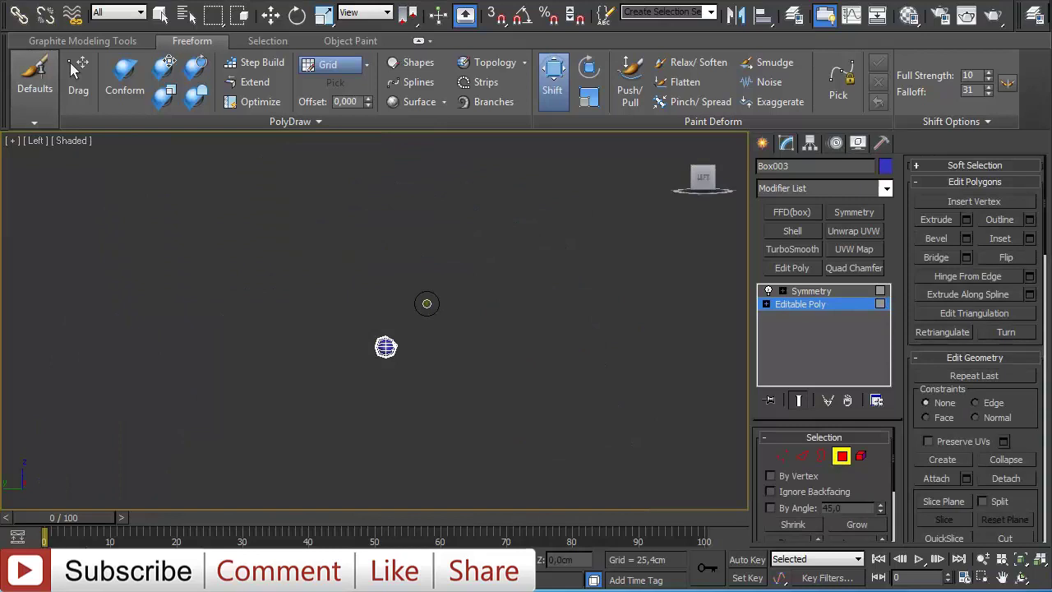
{"action": "key", "text": "z"}
{"action": "key", "text": "w"}
{"action": "left_click_drag", "start_coordinate": [160, 178], "coordinate": [328, 500]}
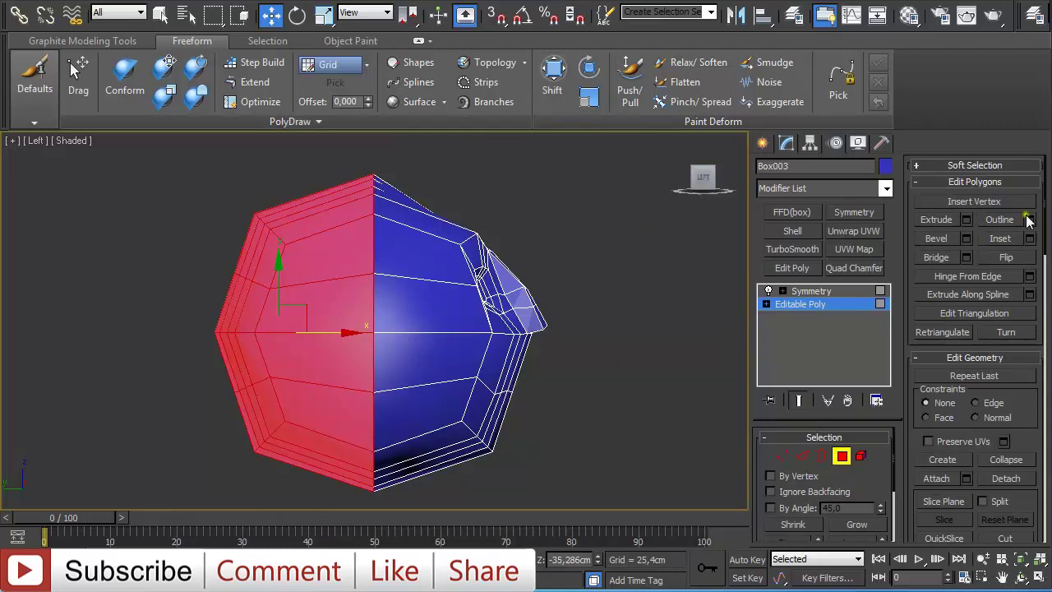
{"action": "left_click_drag", "start_coordinate": [1040, 220], "coordinate": [1047, 298]}
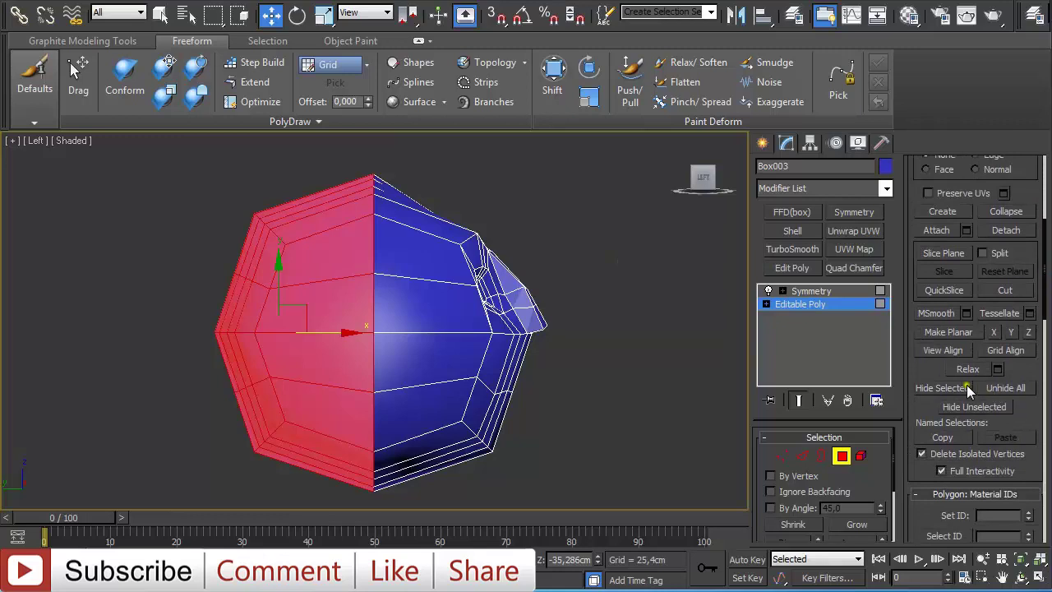
{"action": "left_click", "coordinate": [967, 389]}
{"action": "left_click", "coordinate": [842, 456]}
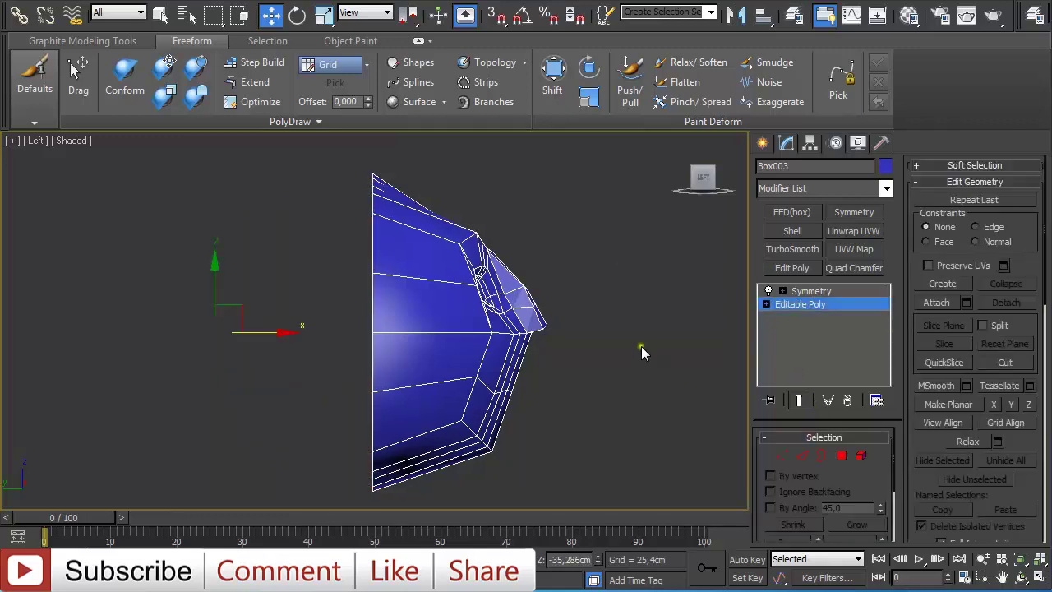
- Set the Shift brush falloff to 75 and pull the eye's upper inner corner vertices toward the nose to round the outline
{"action": "key", "text": "f"}
{"action": "scroll", "coordinate": [442, 345], "scroll_direction": "up", "scroll_amount": 5}
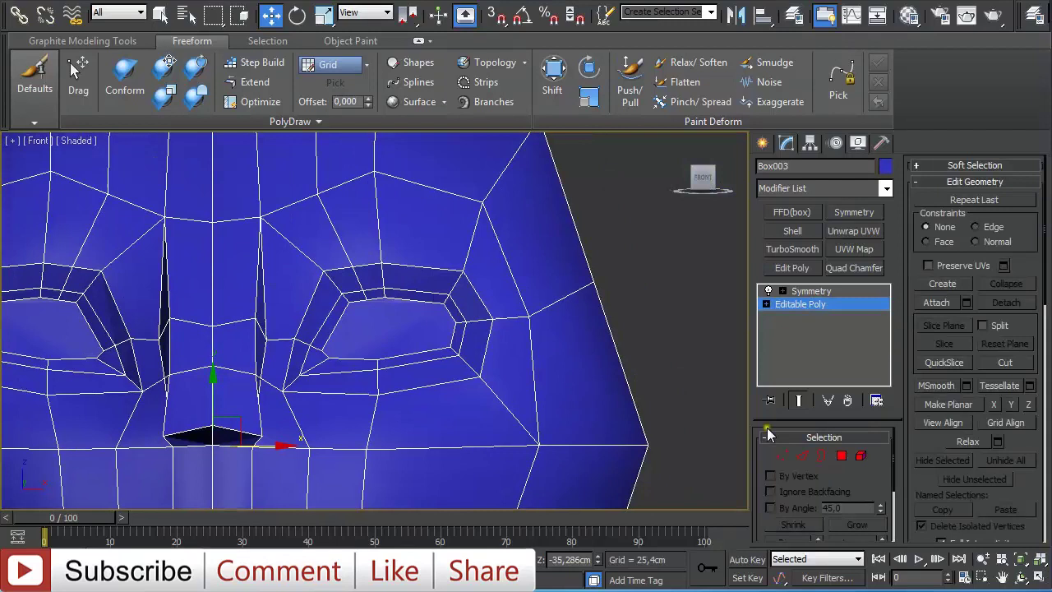
{"action": "left_click", "coordinate": [553, 74]}
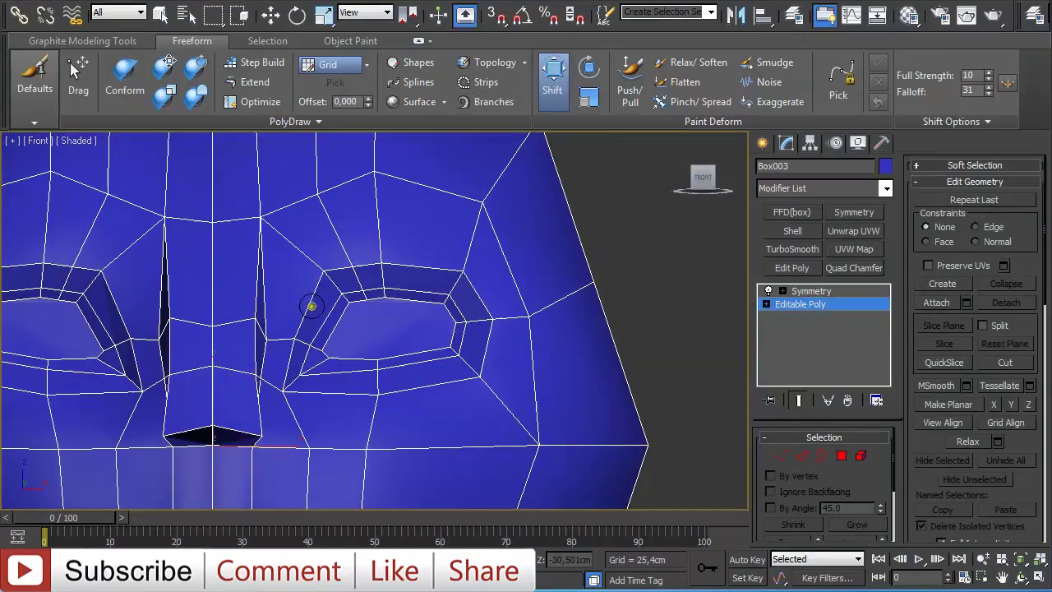
{"action": "mouse_move", "coordinate": [314, 263]}
{"action": "left_mouse_down", "text": "ctrl"}
{"action": "mouse_move", "coordinate": [301, 239]}
{"action": "mouse_move", "coordinate": [333, 313]}
{"action": "left_mouse_up", "text": "ctrl"}
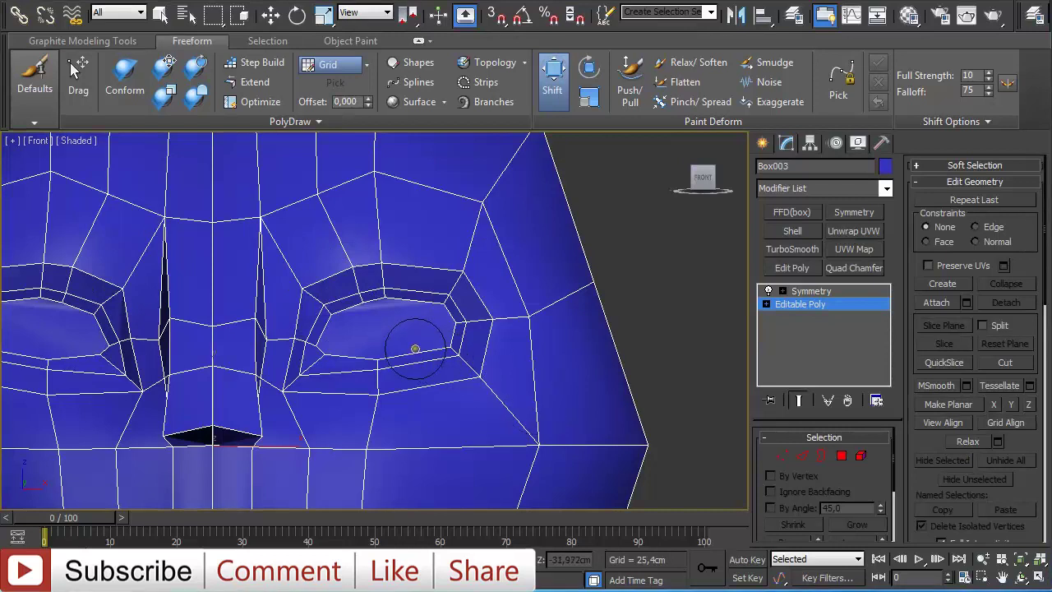
- Shift the nose's side vertices inward to narrow it above the tip, and move the vertex below the eye slightly toward the nose
{"action": "scroll", "coordinate": [423, 340], "scroll_direction": "up", "scroll_amount": 2}
{"action": "left_click_drag", "start_coordinate": [203, 318], "coordinate": [187, 323]}
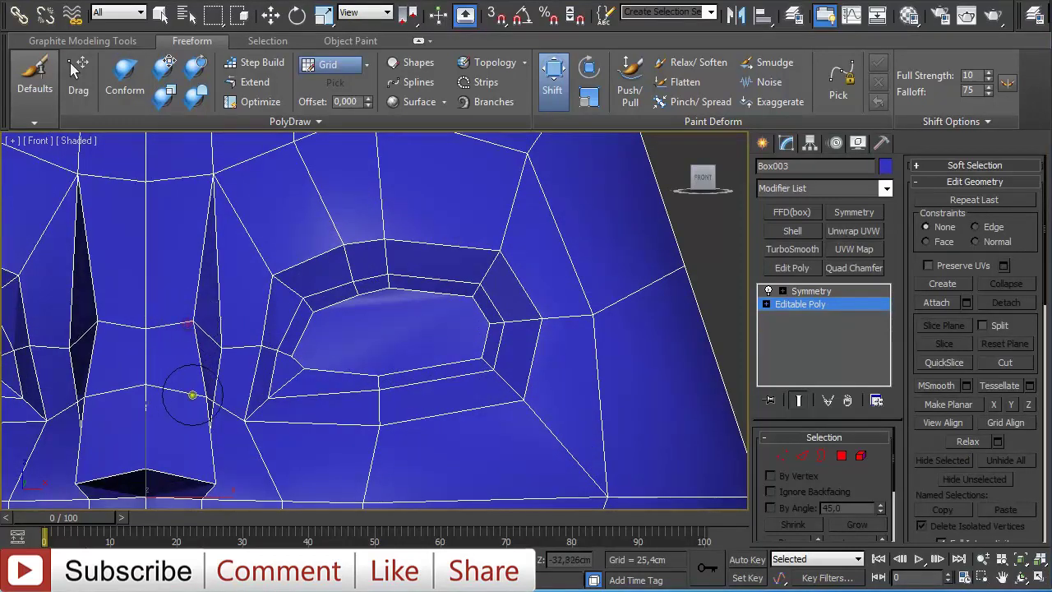
{"action": "mouse_move", "coordinate": [198, 396]}
{"action": "left_mouse_down"}
{"action": "mouse_move", "coordinate": [181, 401]}
{"action": "mouse_move", "coordinate": [242, 409]}
{"action": "mouse_move", "coordinate": [258, 363]}
{"action": "mouse_move", "coordinate": [244, 358]}
{"action": "mouse_move", "coordinate": [294, 356]}
{"action": "mouse_move", "coordinate": [291, 367]}
{"action": "mouse_move", "coordinate": [364, 376]}
{"action": "mouse_move", "coordinate": [359, 432]}
{"action": "left_mouse_up"}
{"action": "scroll", "coordinate": [378, 454], "scroll_direction": "down", "scroll_amount": 3}
{"action": "middle_click_drag", "start_coordinate": [378, 454], "coordinate": [383, 337]}
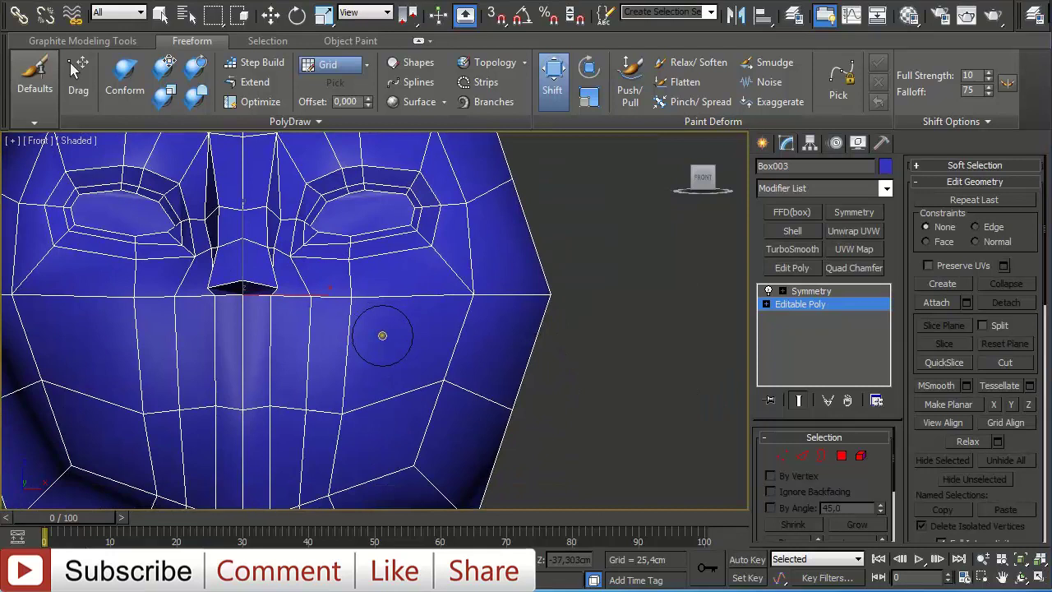
- Unhide the hidden back polygons of the head
{"action": "key", "text": "w"}
{"action": "key", "text": "2"}
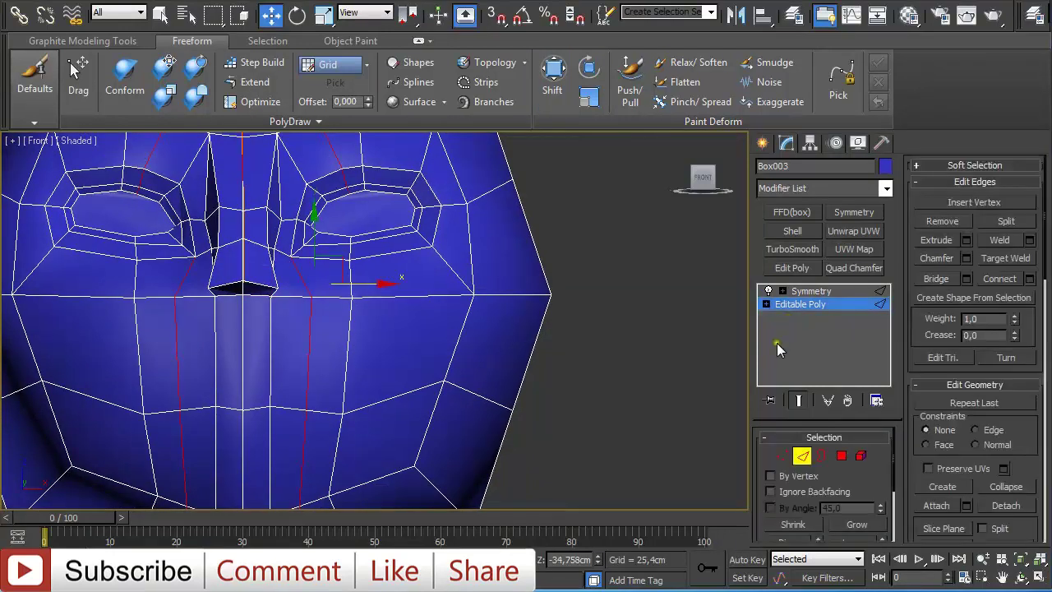
{"action": "left_click", "coordinate": [843, 454]}
{"action": "left_click_drag", "start_coordinate": [1046, 237], "coordinate": [1045, 329]}
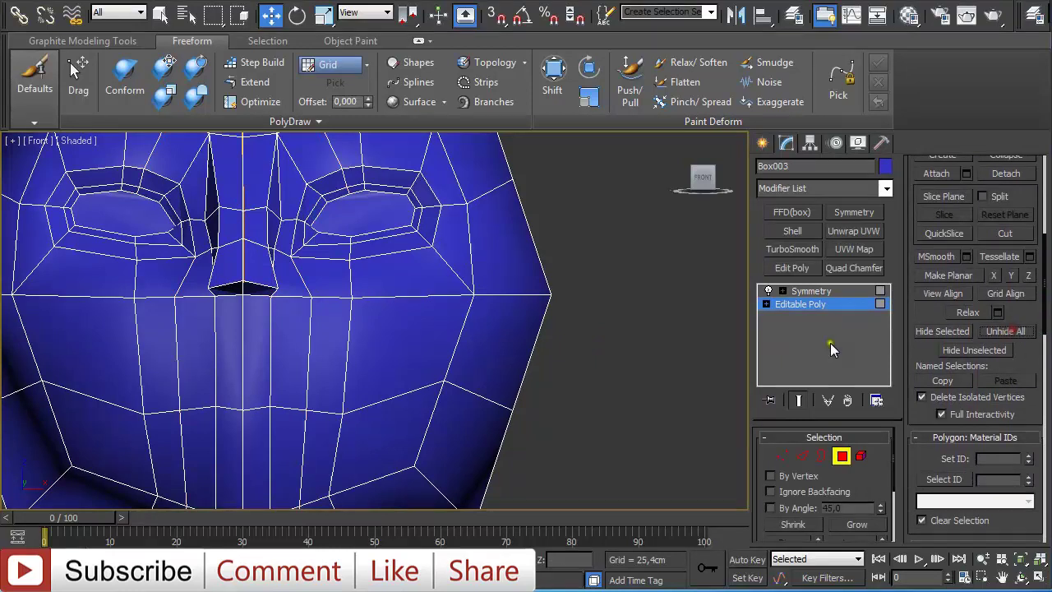
- Select the ring of edges running above and below the outer half of the eye and connect it with a new vertical edge loop
{"action": "left_click", "coordinate": [802, 456]}
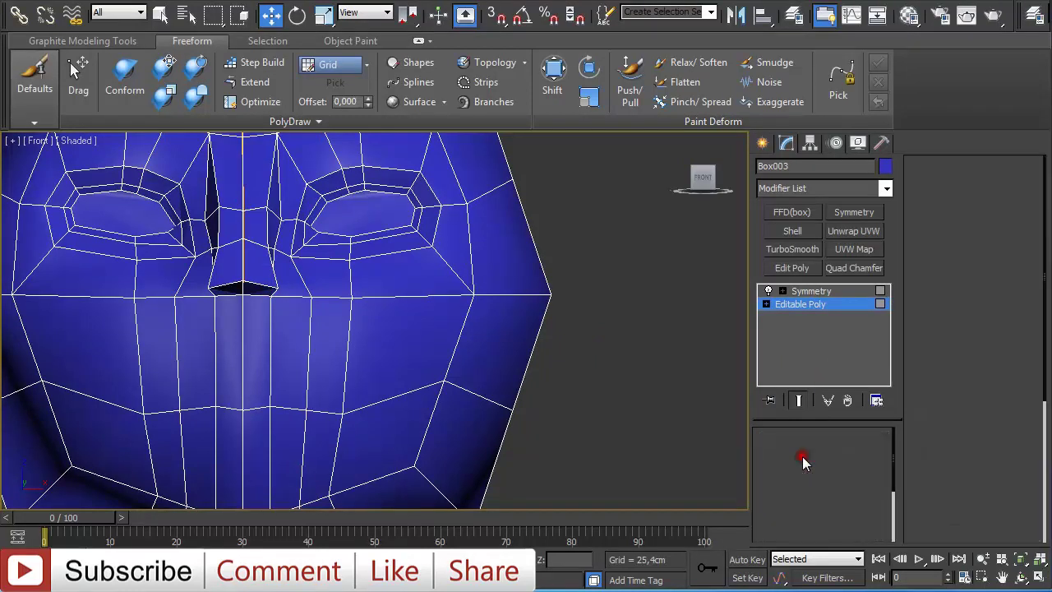
{"action": "key", "text": "q"}
{"action": "left_click", "coordinate": [388, 255]}
{"action": "left_click", "coordinate": [385, 236], "text": "shift"}
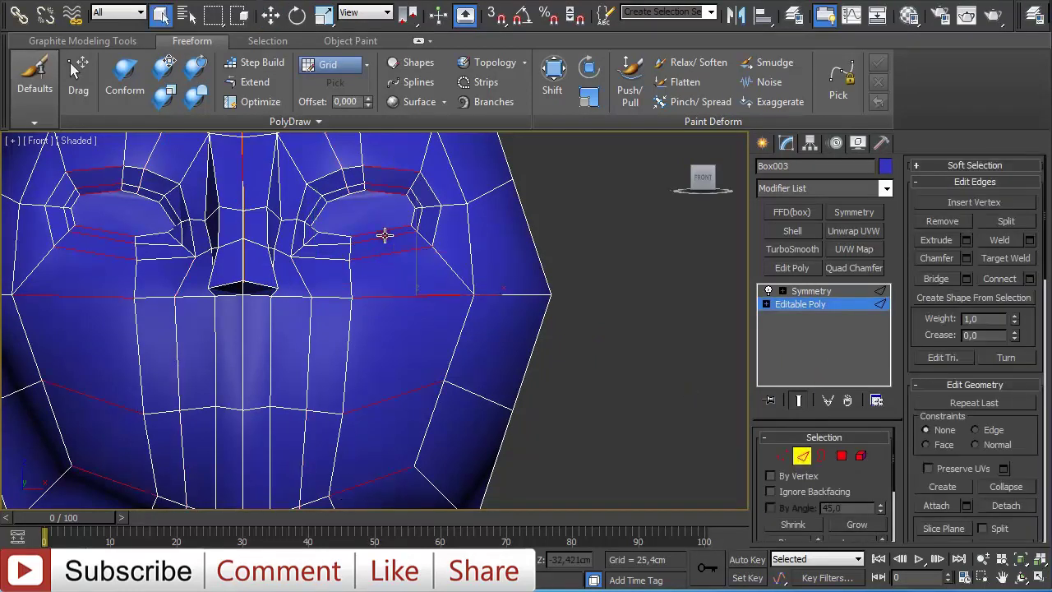
{"action": "key", "text": "ctrl+shift+e"}
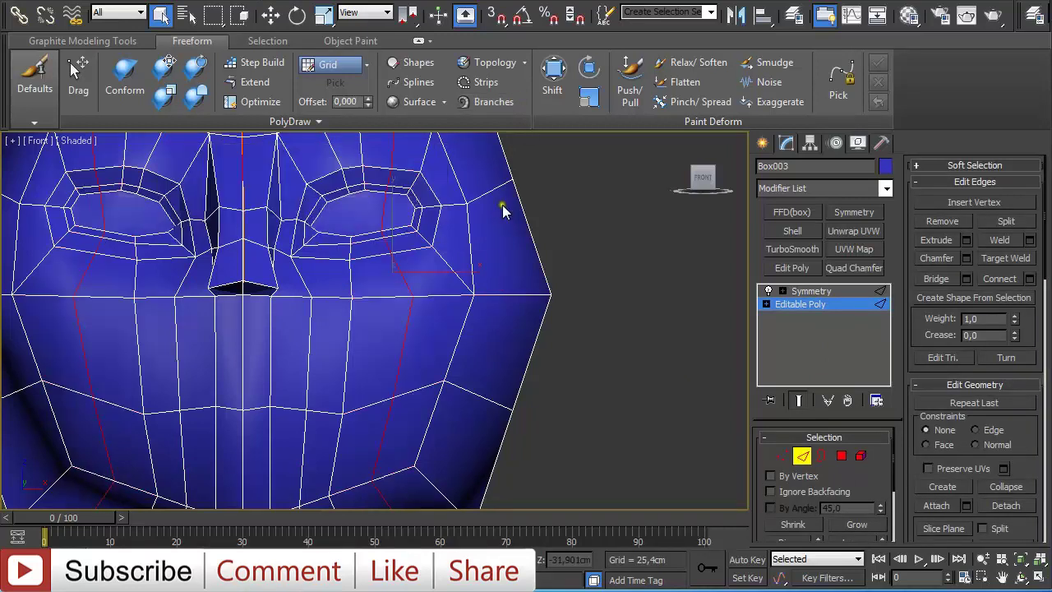
- Select the polygons on the back half of the head in the left view and hide them
{"action": "left_click", "coordinate": [842, 455]}
{"action": "key", "text": "l"}
{"action": "scroll", "coordinate": [544, 325], "scroll_direction": "down", "scroll_amount": 2}
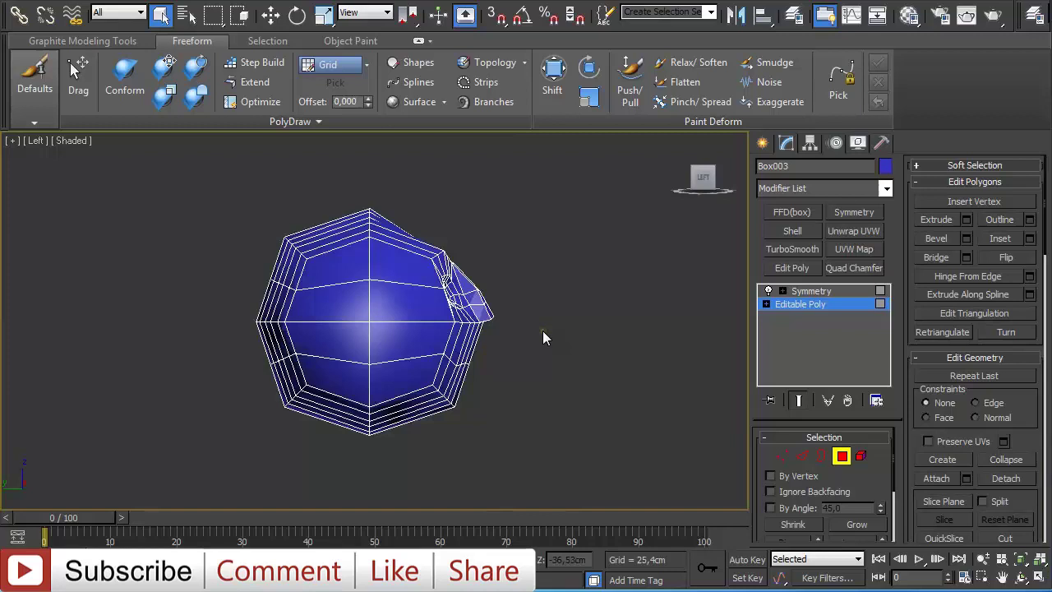
{"action": "left_click_drag", "start_coordinate": [219, 195], "coordinate": [325, 448]}
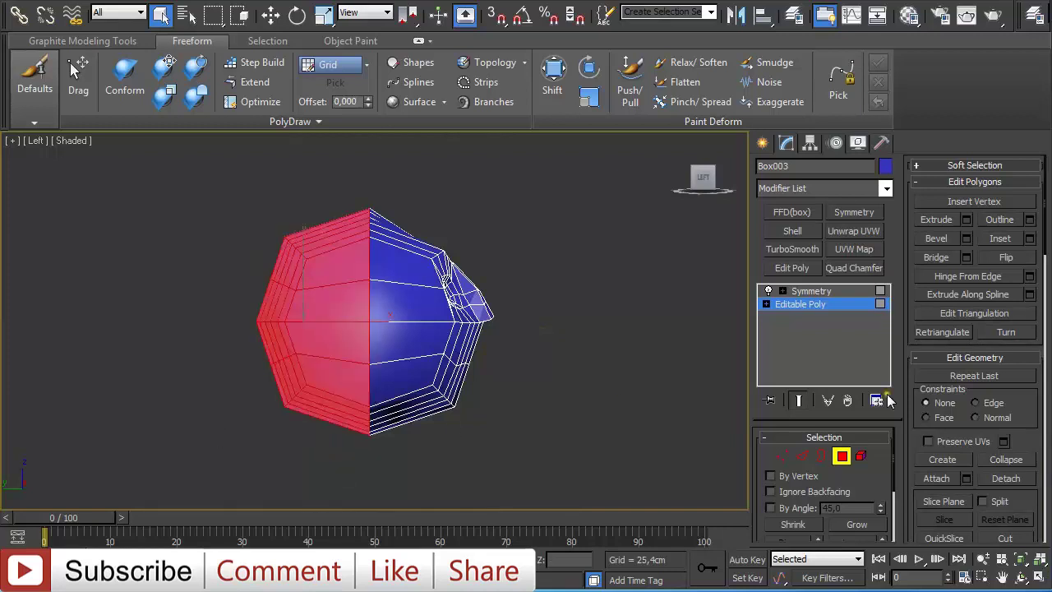
{"action": "left_click_drag", "start_coordinate": [1045, 225], "coordinate": [1050, 268]}
{"action": "scroll", "coordinate": [1049, 271], "scroll_direction": "down", "scroll_amount": 1}
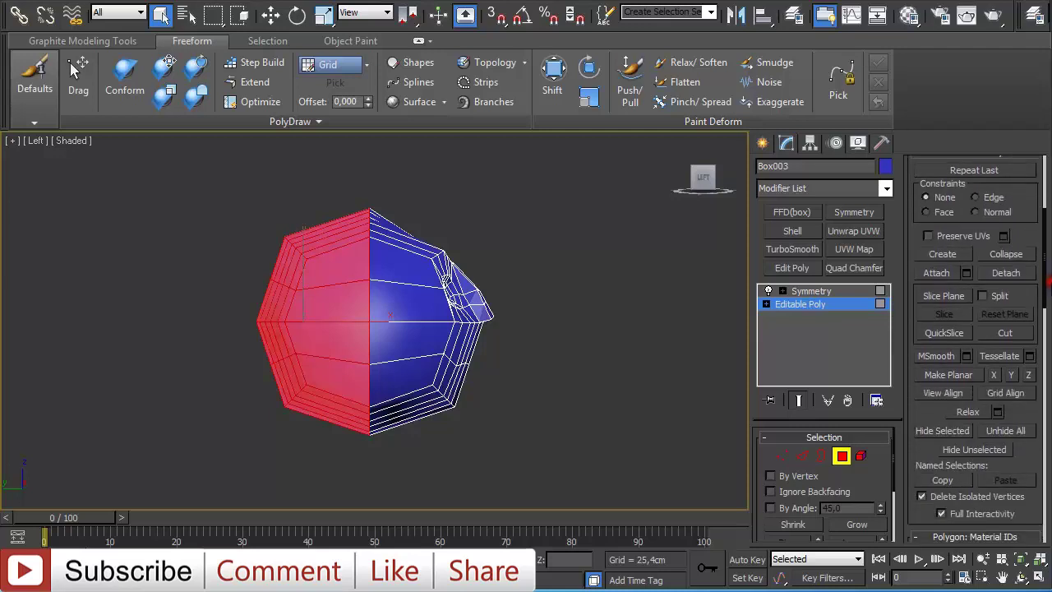
{"action": "left_click", "coordinate": [930, 432]}
- Shift the new loop's vertices along the lower and upper eyelids in the front view to round the eye opening
{"action": "key", "text": "f"}
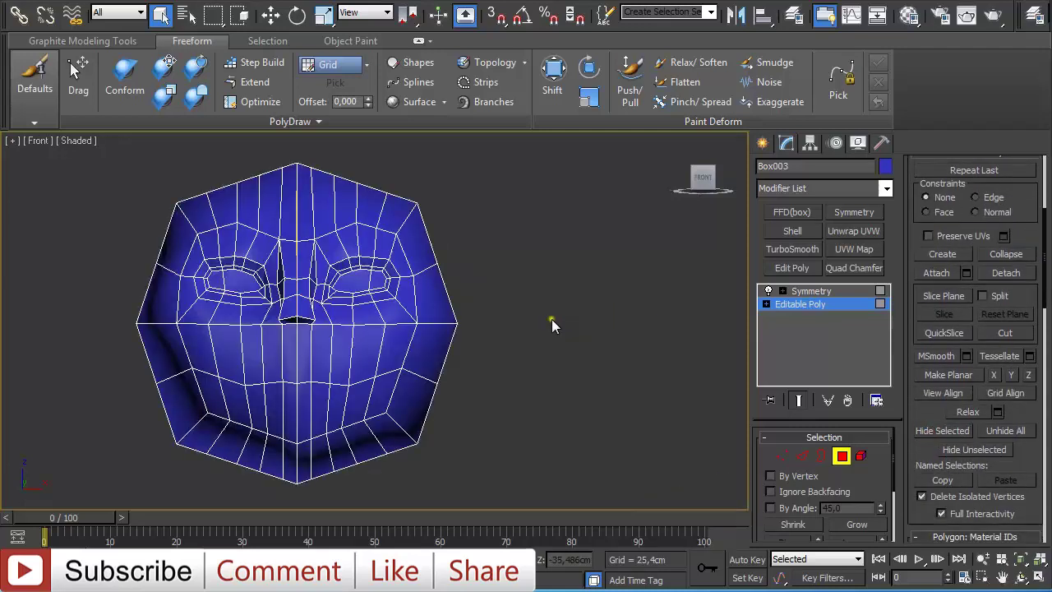
{"action": "scroll", "coordinate": [506, 346], "scroll_direction": "up", "scroll_amount": 3}
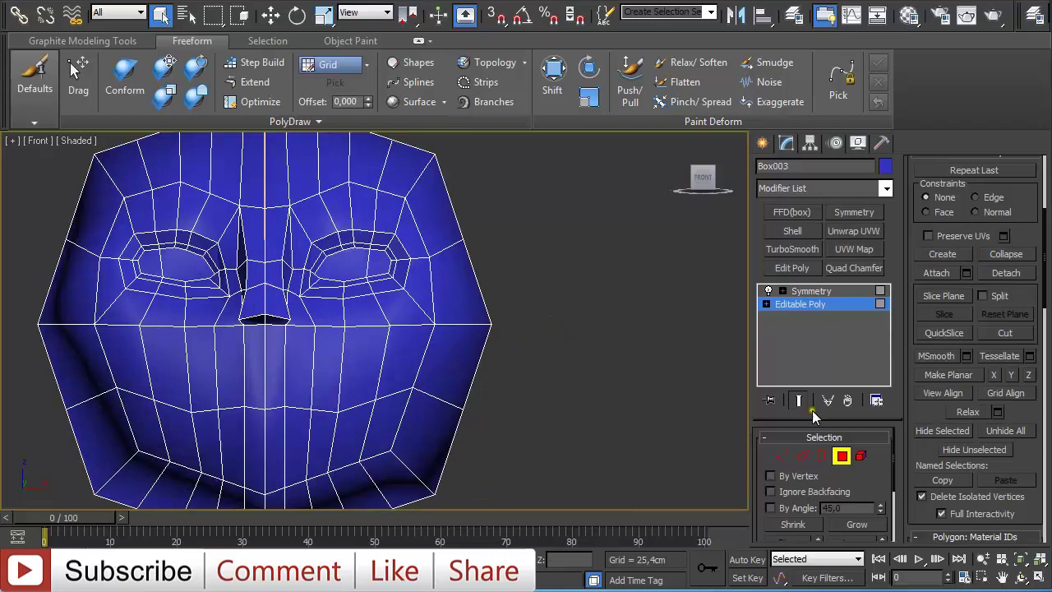
{"action": "left_click", "coordinate": [553, 73]}
{"action": "scroll", "coordinate": [505, 197], "scroll_direction": "up", "scroll_amount": 5}
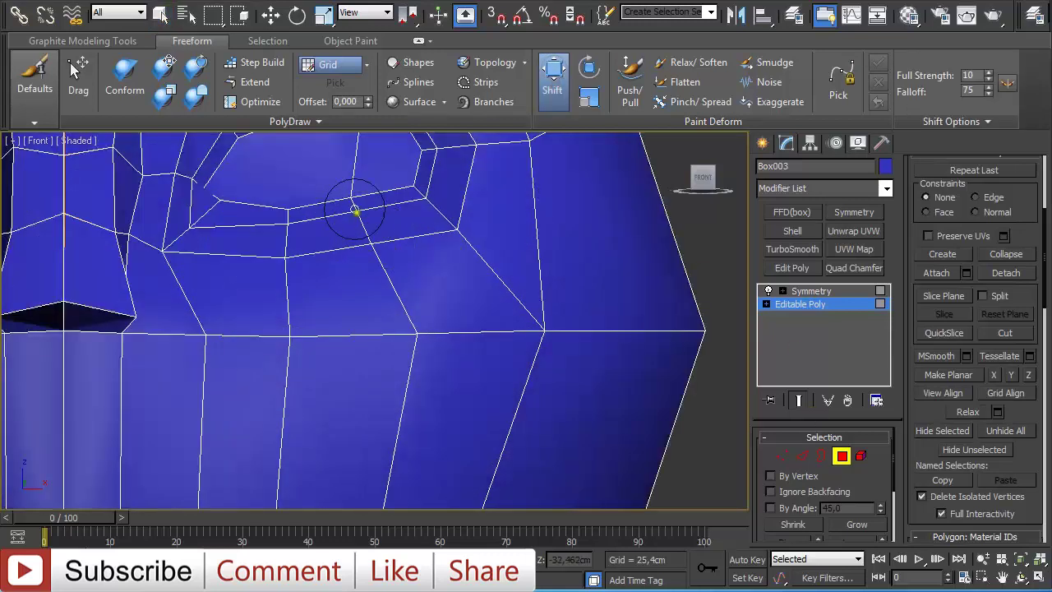
{"action": "mouse_move", "coordinate": [355, 211]}
{"action": "left_mouse_down"}
{"action": "mouse_move", "coordinate": [369, 238]}
{"action": "mouse_move", "coordinate": [230, 205]}
{"action": "mouse_move", "coordinate": [216, 211]}
{"action": "mouse_move", "coordinate": [211, 191]}
{"action": "mouse_move", "coordinate": [222, 182]}
{"action": "left_mouse_up"}
{"action": "scroll", "coordinate": [308, 174], "scroll_direction": "down", "scroll_amount": 2}
{"action": "middle_click_drag", "start_coordinate": [308, 175], "coordinate": [310, 242]}
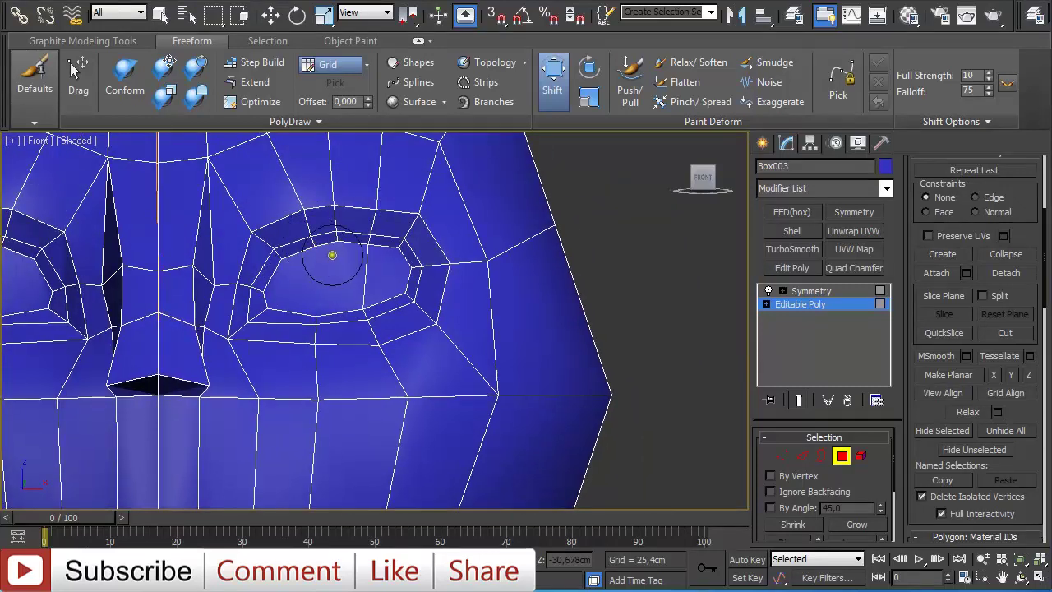
{"action": "scroll", "coordinate": [334, 254], "scroll_direction": "down", "scroll_amount": 5}
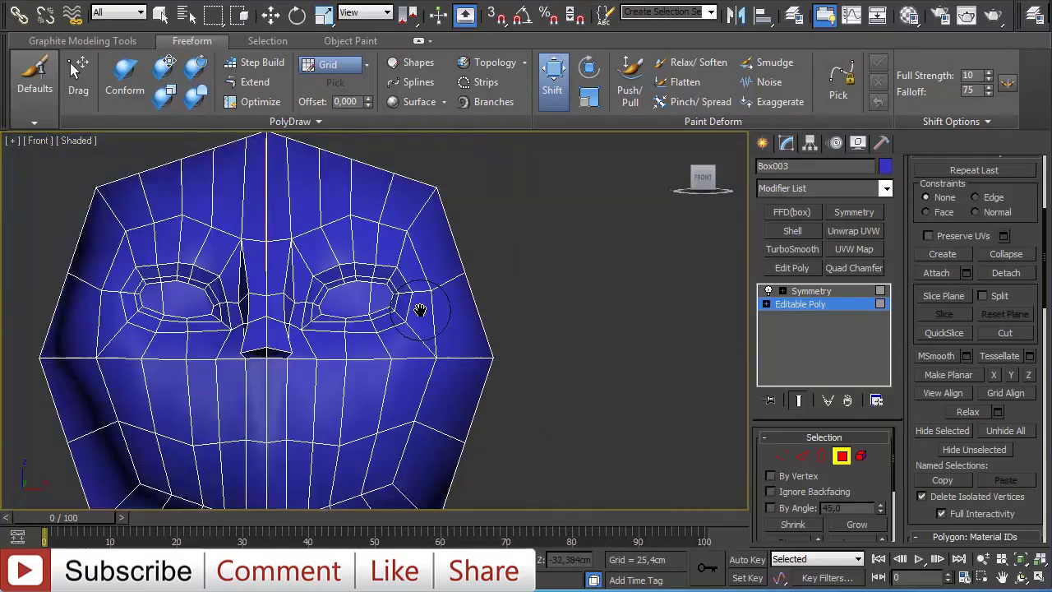
- Shift the vertices at the eye's upper outer corner to smooth the socket outline
{"action": "key", "text": "w"}
{"action": "scroll", "coordinate": [375, 317], "scroll_direction": "up", "scroll_amount": 3}
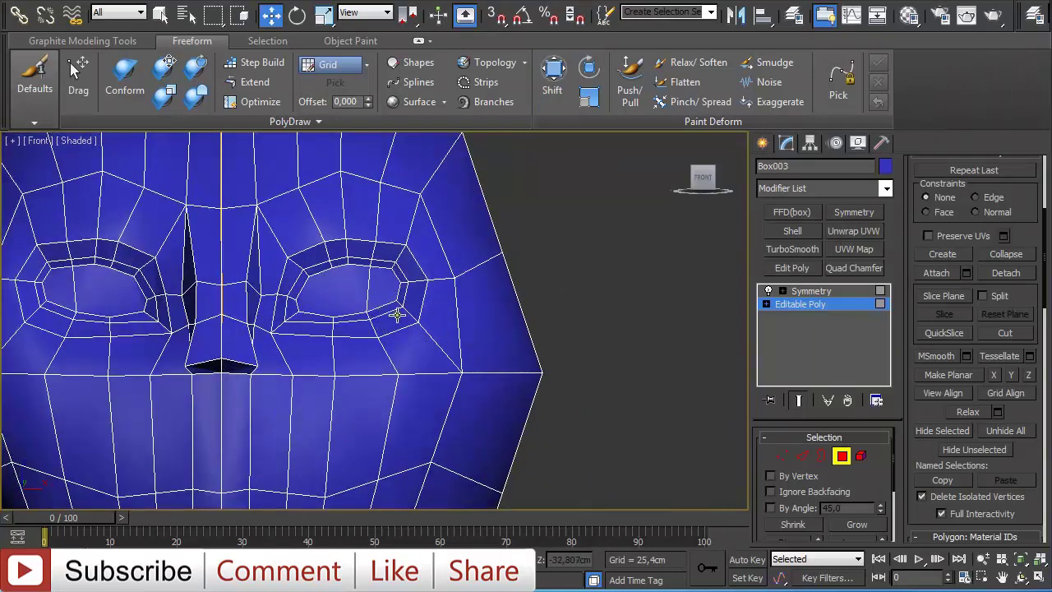
{"action": "left_click", "coordinate": [554, 83]}
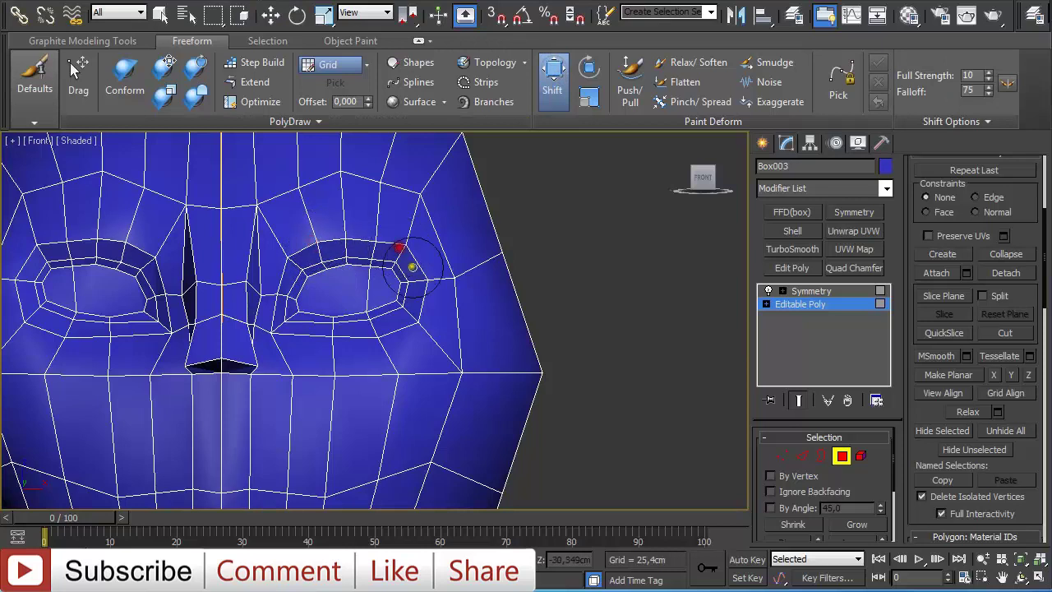
{"action": "scroll", "coordinate": [377, 298], "scroll_direction": "down", "scroll_amount": 3}
- Cut the upper lip outline from the mouth corner vertex across the vertical edges to the face's centre line
{"action": "middle_click_drag", "start_coordinate": [383, 366], "coordinate": [386, 282]}
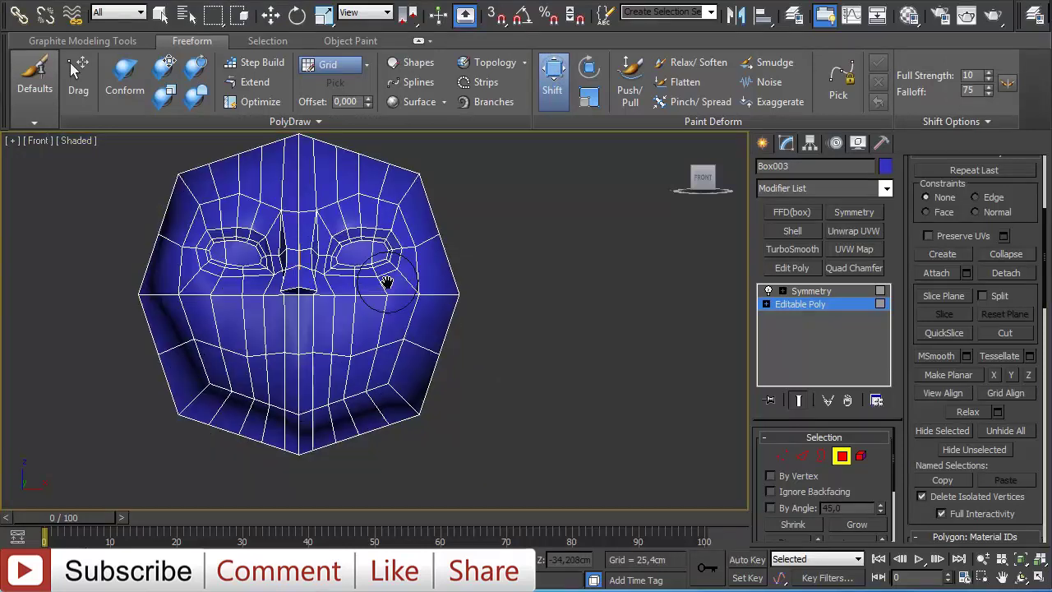
{"action": "scroll", "coordinate": [387, 282], "scroll_direction": "up", "scroll_amount": 4}
{"action": "key", "text": "w"}
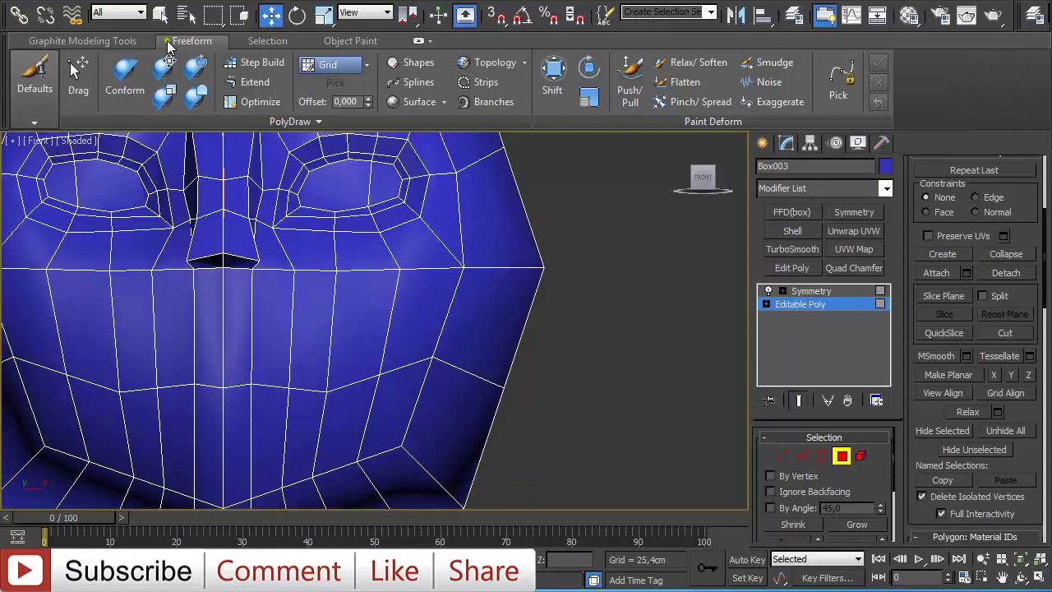
{"action": "left_click", "coordinate": [119, 41]}
{"action": "key", "text": "1"}
{"action": "right_click", "coordinate": [405, 376]}
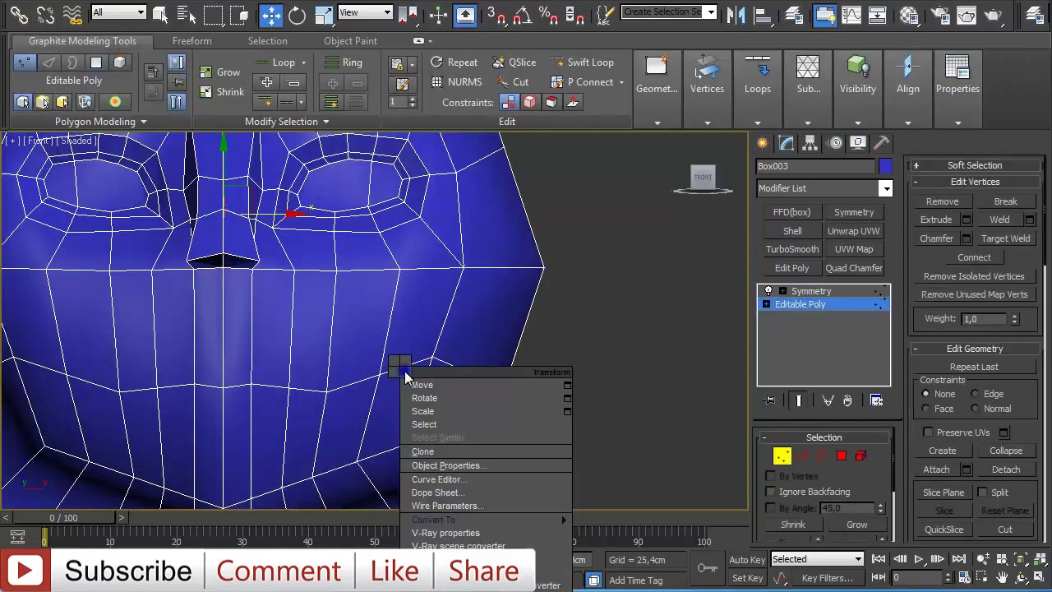
{"action": "left_click", "coordinate": [380, 213]}
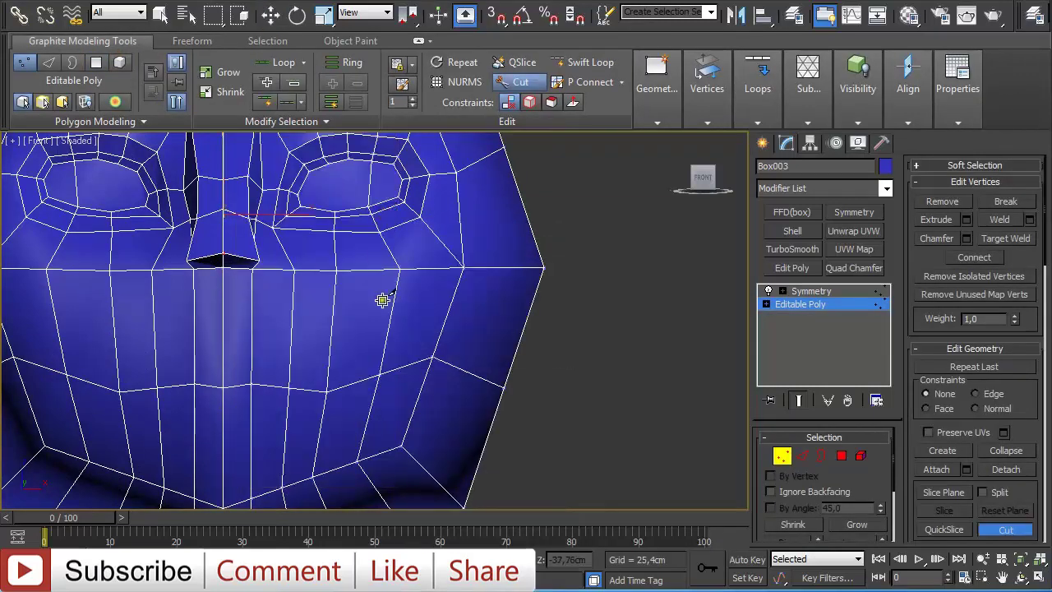
{"action": "left_click", "coordinate": [326, 390]}
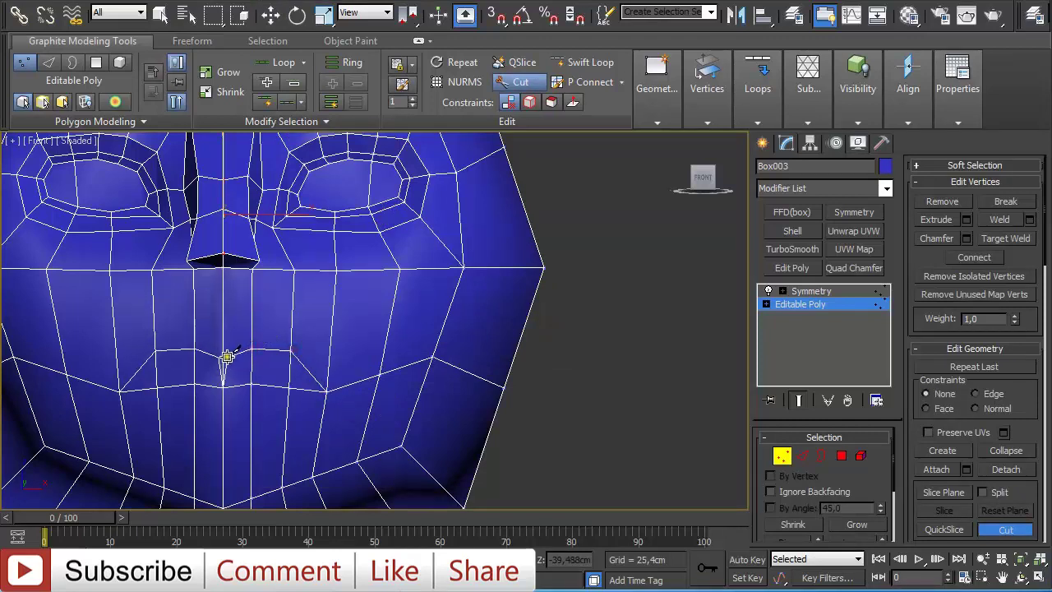
{"action": "left_click", "coordinate": [228, 356]}
- Cut the lower lip outline from the mouth corner across the vertical edges below it to the centre line
{"action": "left_click", "coordinate": [326, 392]}
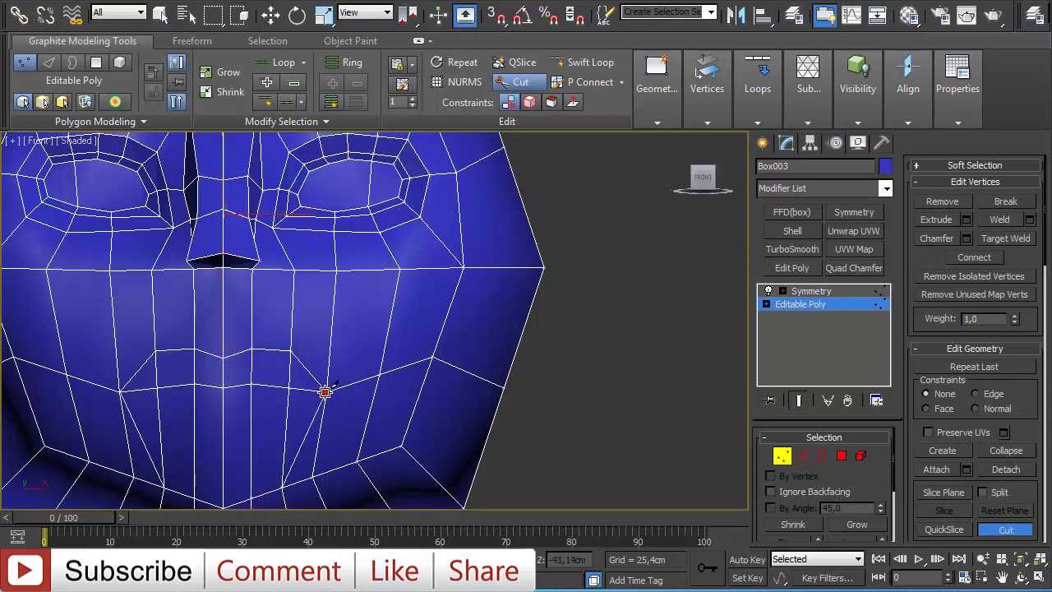
{"action": "left_click", "coordinate": [286, 425]}
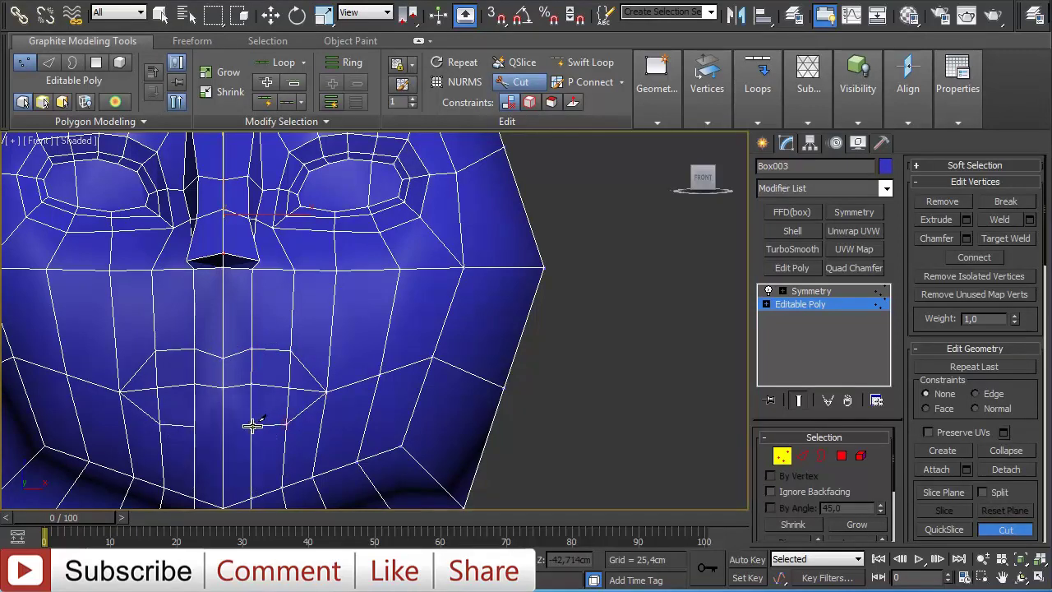
{"action": "left_click", "coordinate": [252, 426]}
{"action": "left_click", "coordinate": [225, 424]}
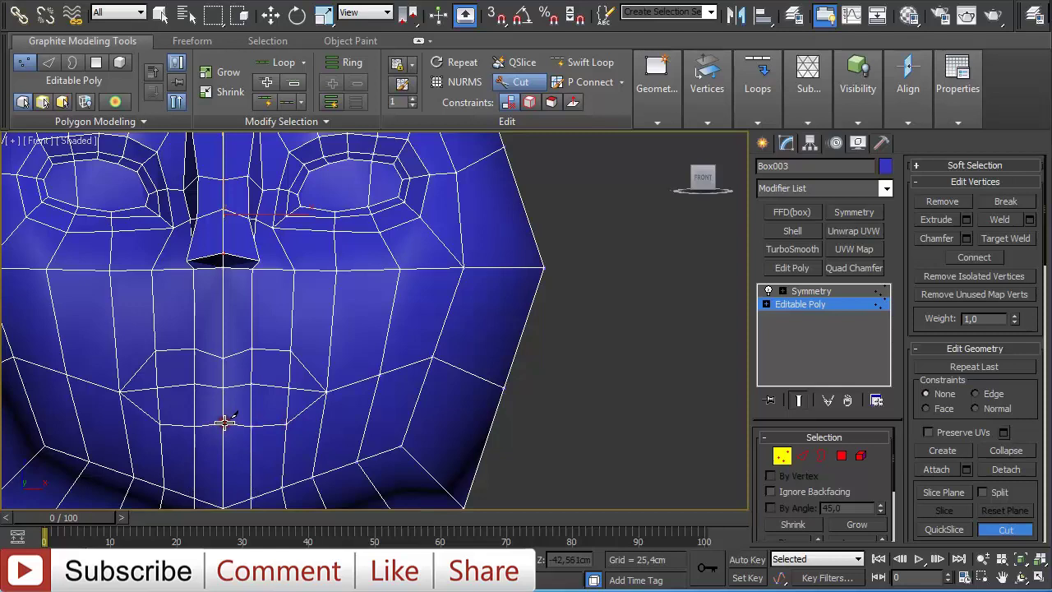
{"action": "key", "text": "w"}
- Cut a second, wider loop around the mouth, from the centre line below the nose around the mouth corner to the centre below the lower lip
{"action": "scroll", "coordinate": [338, 386], "scroll_direction": "up", "scroll_amount": 3}
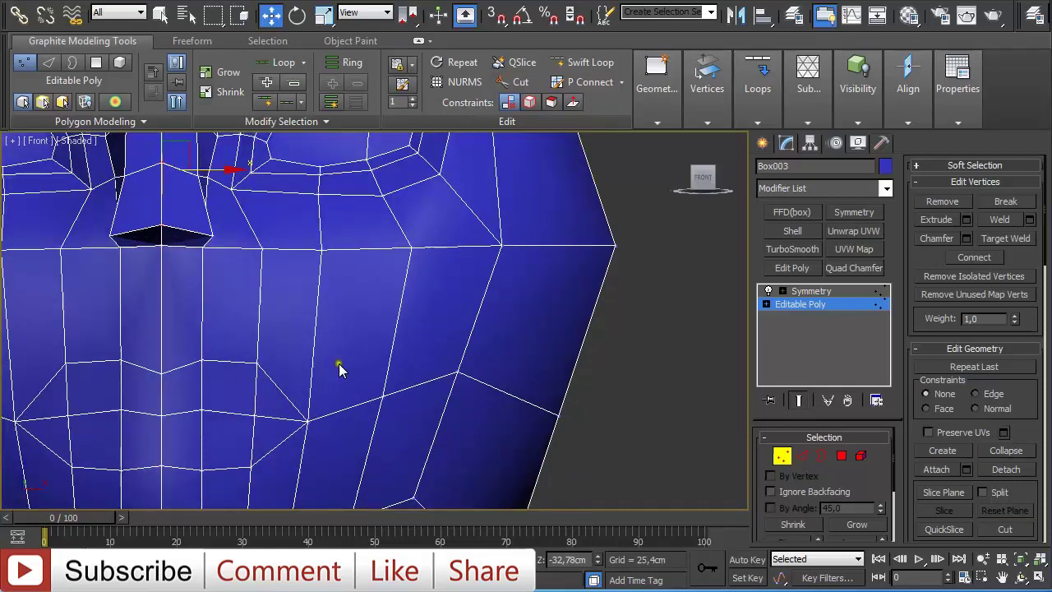
{"action": "scroll", "coordinate": [326, 339], "scroll_direction": "down", "scroll_amount": 3}
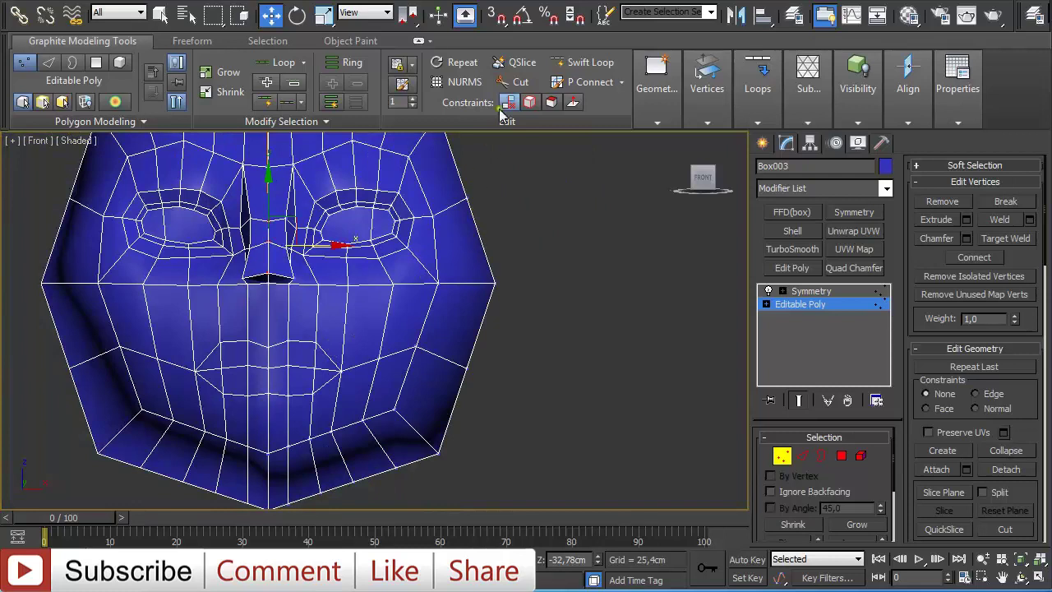
{"action": "right_click", "coordinate": [422, 306]}
{"action": "left_click", "coordinate": [403, 146]}
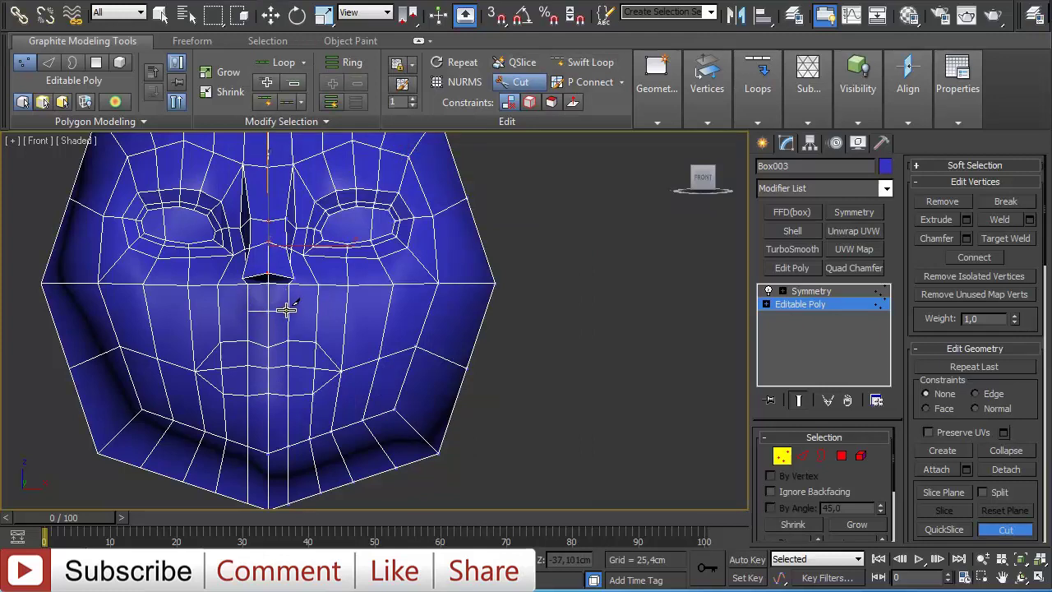
{"action": "left_click", "coordinate": [317, 311]}
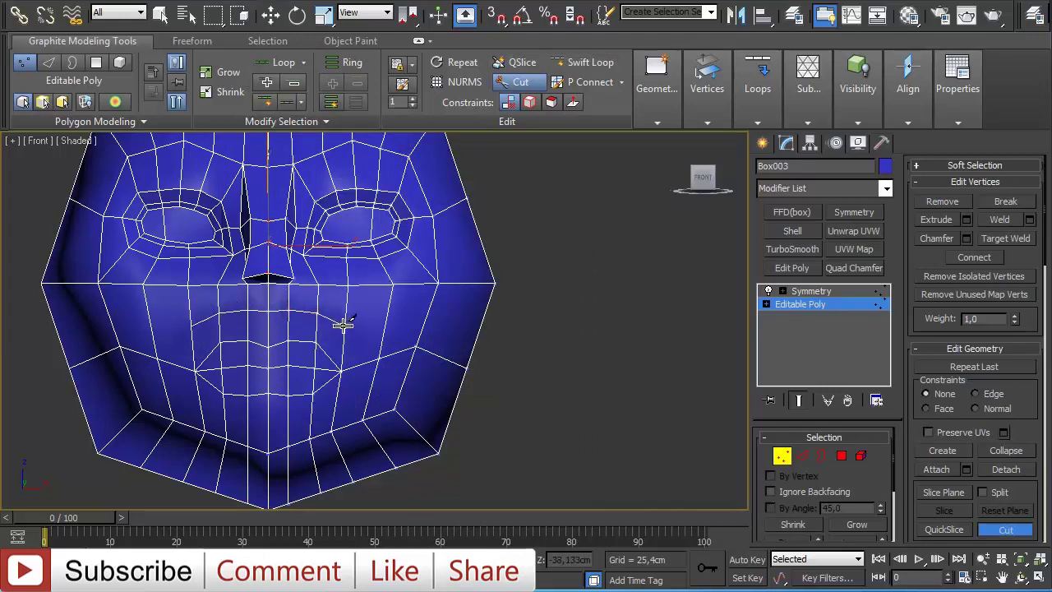
{"action": "left_click", "coordinate": [345, 327]}
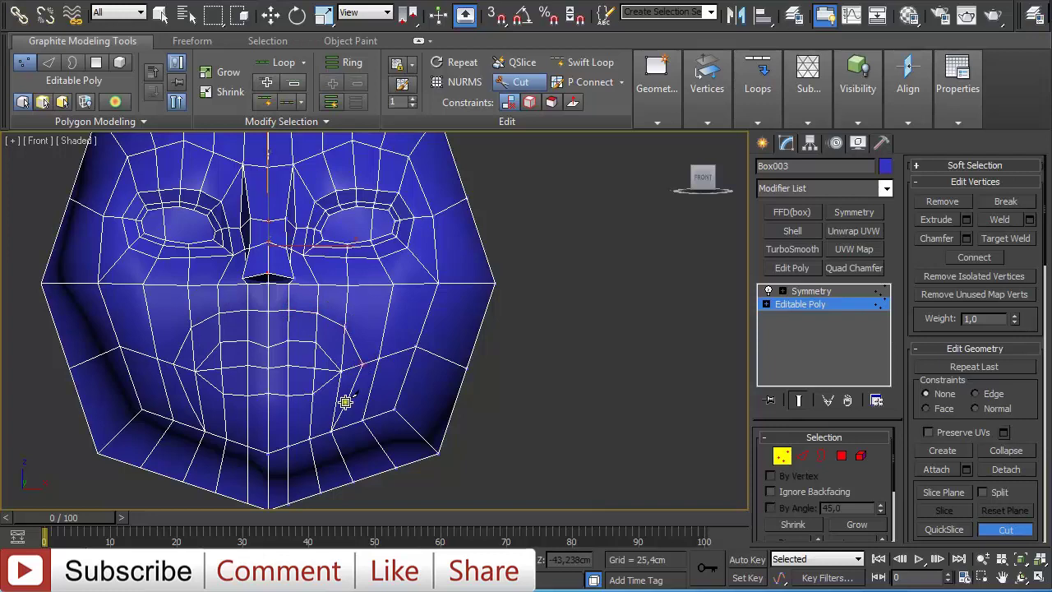
{"action": "left_click", "coordinate": [336, 404]}
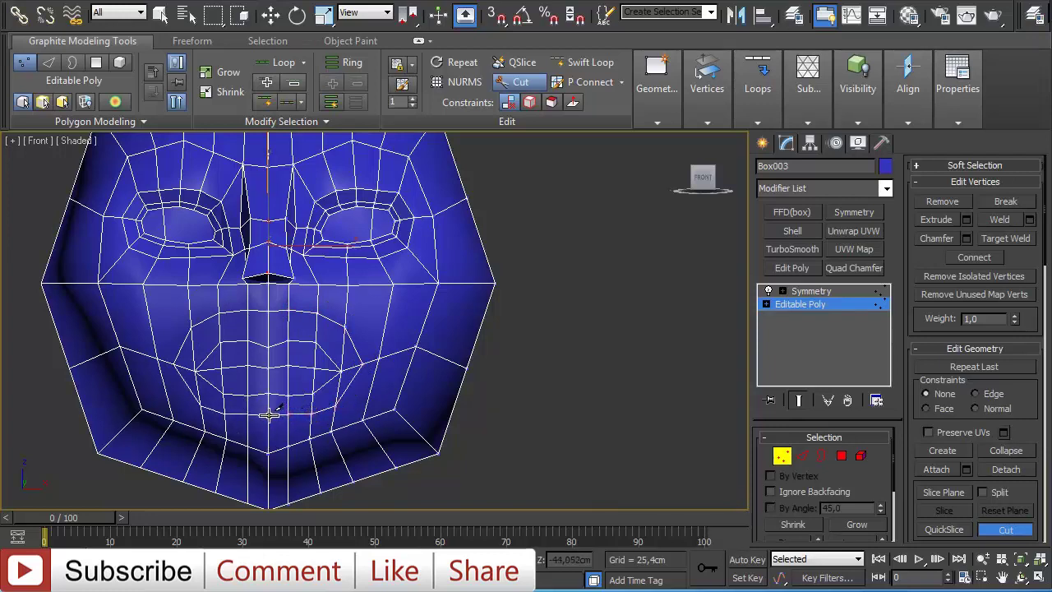
{"action": "left_click", "coordinate": [269, 415]}
{"action": "key", "text": "w"}
- Extrude the polygon on the underside of the nose by 1.663 cm and move it slightly outward from the centre line
{"action": "left_click", "coordinate": [843, 458]}
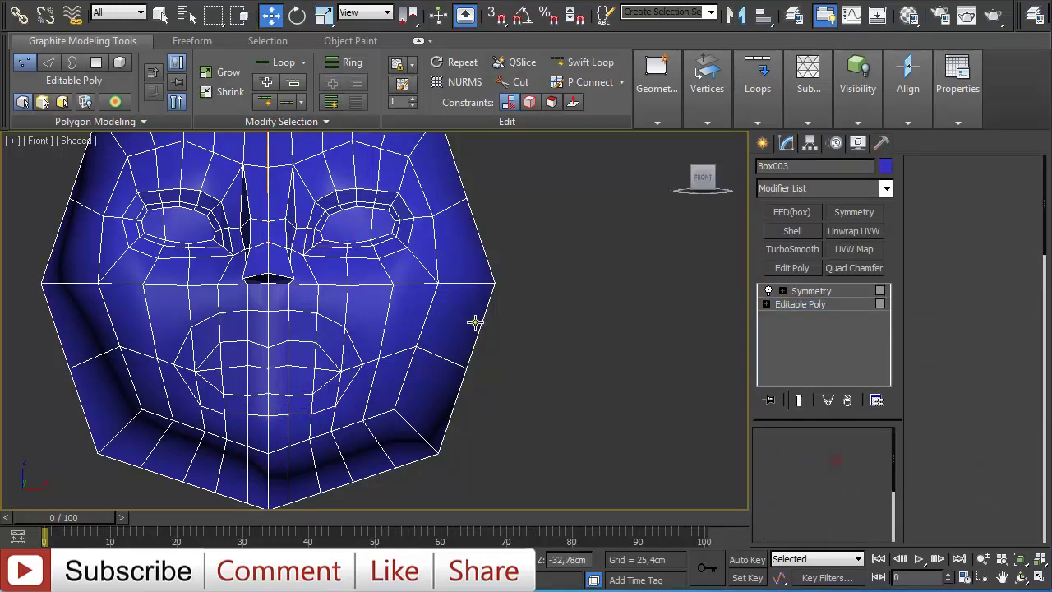
{"action": "scroll", "coordinate": [474, 322], "scroll_direction": "up", "scroll_amount": 4}
{"action": "left_click", "coordinate": [191, 238]}
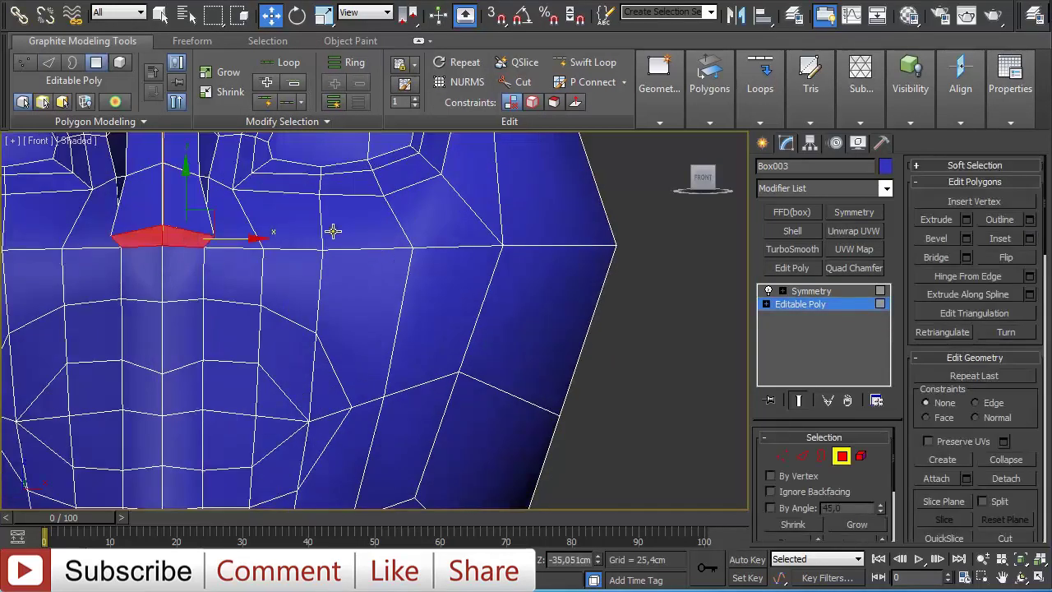
{"action": "middle_click_drag", "start_coordinate": [383, 296], "coordinate": [403, 246], "text": "alt"}
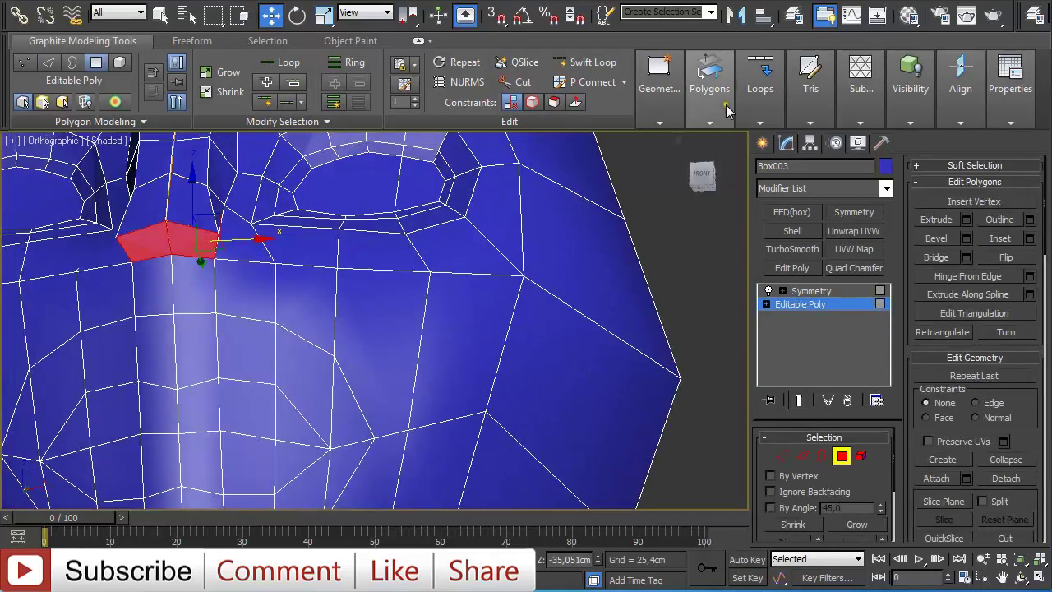
{"action": "left_click", "coordinate": [712, 123]}
{"action": "left_click", "coordinate": [635, 142], "text": "shift"}
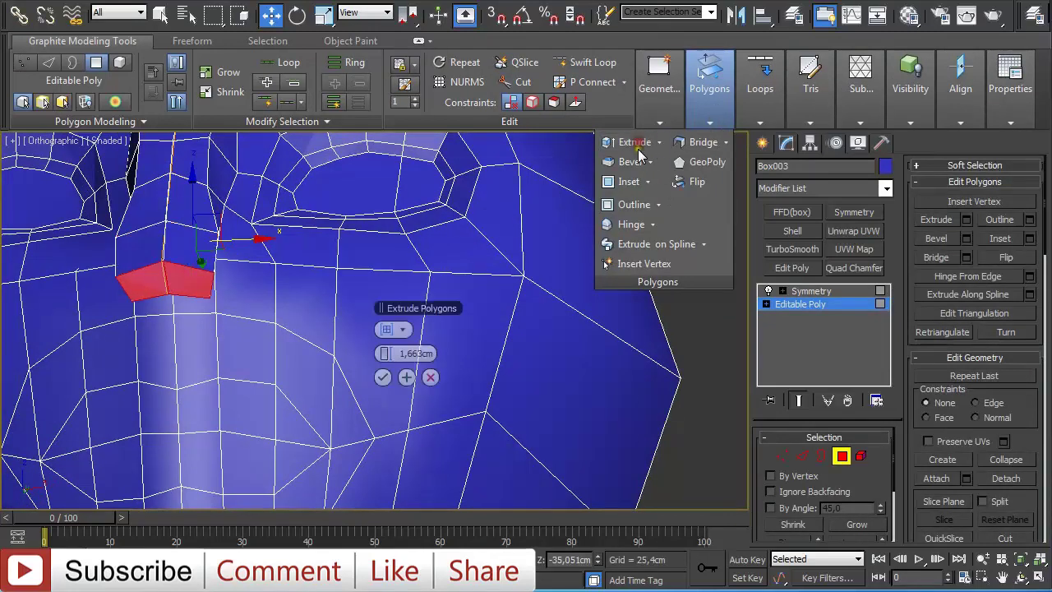
{"action": "left_click", "coordinate": [383, 377]}
{"action": "left_click_drag", "start_coordinate": [248, 281], "coordinate": [252, 275]}
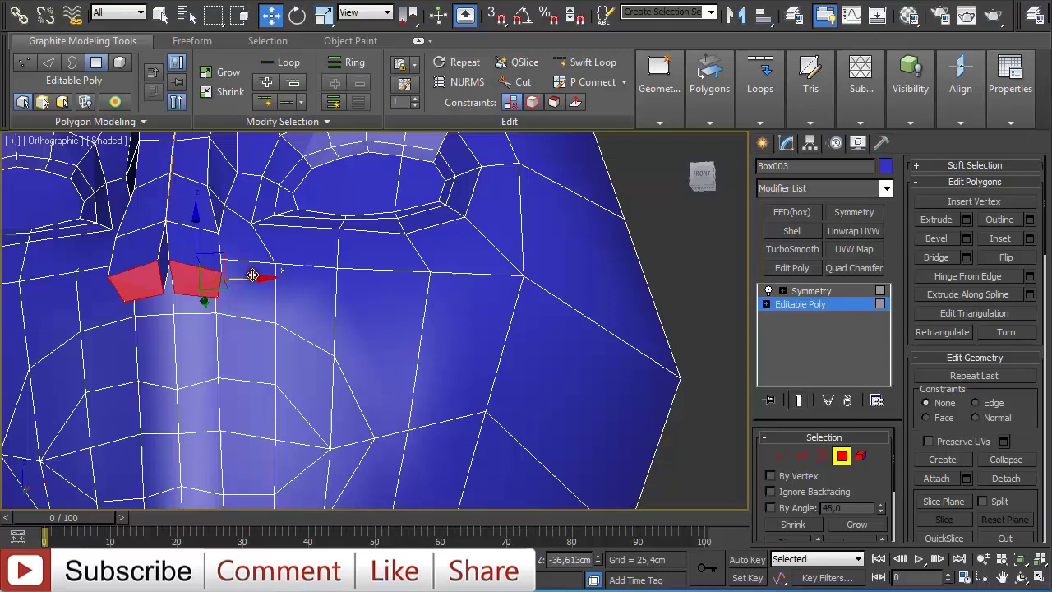
- Select the inner side polygon of the nose extrusion at the centre gap and delete it
{"action": "middle_click_drag", "start_coordinate": [262, 290], "coordinate": [299, 277], "text": "alt"}
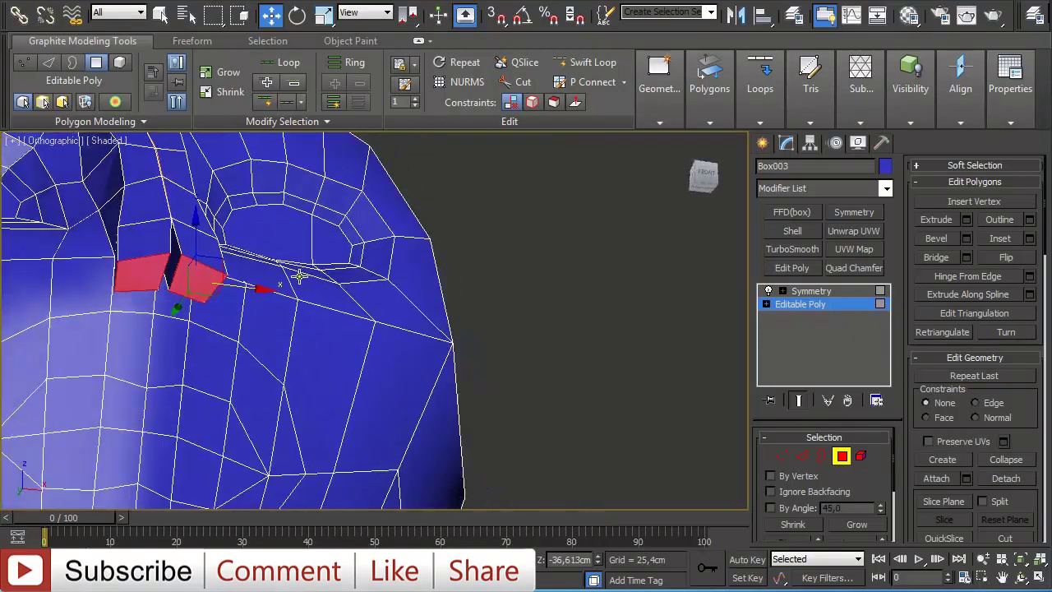
{"action": "left_click", "coordinate": [175, 262]}
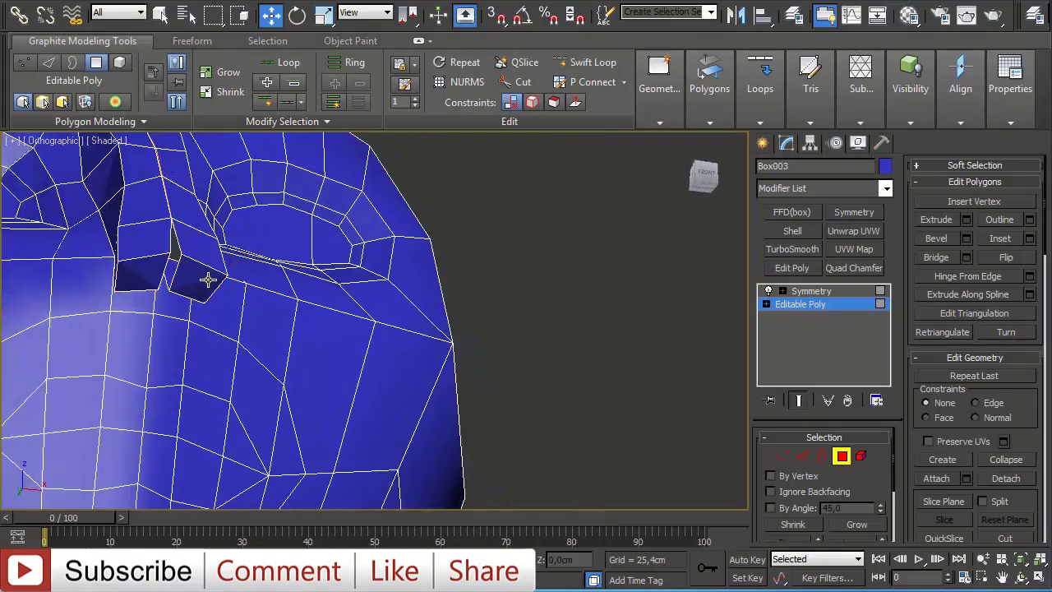
{"action": "scroll", "coordinate": [207, 277], "scroll_direction": "up", "scroll_amount": 6}
{"action": "middle_click_drag", "start_coordinate": [164, 268], "coordinate": [453, 286]}
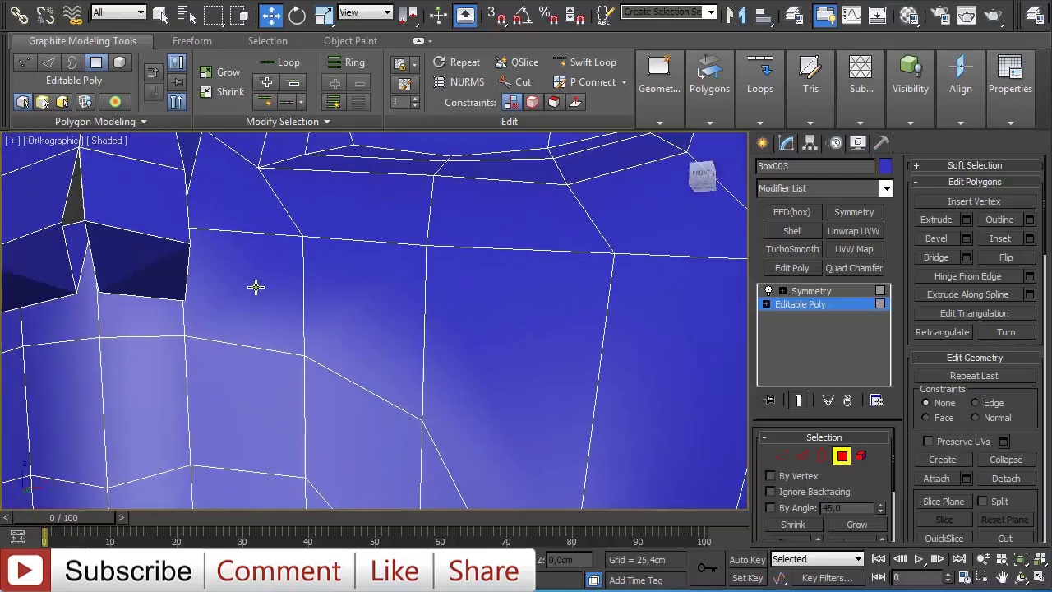
- Delete the rear polygon of the nose extrusion, facing the upper lip
{"action": "middle_click_drag", "start_coordinate": [256, 287], "coordinate": [225, 281], "text": "alt"}
{"action": "left_click", "coordinate": [91, 286]}
{"action": "middle_click_drag", "start_coordinate": [91, 286], "coordinate": [522, 313], "text": "alt"}
{"action": "key", "text": "Delete"}
- Align the inner lower vertices of the nose extrusion with the centre line using snapping in the front view, closing the gap
{"action": "key", "text": "1"}
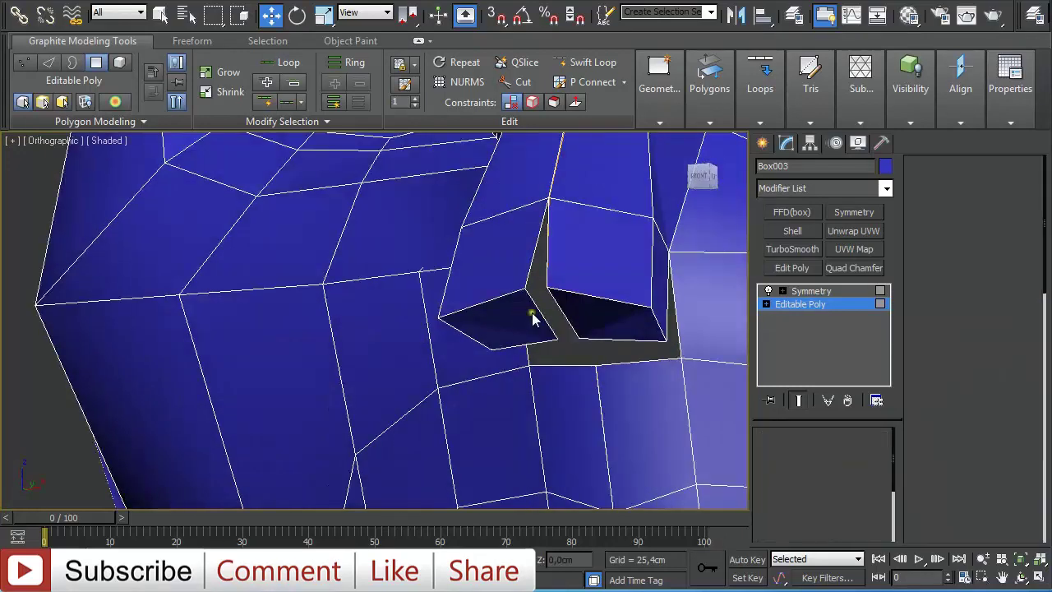
{"action": "left_click", "coordinate": [550, 292]}
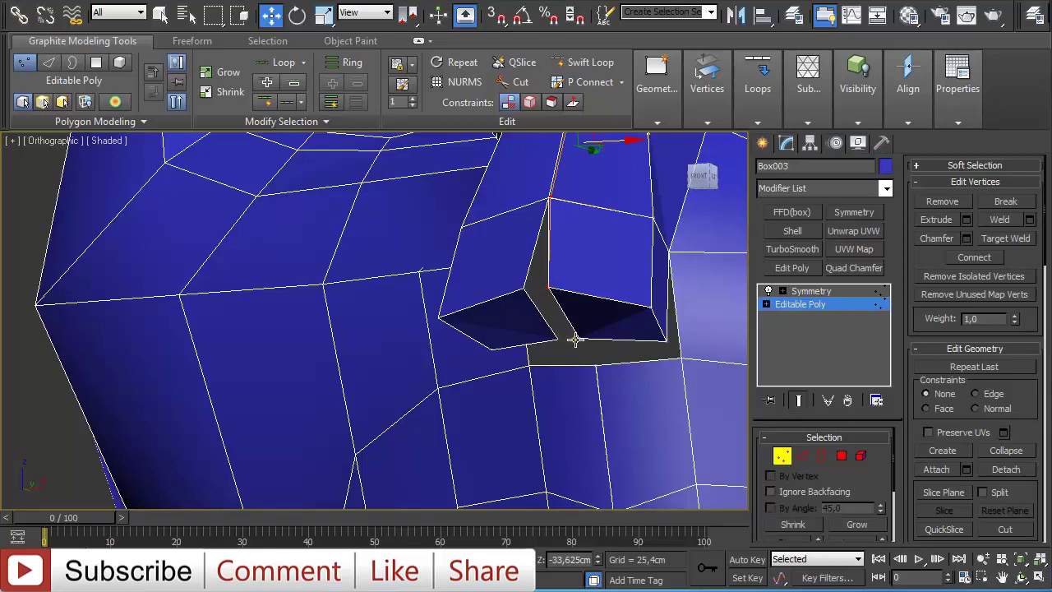
{"action": "left_click_drag", "start_coordinate": [575, 340], "coordinate": [579, 354]}
{"action": "key", "text": "f"}
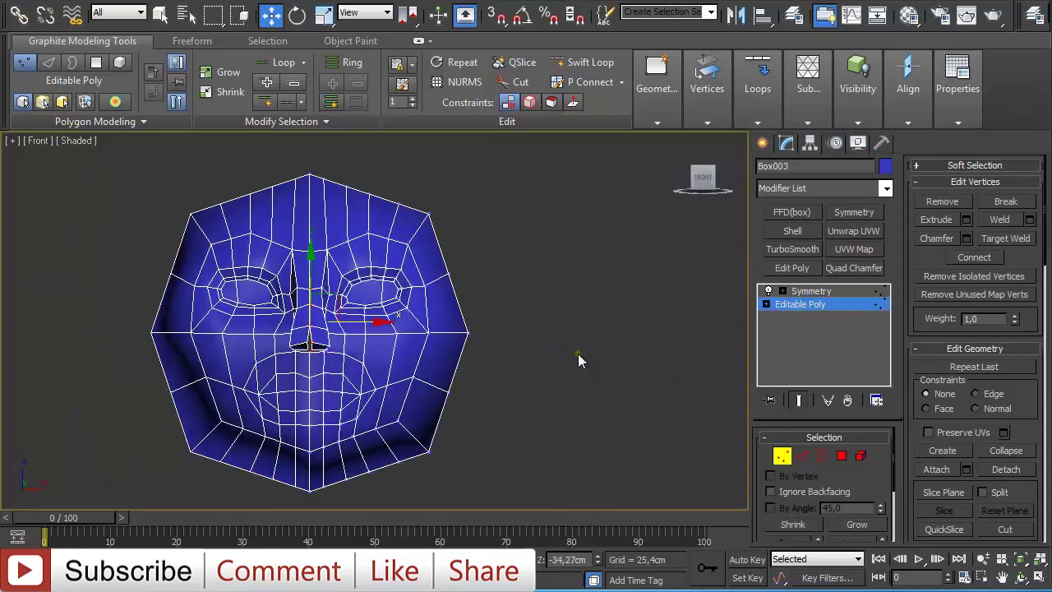
{"action": "key", "text": "s"}
{"action": "scroll", "coordinate": [526, 370], "scroll_direction": "up", "scroll_amount": 5}
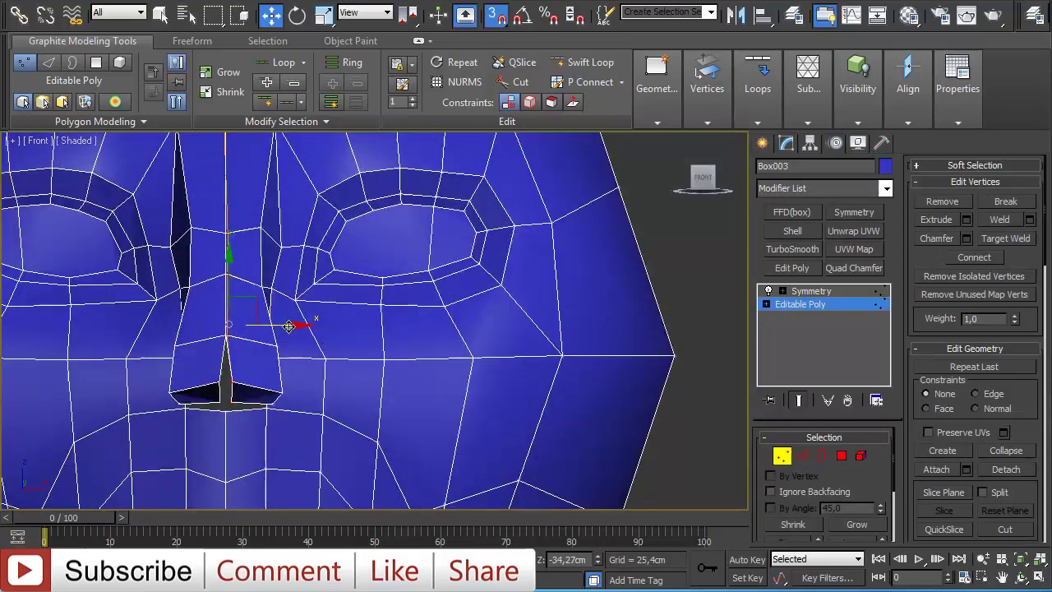
{"action": "left_click_drag", "start_coordinate": [288, 327], "coordinate": [231, 411]}
{"action": "scroll", "coordinate": [252, 410], "scroll_direction": "up", "scroll_amount": 2}
{"action": "middle_click_drag", "start_coordinate": [251, 409], "coordinate": [252, 404]}
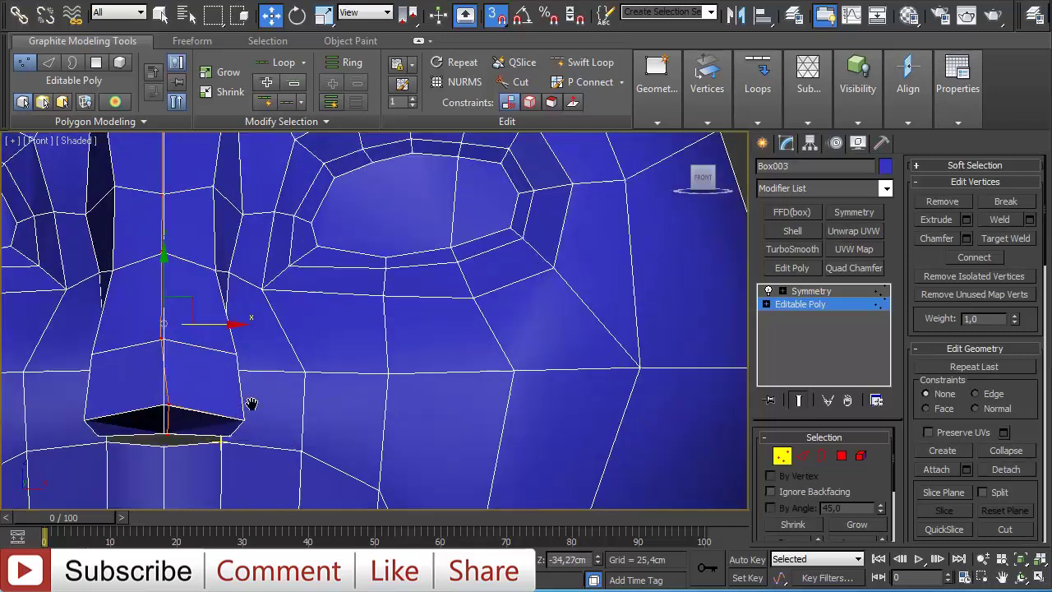
{"action": "left_click", "coordinate": [169, 404]}
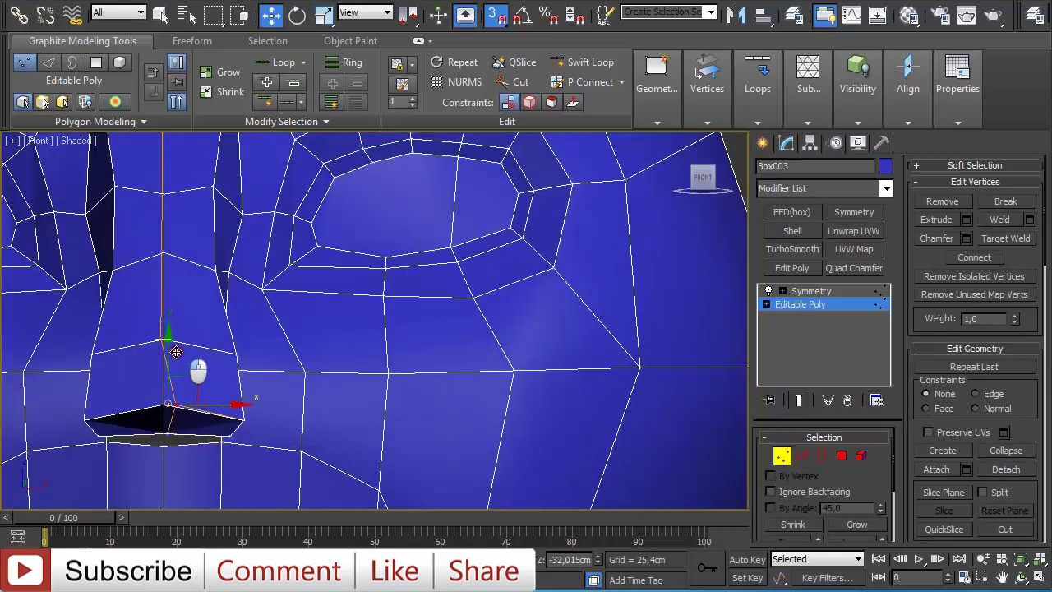
- Target-weld the rear vertices of the nose underside to the face vertices just behind them above the upper lip
{"action": "mouse_move", "coordinate": [176, 369]}
{"action": "middle_mouse_down", "text": "alt"}
{"action": "mouse_move", "coordinate": [206, 369]}
{"action": "mouse_move", "coordinate": [183, 380]}
{"action": "middle_mouse_up", "text": "alt"}
{"action": "right_click", "coordinate": [259, 383]}
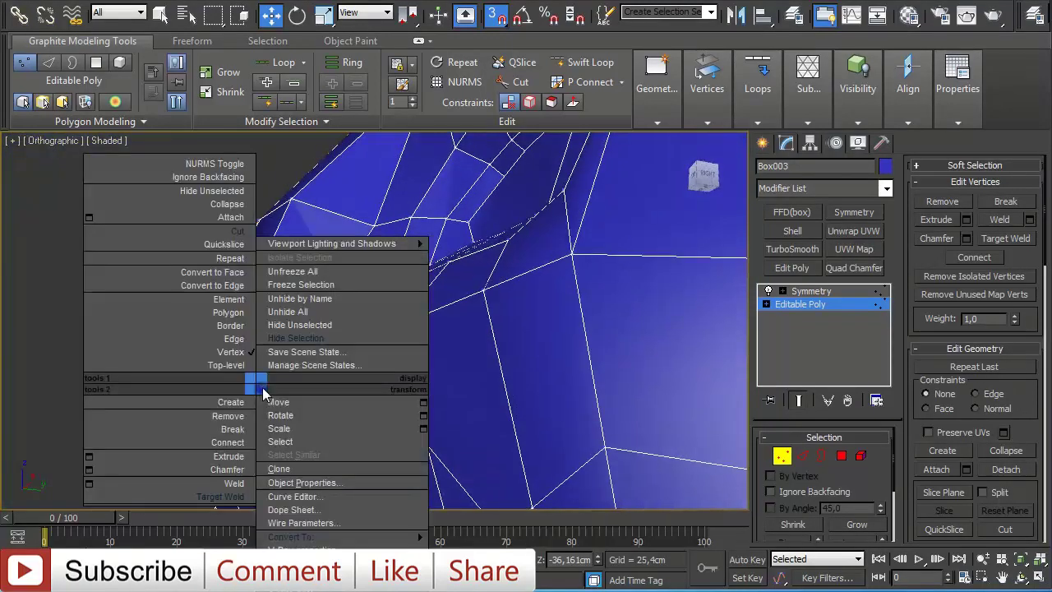
{"action": "left_click", "coordinate": [232, 484]}
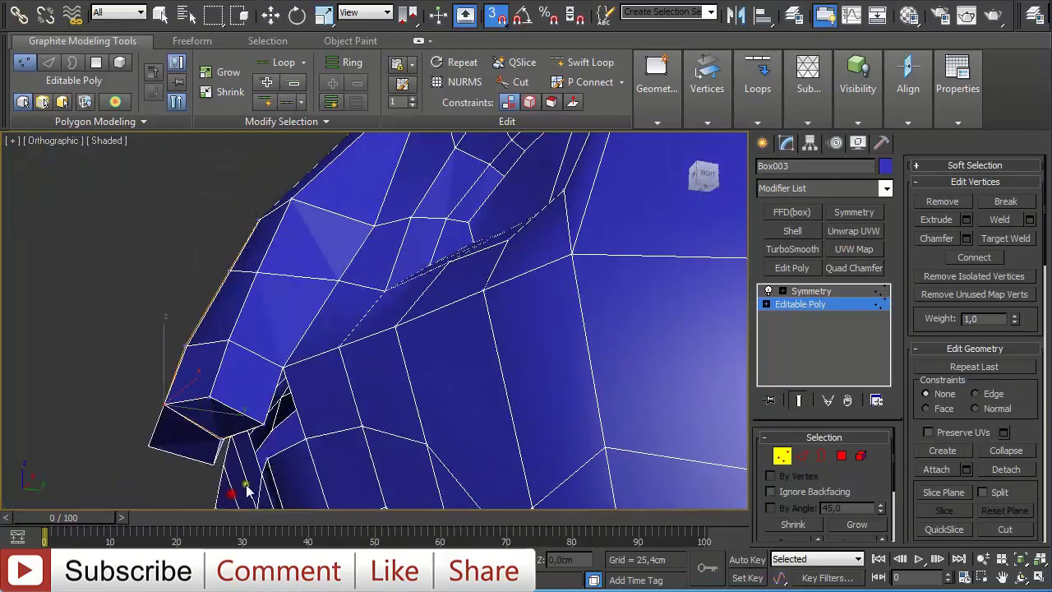
{"action": "left_click", "coordinate": [306, 440]}
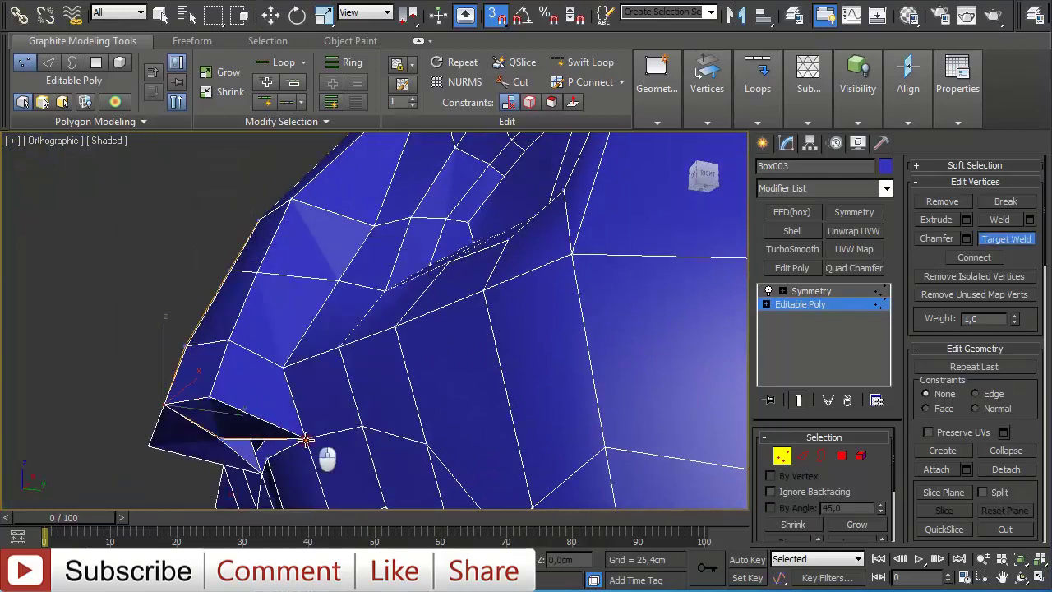
{"action": "left_click", "coordinate": [267, 462]}
{"action": "key", "text": "w"}
{"action": "middle_click_drag", "start_coordinate": [267, 455], "coordinate": [368, 403], "text": "alt"}
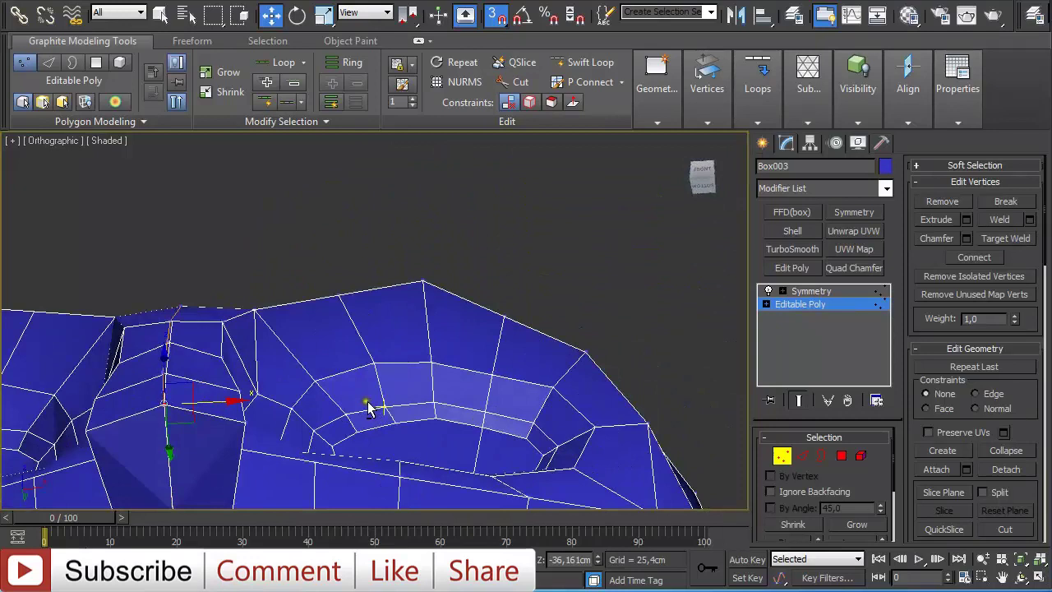
{"action": "scroll", "coordinate": [365, 402], "scroll_direction": "down", "scroll_amount": 2}
{"action": "right_click", "coordinate": [413, 319]}
{"action": "left_click", "coordinate": [394, 351]}
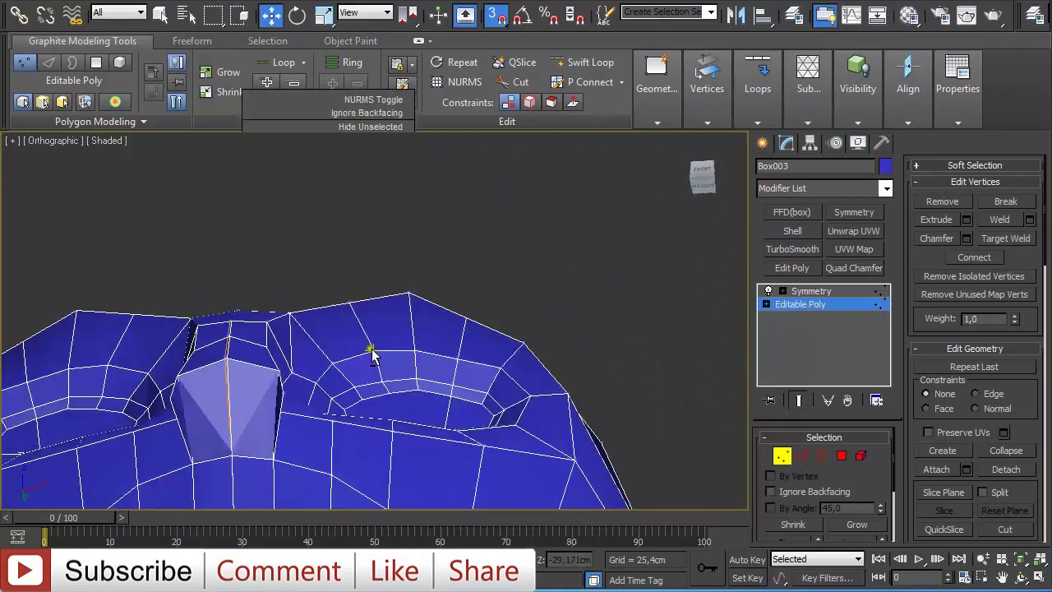
{"action": "middle_click_drag", "start_coordinate": [469, 242], "coordinate": [445, 220], "text": "alt"}
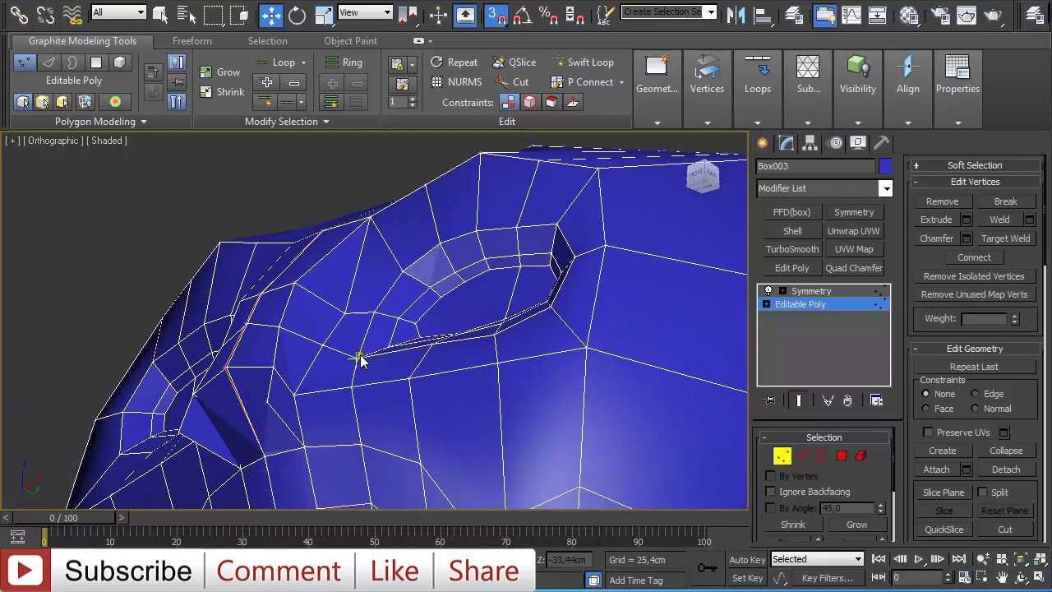
{"action": "left_click", "coordinate": [312, 376]}
{"action": "scroll", "coordinate": [315, 387], "scroll_direction": "up", "scroll_amount": 2}
{"action": "middle_click_drag", "start_coordinate": [315, 386], "coordinate": [421, 270]}
{"action": "right_click", "coordinate": [414, 265]}
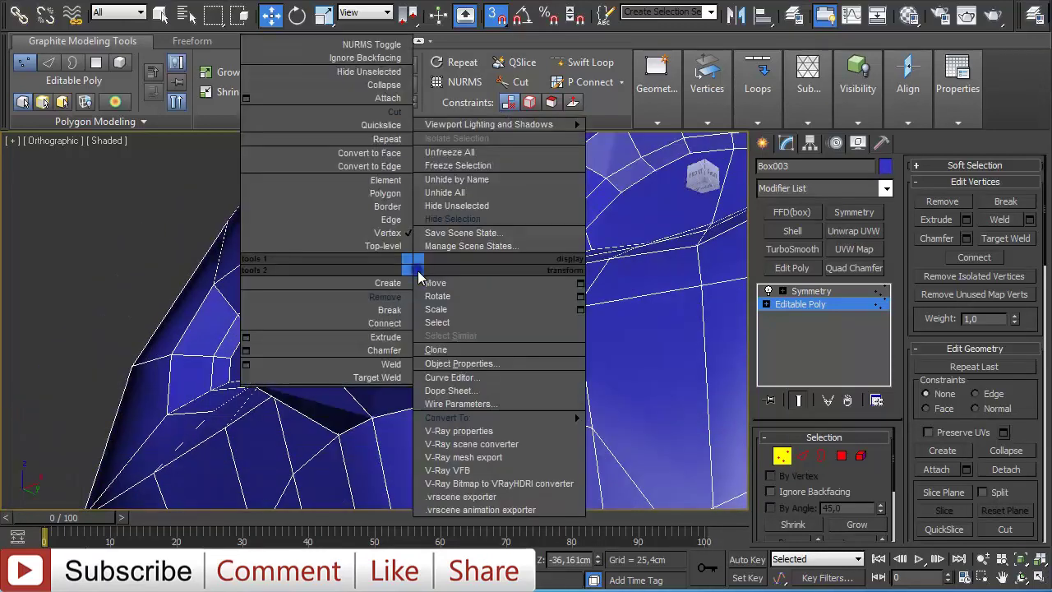
{"action": "left_click", "coordinate": [84, 245]}
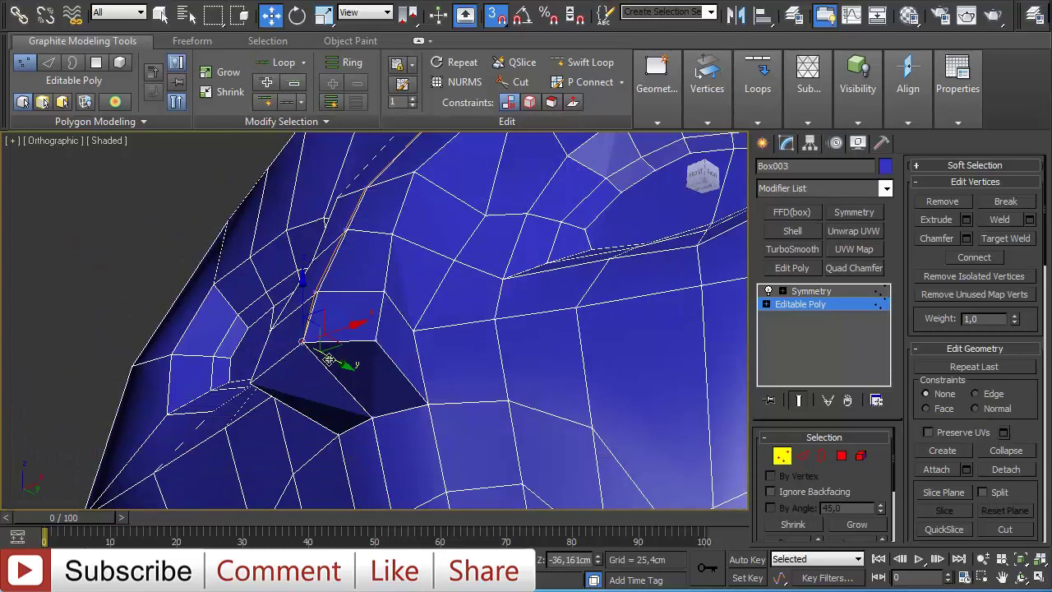
- Select the edge ring running around the side and underside of the nose and connect it with a new edge loop
{"action": "key", "text": "2"}
{"action": "left_click", "coordinate": [398, 367]}
{"action": "left_click", "coordinate": [398, 310], "text": "shift"}
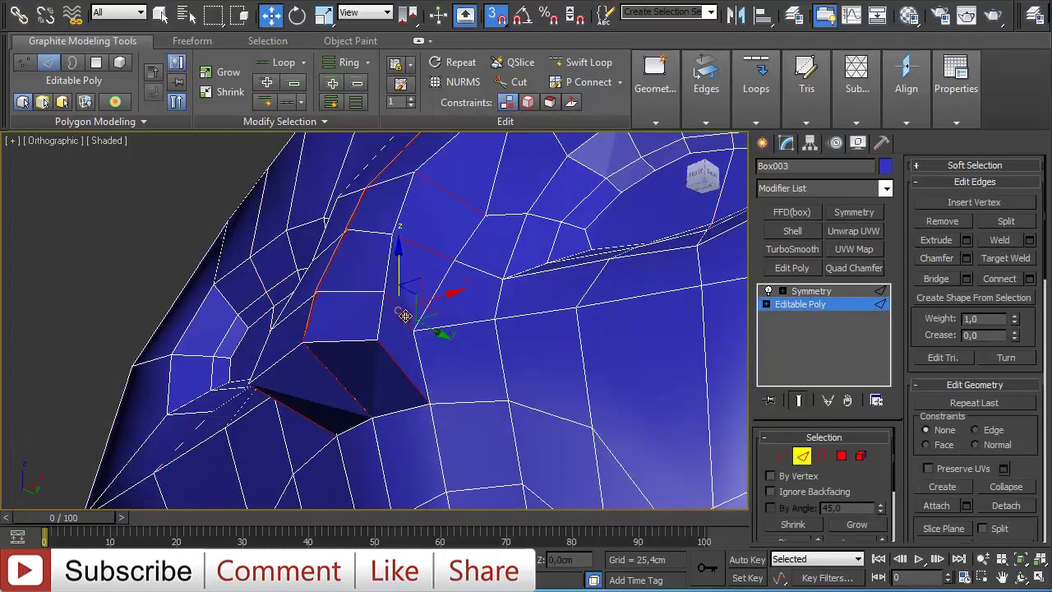
{"action": "middle_click_drag", "start_coordinate": [403, 306], "coordinate": [404, 301], "text": "alt"}
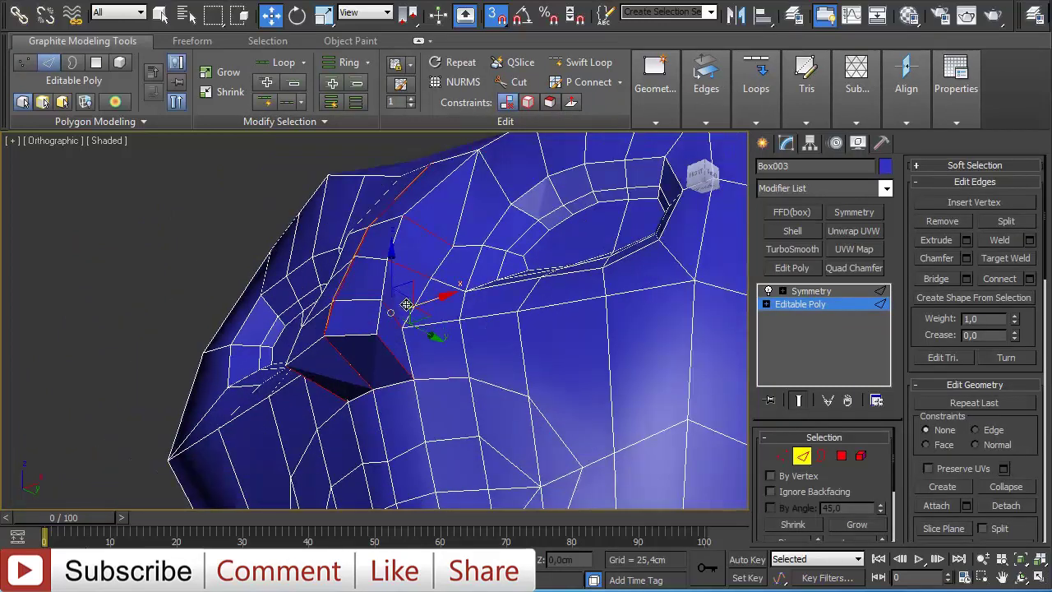
{"action": "key", "text": "ctrl+shift+e"}
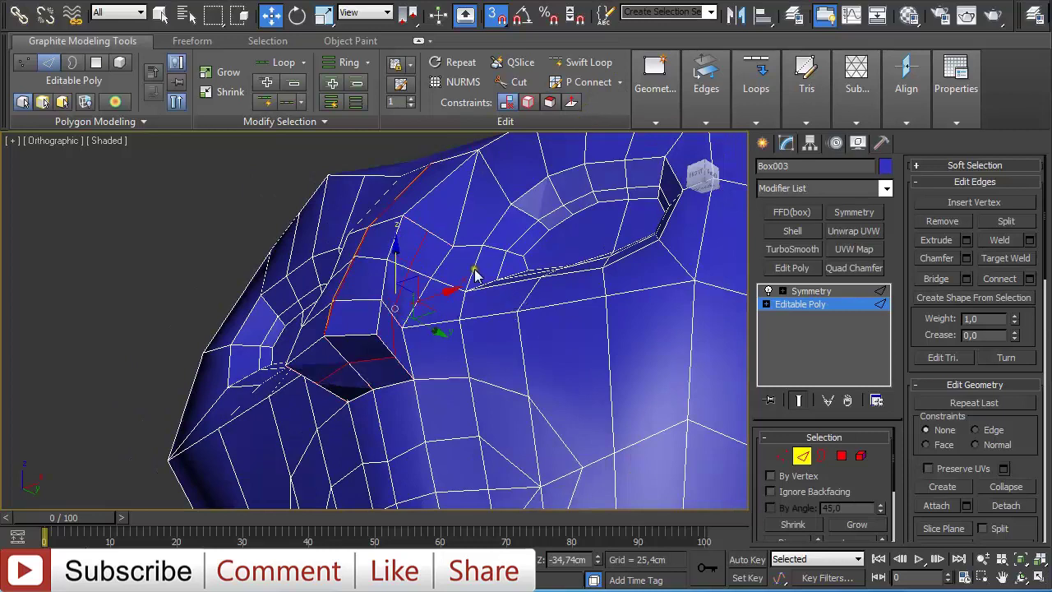
- Cut two crossing diagonals on one half of the nose underside, linking opposite corners through a point on the middle edge
{"action": "middle_click_drag", "start_coordinate": [428, 298], "coordinate": [436, 241], "text": "alt"}
{"action": "scroll", "coordinate": [440, 316], "scroll_direction": "up", "scroll_amount": 5}
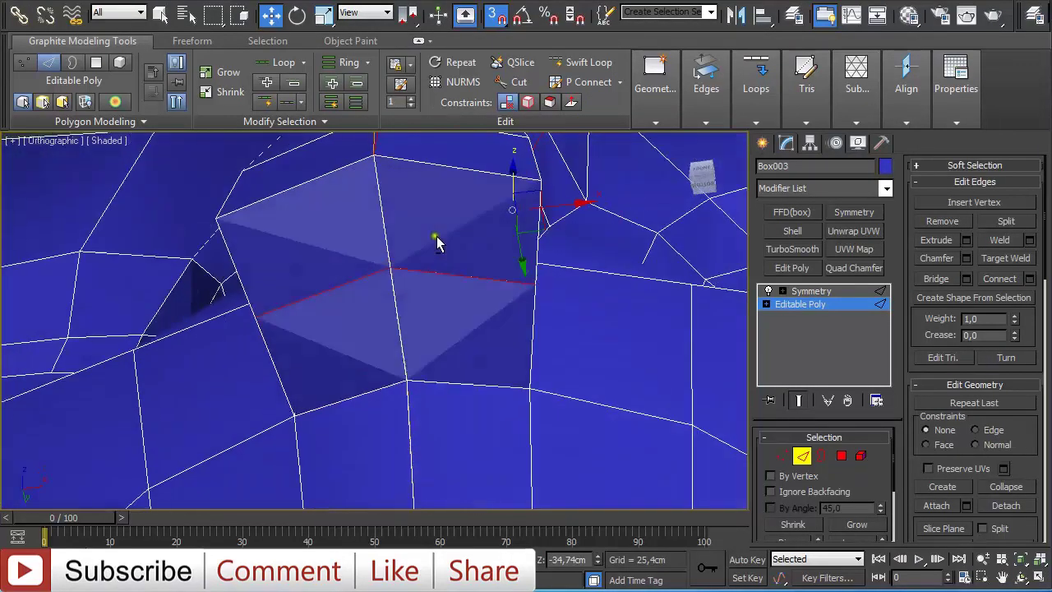
{"action": "left_click", "coordinate": [783, 456]}
{"action": "right_click", "coordinate": [463, 313]}
{"action": "left_click", "coordinate": [444, 159]}
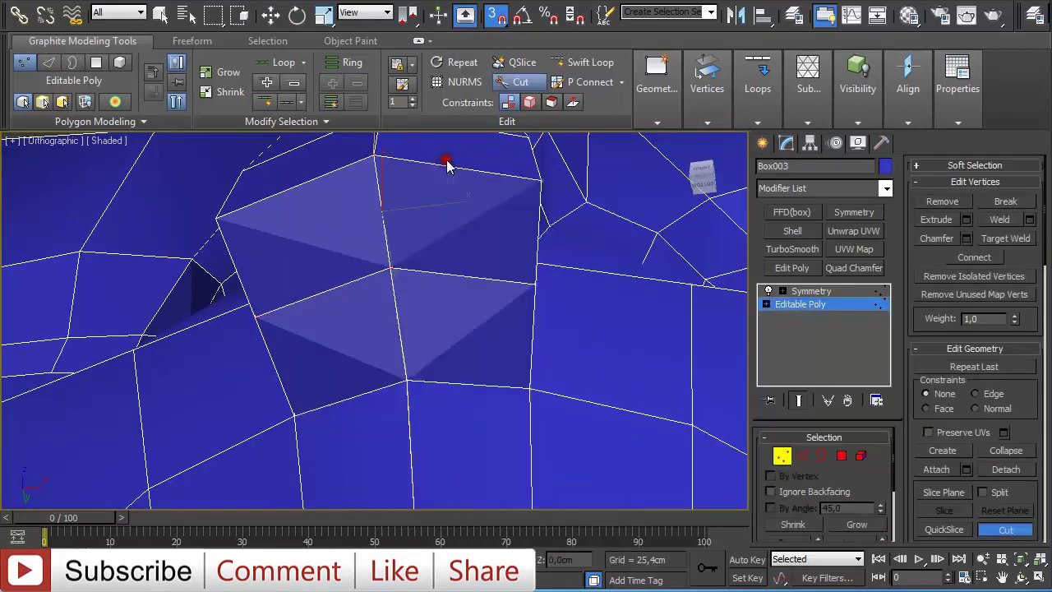
{"action": "left_click", "coordinate": [408, 382]}
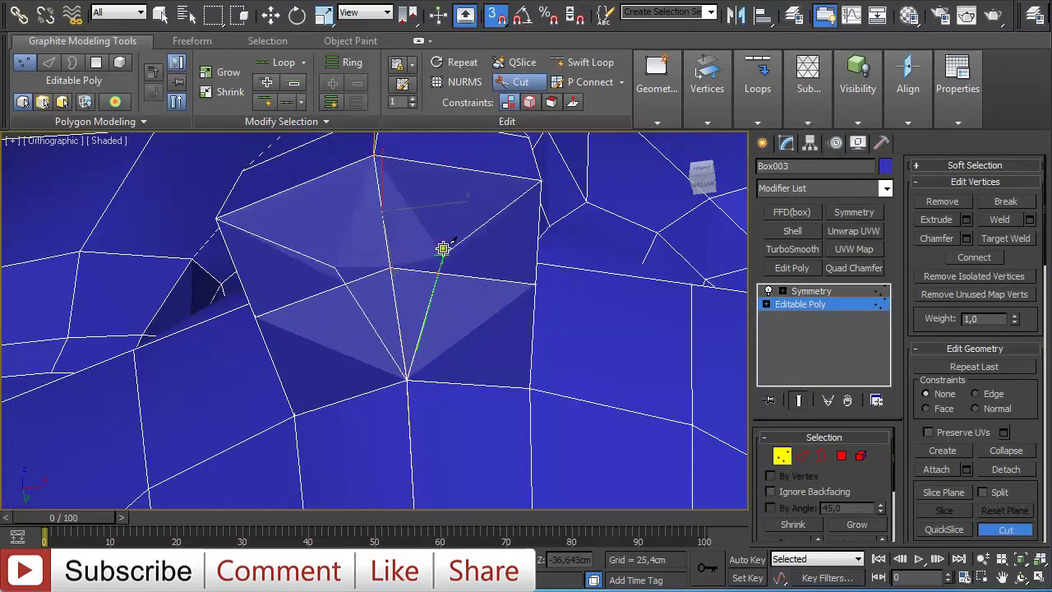
{"action": "left_click", "coordinate": [459, 278]}
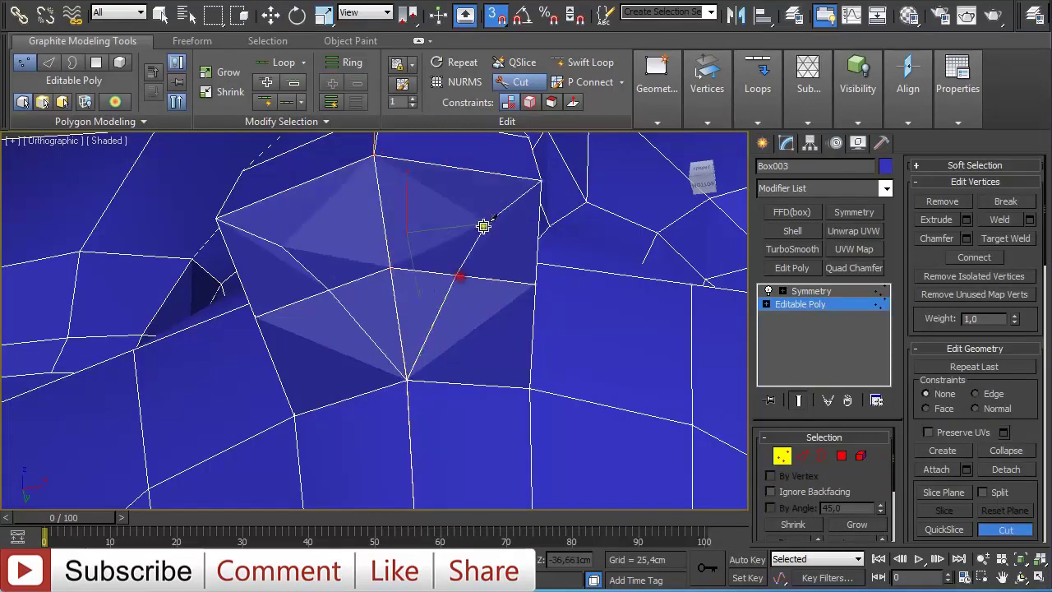
{"action": "left_click", "coordinate": [540, 179]}
{"action": "left_click", "coordinate": [376, 156]}
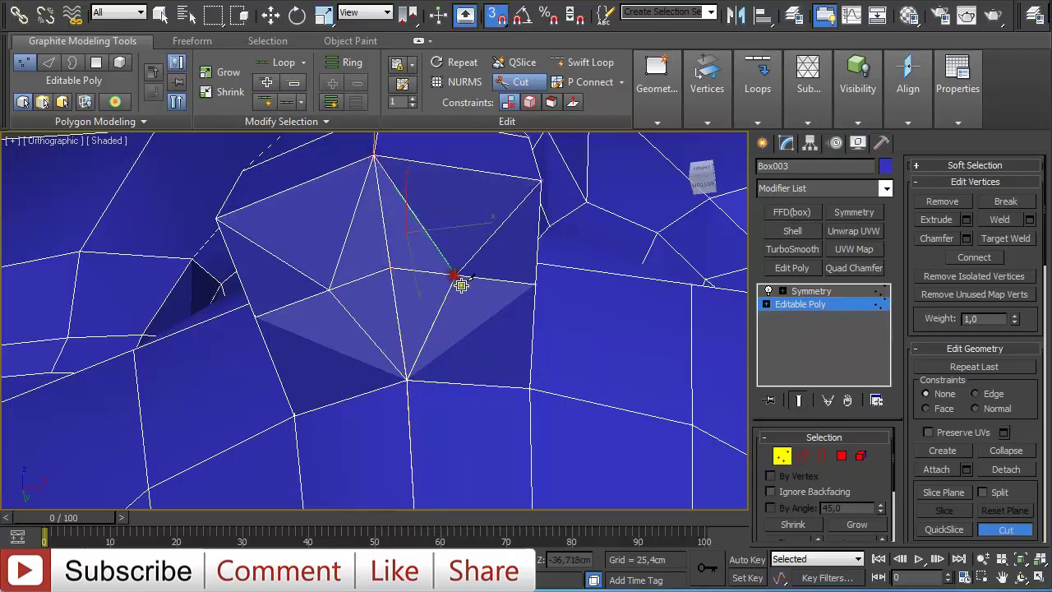
{"action": "left_click", "coordinate": [457, 278]}
{"action": "left_click", "coordinate": [527, 388]}
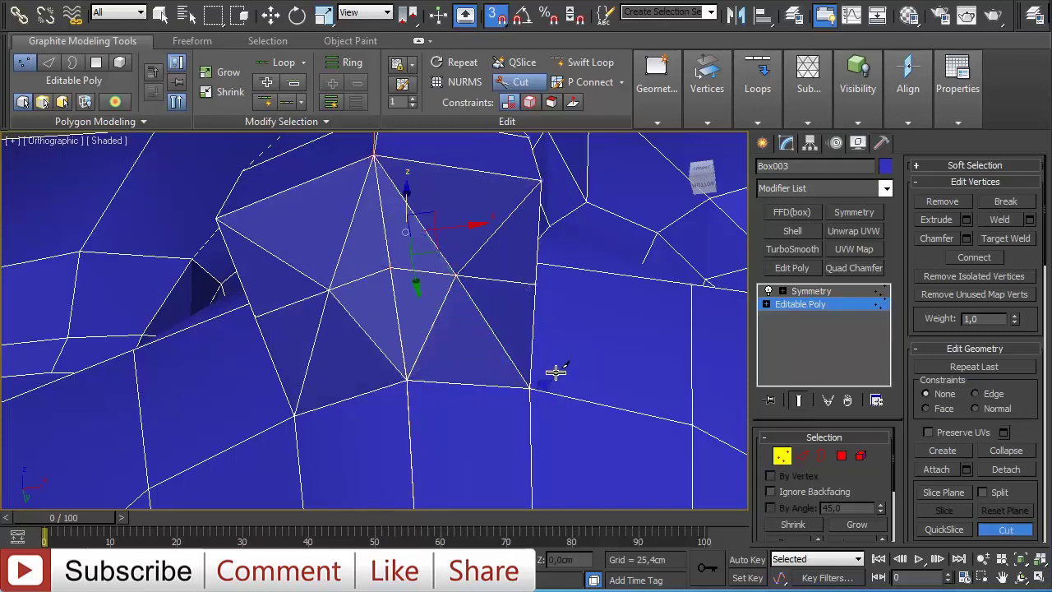
{"action": "right_click", "coordinate": [554, 369]}
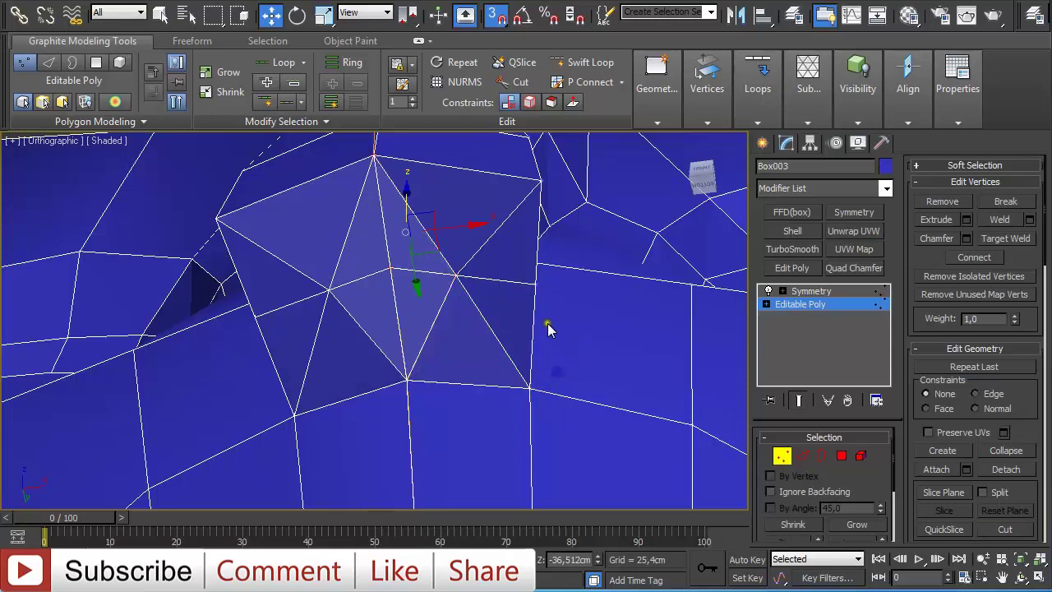
- Chamfer the vertex where the cuts cross on the nose underside to form a small nostril polygon
{"action": "left_click", "coordinate": [456, 274]}
{"action": "left_click", "coordinate": [706, 115]}
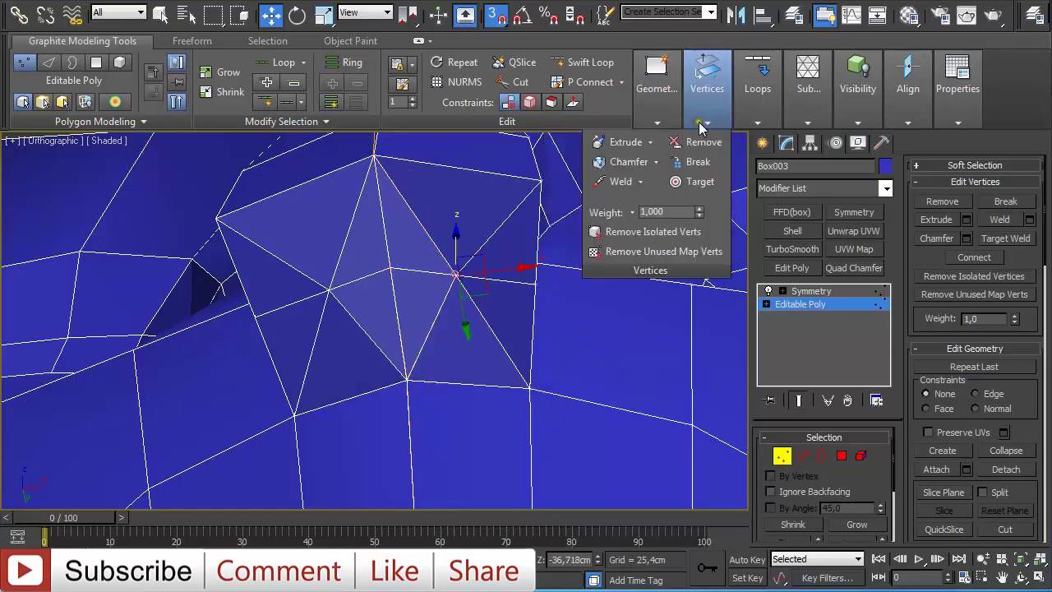
{"action": "left_click", "coordinate": [659, 162]}
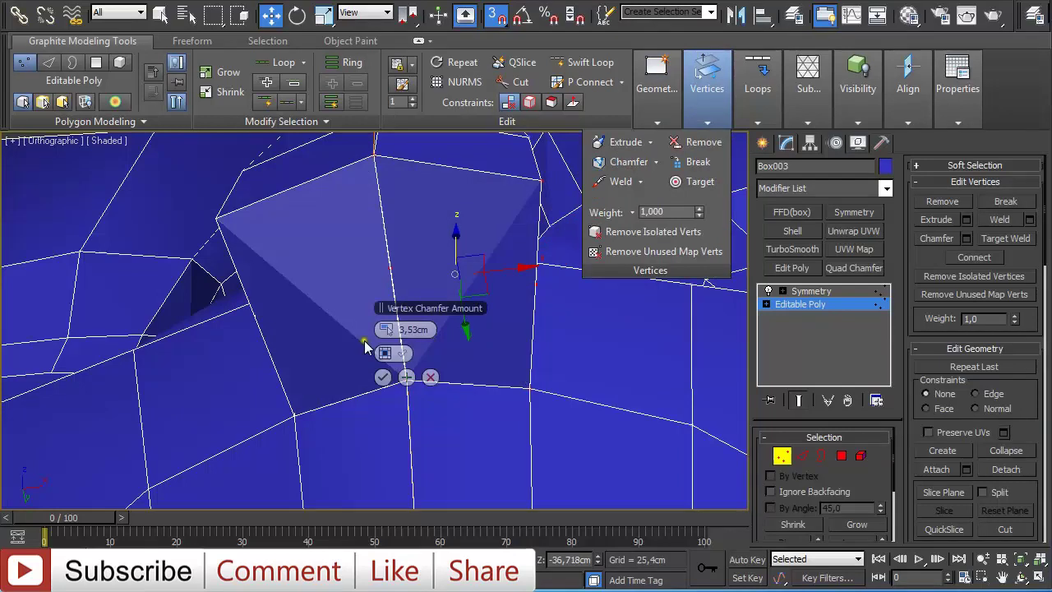
{"action": "left_click_drag", "start_coordinate": [383, 329], "coordinate": [130, 300]}
{"action": "left_click", "coordinate": [383, 377]}
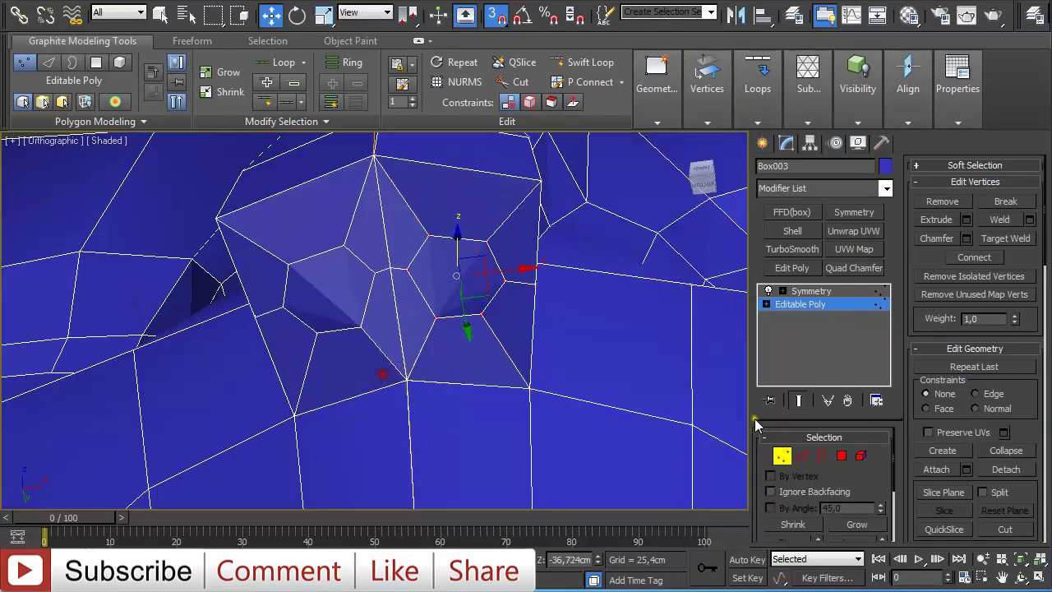
- Bevel the nostril polygon inward into the nose by a small amount
{"action": "left_click", "coordinate": [843, 457]}
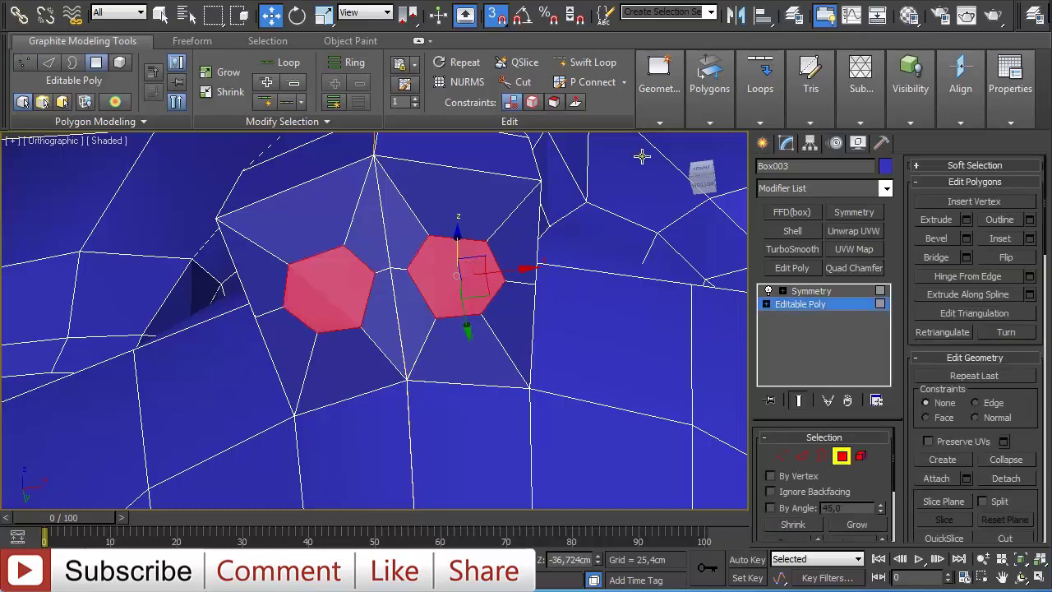
{"action": "left_click", "coordinate": [711, 123]}
{"action": "left_click", "coordinate": [629, 164]}
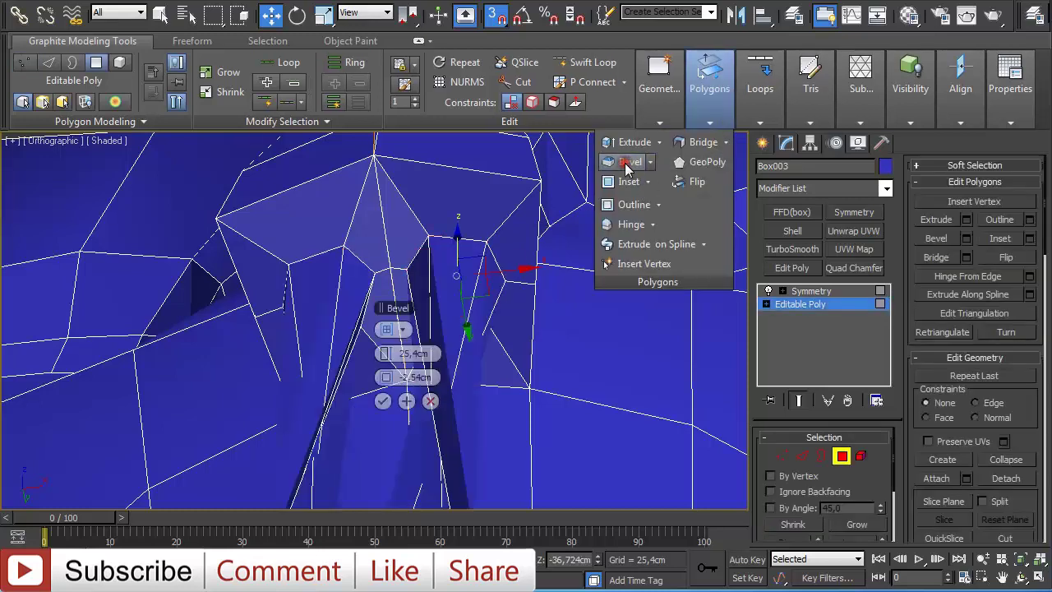
{"action": "left_click_drag", "start_coordinate": [384, 353], "coordinate": [90, 352]}
{"action": "left_click_drag", "start_coordinate": [383, 360], "coordinate": [335, 371]}
{"action": "middle_click_drag", "start_coordinate": [693, 275], "coordinate": [539, 320], "text": "alt"}
{"action": "left_click", "coordinate": [383, 402]}
- Inspect the nostrils and face from the side and front, switch to vertex editing and examine the mouth loops up close
{"action": "scroll", "coordinate": [387, 404], "scroll_direction": "down", "scroll_amount": 4}
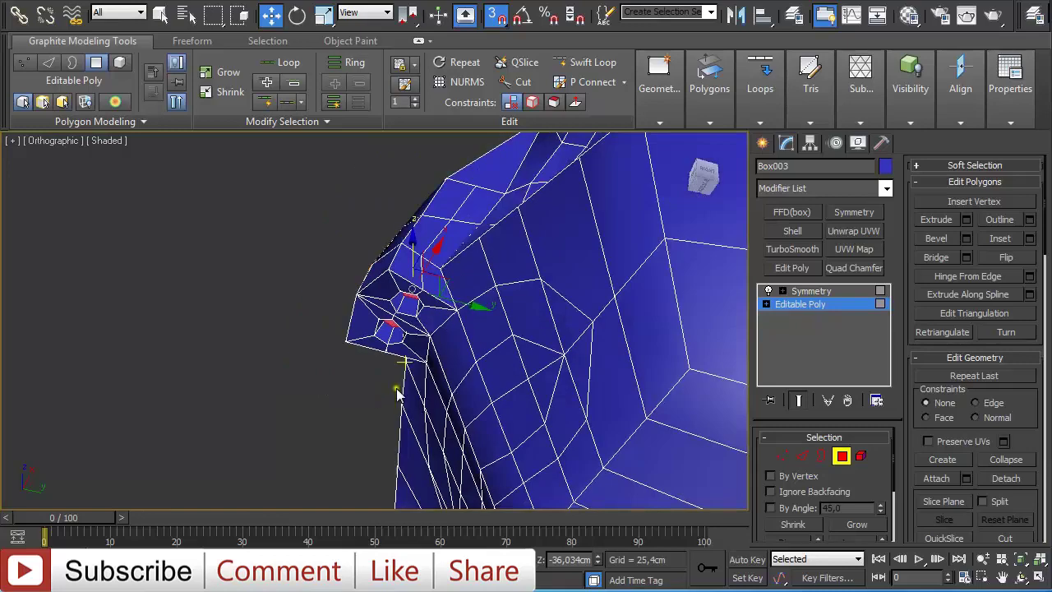
{"action": "middle_click_drag", "start_coordinate": [400, 394], "coordinate": [491, 367], "text": "alt"}
{"action": "scroll", "coordinate": [490, 362], "scroll_direction": "down", "scroll_amount": 4}
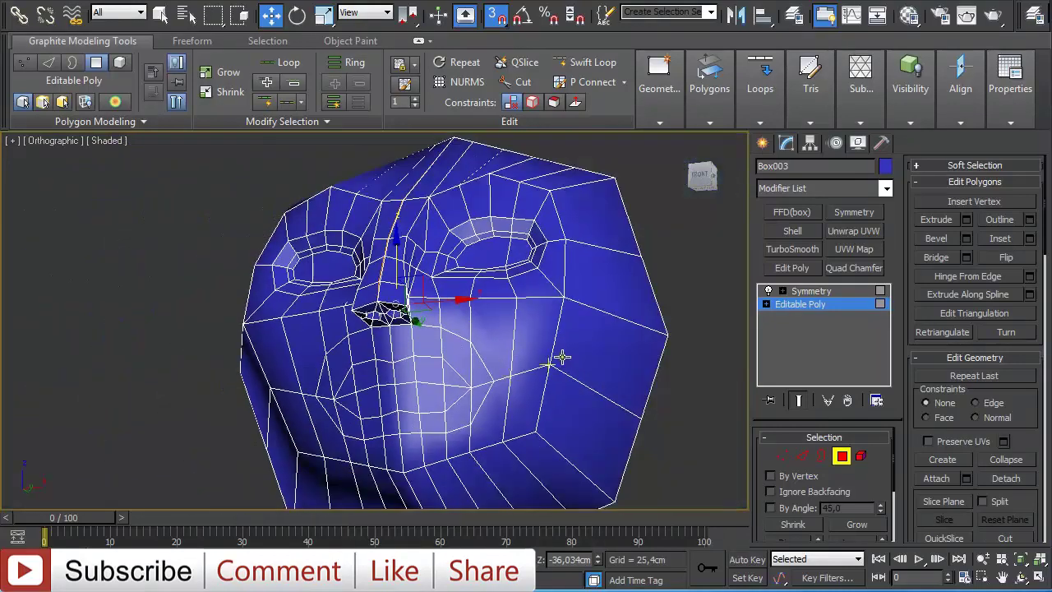
{"action": "middle_click_drag", "start_coordinate": [559, 357], "coordinate": [540, 375], "text": "alt"}
{"action": "scroll", "coordinate": [542, 378], "scroll_direction": "up", "scroll_amount": 3}
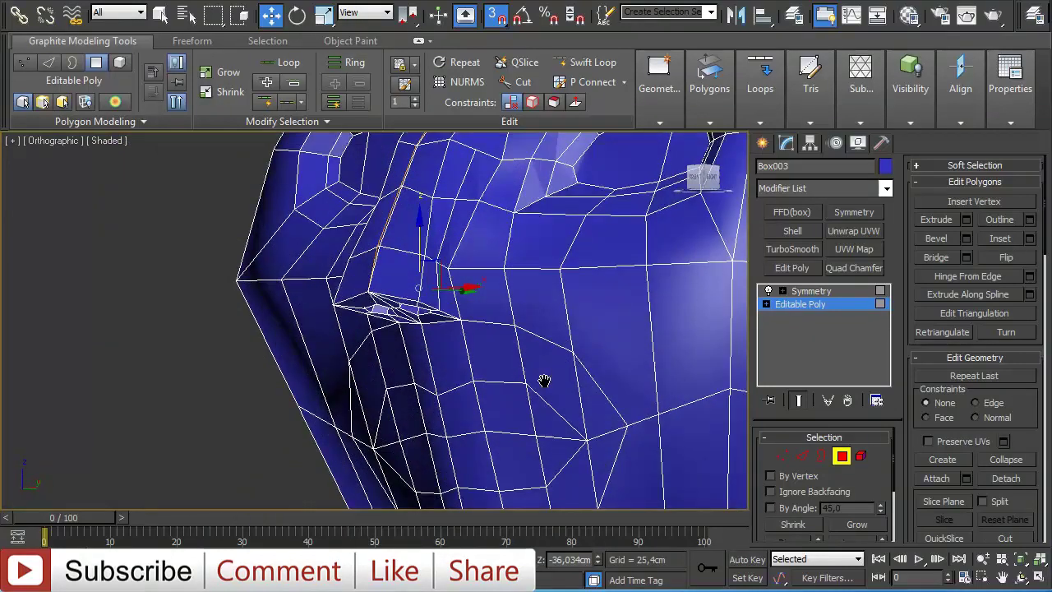
{"action": "right_click", "coordinate": [545, 381]}
{"action": "left_click", "coordinate": [498, 337]}
{"action": "scroll", "coordinate": [192, 315], "scroll_direction": "down", "scroll_amount": 4}
{"action": "middle_click_drag", "start_coordinate": [192, 316], "coordinate": [293, 309], "text": "alt"}
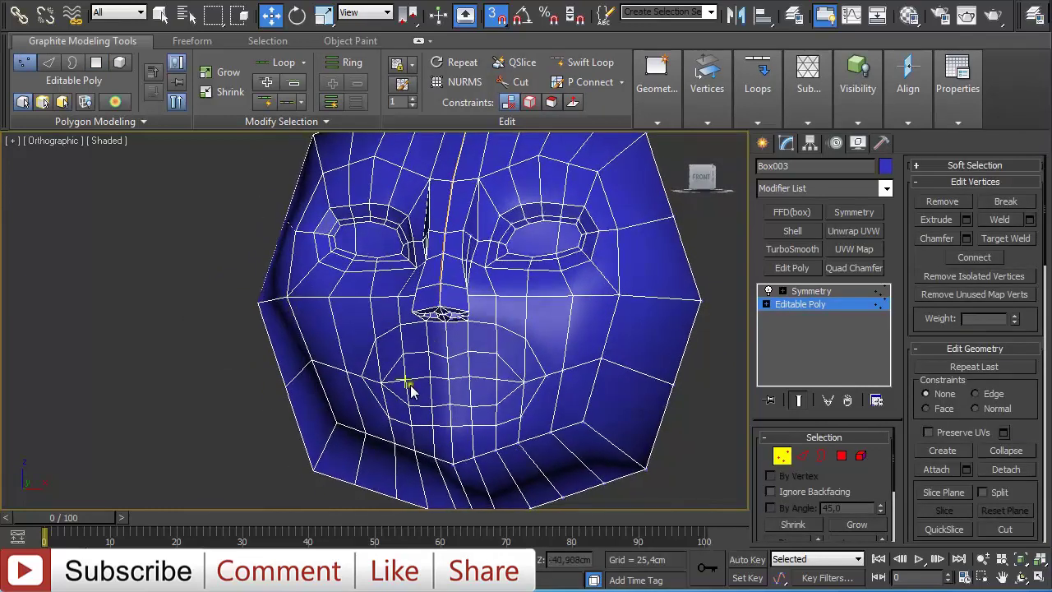
{"action": "scroll", "coordinate": [415, 395], "scroll_direction": "up", "scroll_amount": 3}
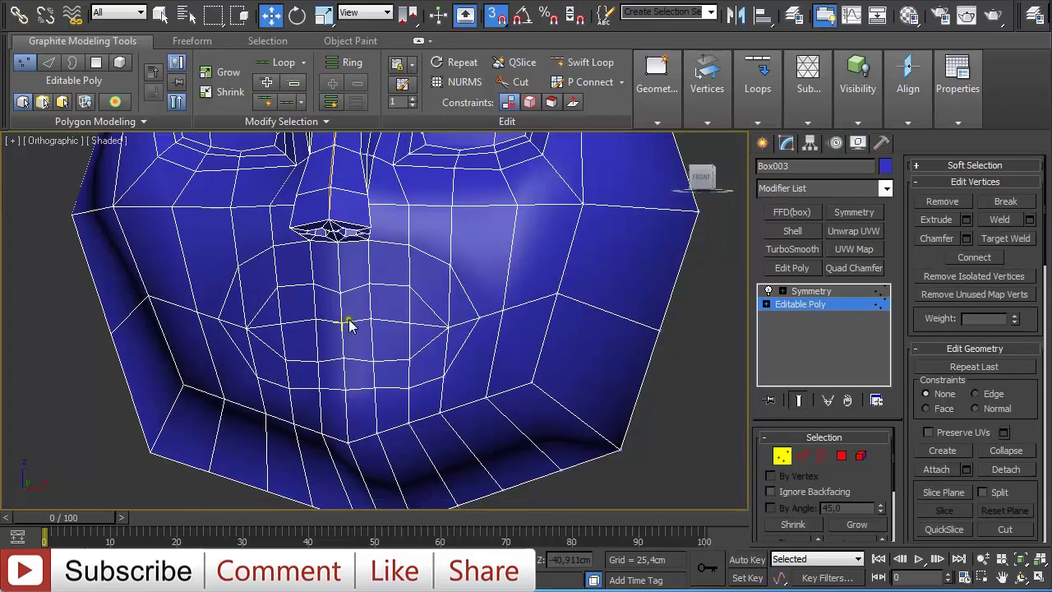
{"action": "scroll", "coordinate": [452, 329], "scroll_direction": "up", "scroll_amount": 3}
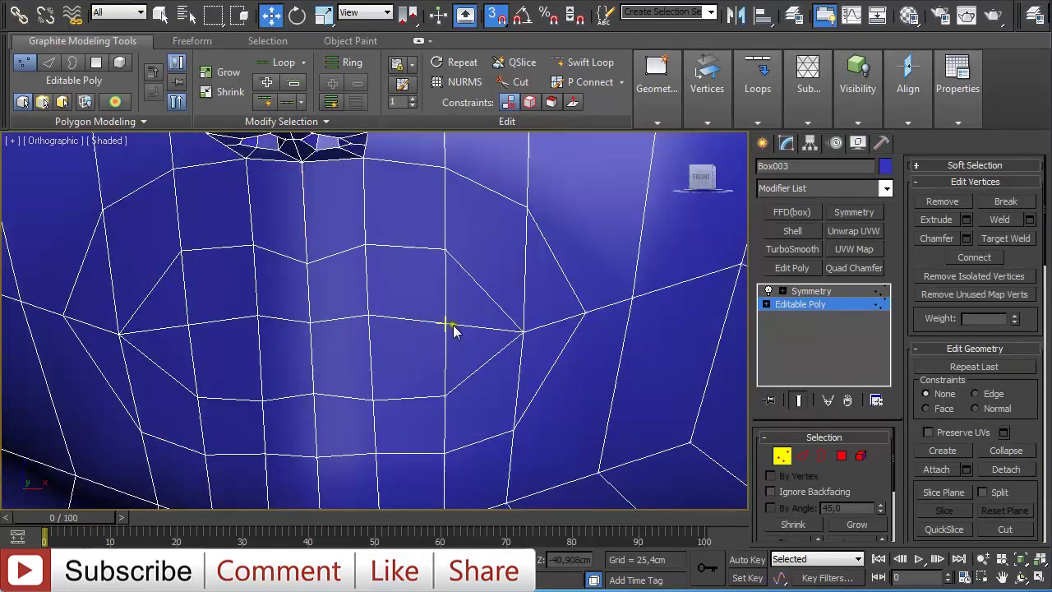
- Connect the vertical edges of the upper and lower lip rows to add one horizontal edge line across each lip
{"action": "key", "text": "2"}
{"action": "left_click", "coordinate": [447, 296]}
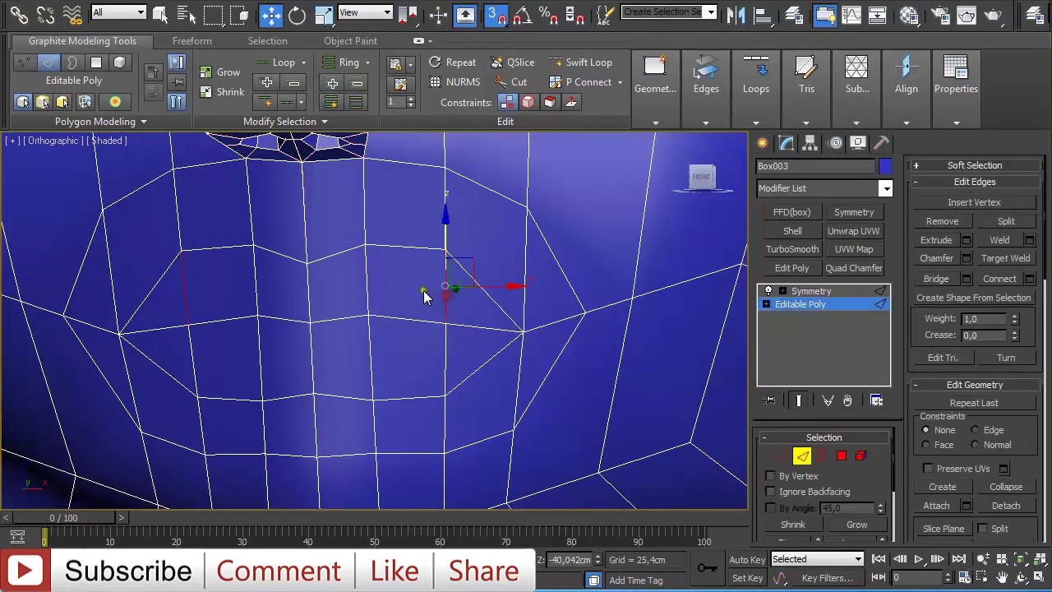
{"action": "left_click", "coordinate": [364, 275], "text": "shift"}
{"action": "mouse_move", "coordinate": [705, 86]}
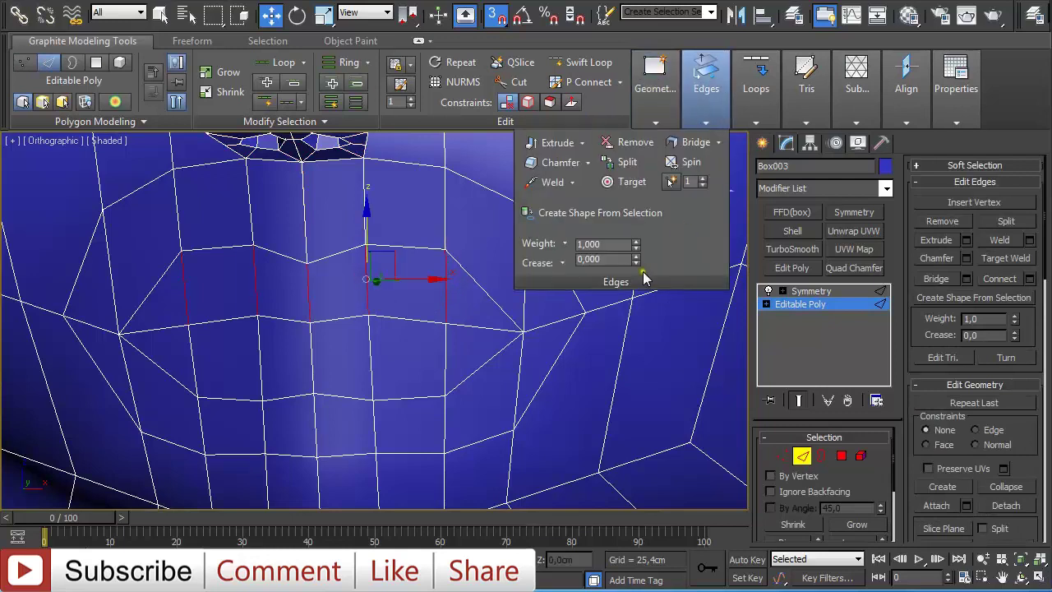
{"action": "key", "text": "ctrl+shift+e"}
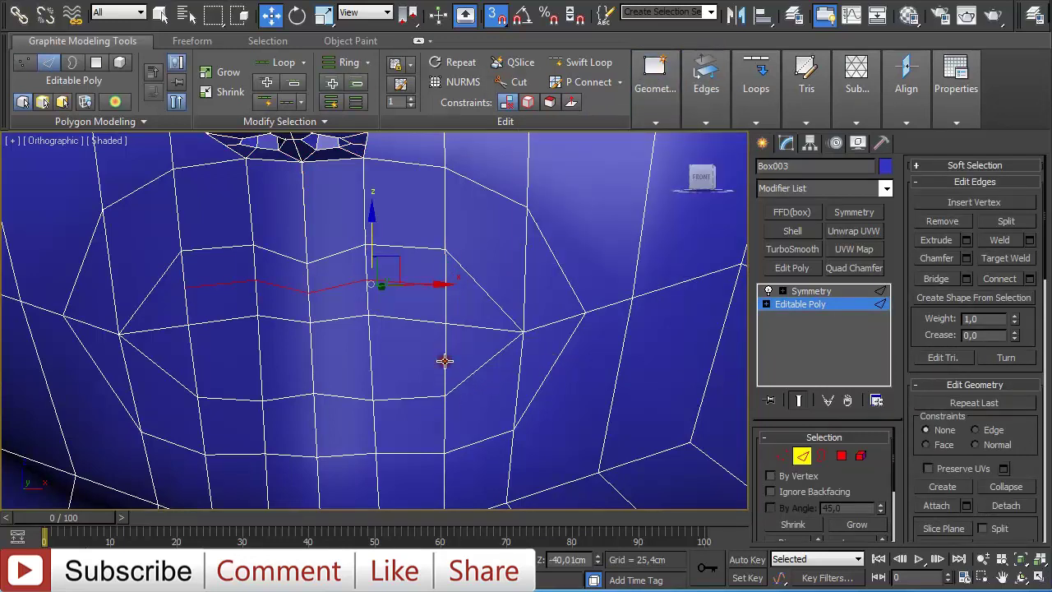
{"action": "left_click", "coordinate": [370, 362], "text": "shift"}
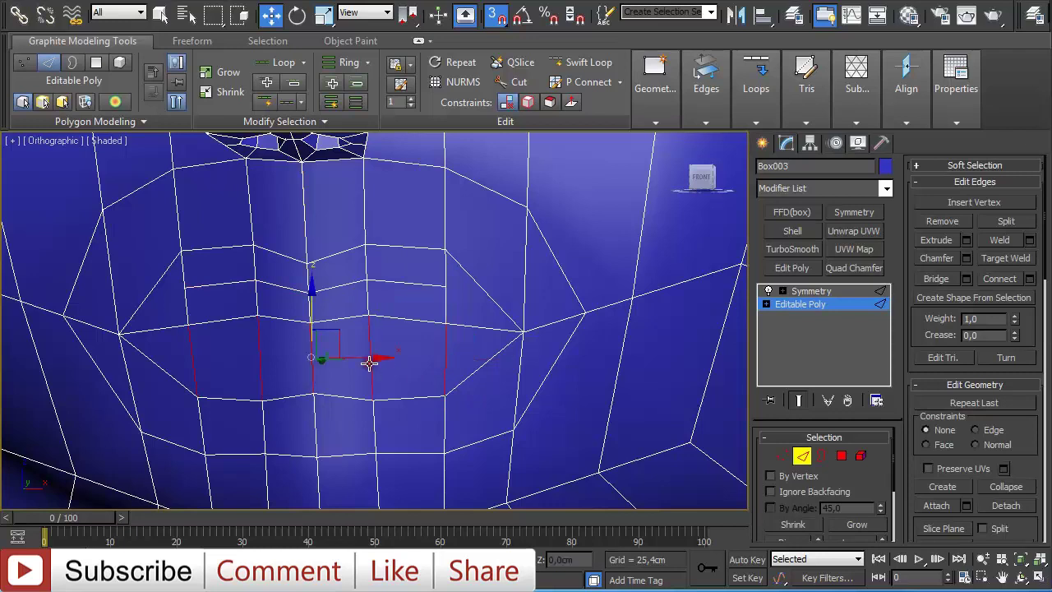
{"action": "middle_click_drag", "start_coordinate": [444, 380], "coordinate": [388, 376], "text": "alt"}
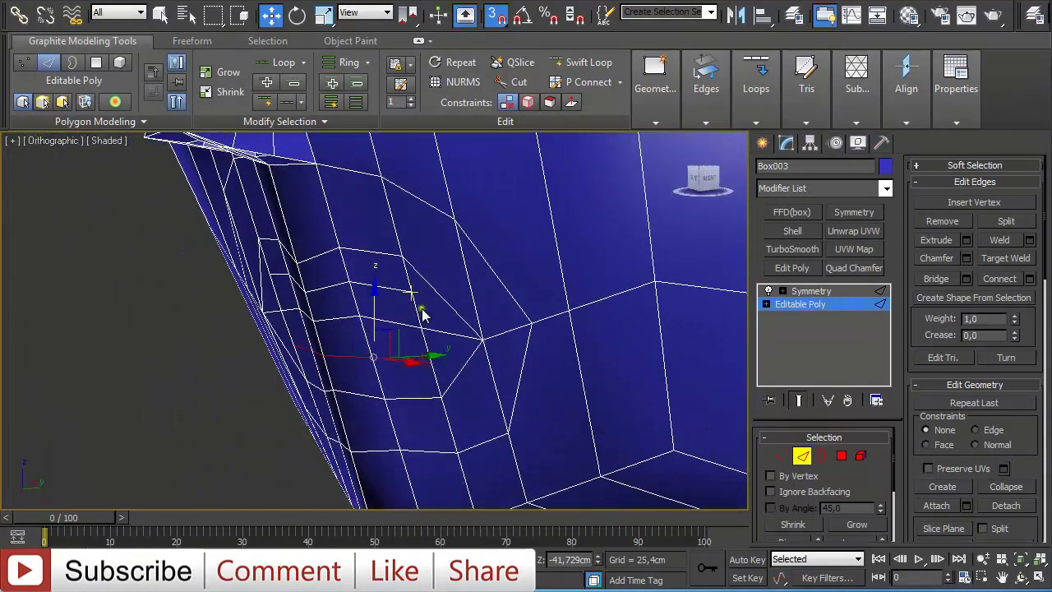
- Select the whole outer lip outline and, with snapping turned off, move it forward out of the face
{"action": "left_click", "coordinate": [404, 272]}
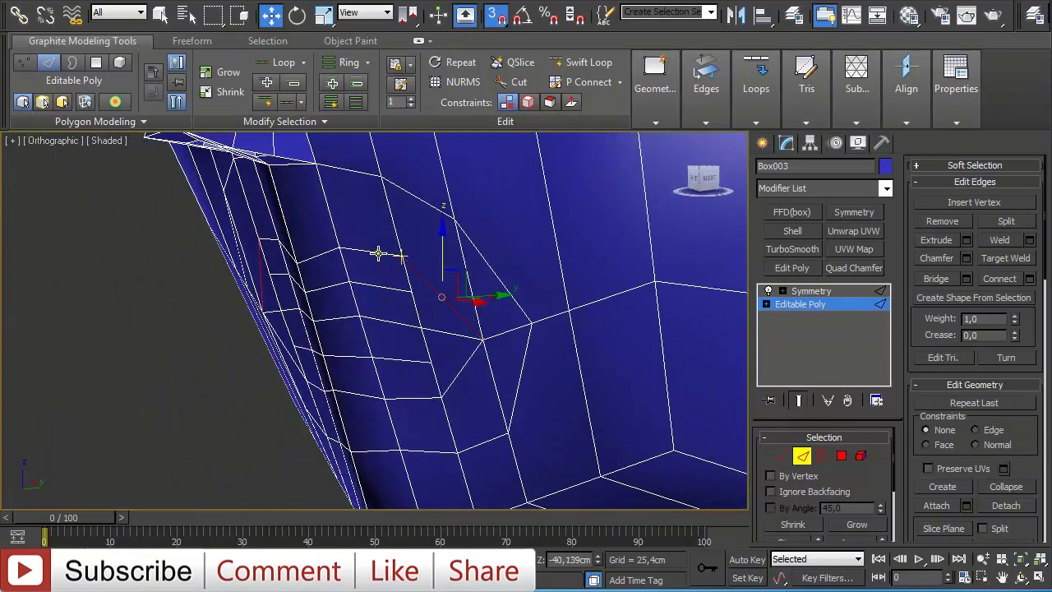
{"action": "left_click", "coordinate": [378, 254], "text": "ctrl"}
{"action": "left_click", "coordinate": [461, 374], "text": "ctrl"}
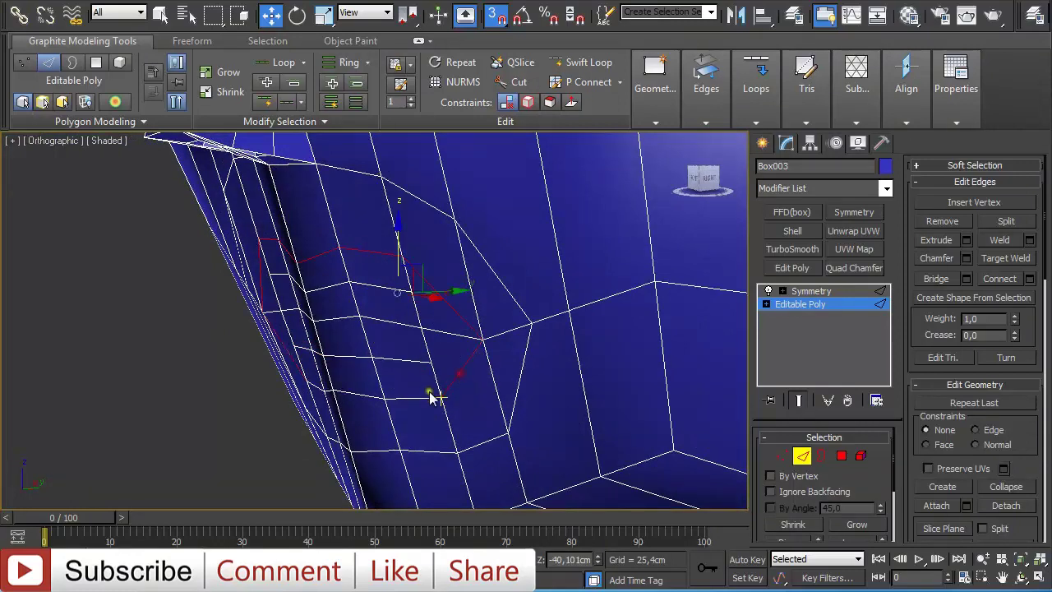
{"action": "double_click", "coordinate": [425, 397], "text": "ctrl"}
{"action": "middle_click_drag", "start_coordinate": [424, 396], "coordinate": [405, 372], "text": "alt"}
{"action": "key", "text": "s"}
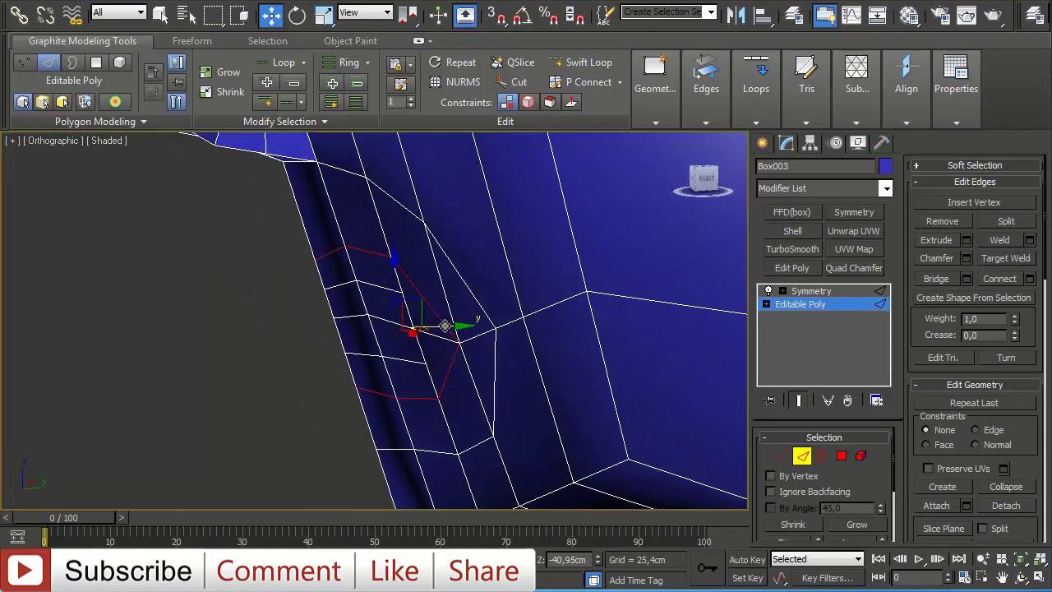
{"action": "left_click_drag", "start_coordinate": [445, 327], "coordinate": [429, 328]}
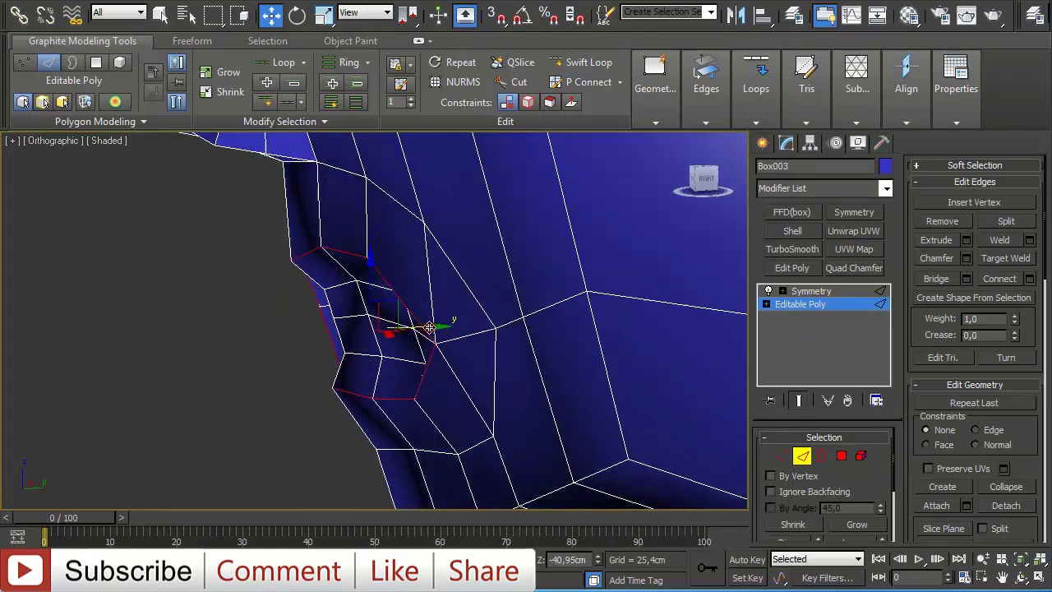
- Slide the outermost vertex of the mouth's middle line into the mouth corner using the Edge constraint
{"action": "middle_click_drag", "start_coordinate": [429, 328], "coordinate": [541, 316], "text": "alt"}
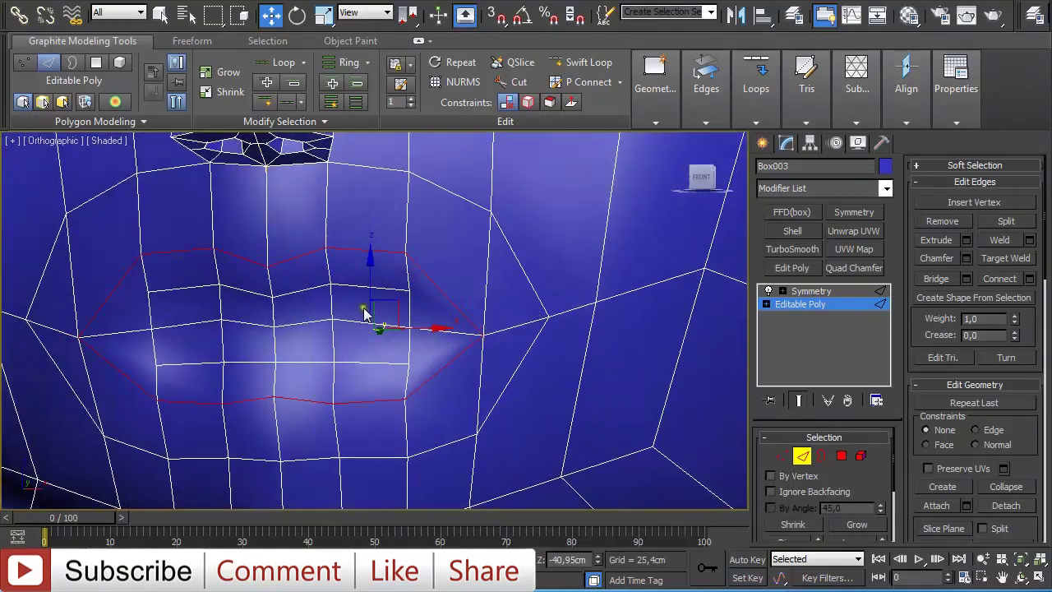
{"action": "left_click", "coordinate": [422, 343]}
{"action": "key", "text": "1"}
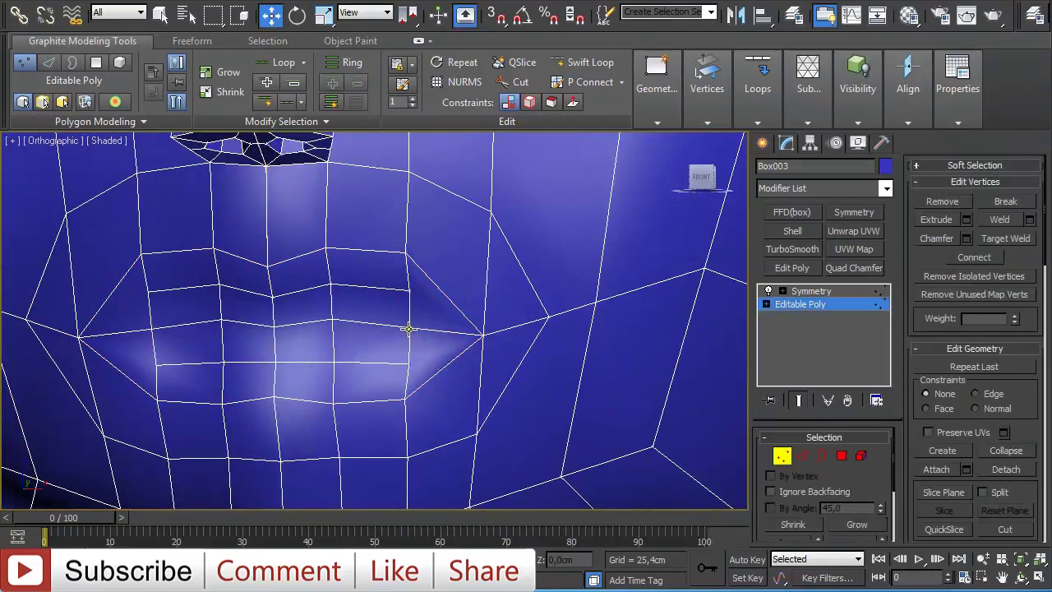
{"action": "left_click", "coordinate": [421, 337]}
{"action": "left_click_drag", "start_coordinate": [463, 334], "coordinate": [526, 326]}
{"action": "middle_click_drag", "start_coordinate": [526, 326], "coordinate": [484, 317], "text": "alt"}
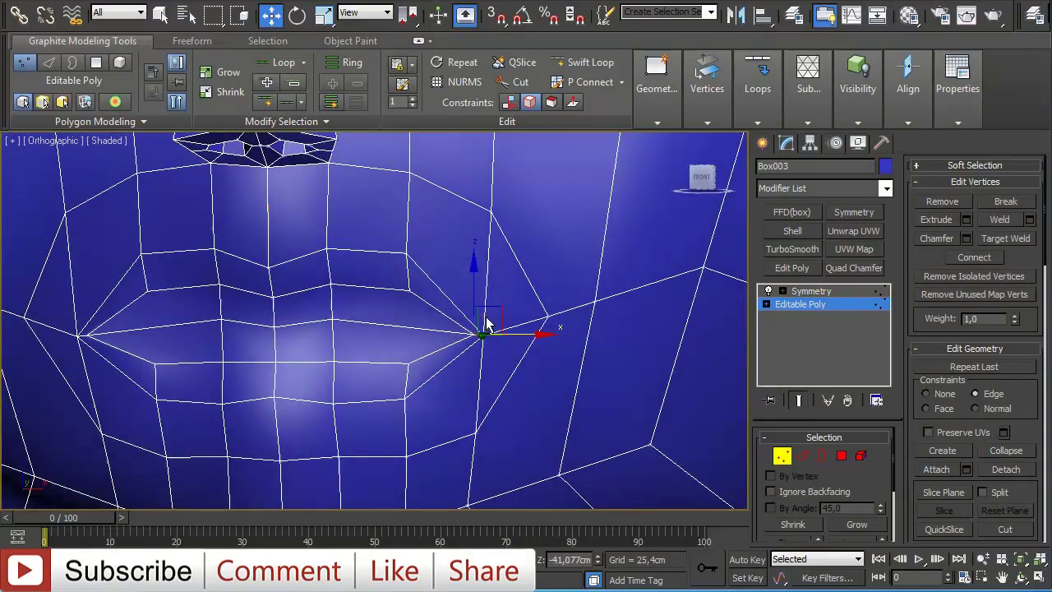
- Move the horizontal edge lines inside both lips forward for fuller lips, leaving out the short edges at the mouth corners
{"action": "key", "text": "2"}
{"action": "left_click", "coordinate": [436, 308]}
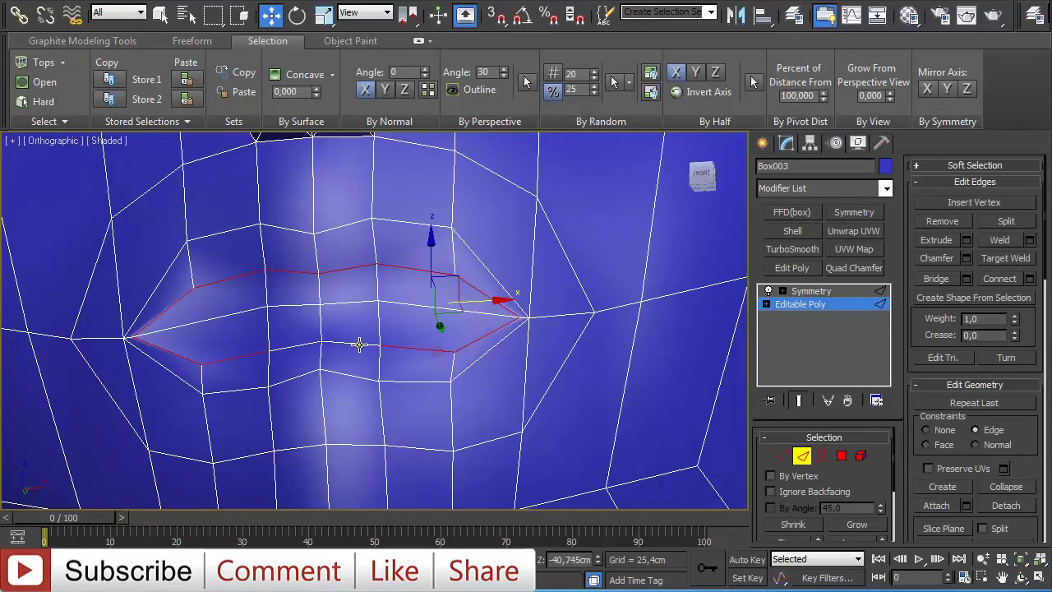
{"action": "middle_click_drag", "start_coordinate": [360, 345], "coordinate": [463, 323], "text": "alt"}
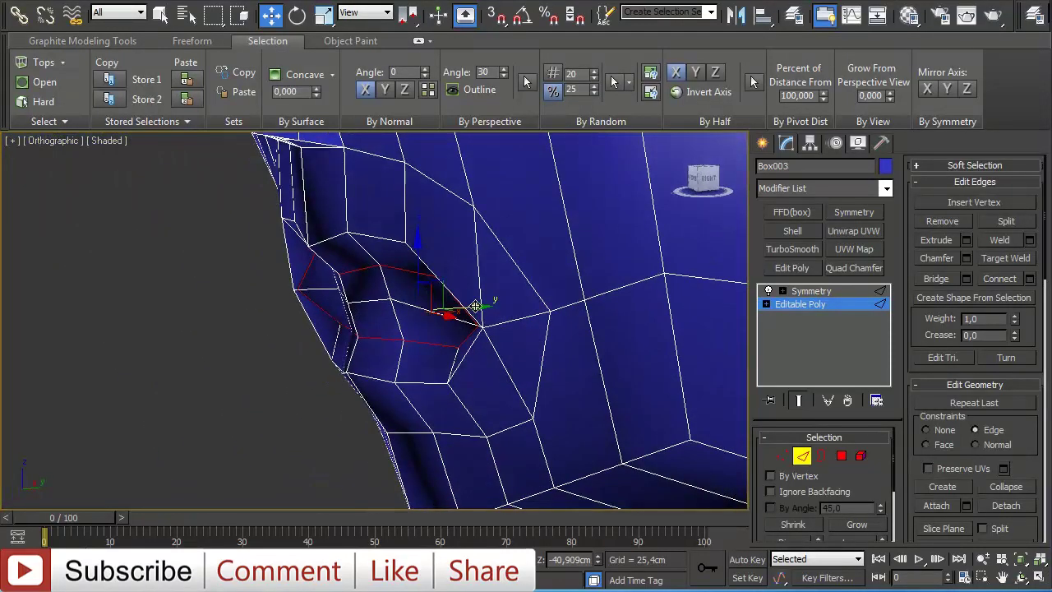
{"action": "mouse_move", "coordinate": [475, 305]}
{"action": "left_mouse_down"}
{"action": "mouse_move", "coordinate": [485, 320]}
{"action": "mouse_move", "coordinate": [461, 312]}
{"action": "left_mouse_up"}
{"action": "key", "text": "ctrl+z"}
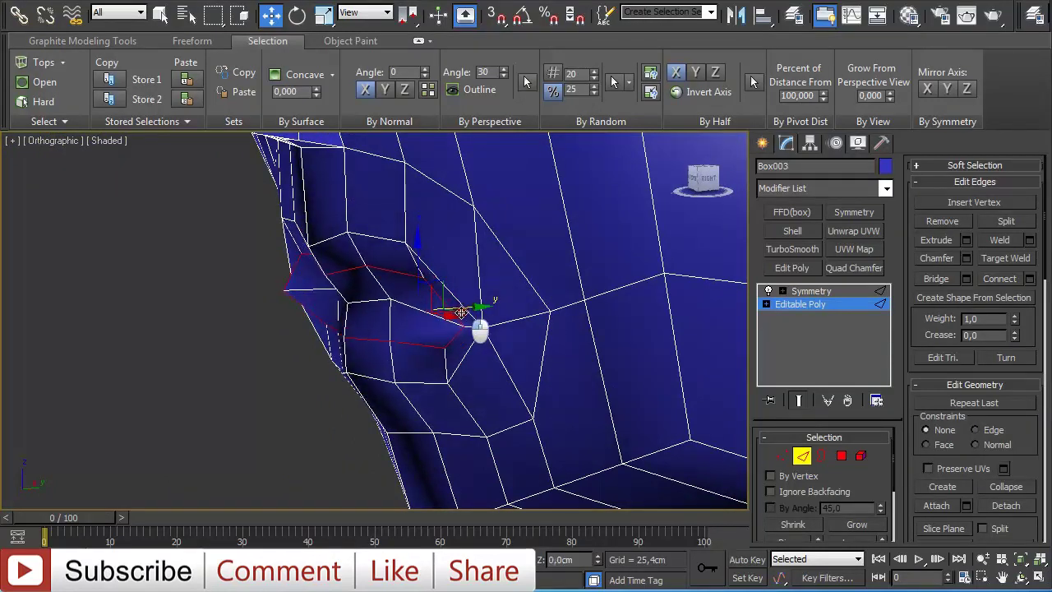
{"action": "middle_click_drag", "start_coordinate": [461, 312], "coordinate": [592, 312], "text": "alt"}
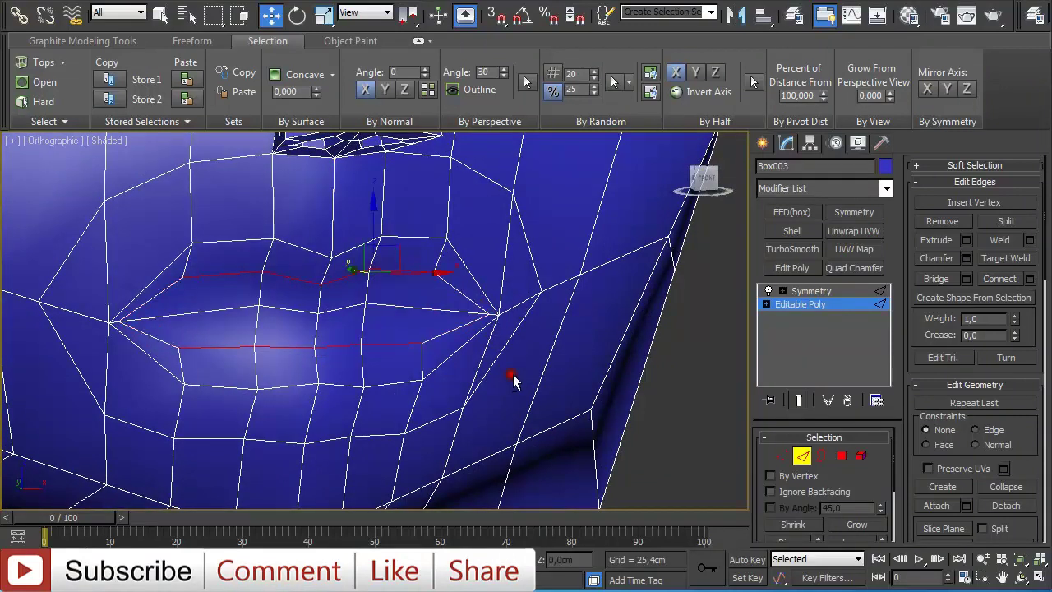
{"action": "middle_click_drag", "start_coordinate": [522, 345], "coordinate": [421, 331], "text": "alt"}
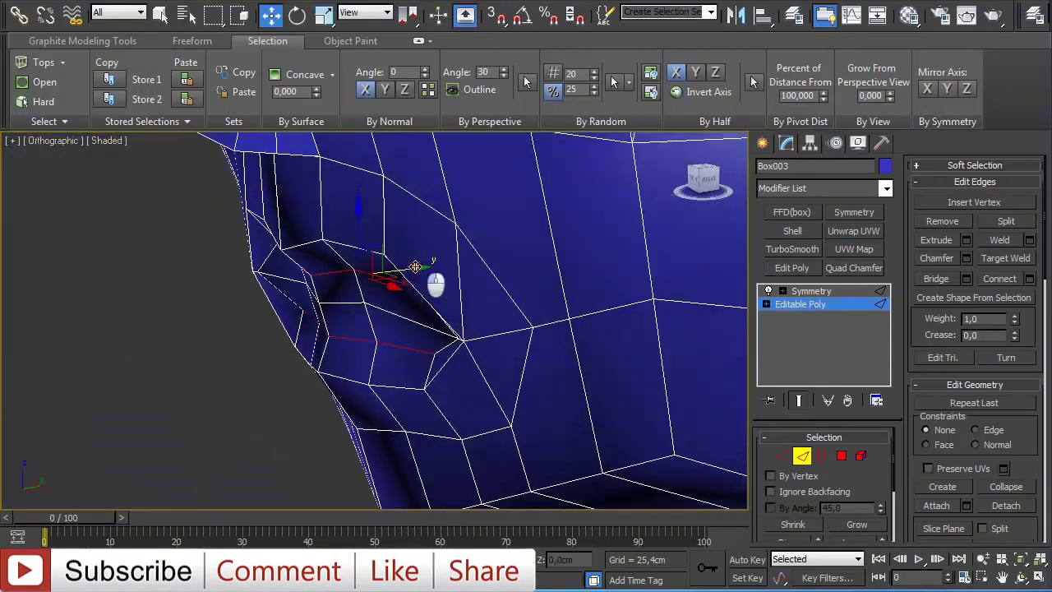
- Examine the lip profile in the left view and the mouth shape from the front and slightly below
{"action": "middle_click_drag", "start_coordinate": [415, 267], "coordinate": [635, 261], "text": "alt"}
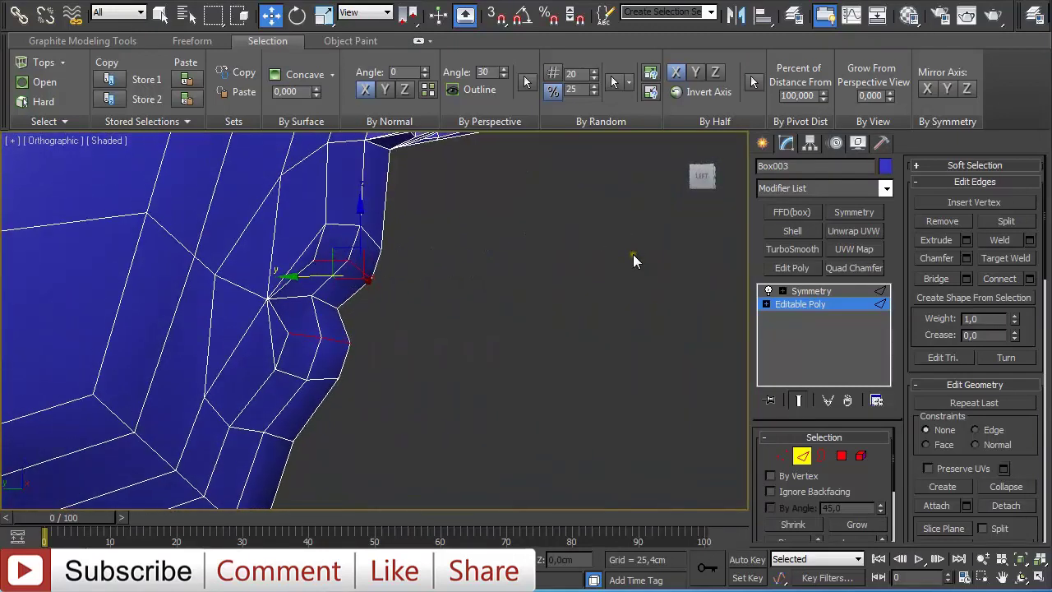
{"action": "key", "text": "l"}
{"action": "key", "text": "z"}
{"action": "scroll", "coordinate": [541, 366], "scroll_direction": "up", "scroll_amount": 5}
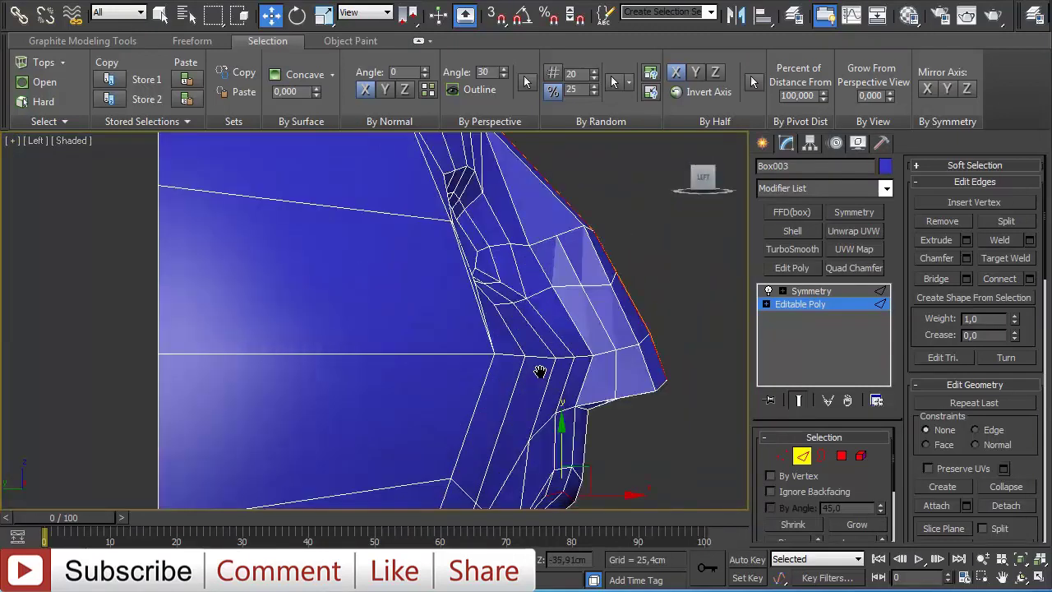
{"action": "middle_click_drag", "start_coordinate": [564, 390], "coordinate": [330, 174]}
{"action": "middle_click_drag", "start_coordinate": [376, 255], "coordinate": [366, 323]}
{"action": "scroll", "coordinate": [496, 354], "scroll_direction": "down", "scroll_amount": 3}
{"action": "scroll", "coordinate": [429, 324], "scroll_direction": "down", "scroll_amount": 1}
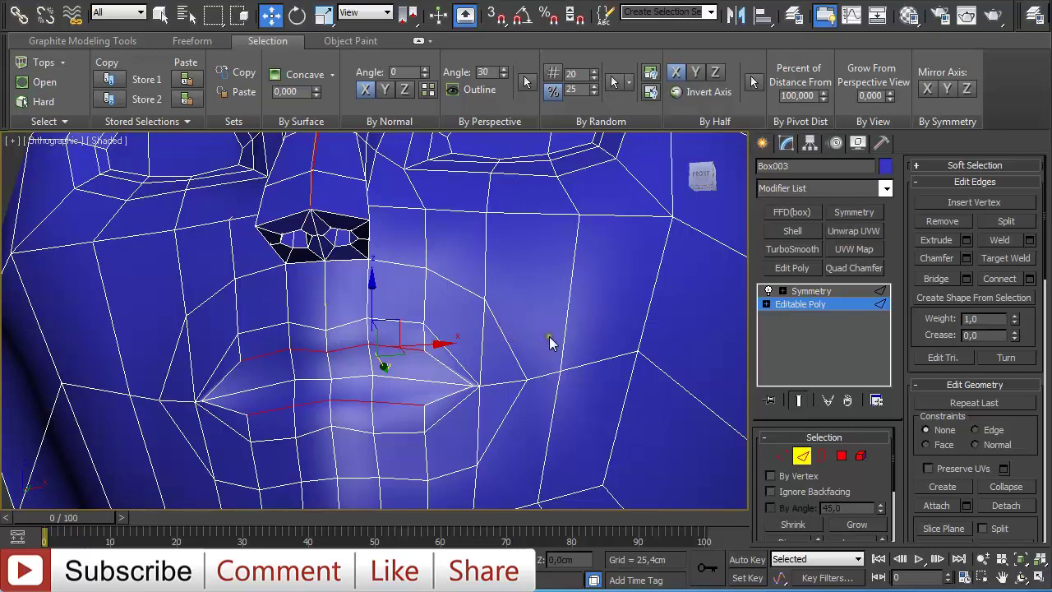
{"action": "mouse_move", "coordinate": [557, 344]}
{"action": "middle_mouse_down", "text": "alt"}
{"action": "mouse_move", "coordinate": [461, 343]}
{"action": "mouse_move", "coordinate": [423, 368]}
{"action": "mouse_move", "coordinate": [576, 307]}
{"action": "mouse_move", "coordinate": [647, 348]}
{"action": "mouse_move", "coordinate": [561, 353]}
{"action": "mouse_move", "coordinate": [558, 339]}
{"action": "middle_mouse_up", "text": "alt"}
- Select only the non-quad polygons of the head and examine where they lie around the mouth and cheeks
{"action": "left_click", "coordinate": [842, 458]}
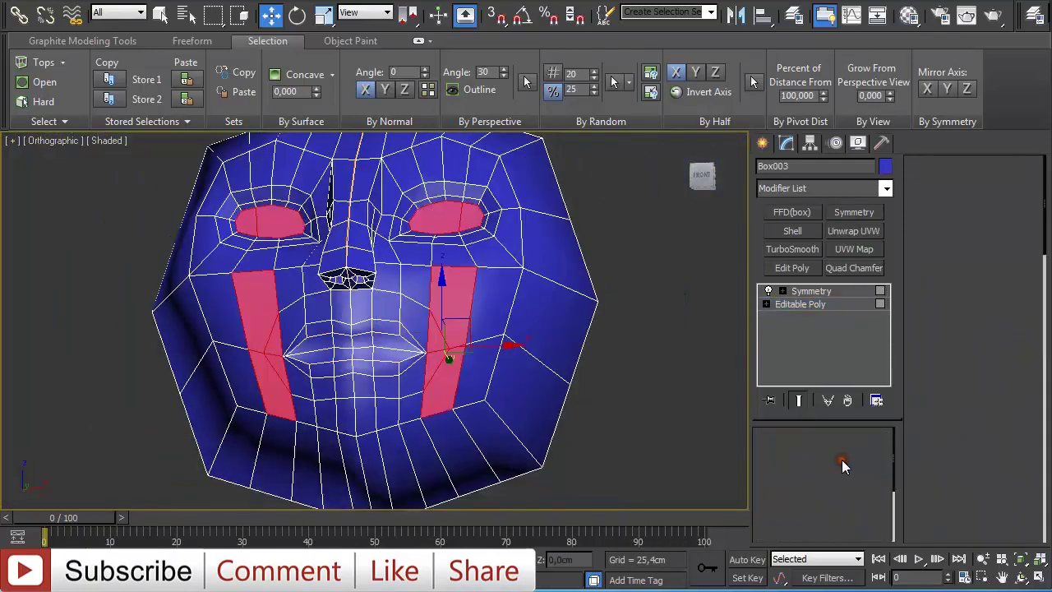
{"action": "key", "text": "ctrl+a"}
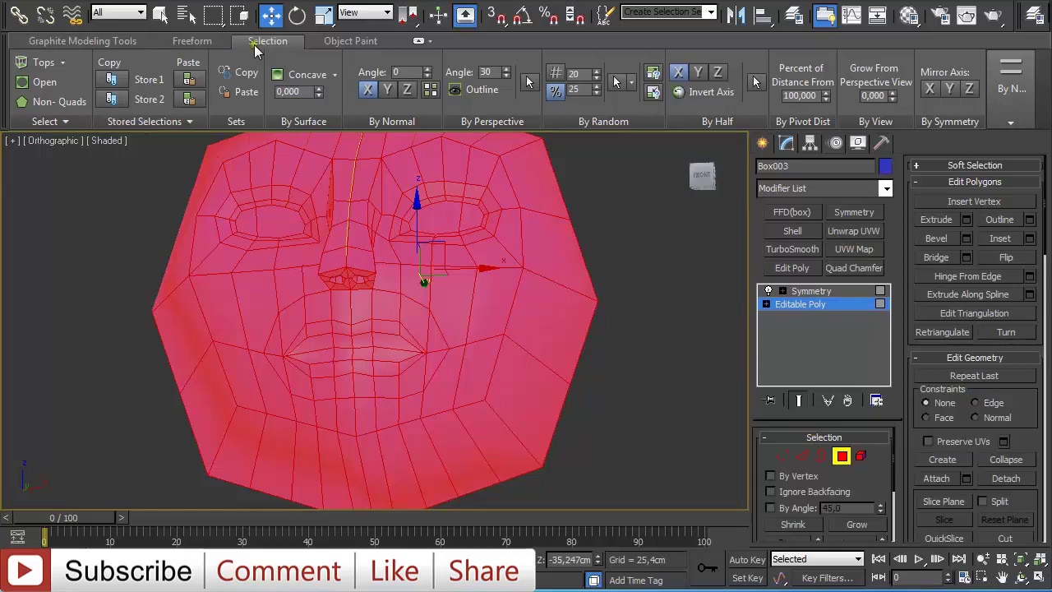
{"action": "left_click", "coordinate": [54, 103]}
{"action": "middle_click_drag", "start_coordinate": [310, 227], "coordinate": [486, 254], "text": "alt"}
{"action": "scroll", "coordinate": [529, 282], "scroll_direction": "up", "scroll_amount": 3}
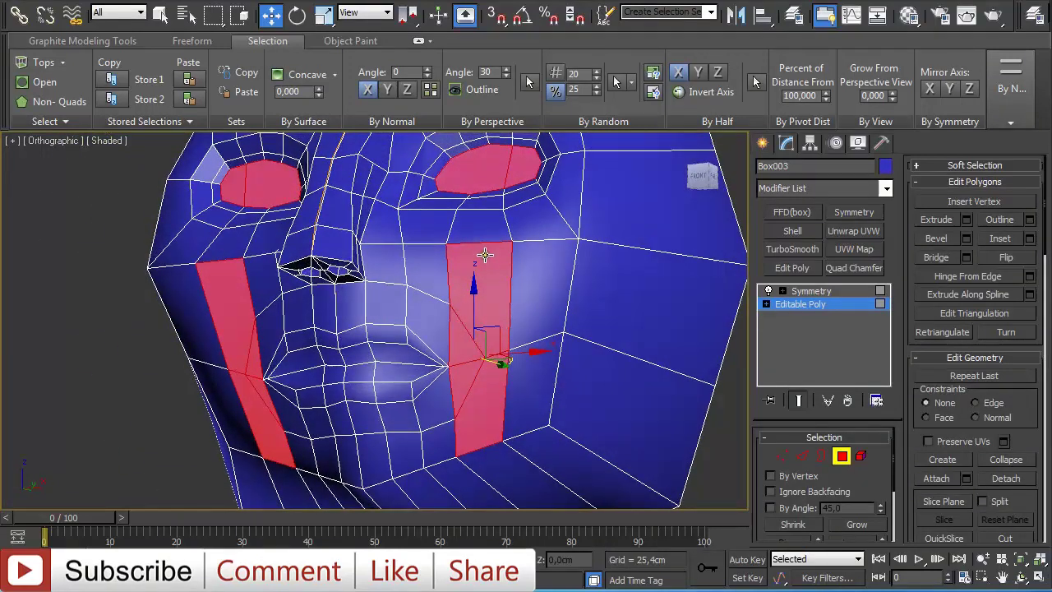
{"action": "scroll", "coordinate": [508, 272], "scroll_direction": "up", "scroll_amount": 4}
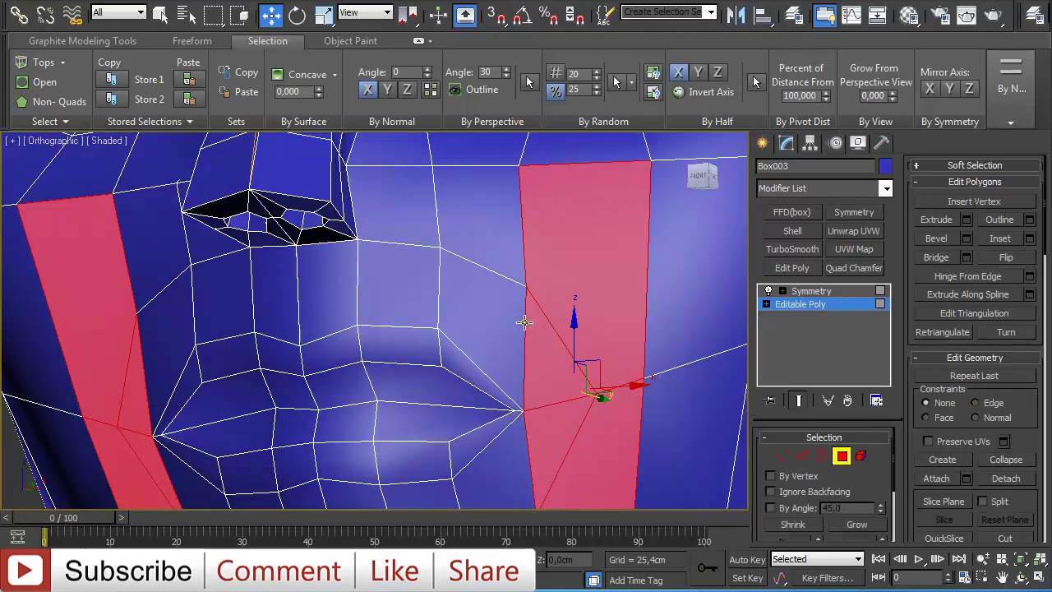
{"action": "scroll", "coordinate": [524, 323], "scroll_direction": "down", "scroll_amount": 2}
{"action": "right_click", "coordinate": [467, 310]}
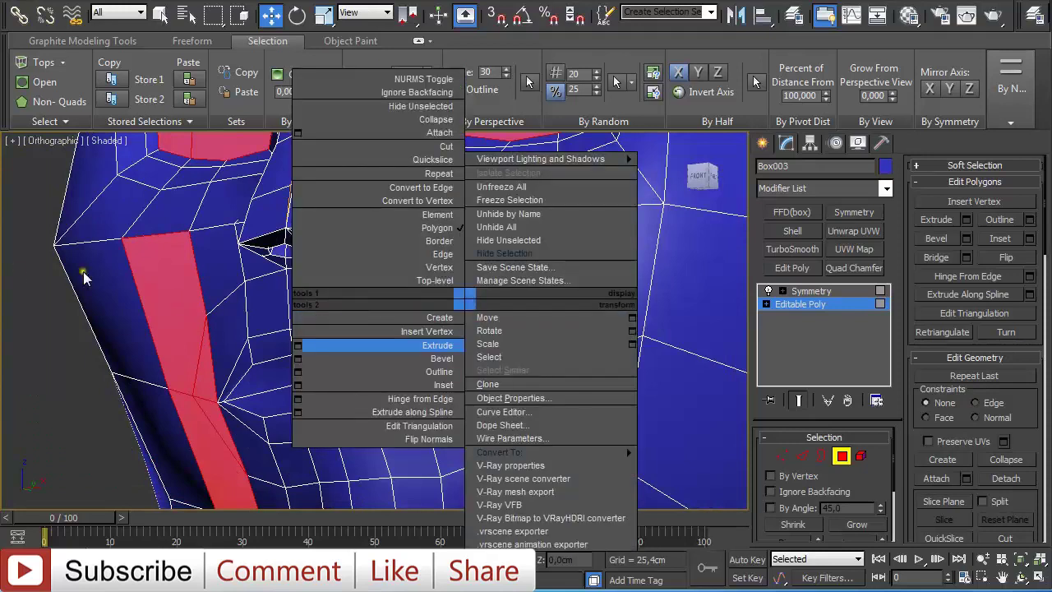
- Connect the ring of edges above the upper lip to add an edge line between the lip outline and outer mouth loop
{"action": "key", "text": "2"}
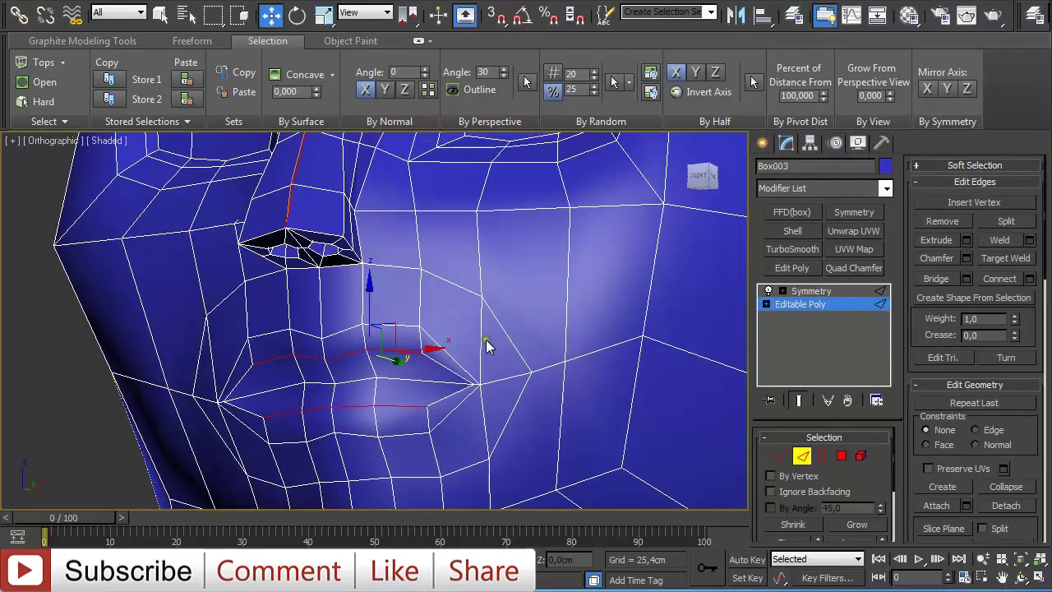
{"action": "left_click", "coordinate": [481, 337]}
{"action": "left_click", "coordinate": [421, 299], "text": "shift"}
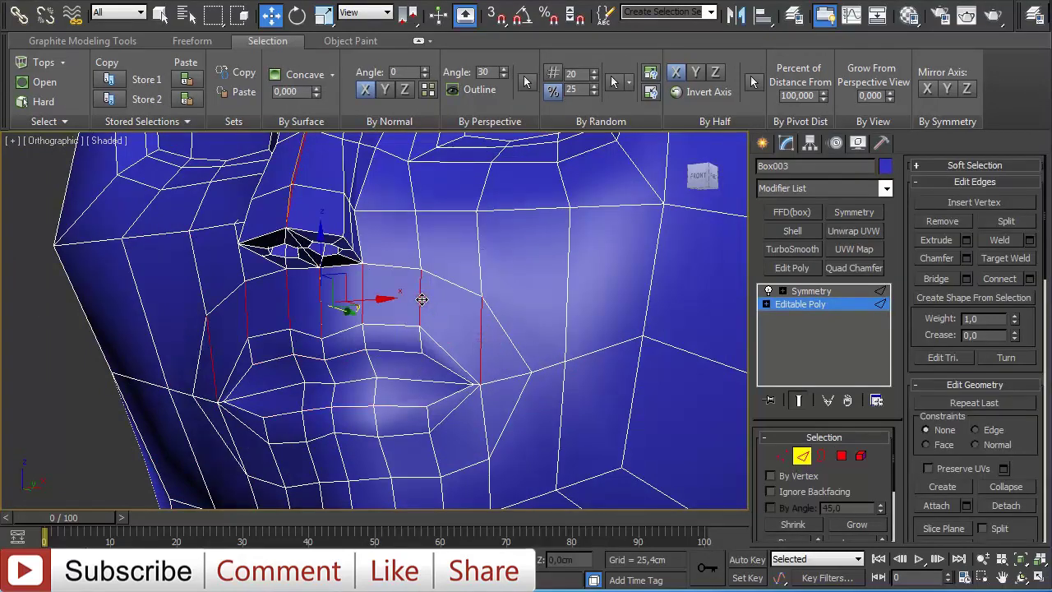
{"action": "left_click", "coordinate": [422, 299]}
{"action": "key", "text": "ctrl+shift+e"}
- Connect the ring of edges below the lower lip to add a matching edge line inside the outer mouth loop
{"action": "left_click", "coordinate": [484, 414]}
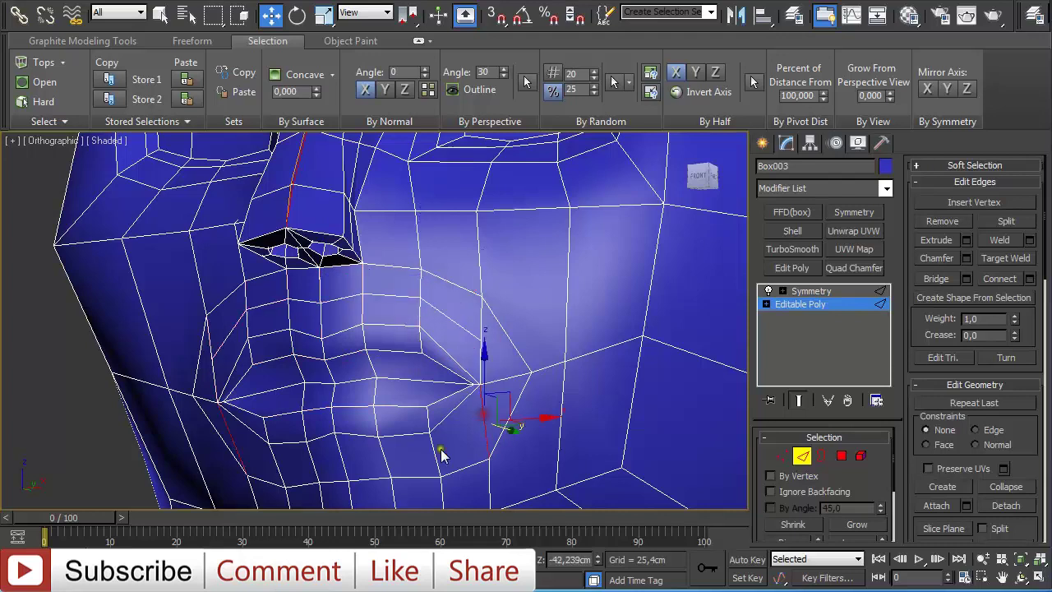
{"action": "left_click", "coordinate": [434, 455], "text": "shift"}
{"action": "left_click", "coordinate": [432, 454]}
{"action": "key", "text": "ctrl+shift+e"}
{"action": "middle_click_drag", "start_coordinate": [493, 416], "coordinate": [424, 415], "text": "alt"}
- Select the edge lines added above and below the mouth and examine the surrounding loops from several angles
{"action": "left_click", "coordinate": [400, 318]}
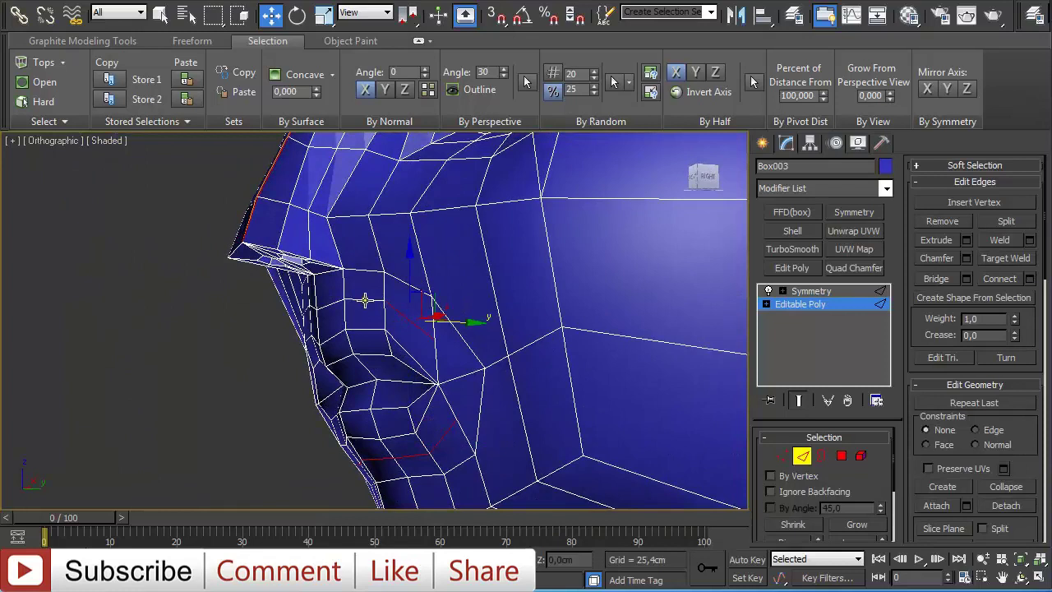
{"action": "middle_click_drag", "start_coordinate": [364, 298], "coordinate": [535, 279], "text": "alt"}
{"action": "middle_click_drag", "start_coordinate": [549, 364], "coordinate": [517, 242]}
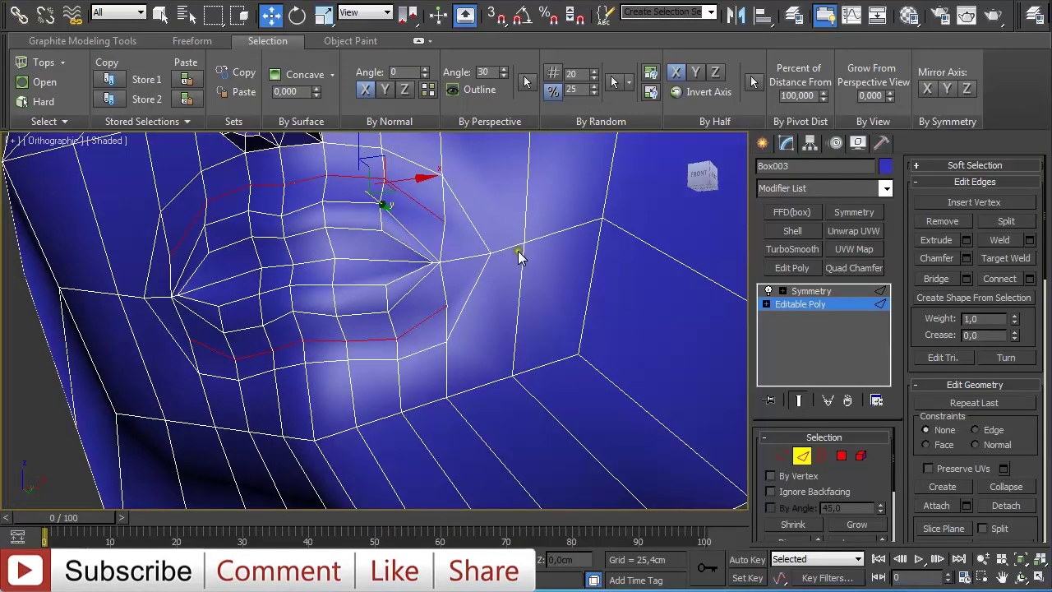
{"action": "scroll", "coordinate": [520, 257], "scroll_direction": "down", "scroll_amount": 3}
{"action": "middle_click_drag", "start_coordinate": [521, 256], "coordinate": [559, 365], "text": "alt"}
{"action": "scroll", "coordinate": [544, 290], "scroll_direction": "up", "scroll_amount": 3}
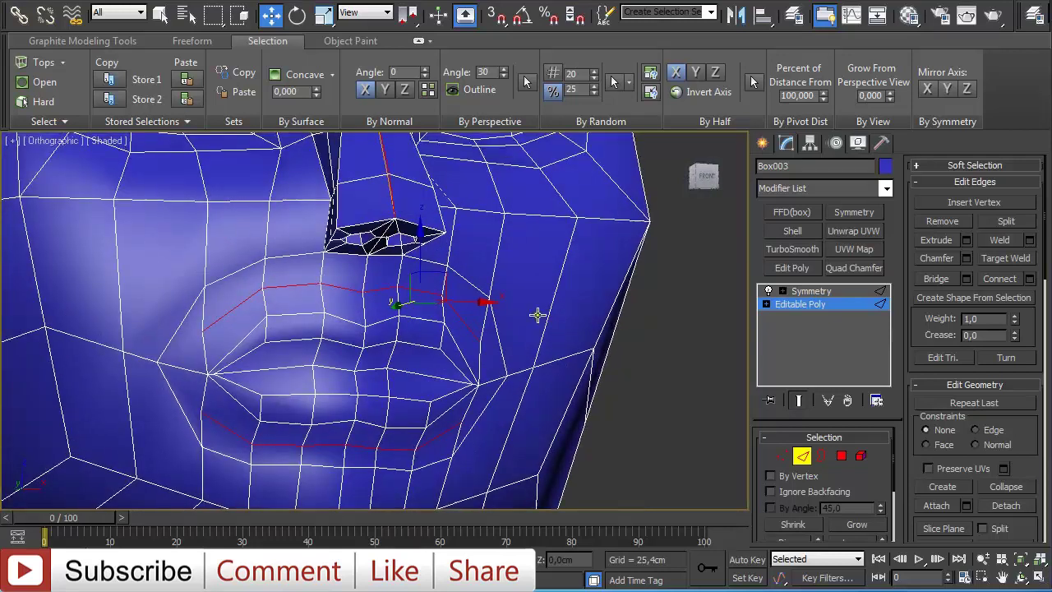
- Select the head's non-quad polygons again and examine the cheek polygons beside the mouth corners
{"action": "left_click", "coordinate": [841, 457]}
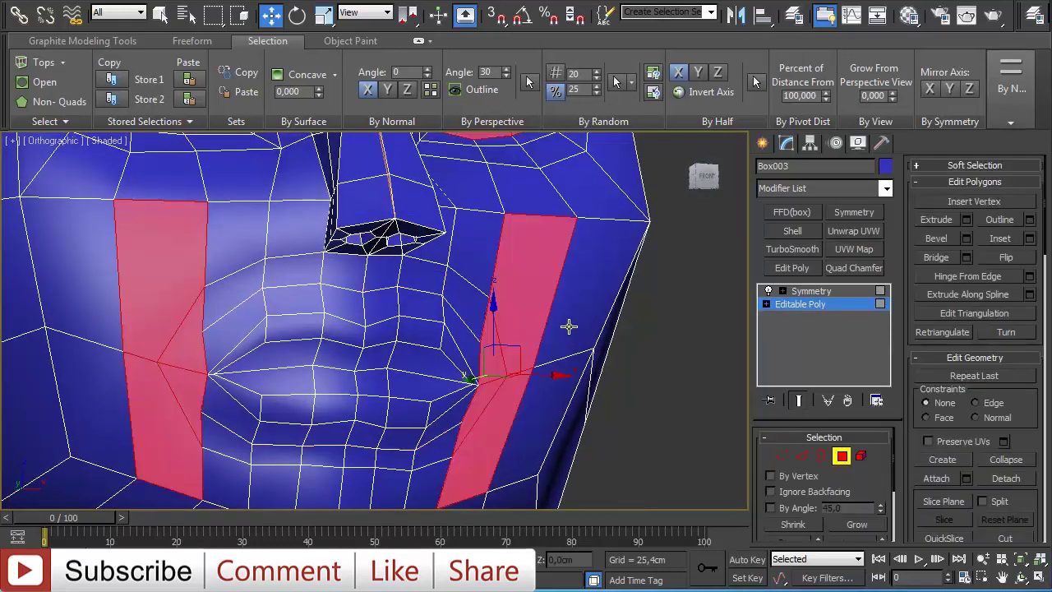
{"action": "key", "text": "ctrl+a"}
{"action": "left_click", "coordinate": [58, 101]}
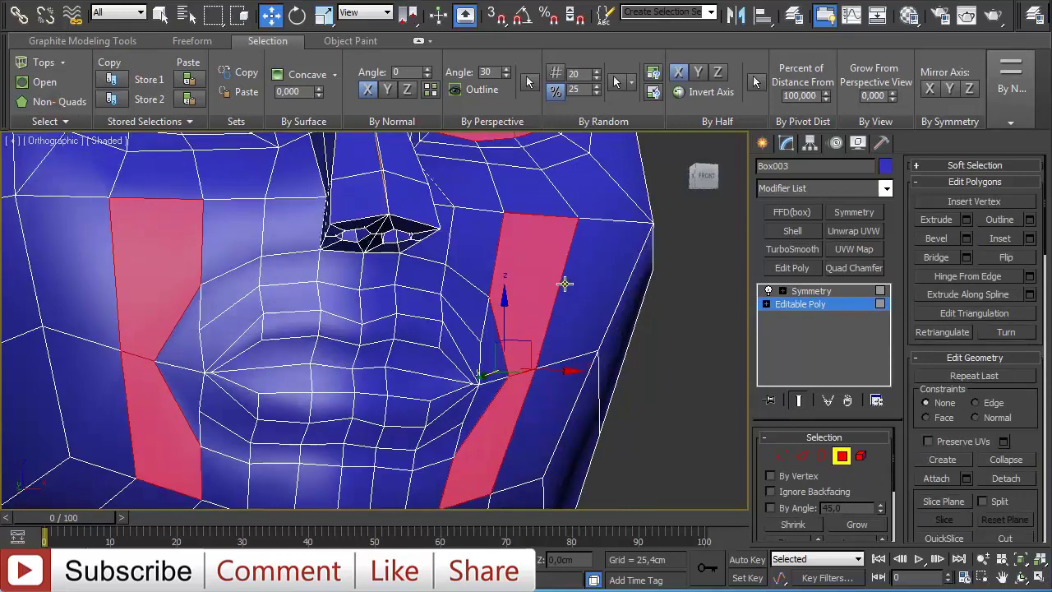
{"action": "scroll", "coordinate": [543, 275], "scroll_direction": "up", "scroll_amount": 2}
{"action": "scroll", "coordinate": [518, 268], "scroll_direction": "down", "scroll_amount": 4}
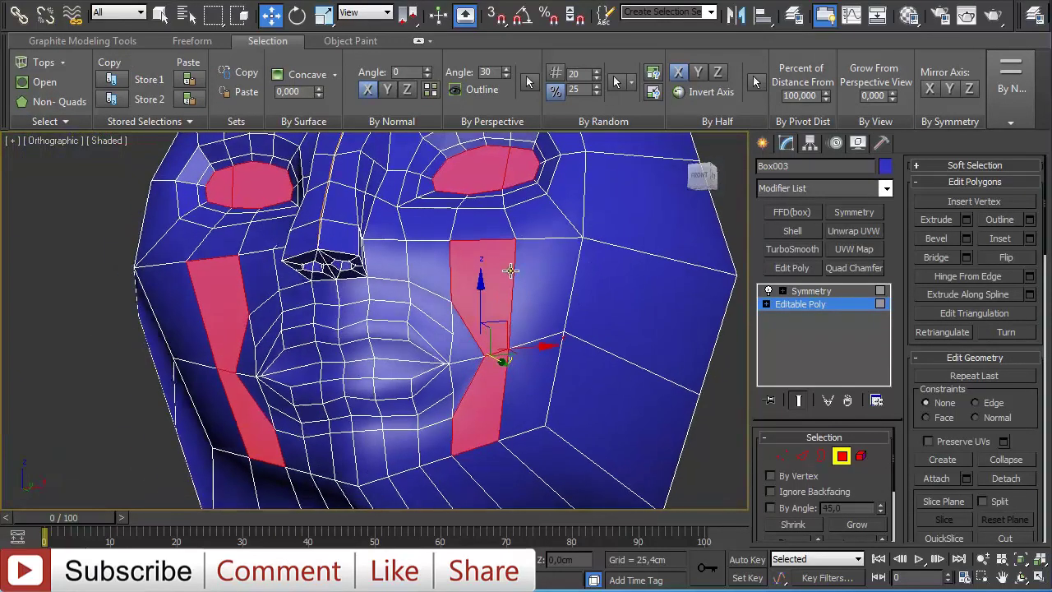
{"action": "middle_click_drag", "start_coordinate": [520, 276], "coordinate": [509, 281], "text": "alt"}
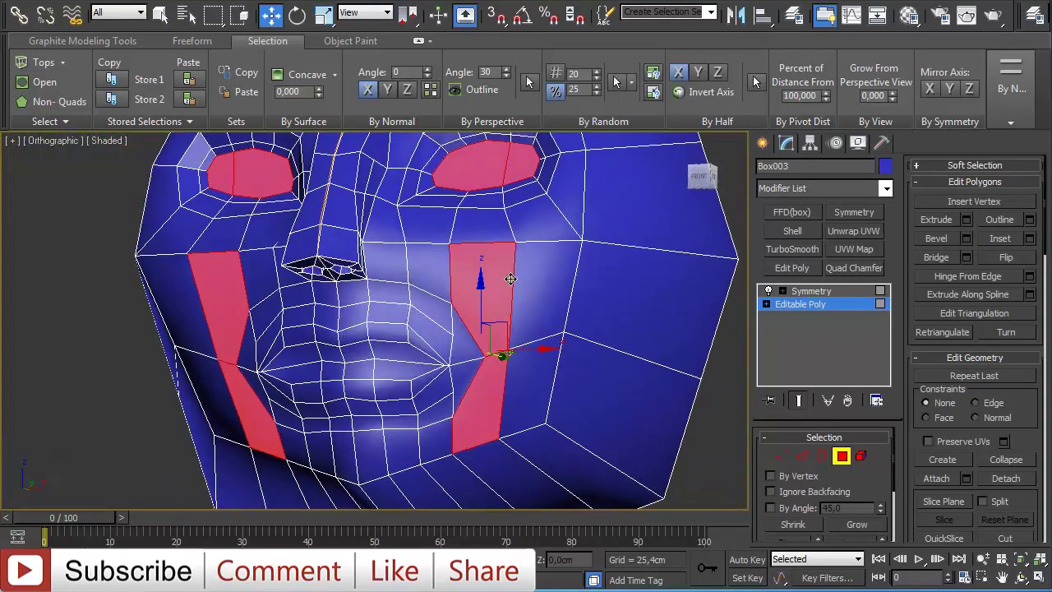
- Connect the ring of upper cheek edges between nose level and the mouth corner to add a horizontal edge line
{"action": "key", "text": "f"}
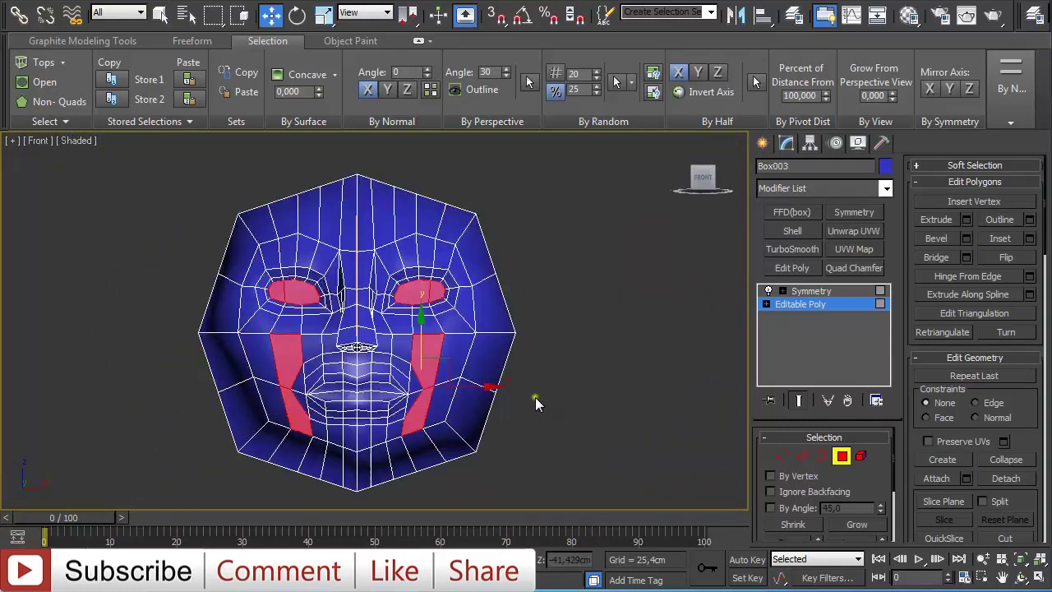
{"action": "scroll", "coordinate": [535, 399], "scroll_direction": "up", "scroll_amount": 2}
{"action": "middle_click_drag", "start_coordinate": [535, 399], "coordinate": [497, 321]}
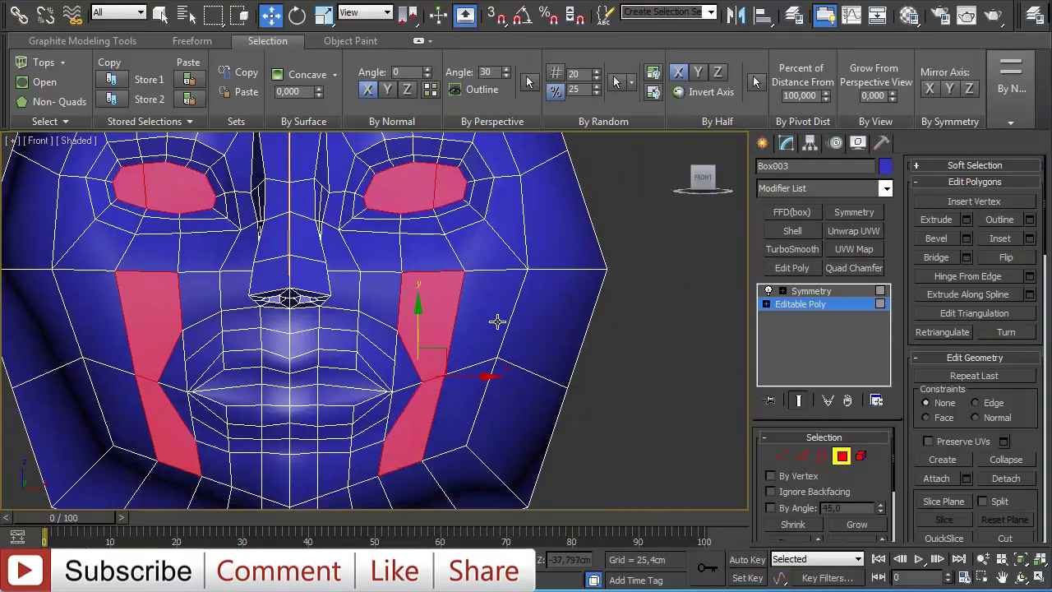
{"action": "key", "text": "2"}
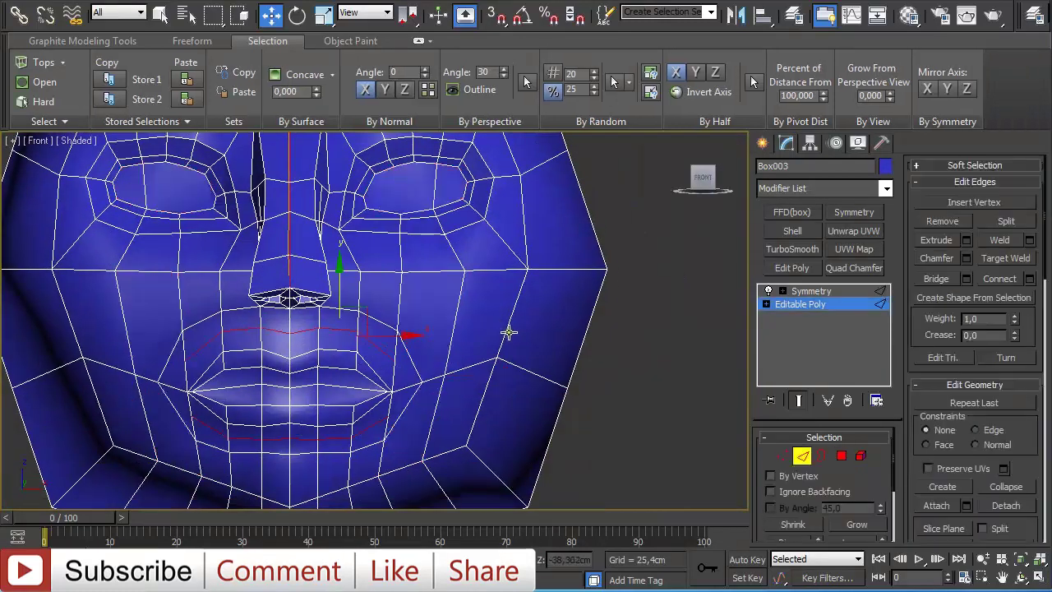
{"action": "left_click", "coordinate": [507, 329]}
{"action": "left_click", "coordinate": [455, 320], "text": "shift"}
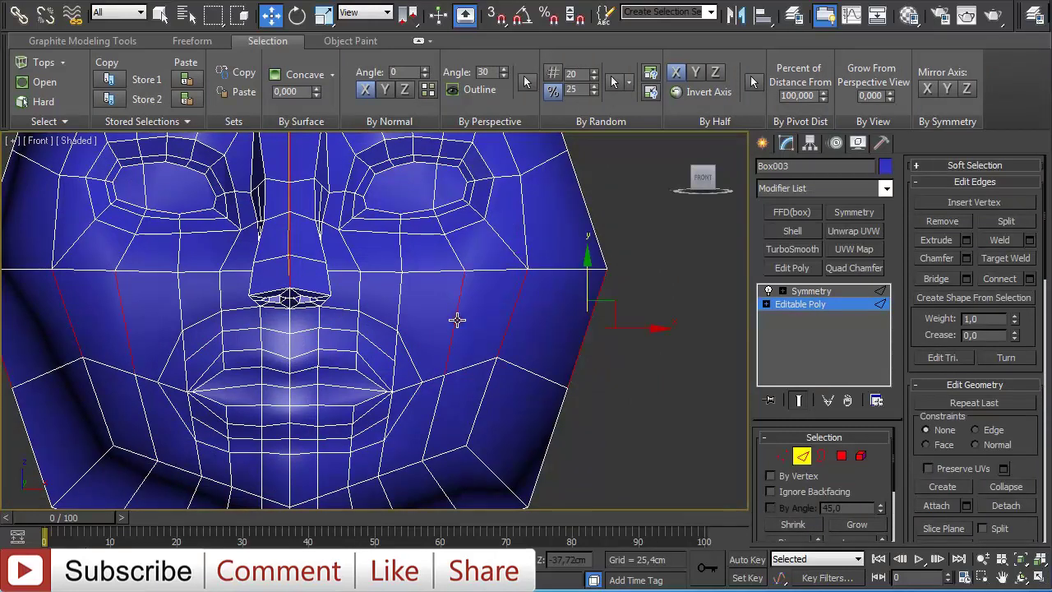
{"action": "double_click", "coordinate": [458, 320]}
- Cut an edge from the outer mouth loop's upper corner vertex to the end of the new upper cheek edge line
{"action": "right_click", "coordinate": [440, 337]}
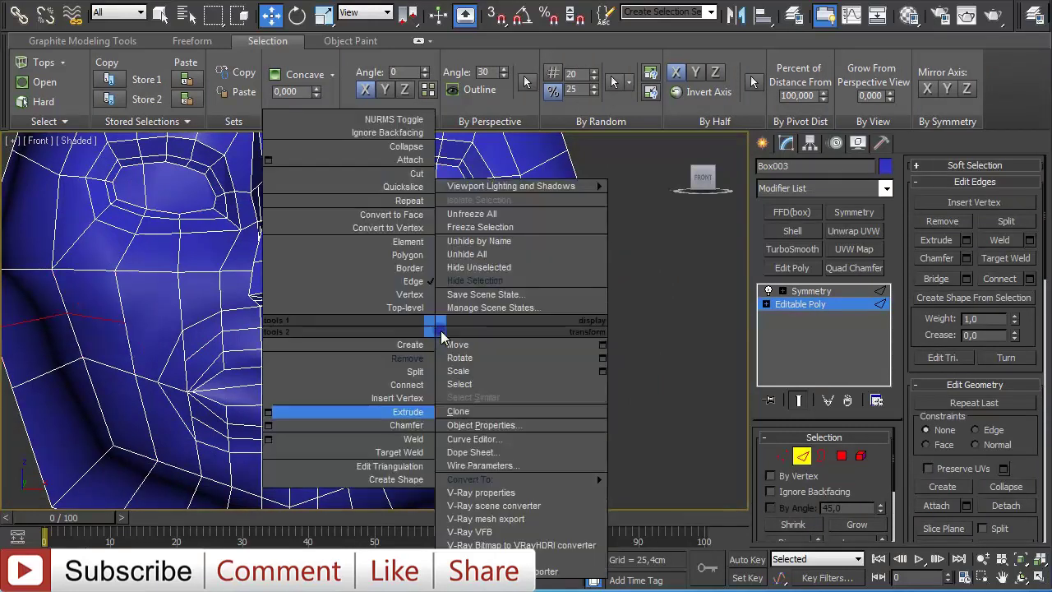
{"action": "left_click", "coordinate": [411, 182]}
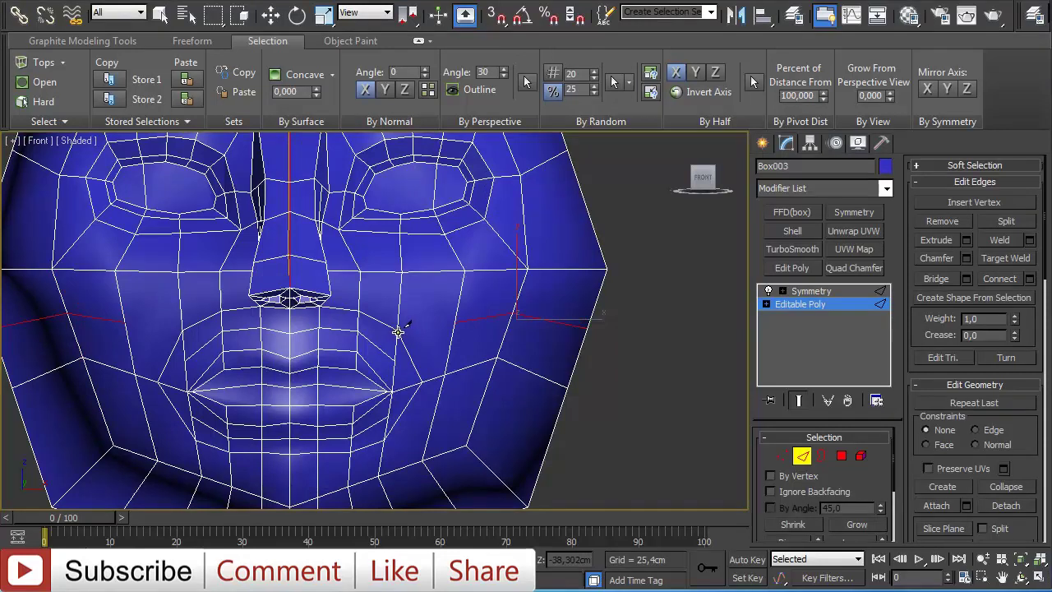
{"action": "left_click", "coordinate": [399, 330]}
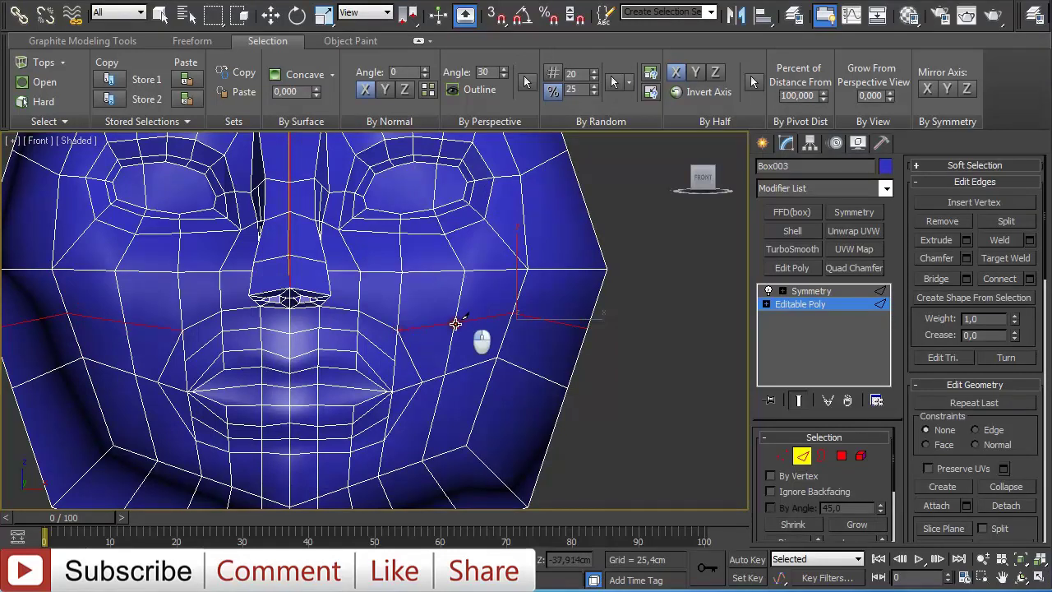
{"action": "left_click", "coordinate": [456, 324]}
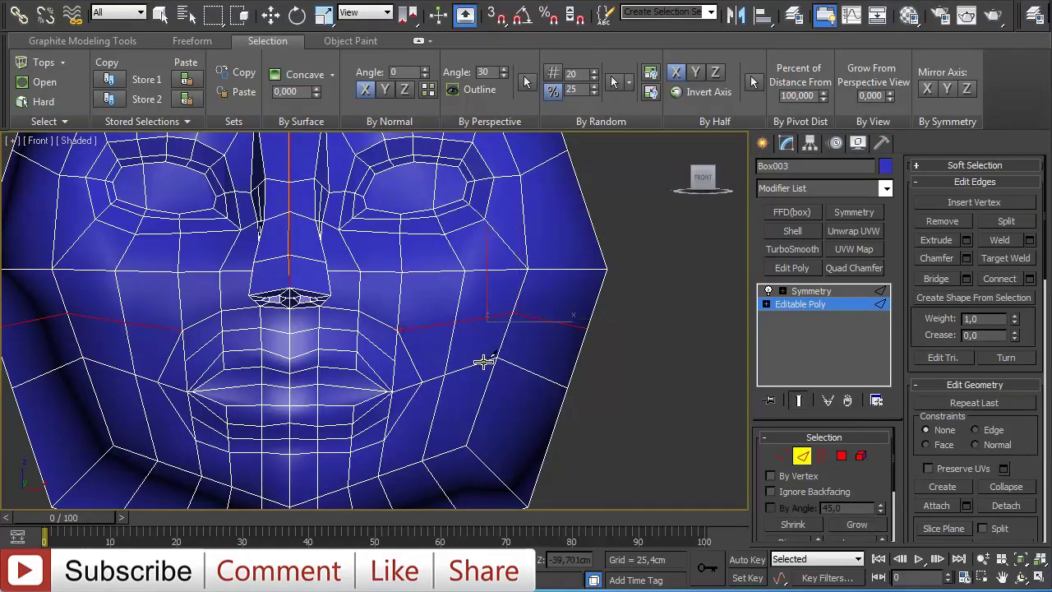
{"action": "key", "text": "4"}
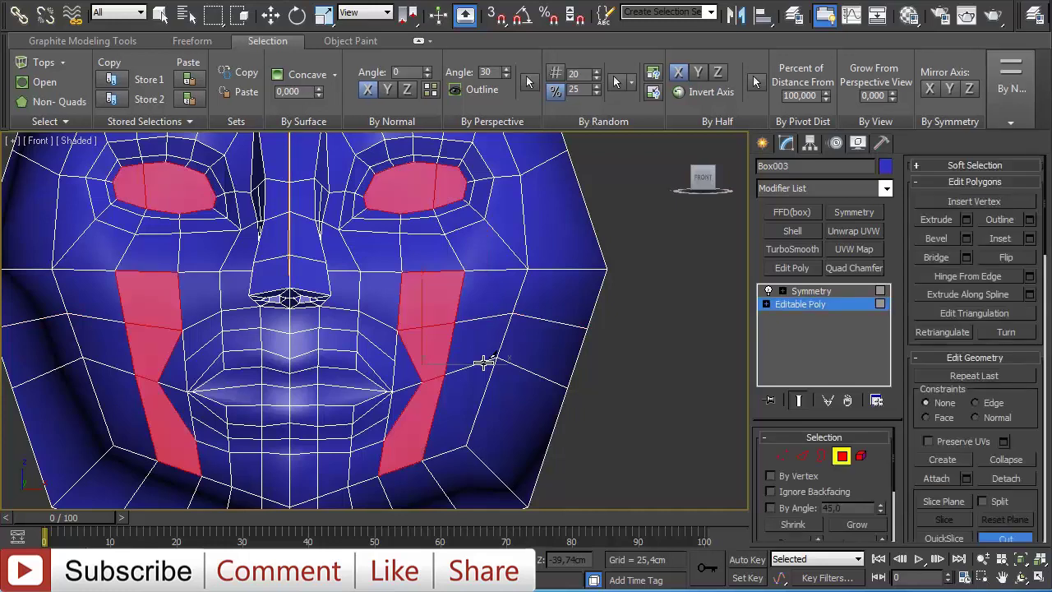
{"action": "key", "text": "w"}
- Connect the ring of lower cheek edges and cut the new edge line through to the outer mouth loop beside the lower lip
{"action": "key", "text": "2"}
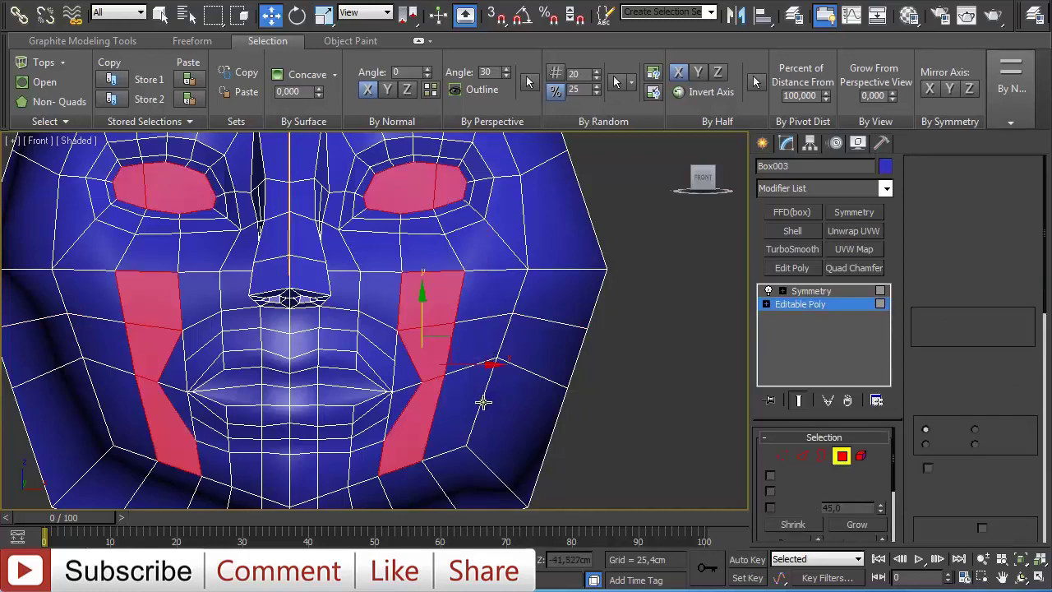
{"action": "left_click", "coordinate": [548, 435], "text": "ctrl"}
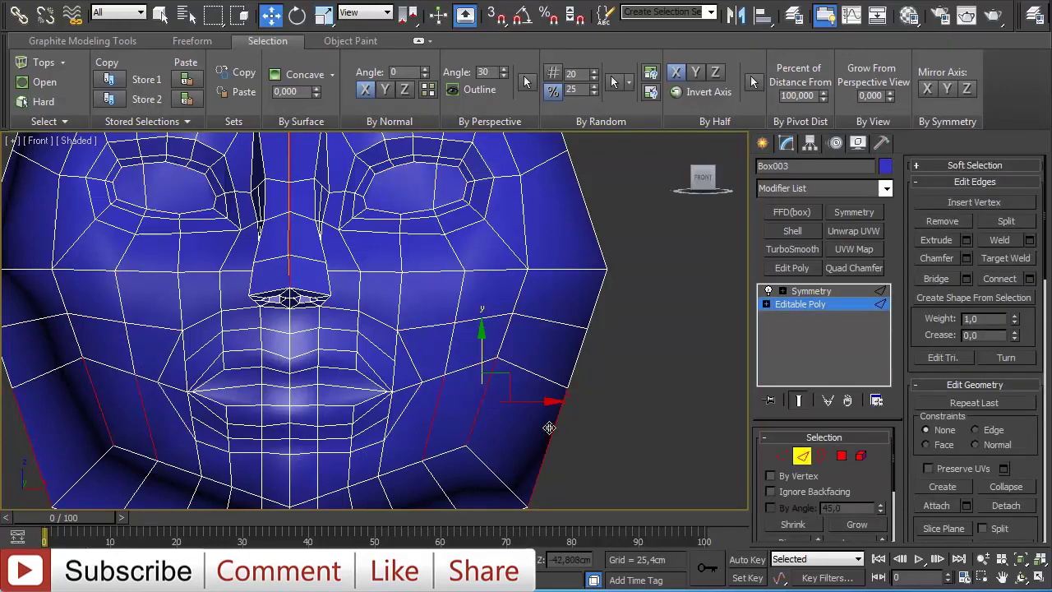
{"action": "left_click", "coordinate": [550, 433]}
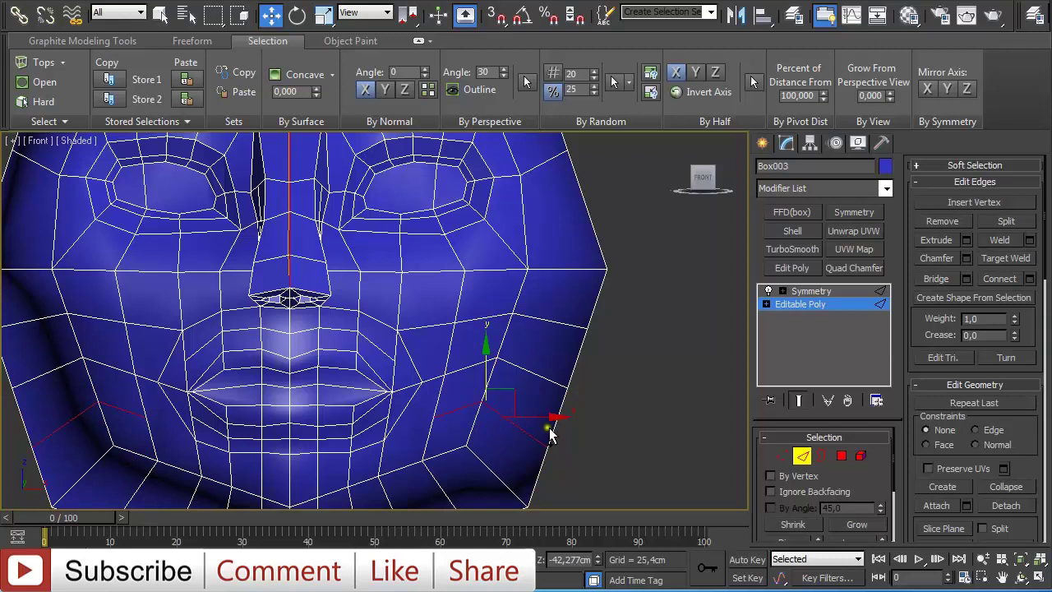
{"action": "right_click", "coordinate": [425, 278]}
{"action": "left_click", "coordinate": [395, 136]}
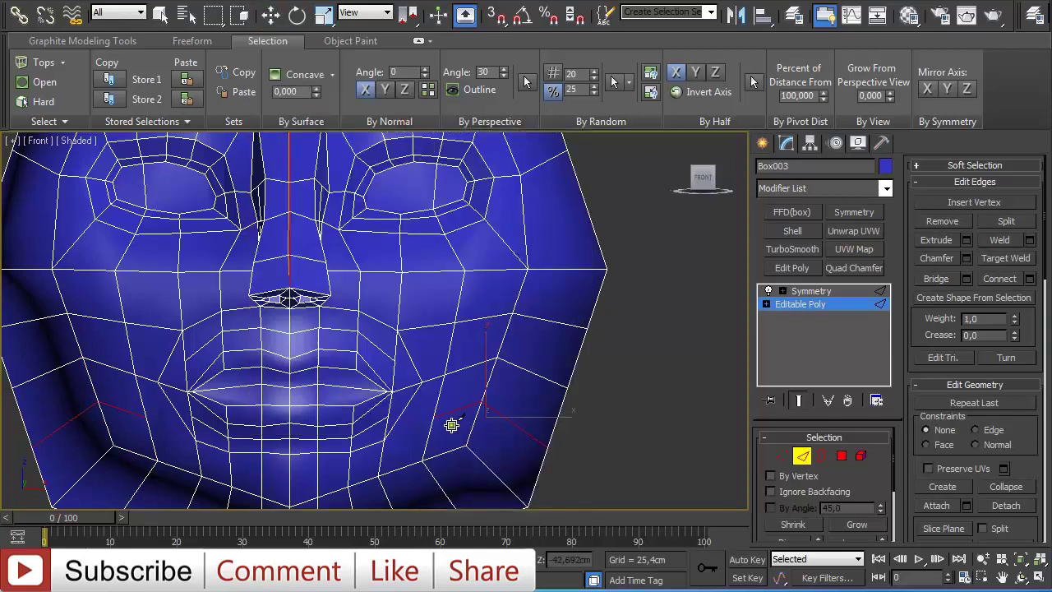
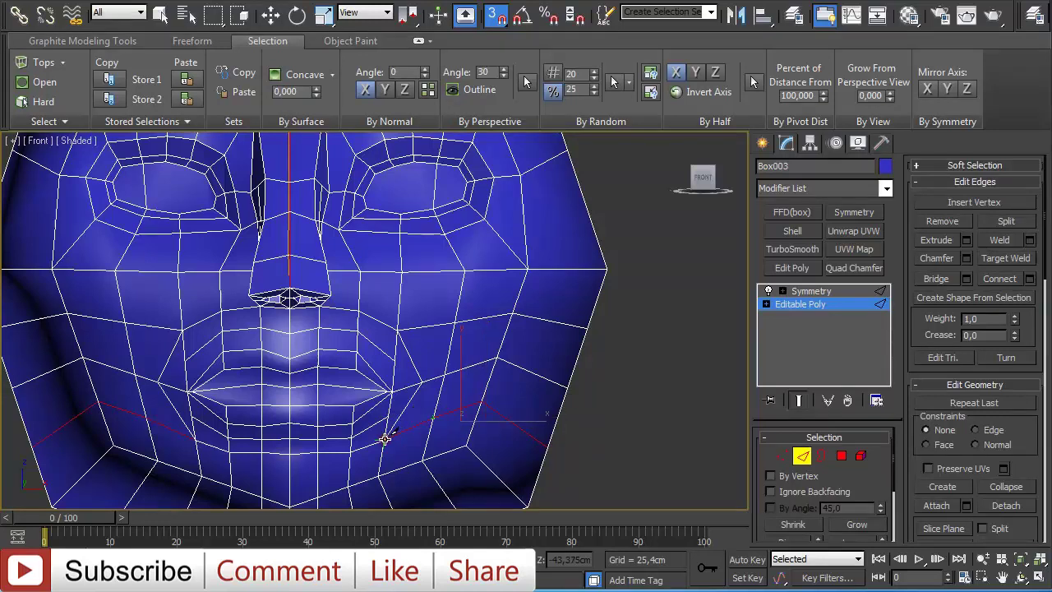
{"action": "key", "text": "w"}
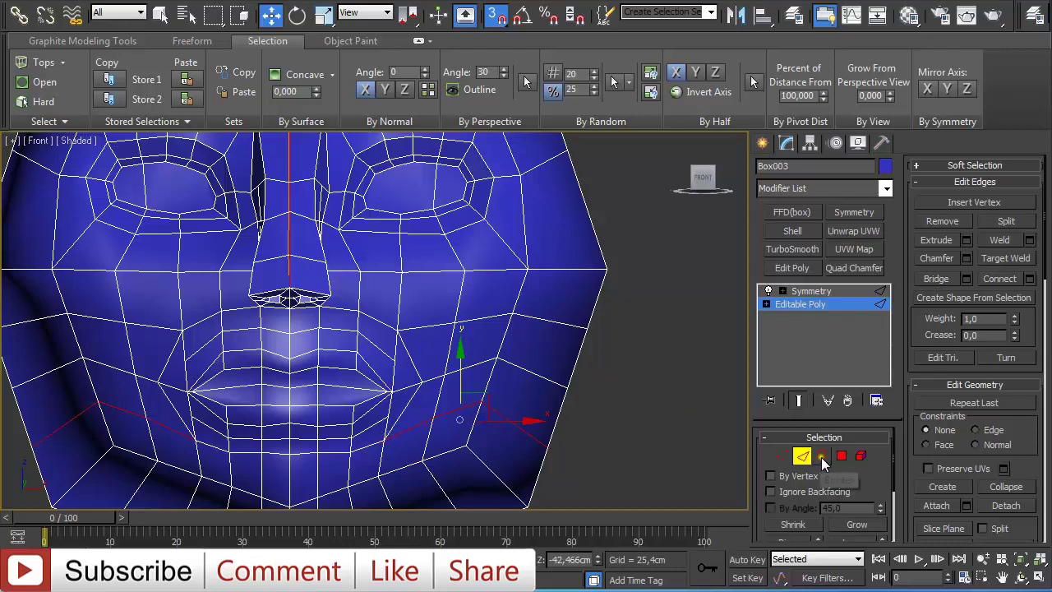
- Select the non-quad polygons of the visible face mesh and examine the head from the side
{"action": "left_click", "coordinate": [799, 455]}
{"action": "key", "text": "4"}
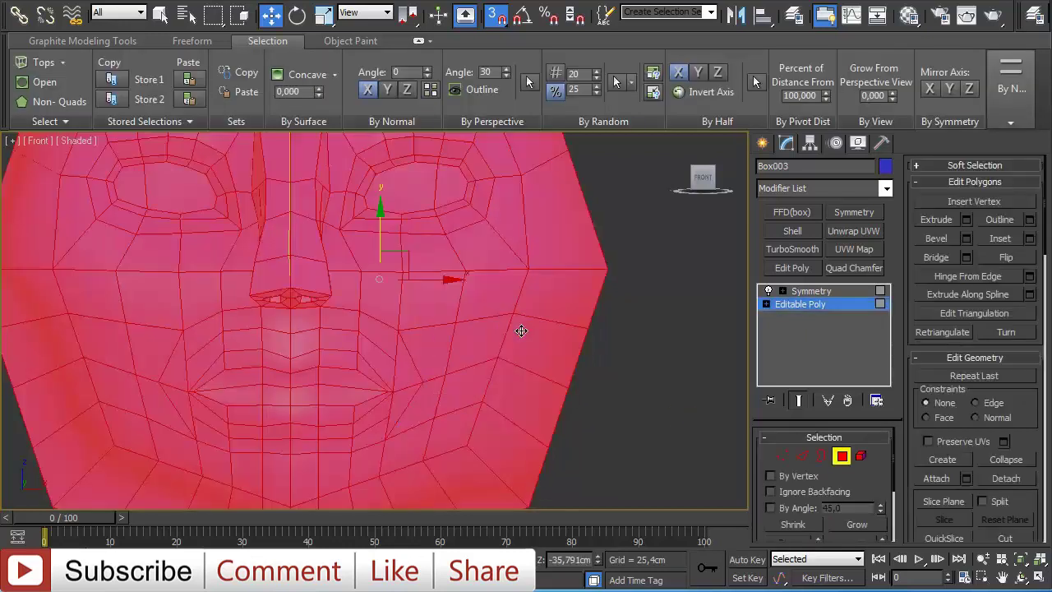
{"action": "left_click", "coordinate": [59, 101]}
{"action": "middle_click_drag", "start_coordinate": [126, 158], "coordinate": [322, 242], "text": "alt"}
{"action": "scroll", "coordinate": [492, 315], "scroll_direction": "down", "scroll_amount": 5}
{"action": "right_click", "coordinate": [466, 311]}
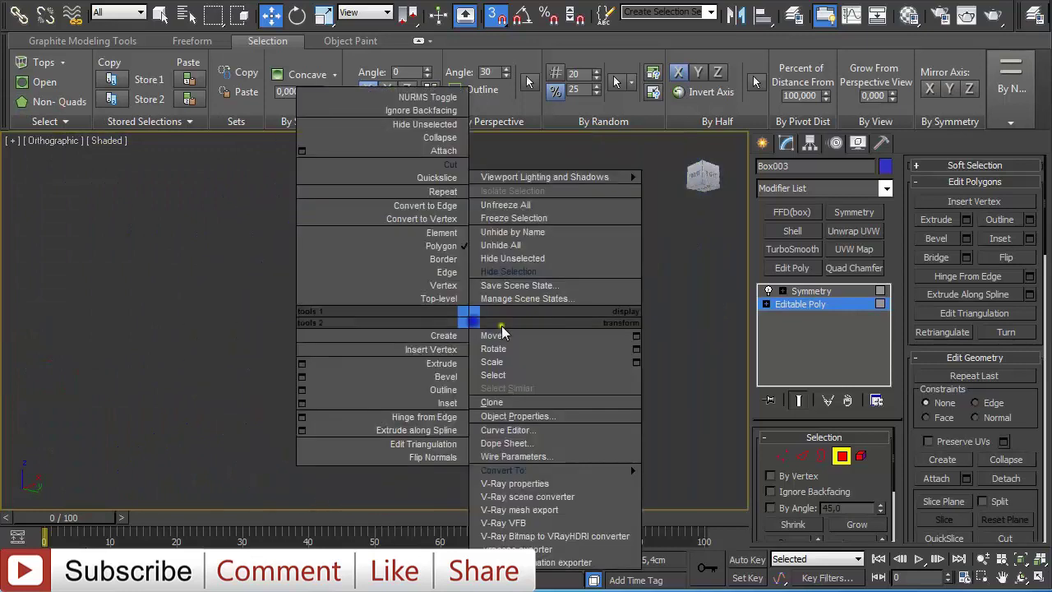
{"action": "middle_click_drag", "start_coordinate": [688, 352], "coordinate": [607, 371], "text": "alt"}
- Connect the ring of long edges running back along the side of the head to add a loop around it
{"action": "key", "text": "2"}
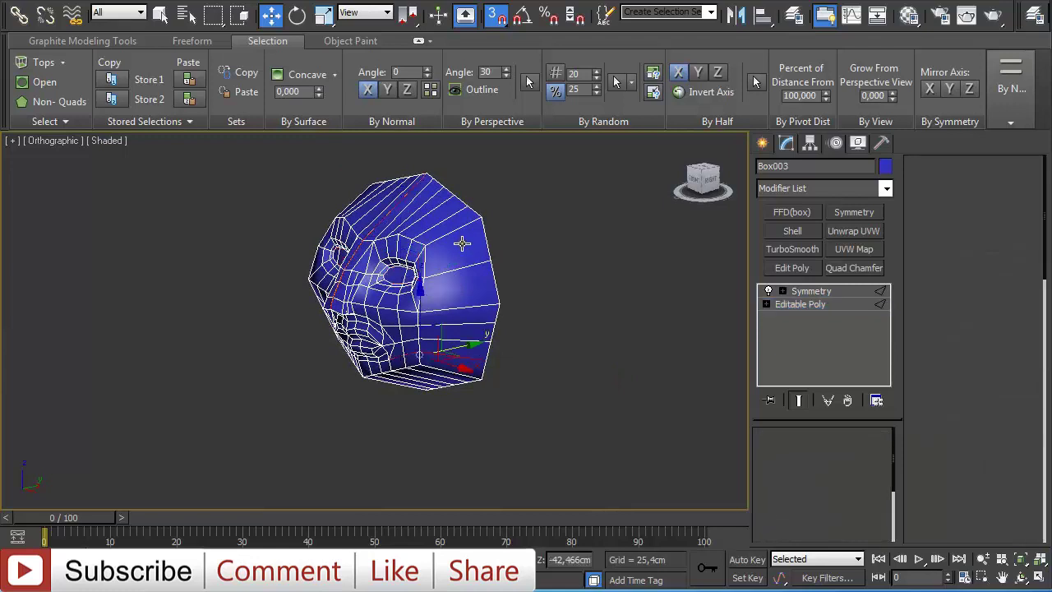
{"action": "left_click", "coordinate": [454, 231]}
{"action": "left_click", "coordinate": [440, 221], "text": "shift"}
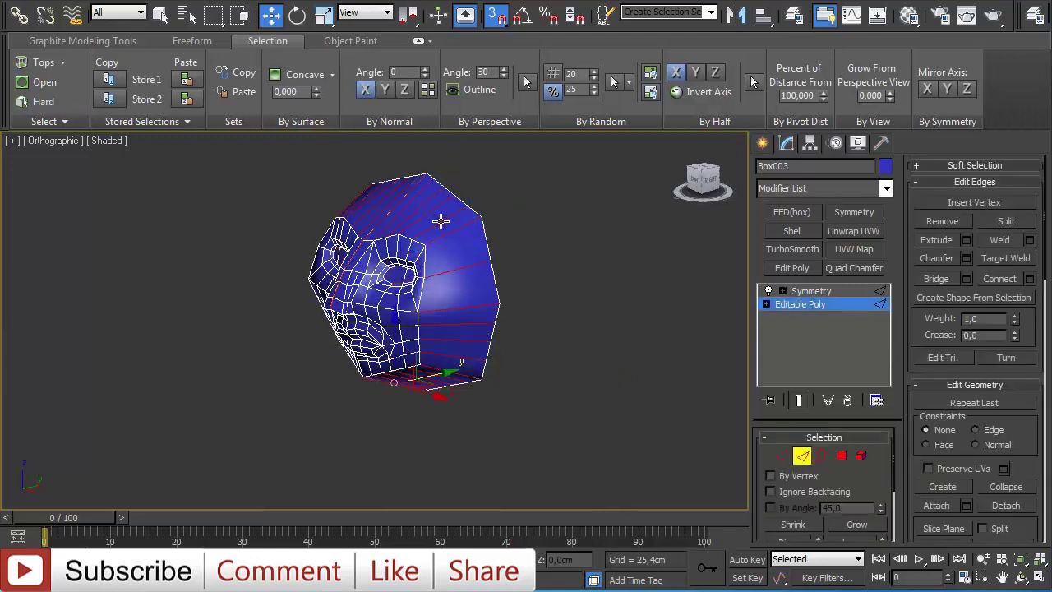
{"action": "double_click", "coordinate": [443, 228]}
{"action": "middle_click_drag", "start_coordinate": [515, 299], "coordinate": [496, 275], "text": "alt"}
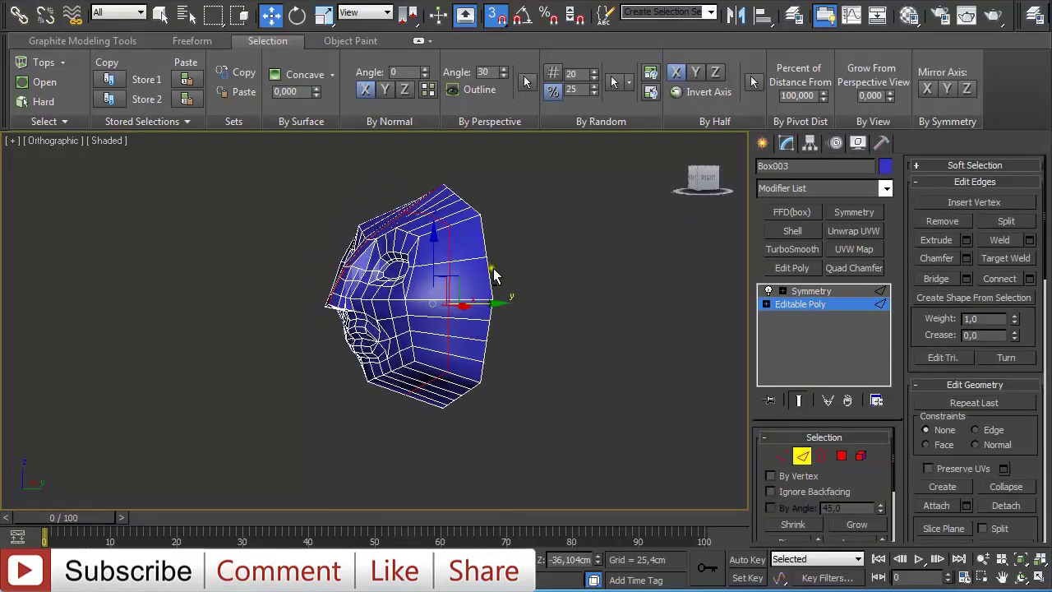
- Unhide all hidden polygons of the head mesh
{"action": "left_click", "coordinate": [803, 458]}
{"action": "left_click", "coordinate": [841, 456]}
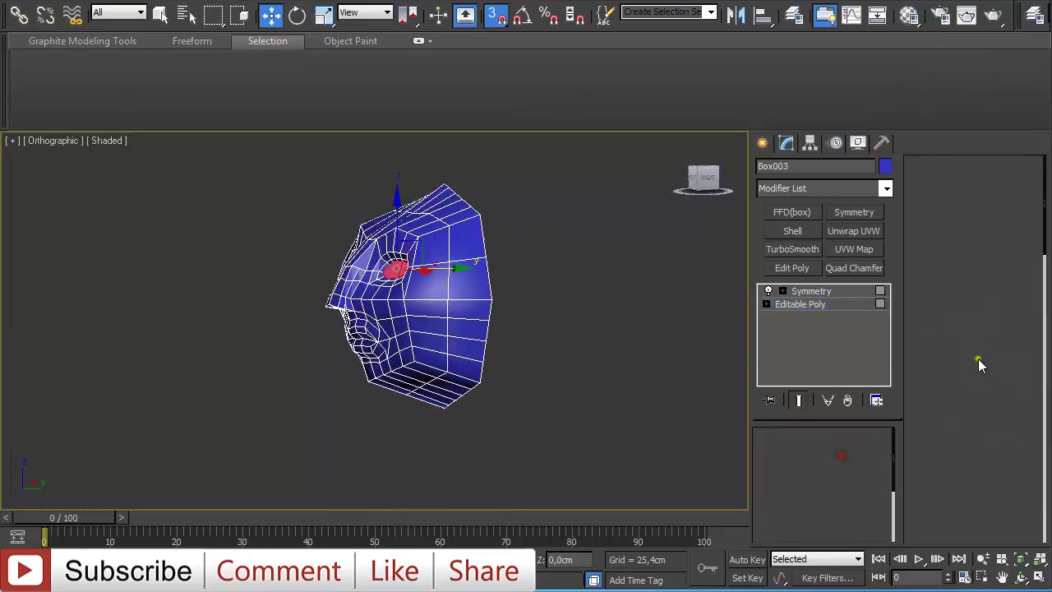
{"action": "left_click_drag", "start_coordinate": [1046, 233], "coordinate": [1041, 319]}
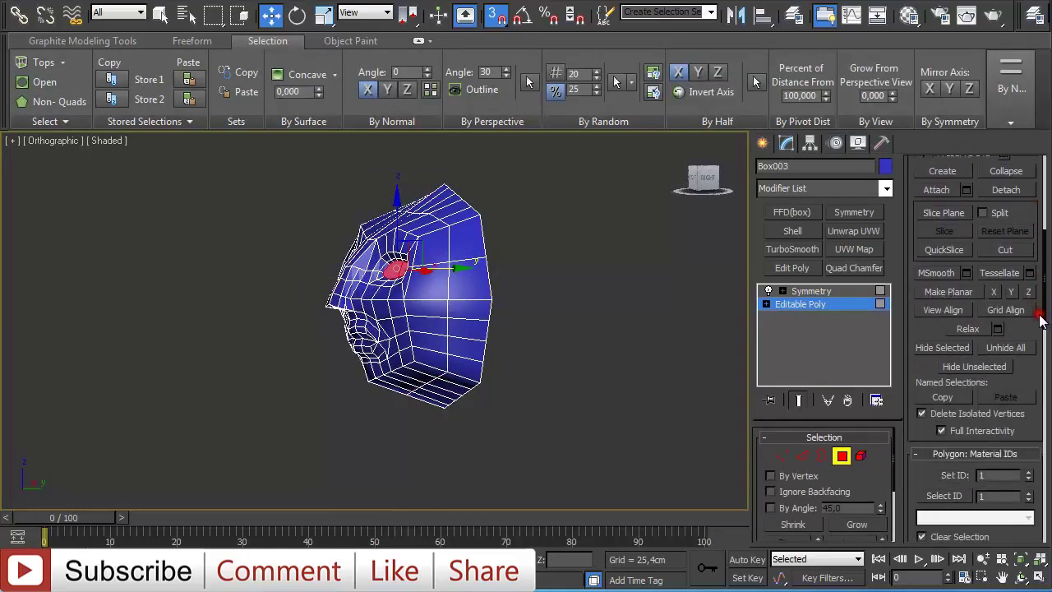
{"action": "left_click", "coordinate": [1020, 348]}
{"action": "mouse_move", "coordinate": [736, 338]}
{"action": "middle_mouse_down", "text": "alt"}
{"action": "mouse_move", "coordinate": [590, 323]}
{"action": "mouse_move", "coordinate": [728, 341]}
{"action": "middle_mouse_up", "text": "alt"}
{"action": "left_click", "coordinate": [842, 455]}
- Select the non-quad polygons of the complete head and examine the side of the head behind the cheek
{"action": "scroll", "coordinate": [549, 362], "scroll_direction": "up", "scroll_amount": 4}
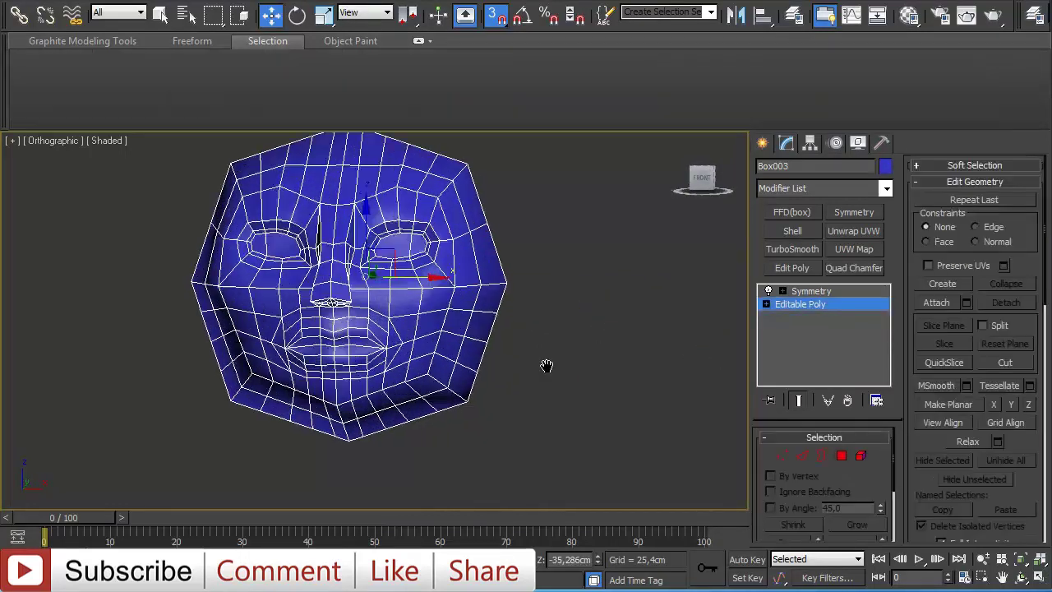
{"action": "key", "text": "f"}
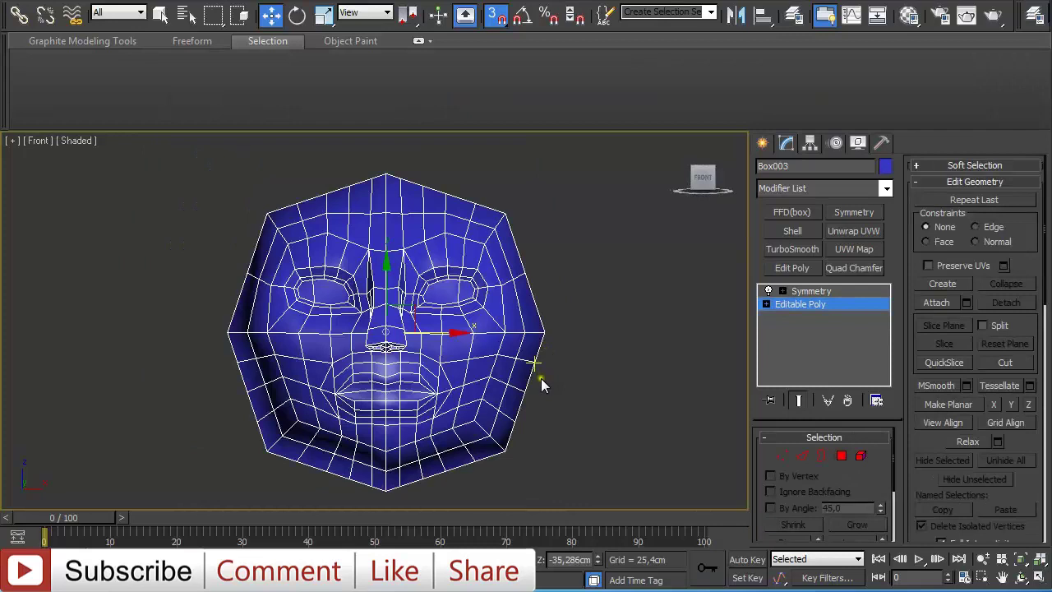
{"action": "scroll", "coordinate": [541, 378], "scroll_direction": "up", "scroll_amount": 4}
{"action": "middle_click_drag", "start_coordinate": [545, 379], "coordinate": [500, 293]}
{"action": "key", "text": "4"}
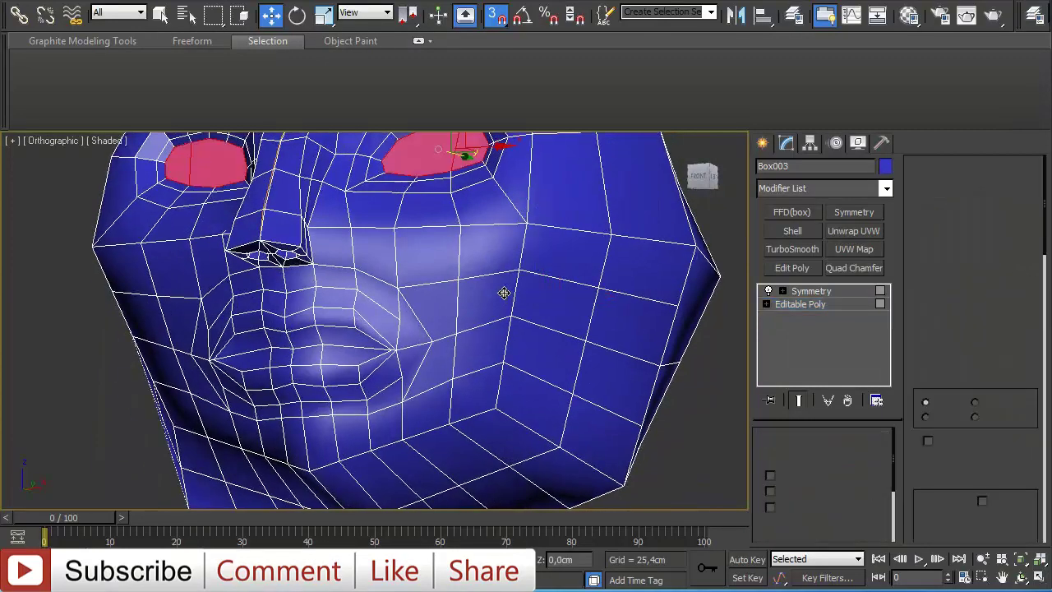
{"action": "key", "text": "ctrl+a"}
{"action": "scroll", "coordinate": [486, 285], "scroll_direction": "down", "scroll_amount": 3}
{"action": "left_click", "coordinate": [60, 97]}
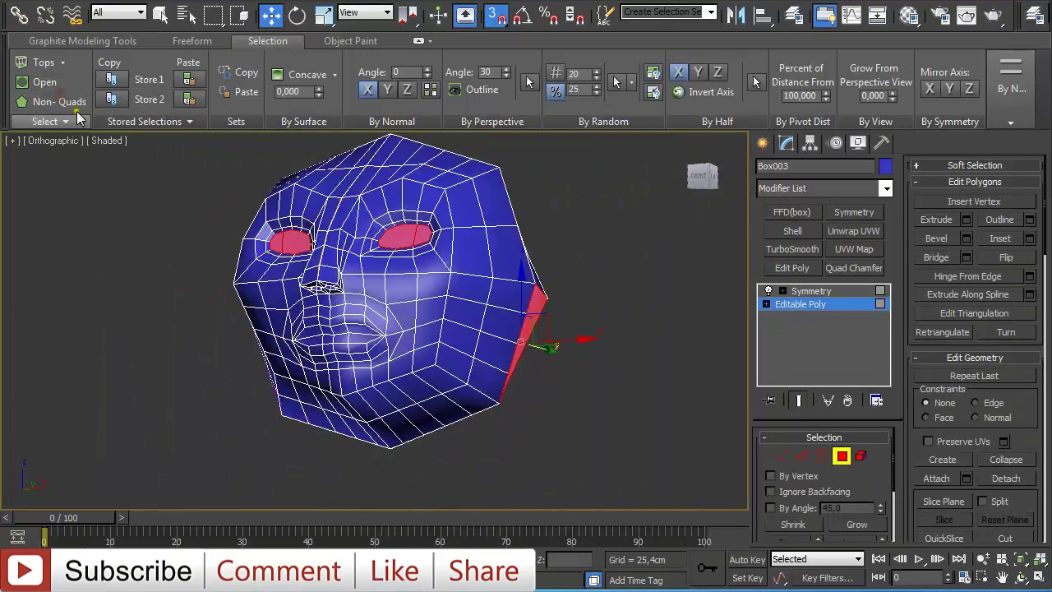
{"action": "middle_click_drag", "start_coordinate": [370, 271], "coordinate": [417, 329], "text": "alt"}
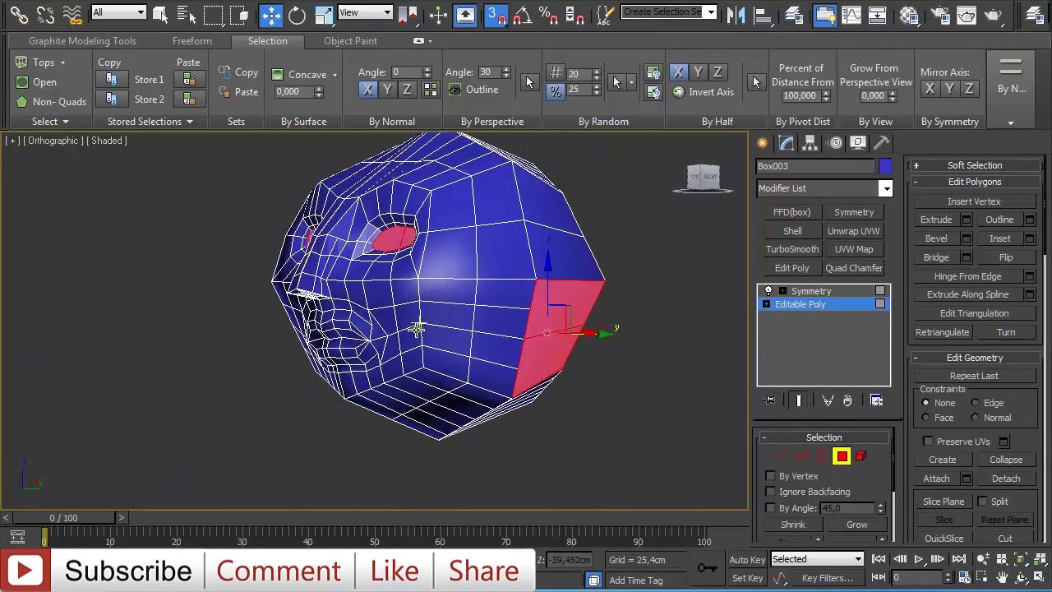
{"action": "scroll", "coordinate": [480, 330], "scroll_direction": "up", "scroll_amount": 2}
{"action": "middle_click_drag", "start_coordinate": [483, 296], "coordinate": [346, 300]}
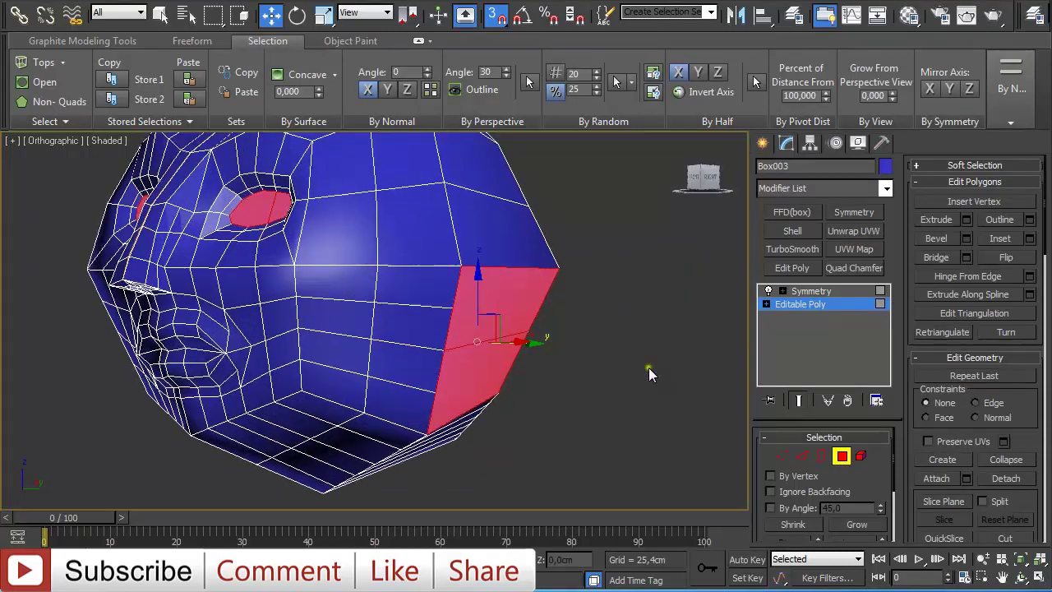
{"action": "middle_click_drag", "start_coordinate": [649, 367], "coordinate": [723, 388], "text": "alt"}
- Connect the upper and lower rings of edges at the back of the head to add two horizontal edge lines
{"action": "left_click", "coordinate": [801, 456]}
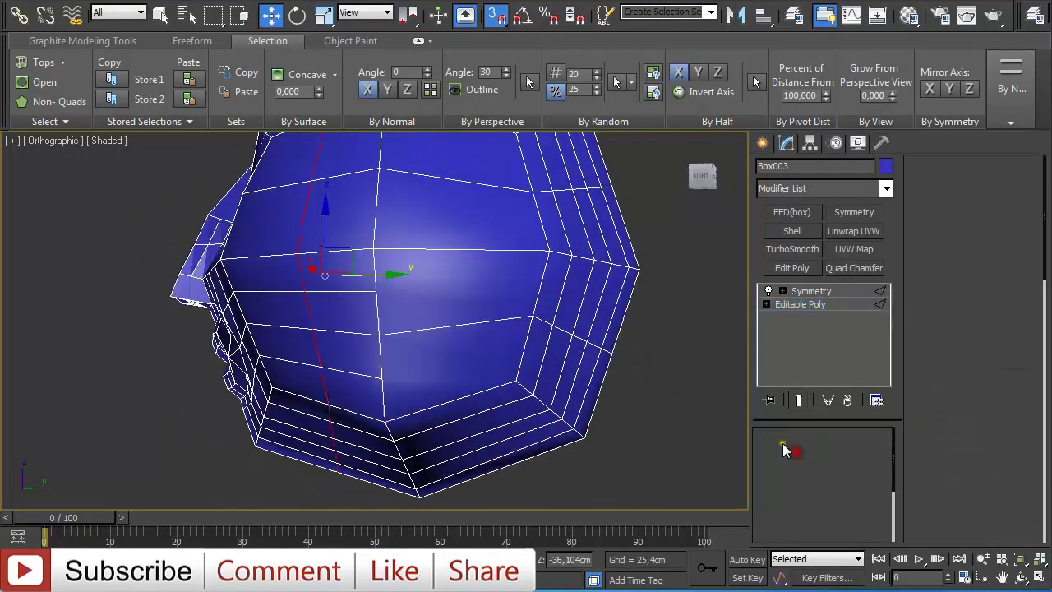
{"action": "double_click", "coordinate": [543, 288]}
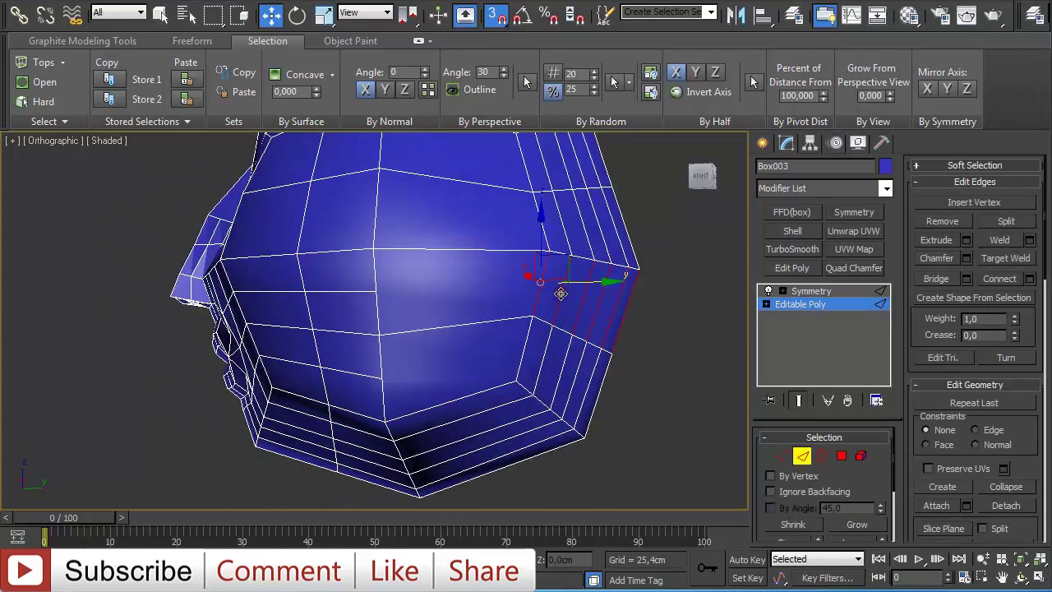
{"action": "left_click", "coordinate": [567, 301]}
{"action": "left_click", "coordinate": [526, 347]}
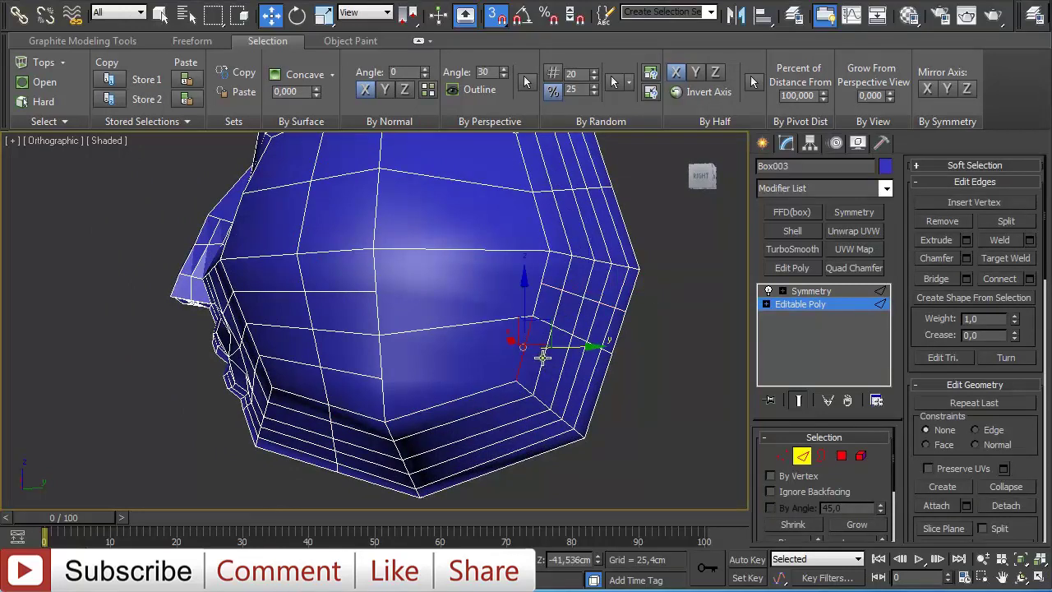
{"action": "left_click", "coordinate": [543, 357], "text": "shift"}
{"action": "key", "text": "ctrl+shift+e"}
- Cut two edges across the side of the head, linking the open cheek lines to the horizontal lines at the back
{"action": "key", "text": "1"}
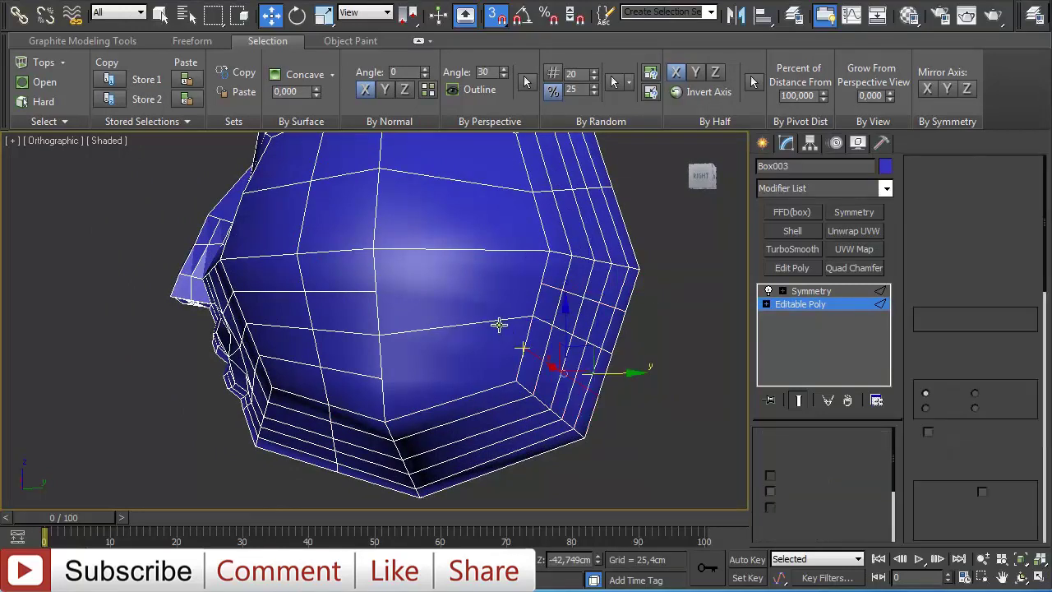
{"action": "right_click", "coordinate": [481, 296]}
{"action": "left_click", "coordinate": [454, 148]}
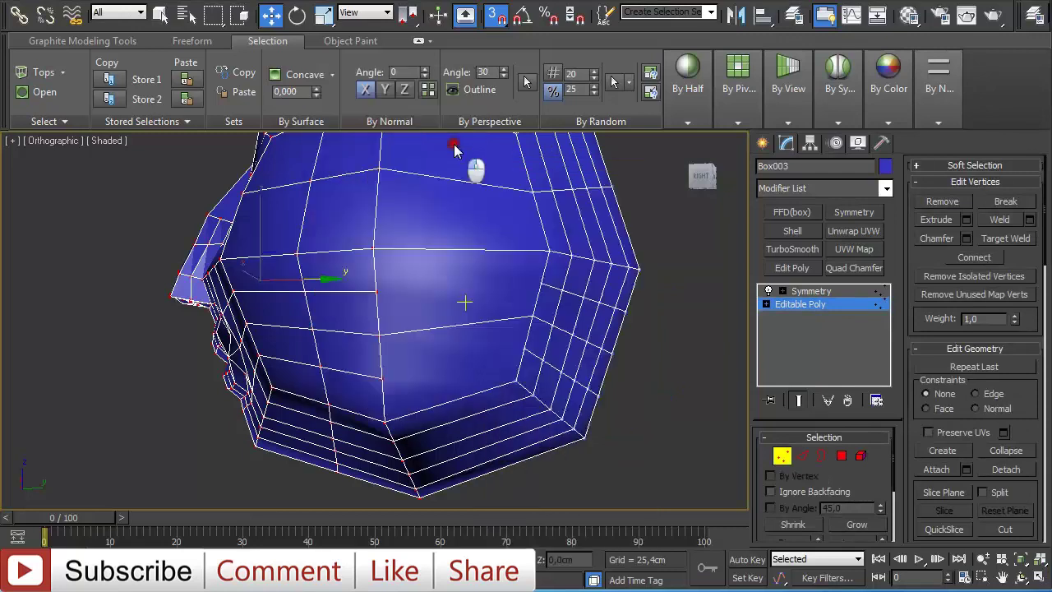
{"action": "left_click", "coordinate": [540, 282]}
{"action": "left_click", "coordinate": [376, 288]}
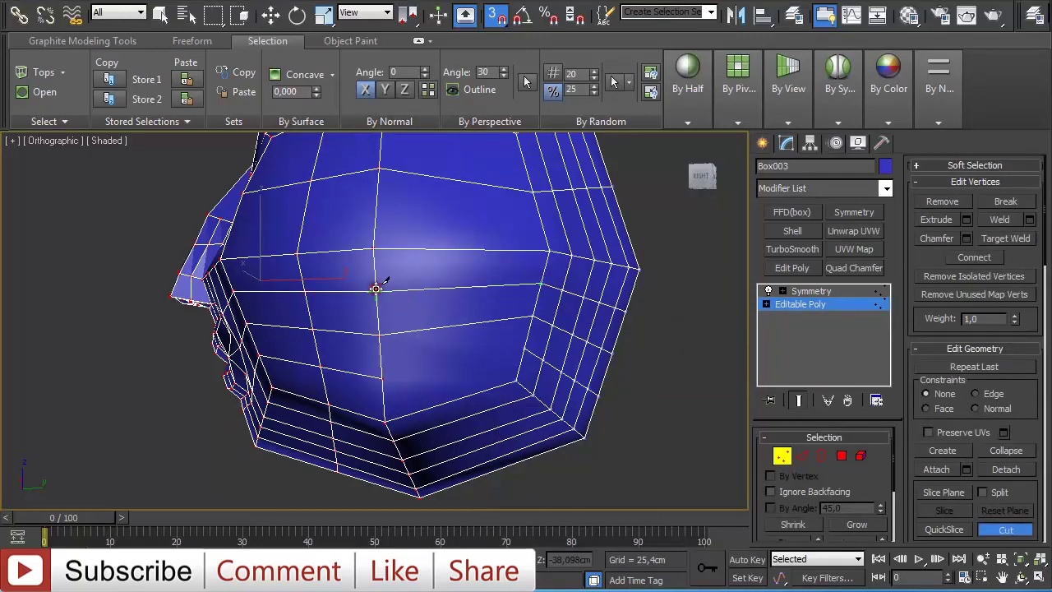
{"action": "left_click", "coordinate": [382, 377]}
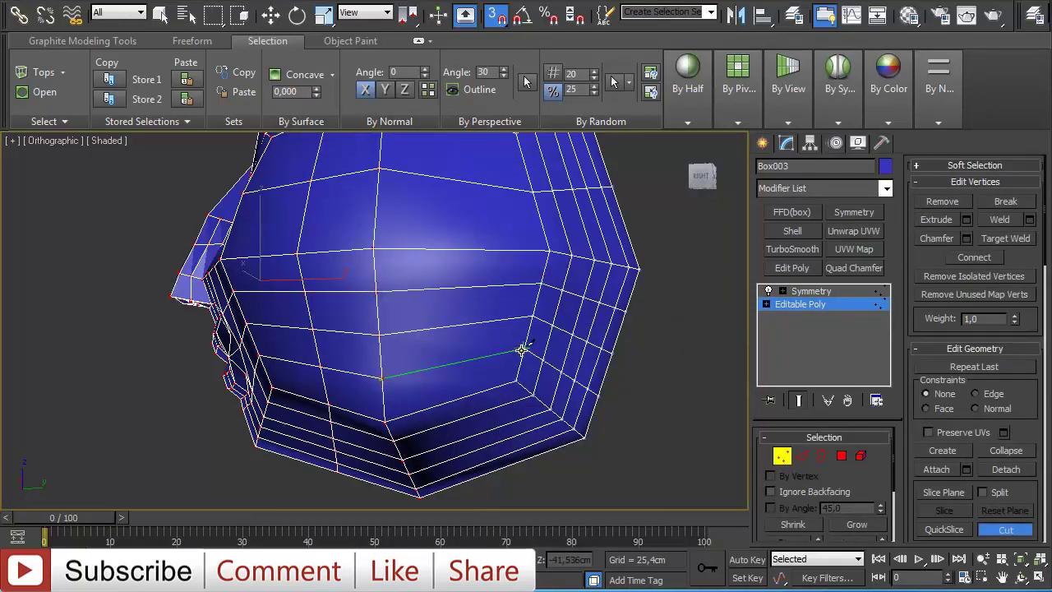
{"action": "left_click", "coordinate": [523, 349]}
{"action": "right_click", "coordinate": [524, 350]}
{"action": "scroll", "coordinate": [358, 287], "scroll_direction": "down", "scroll_amount": 5}
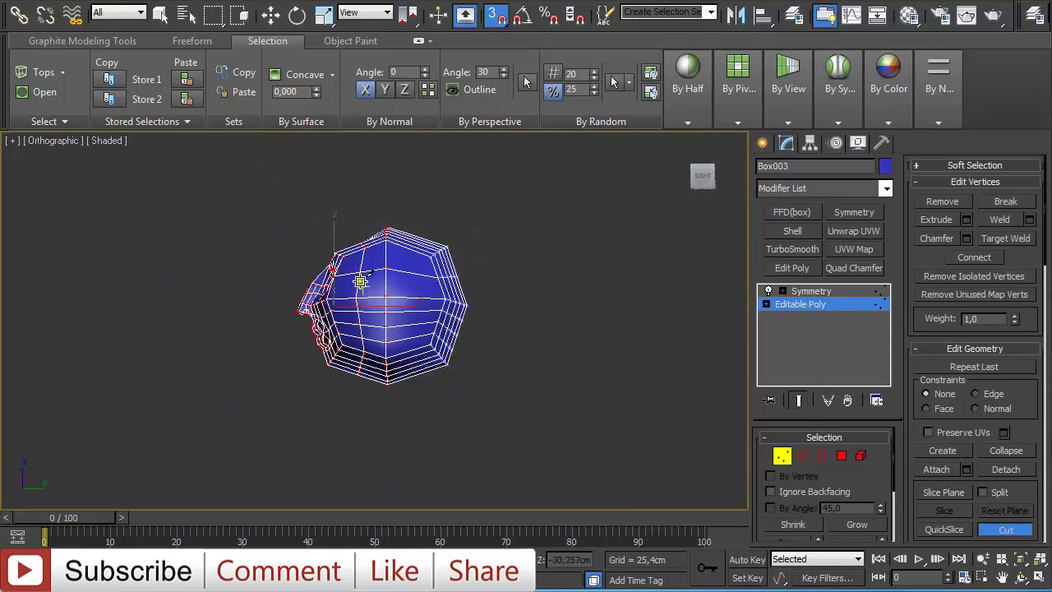
{"action": "scroll", "coordinate": [368, 294], "scroll_direction": "up", "scroll_amount": 5}
{"action": "key", "text": "w"}
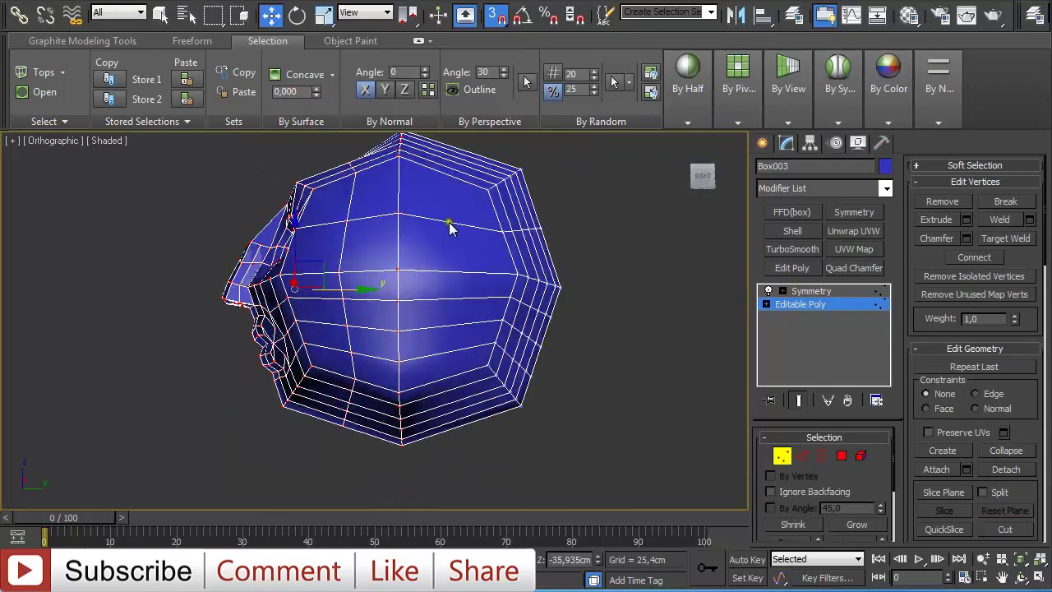
- Connect the ring of long edges on the rear side of the head to add a vertical loop
{"action": "key", "text": "2"}
{"action": "left_click", "coordinate": [449, 222]}
{"action": "left_click", "coordinate": [442, 175], "text": "shift"}
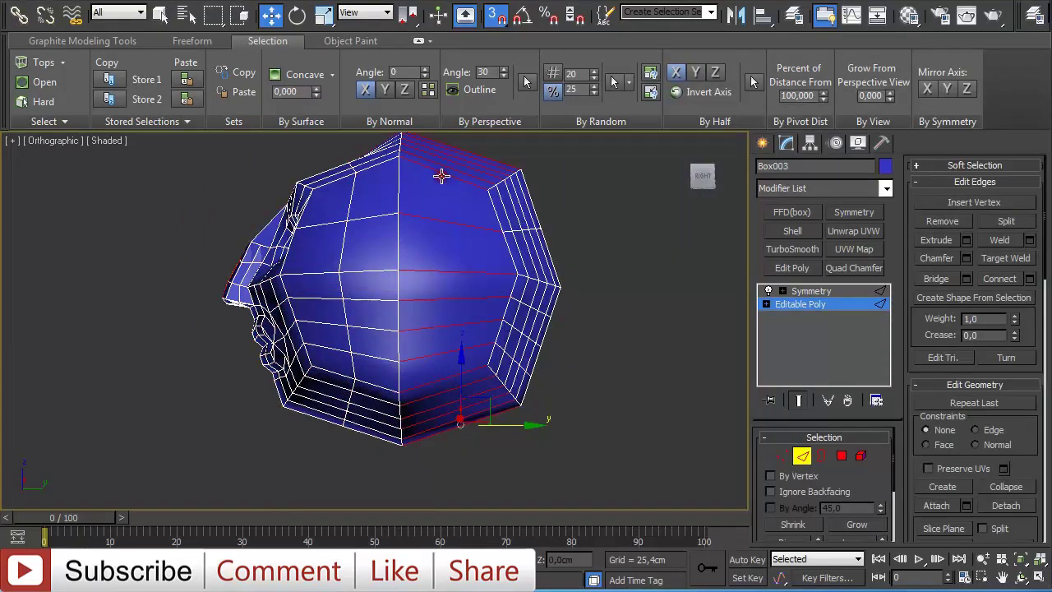
{"action": "key", "text": "ctrl+shift+e"}
- Leave edge editing and examine the complete mirrored head from the front and the side
{"action": "middle_click_drag", "start_coordinate": [462, 240], "coordinate": [606, 261], "text": "alt"}
{"action": "left_click", "coordinate": [802, 456]}
{"action": "left_click", "coordinate": [562, 348]}
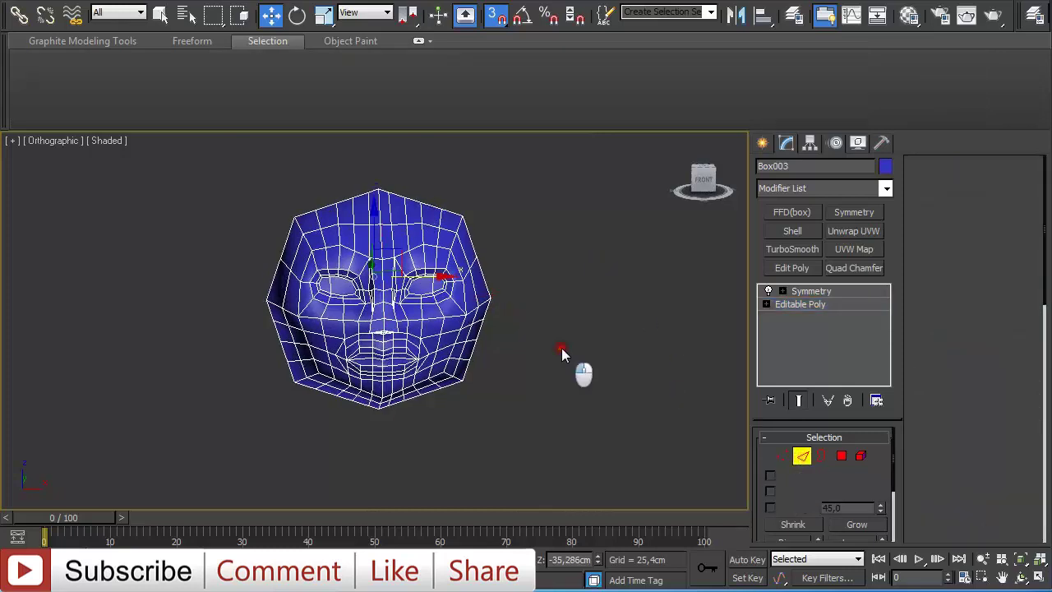
{"action": "left_click", "coordinate": [489, 324]}
{"action": "scroll", "coordinate": [483, 304], "scroll_direction": "up", "scroll_amount": 5}
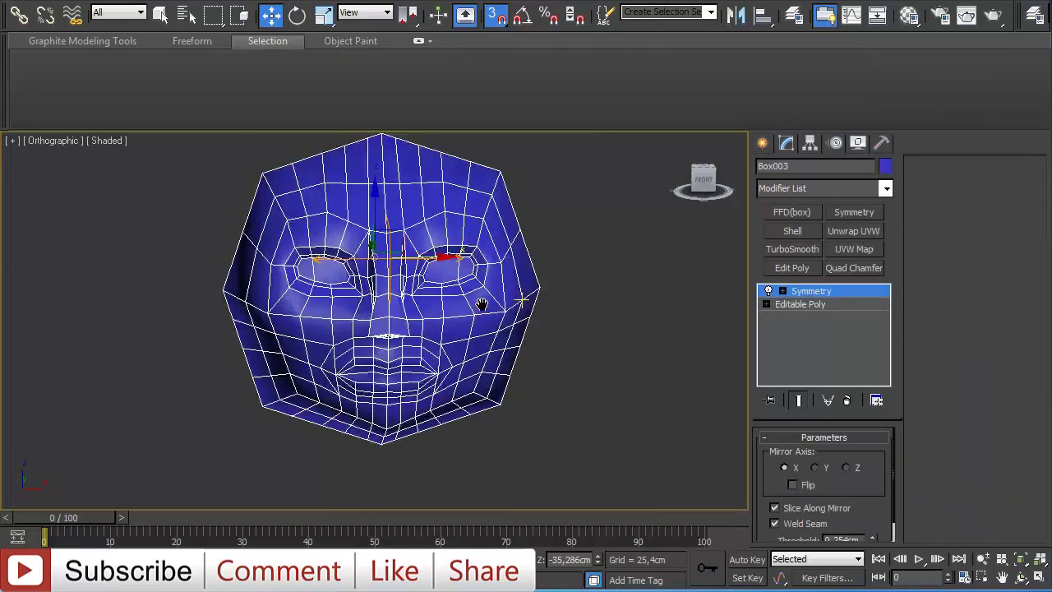
{"action": "middle_click_drag", "start_coordinate": [446, 269], "coordinate": [425, 263], "text": "alt"}
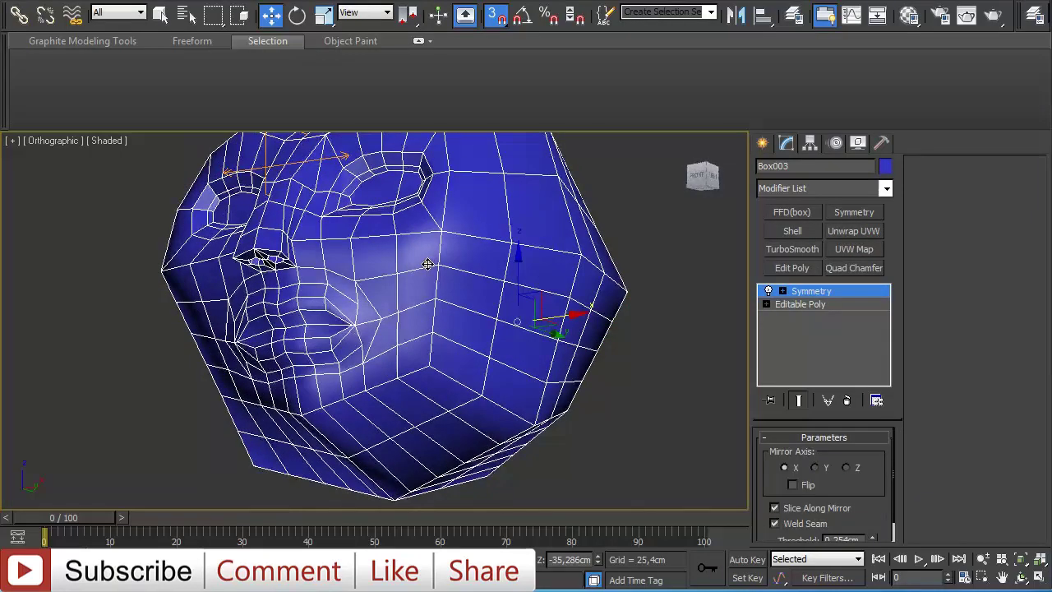
{"action": "key", "text": "f"}
{"action": "scroll", "coordinate": [517, 361], "scroll_direction": "up", "scroll_amount": 4}
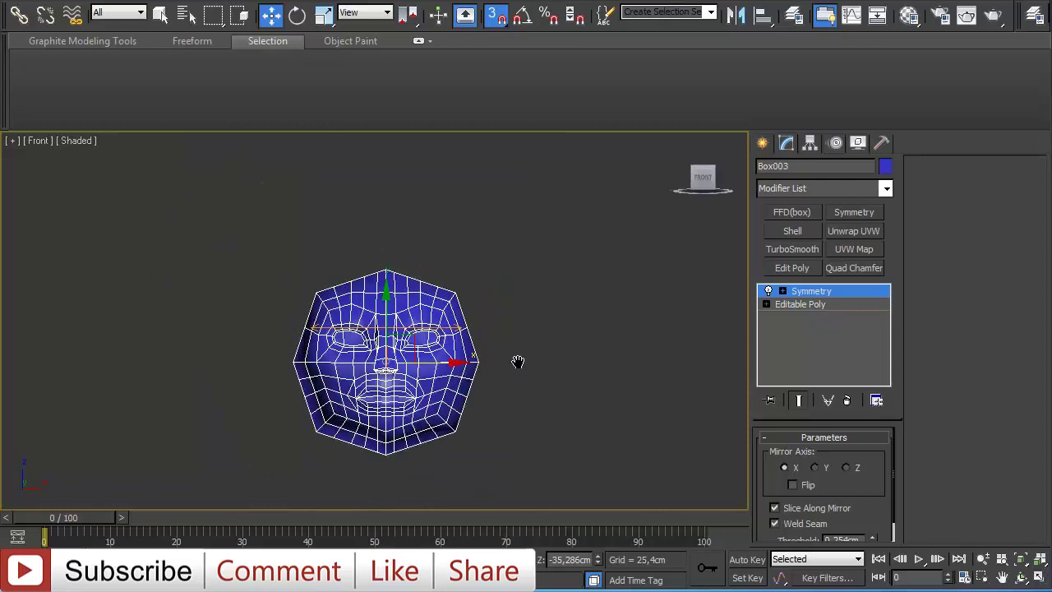
- Check the head for remaining non-quad polygons by selecting them in the Editable Poly, and clear the selection
{"action": "left_click", "coordinate": [794, 305]}
{"action": "key", "text": "4"}
{"action": "key", "text": "ctrl+a"}
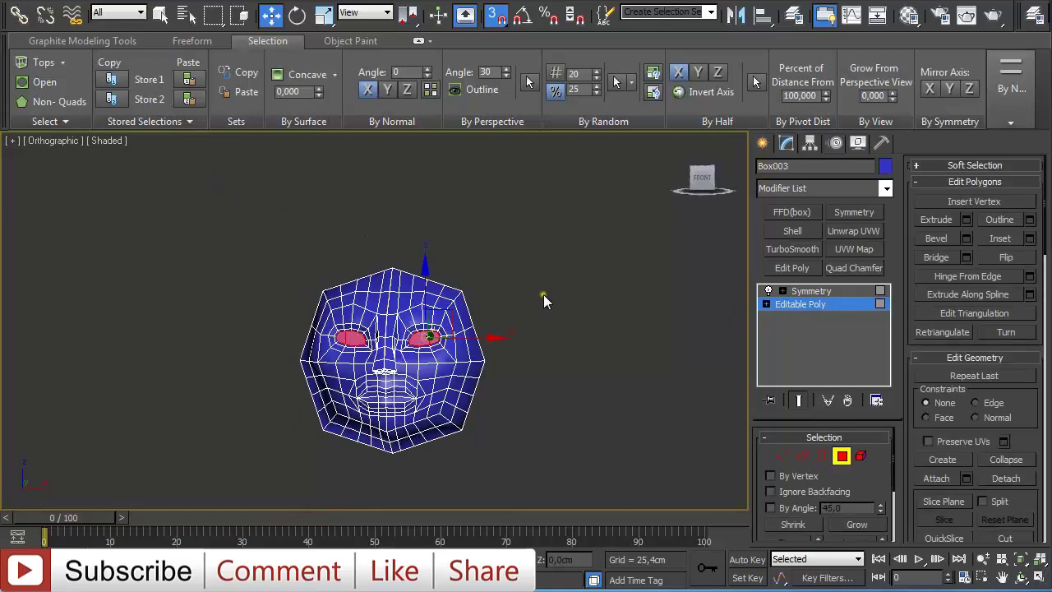
{"action": "left_click", "coordinate": [543, 295]}
{"action": "scroll", "coordinate": [534, 315], "scroll_direction": "up", "scroll_amount": 6}
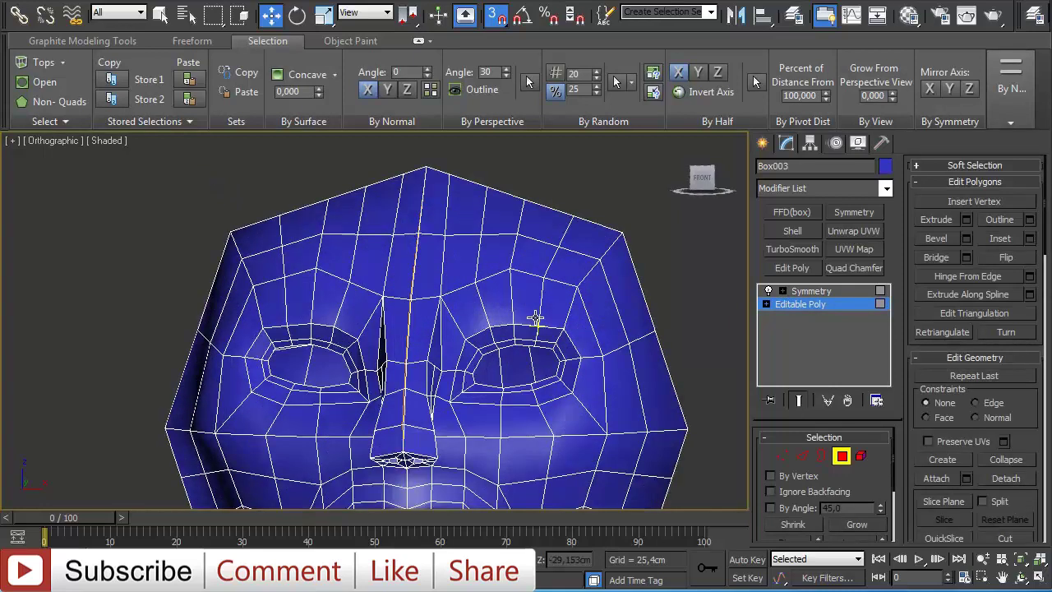
{"action": "middle_click_drag", "start_coordinate": [535, 318], "coordinate": [481, 287], "text": "alt"}
{"action": "scroll", "coordinate": [476, 298], "scroll_direction": "down", "scroll_amount": 3}
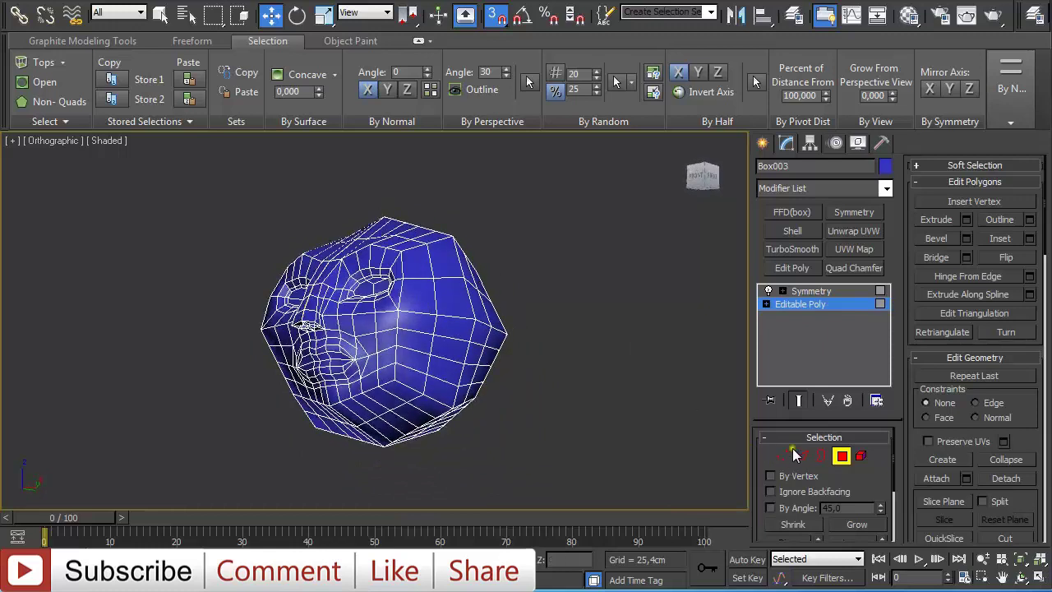
- Activate the Shift deform brush on the whole head in front view and enlarge it to full strength 19 and falloff 122
{"action": "left_click", "coordinate": [199, 41]}
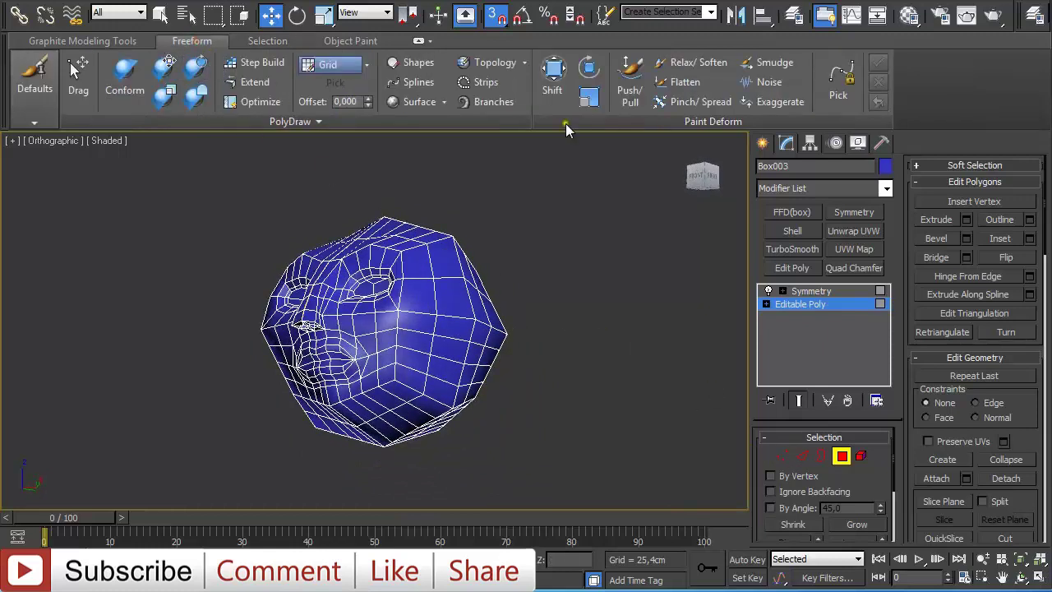
{"action": "left_click", "coordinate": [552, 79]}
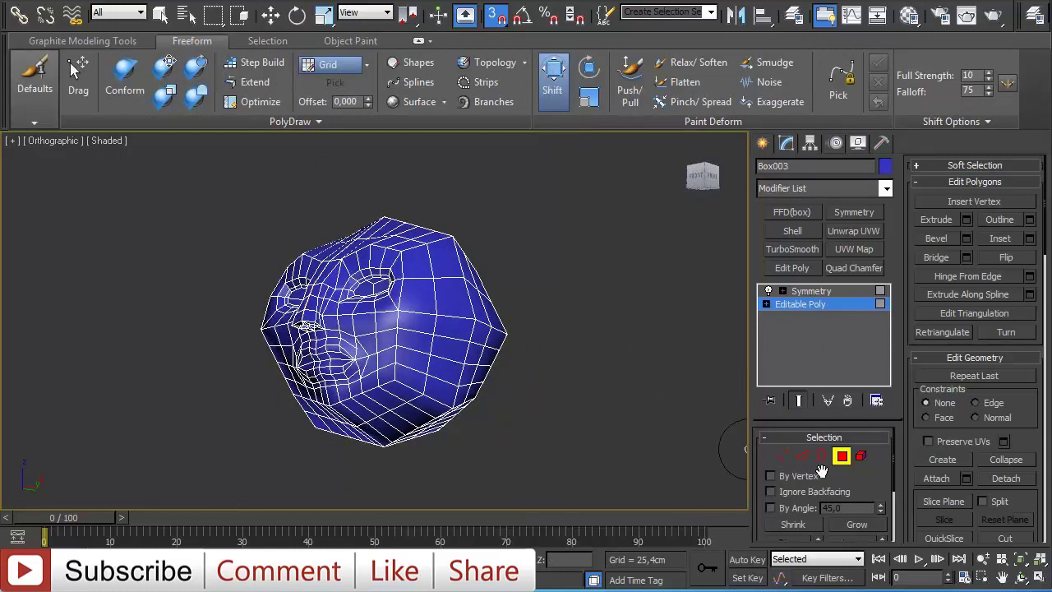
{"action": "left_click", "coordinate": [843, 456]}
{"action": "mouse_move", "coordinate": [564, 357]}
{"action": "middle_mouse_down", "text": "alt"}
{"action": "mouse_move", "coordinate": [627, 375]}
{"action": "mouse_move", "coordinate": [577, 362]}
{"action": "middle_mouse_up", "text": "alt"}
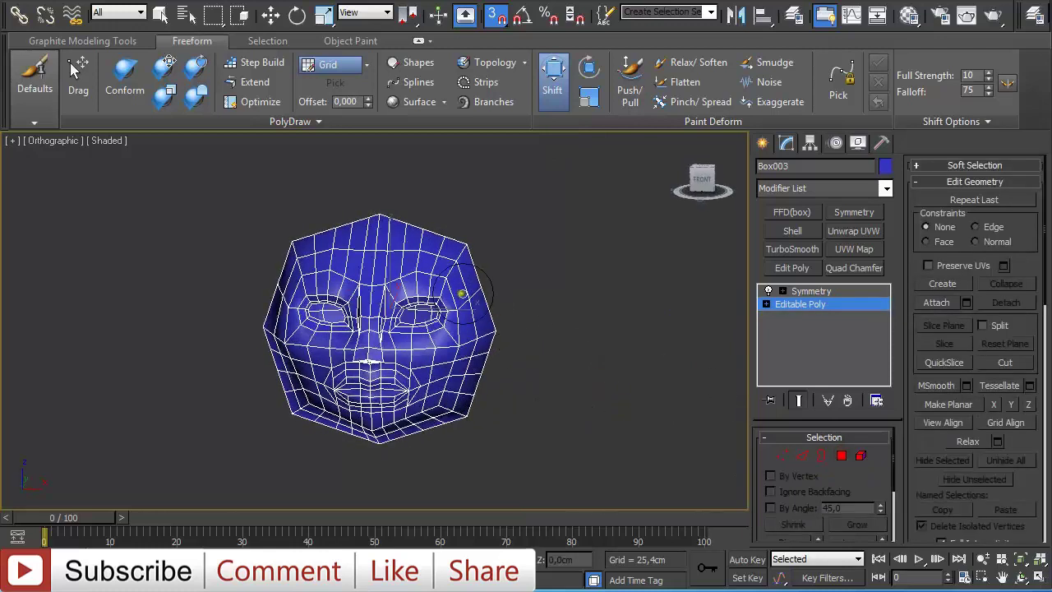
{"action": "key", "text": "f"}
{"action": "key", "text": "z"}
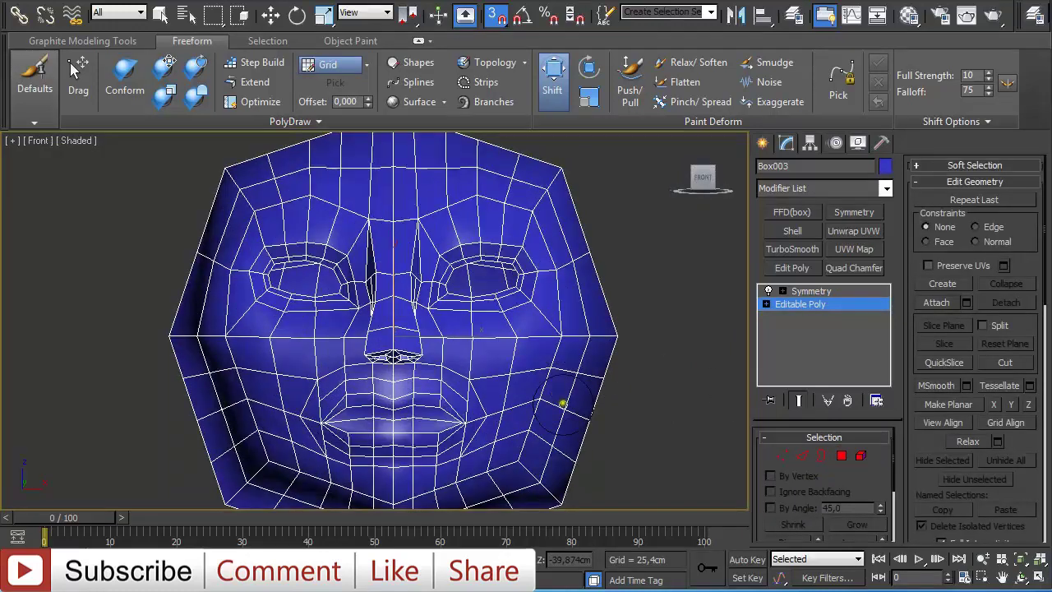
{"action": "mouse_move", "coordinate": [619, 425]}
{"action": "left_mouse_down", "text": "alt+shift"}
{"action": "mouse_move", "coordinate": [613, 392]}
{"action": "mouse_move", "coordinate": [625, 412]}
{"action": "mouse_move", "coordinate": [622, 393]}
{"action": "left_mouse_up", "text": "alt+shift"}
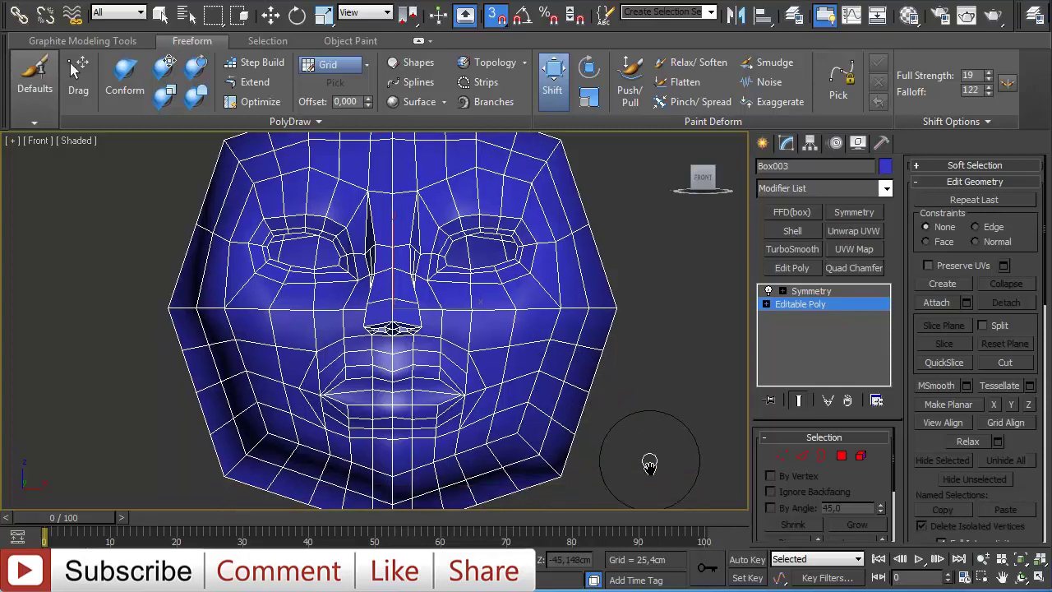